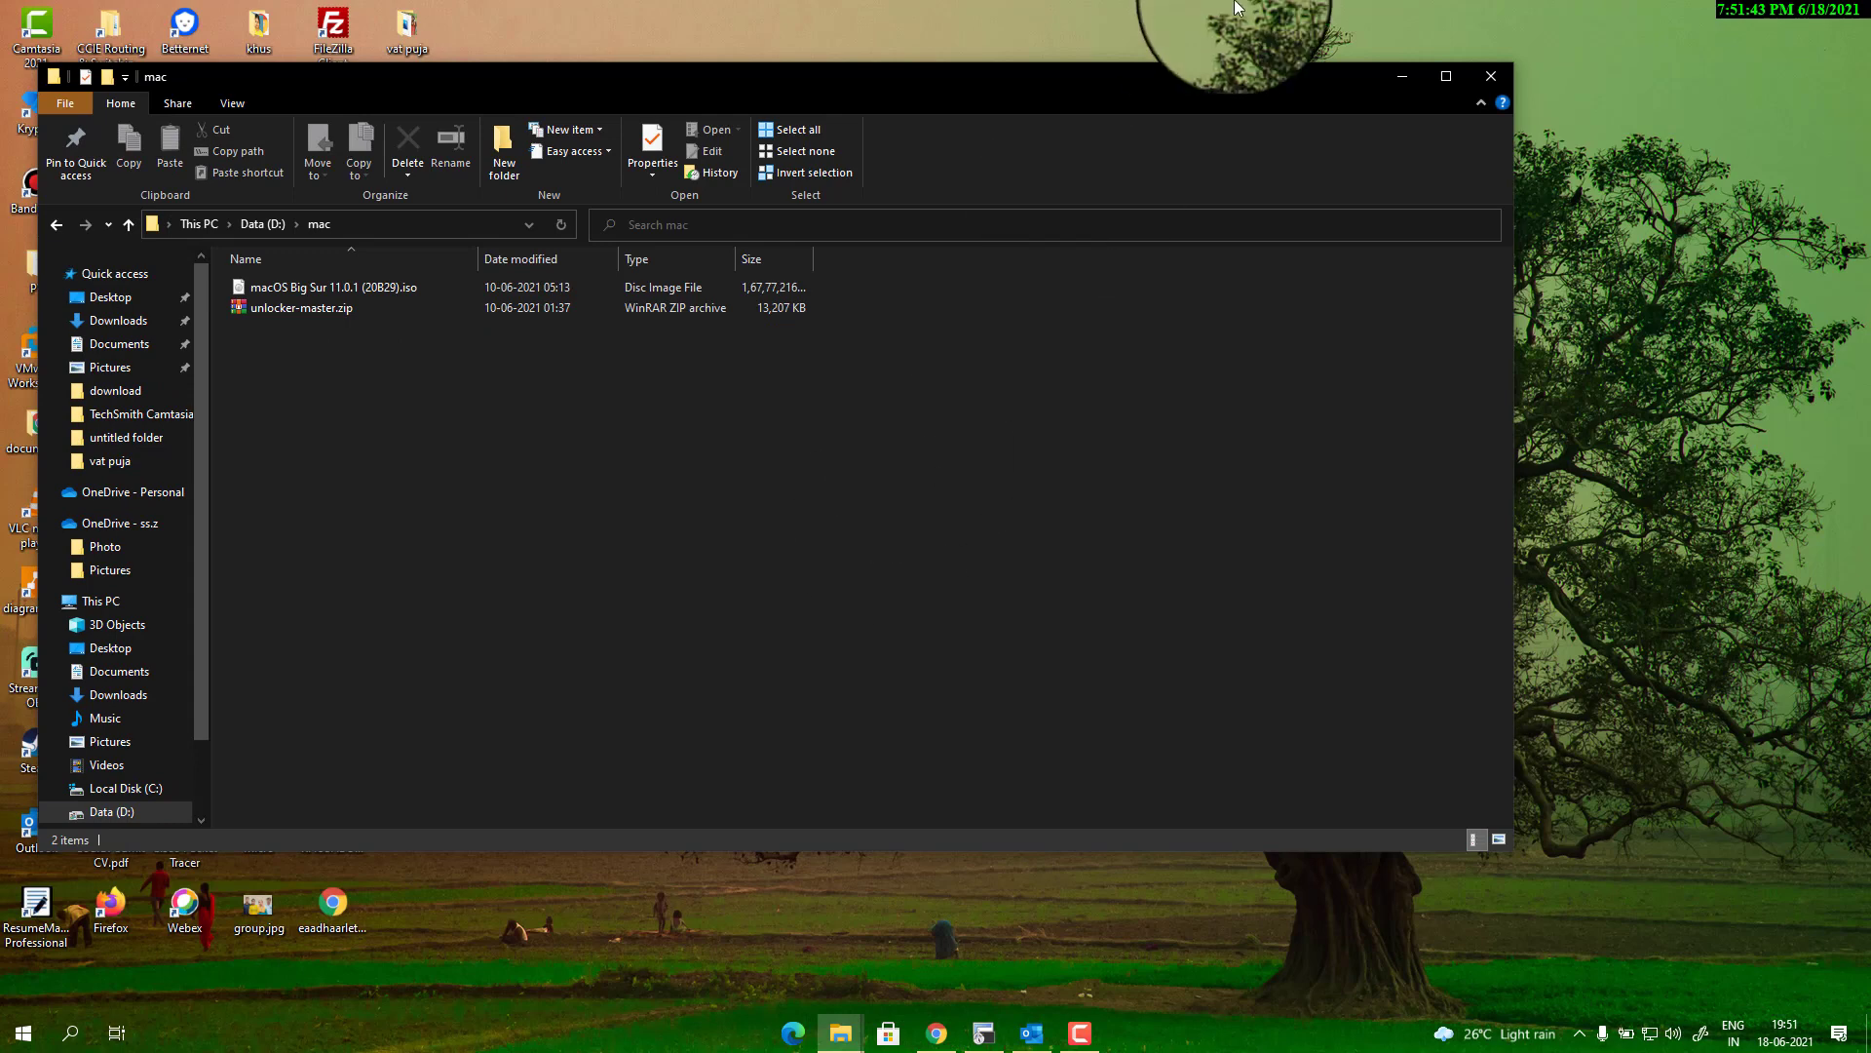
Extract the unlocker-master folder from unlocker-master.zip into the mac folder on D:.
double_click(1189, 84)
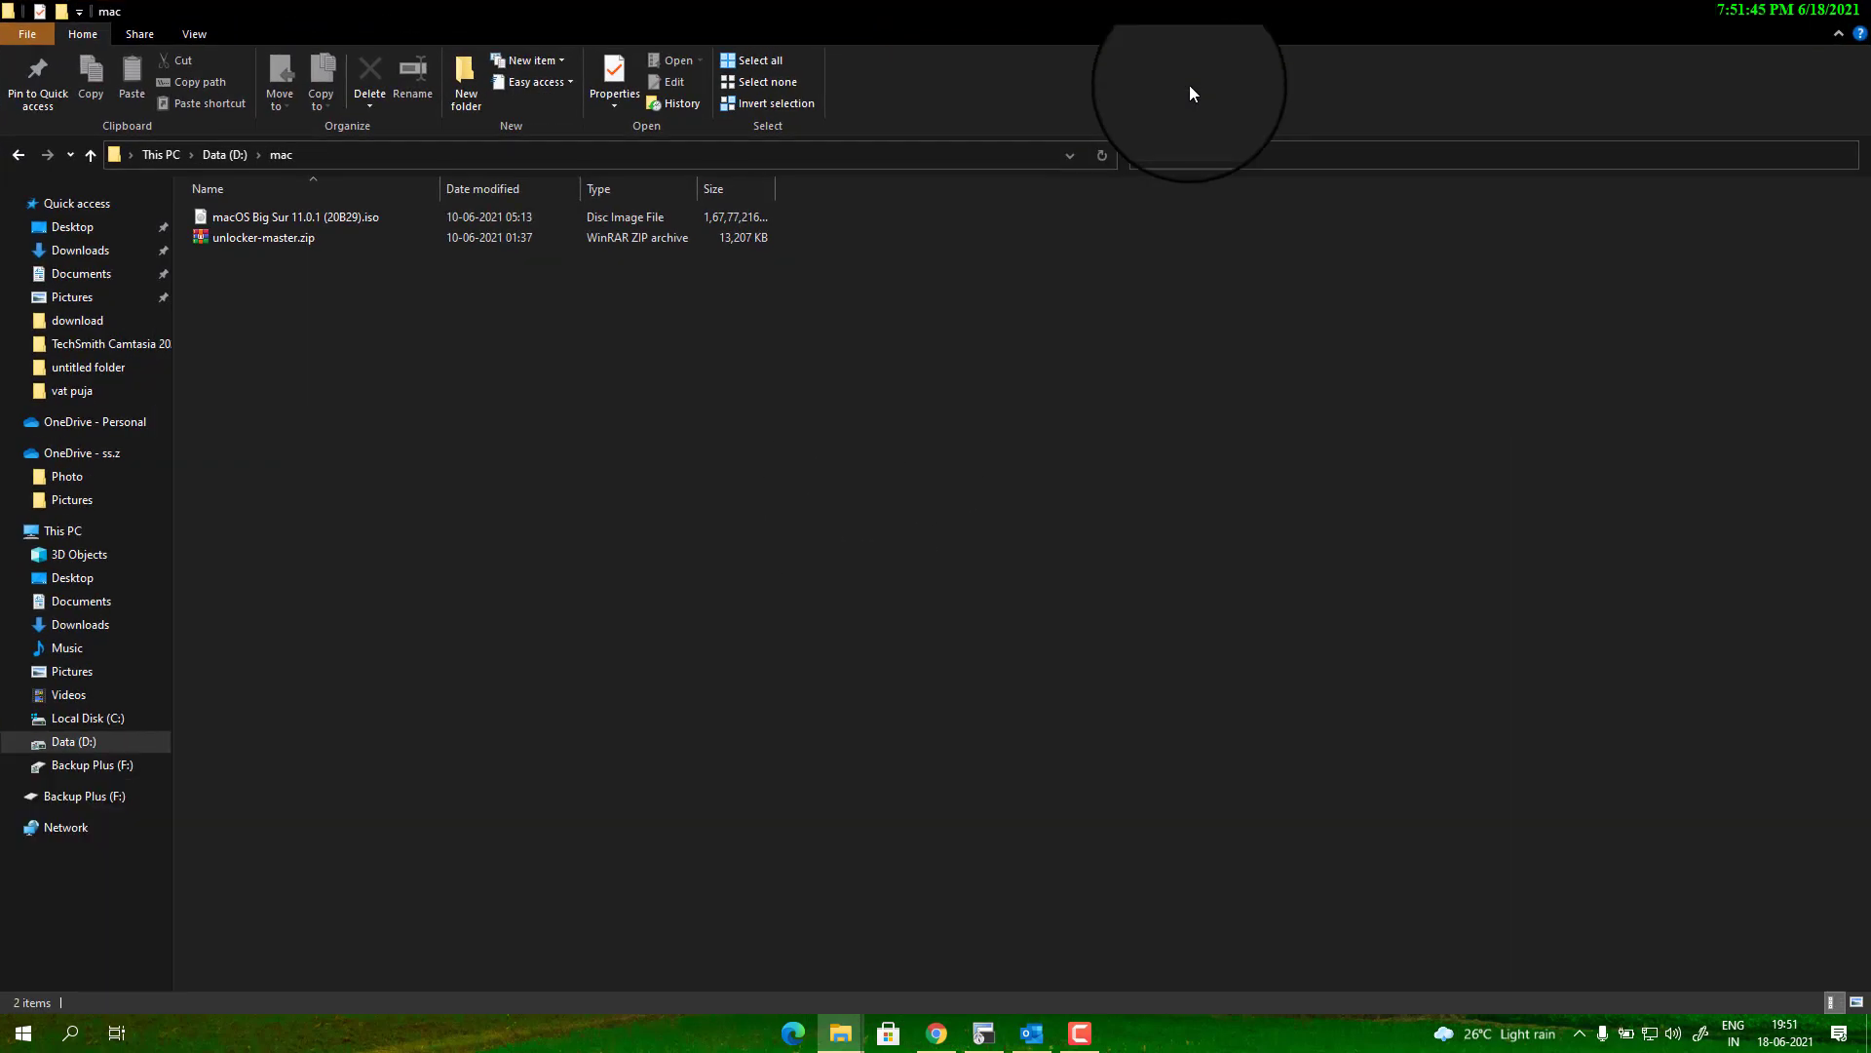
double_click(347, 240)
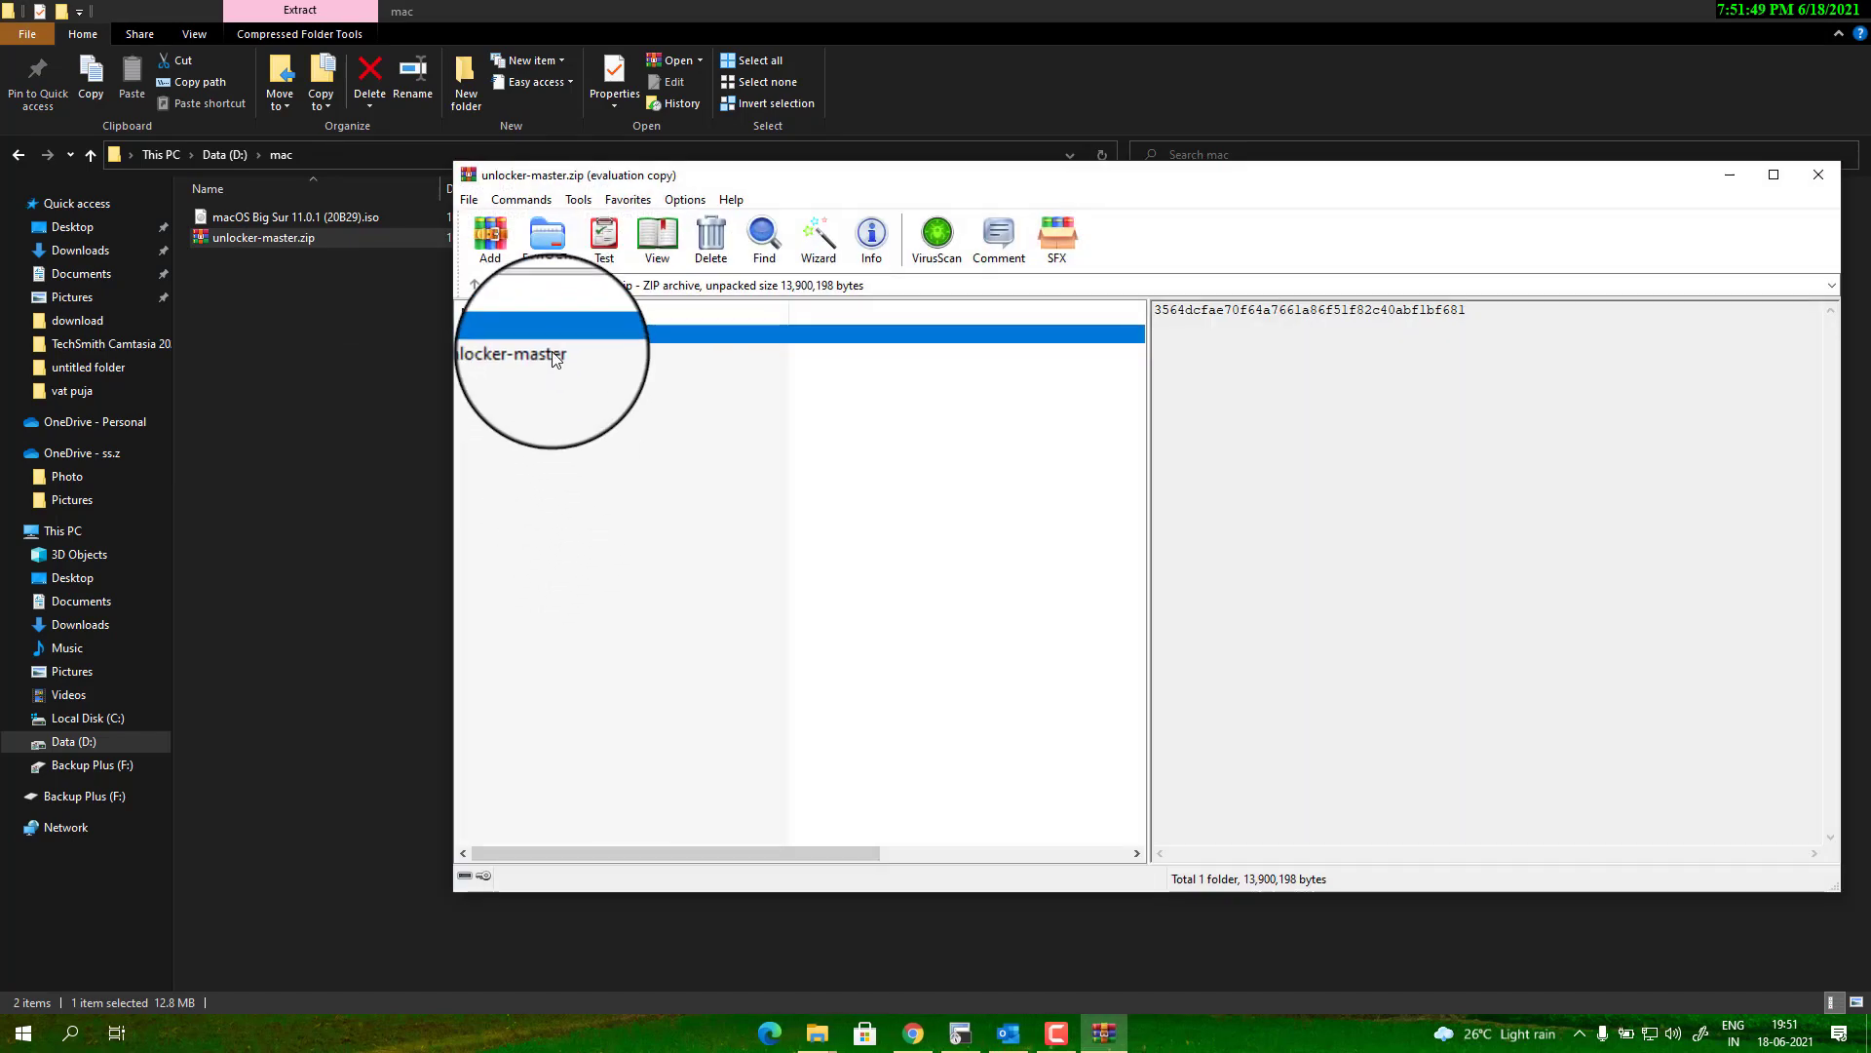
left_click(545, 353)
left_click(1272, 542)
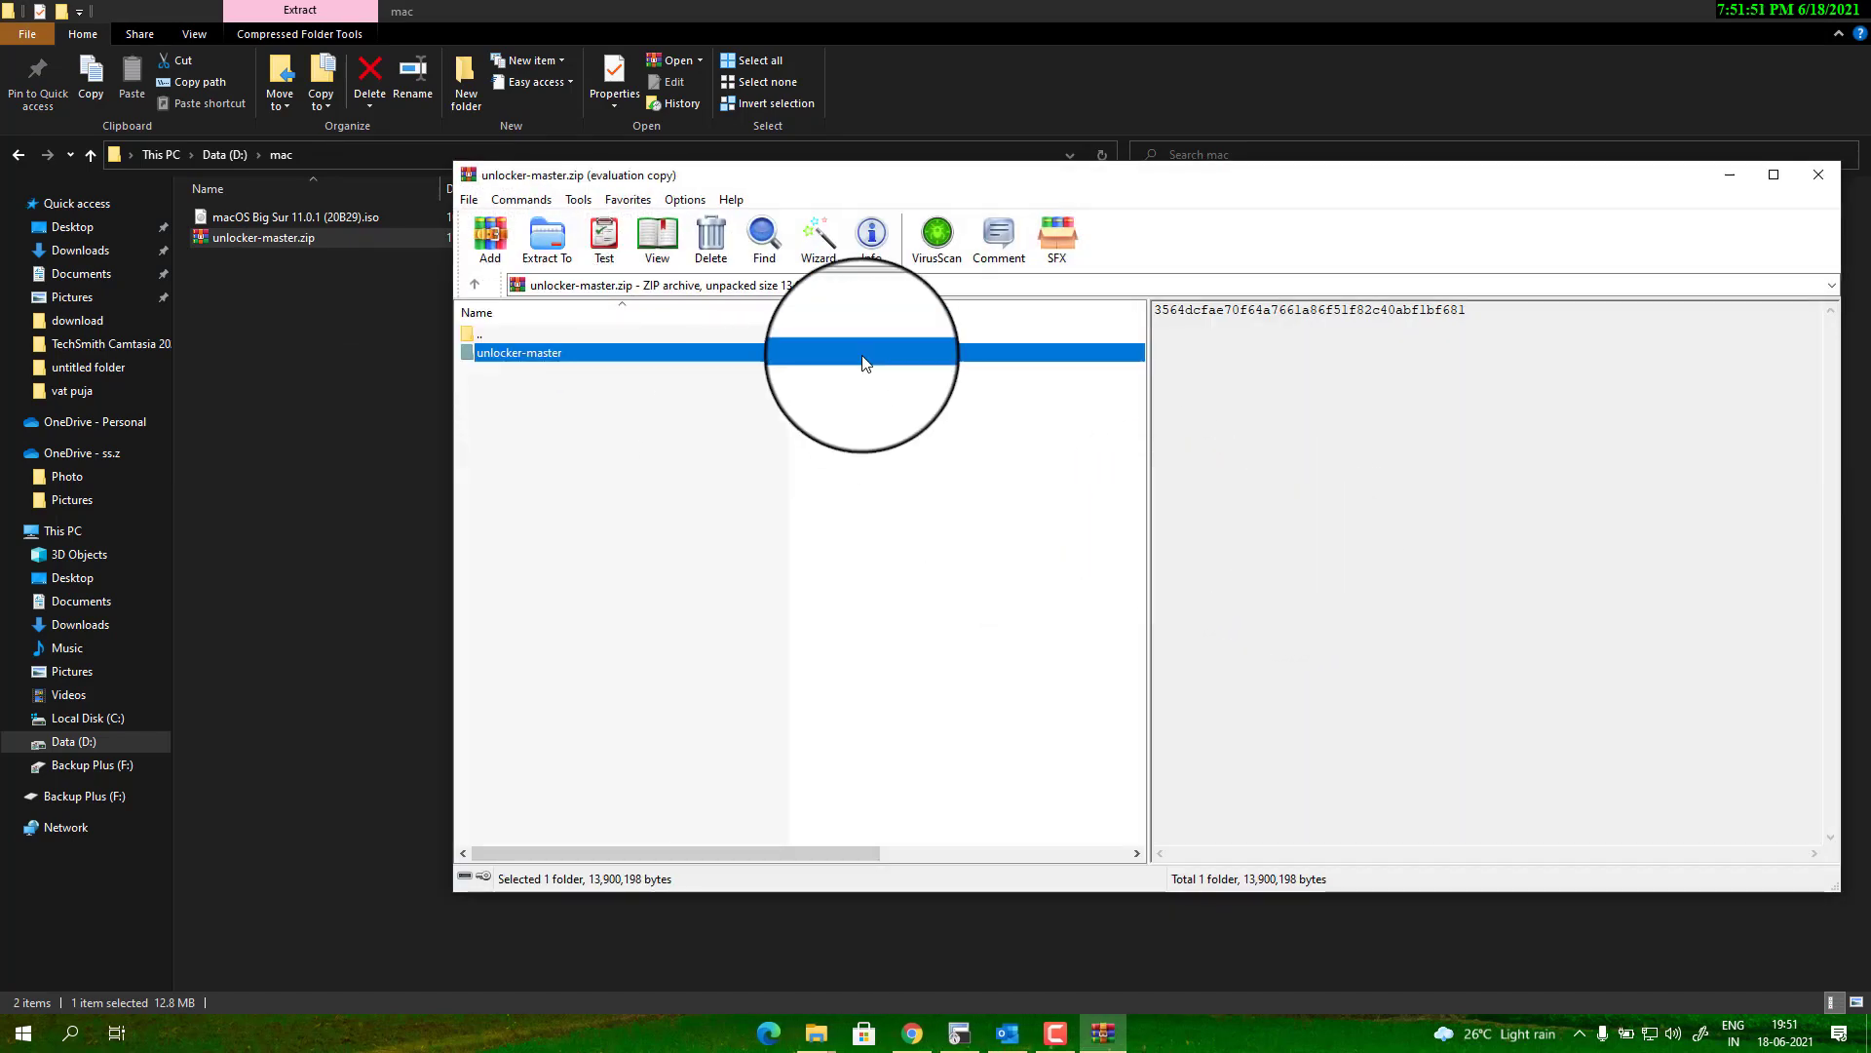
key("Escape")
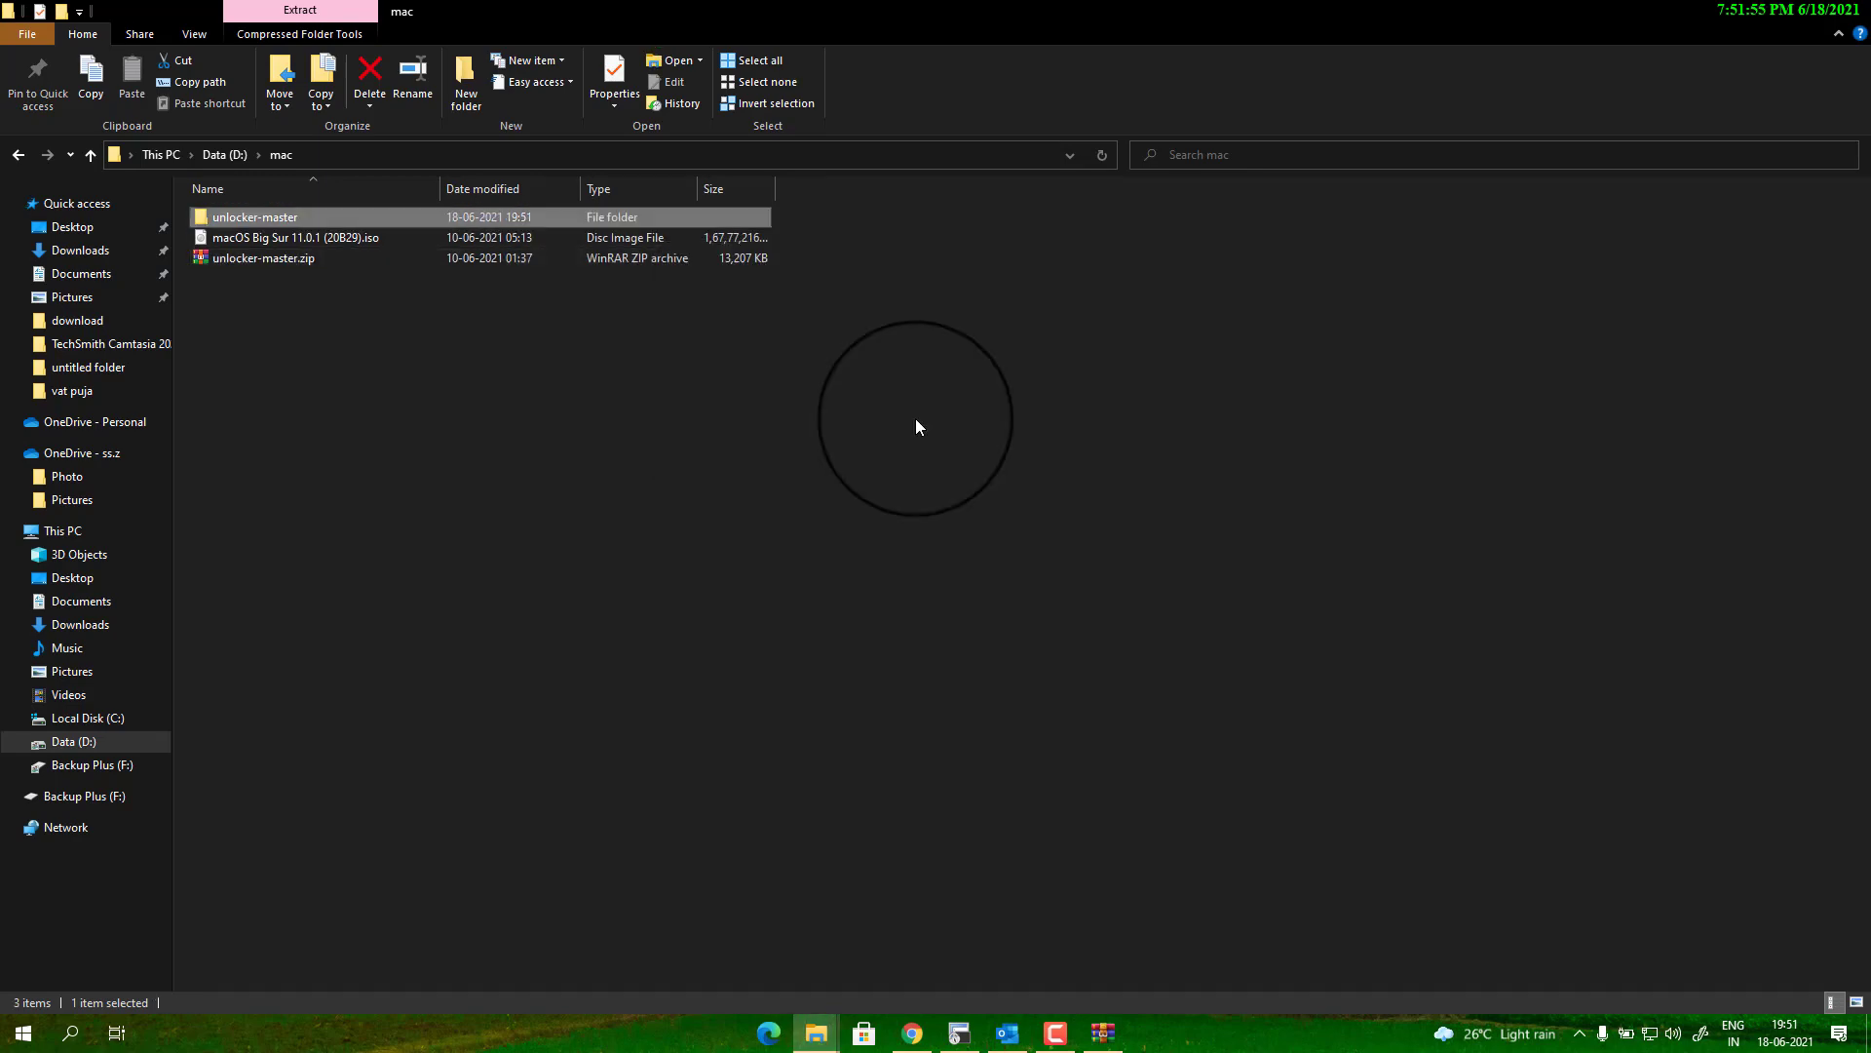
Run win-install.cmd from the unlocker-master folder as administrator.
double_click(456, 220)
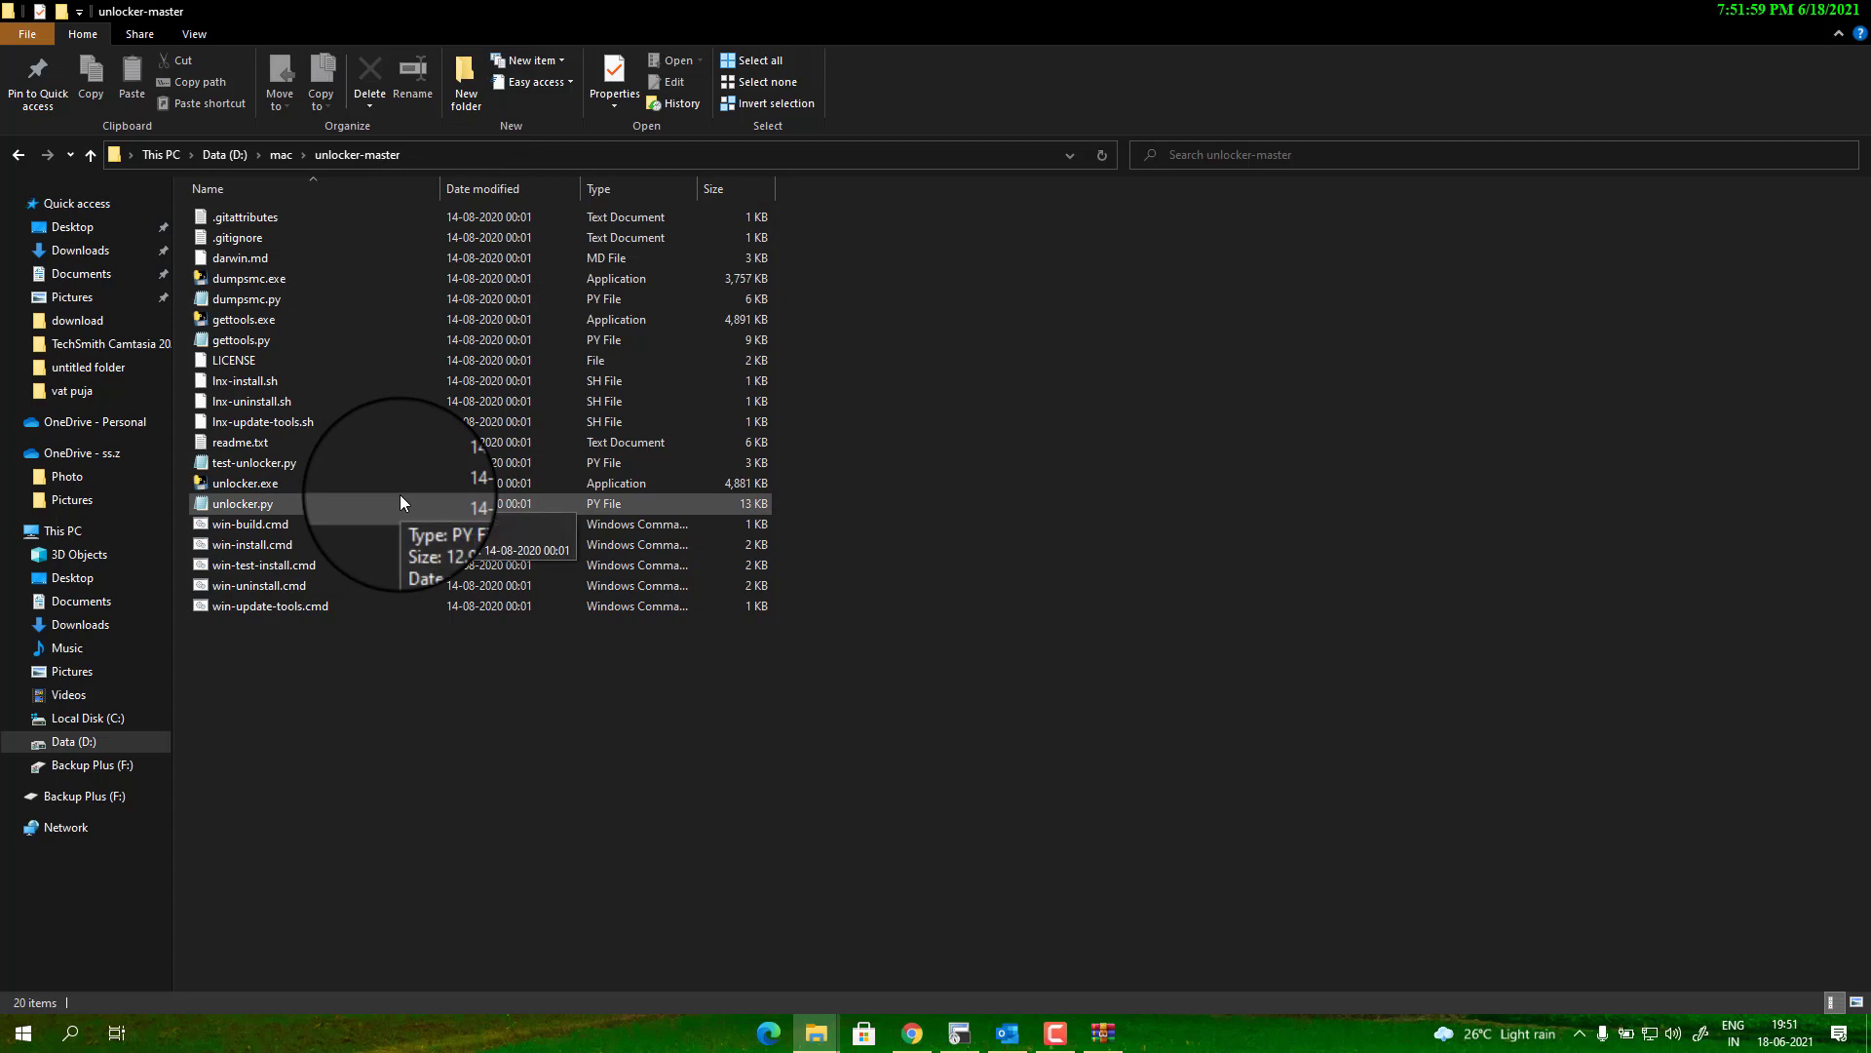
left_click(360, 554)
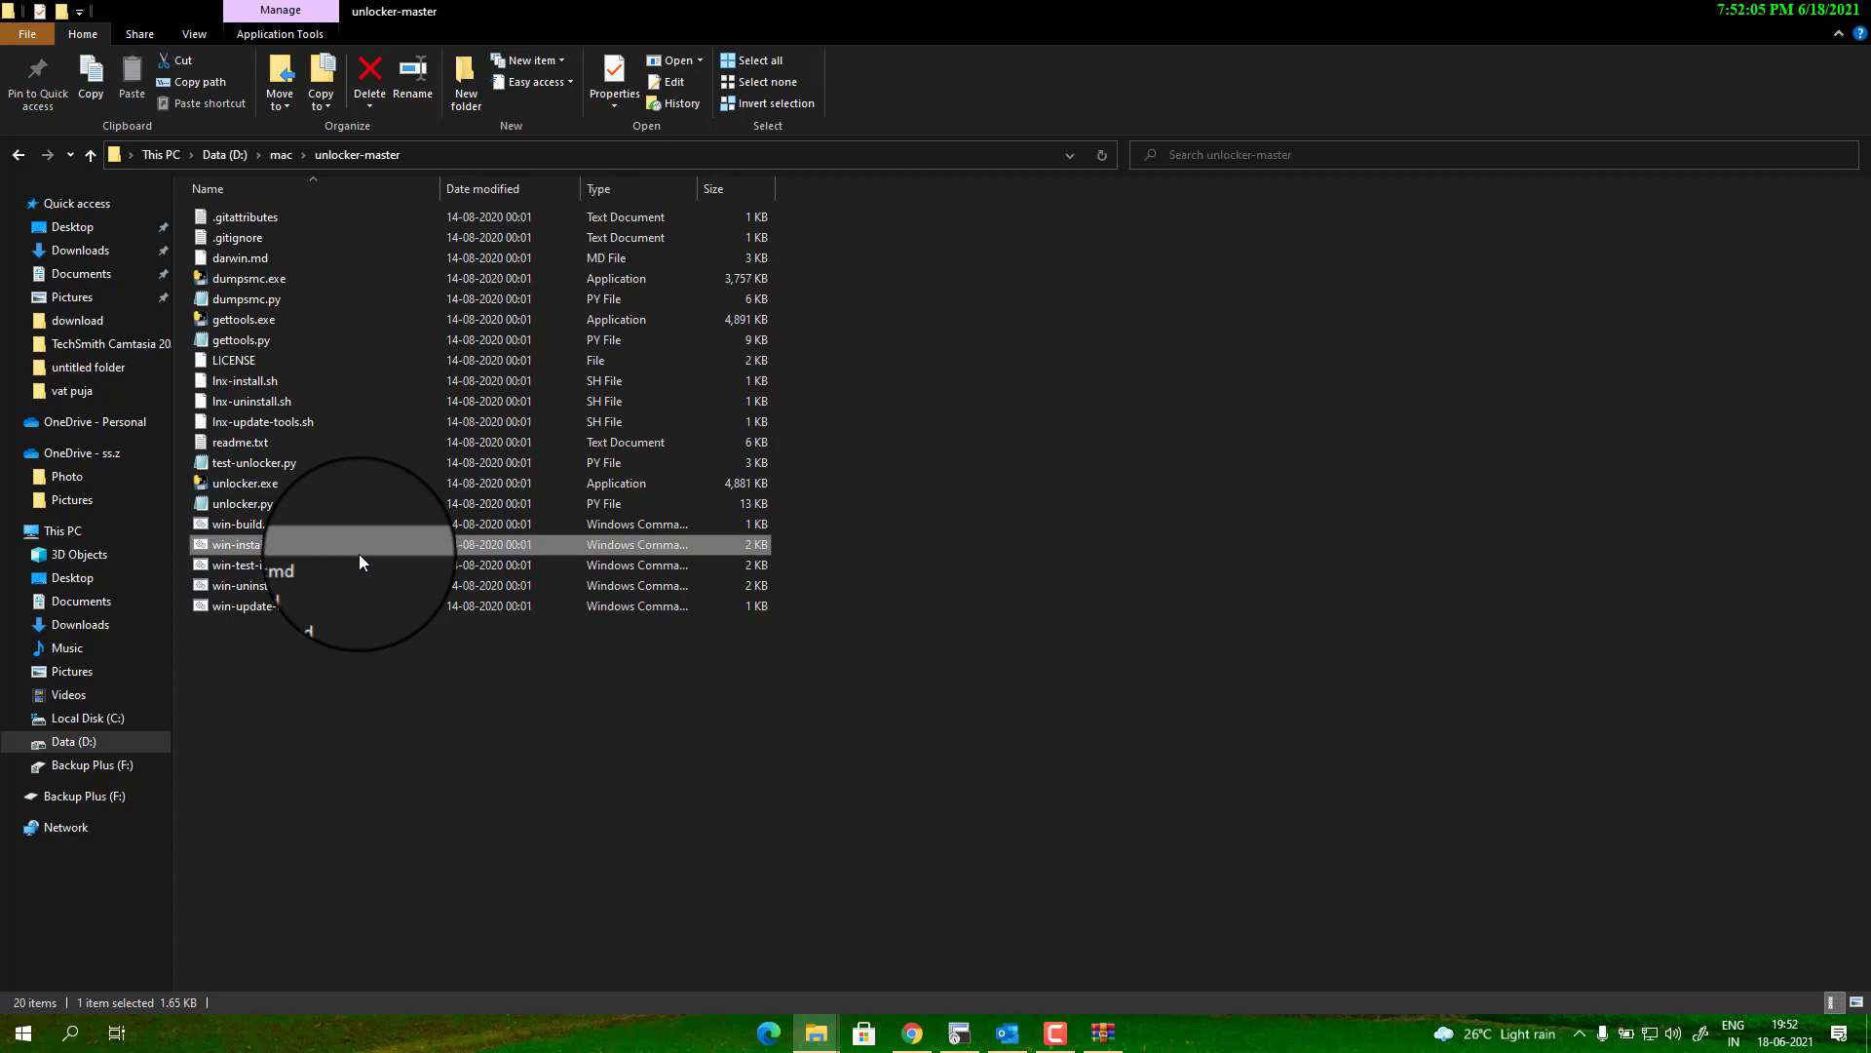
right_click(359, 554)
left_click(148, 114)
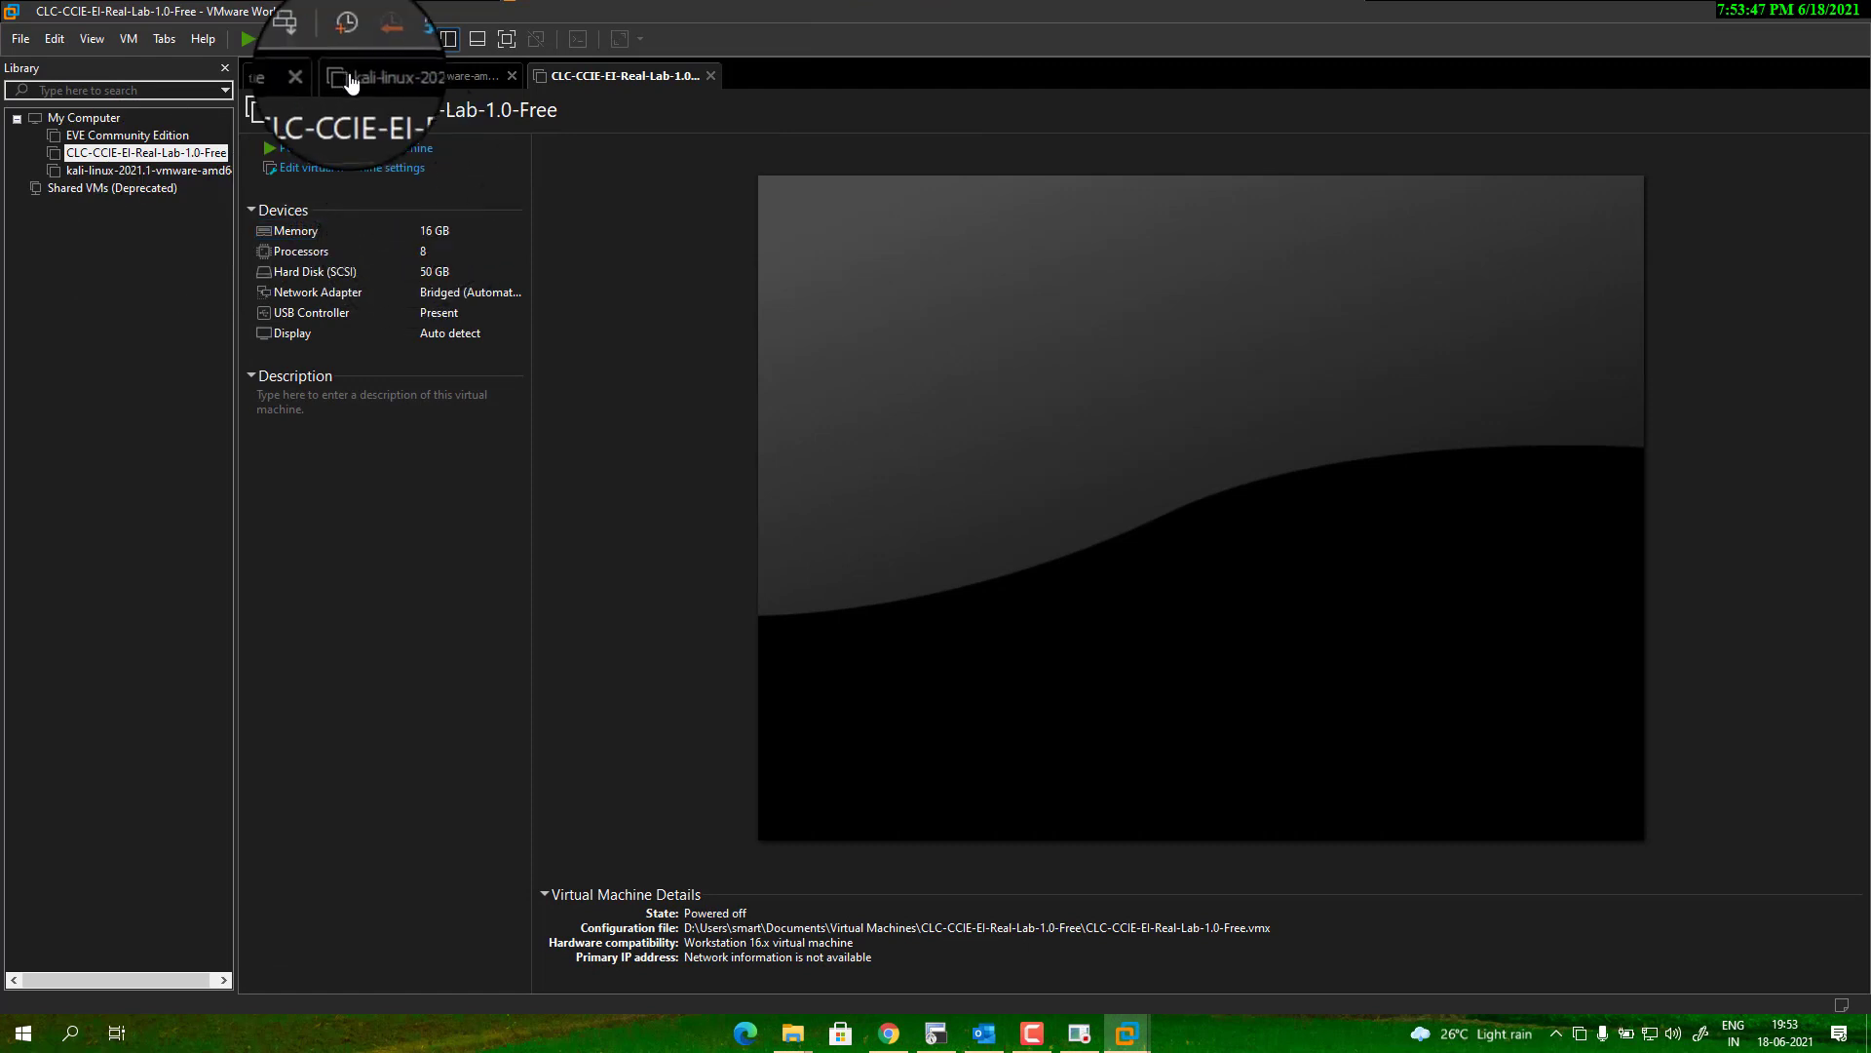
Start a typical new virtual machine set to install the operating system later.
left_click(277, 75)
left_click(902, 218)
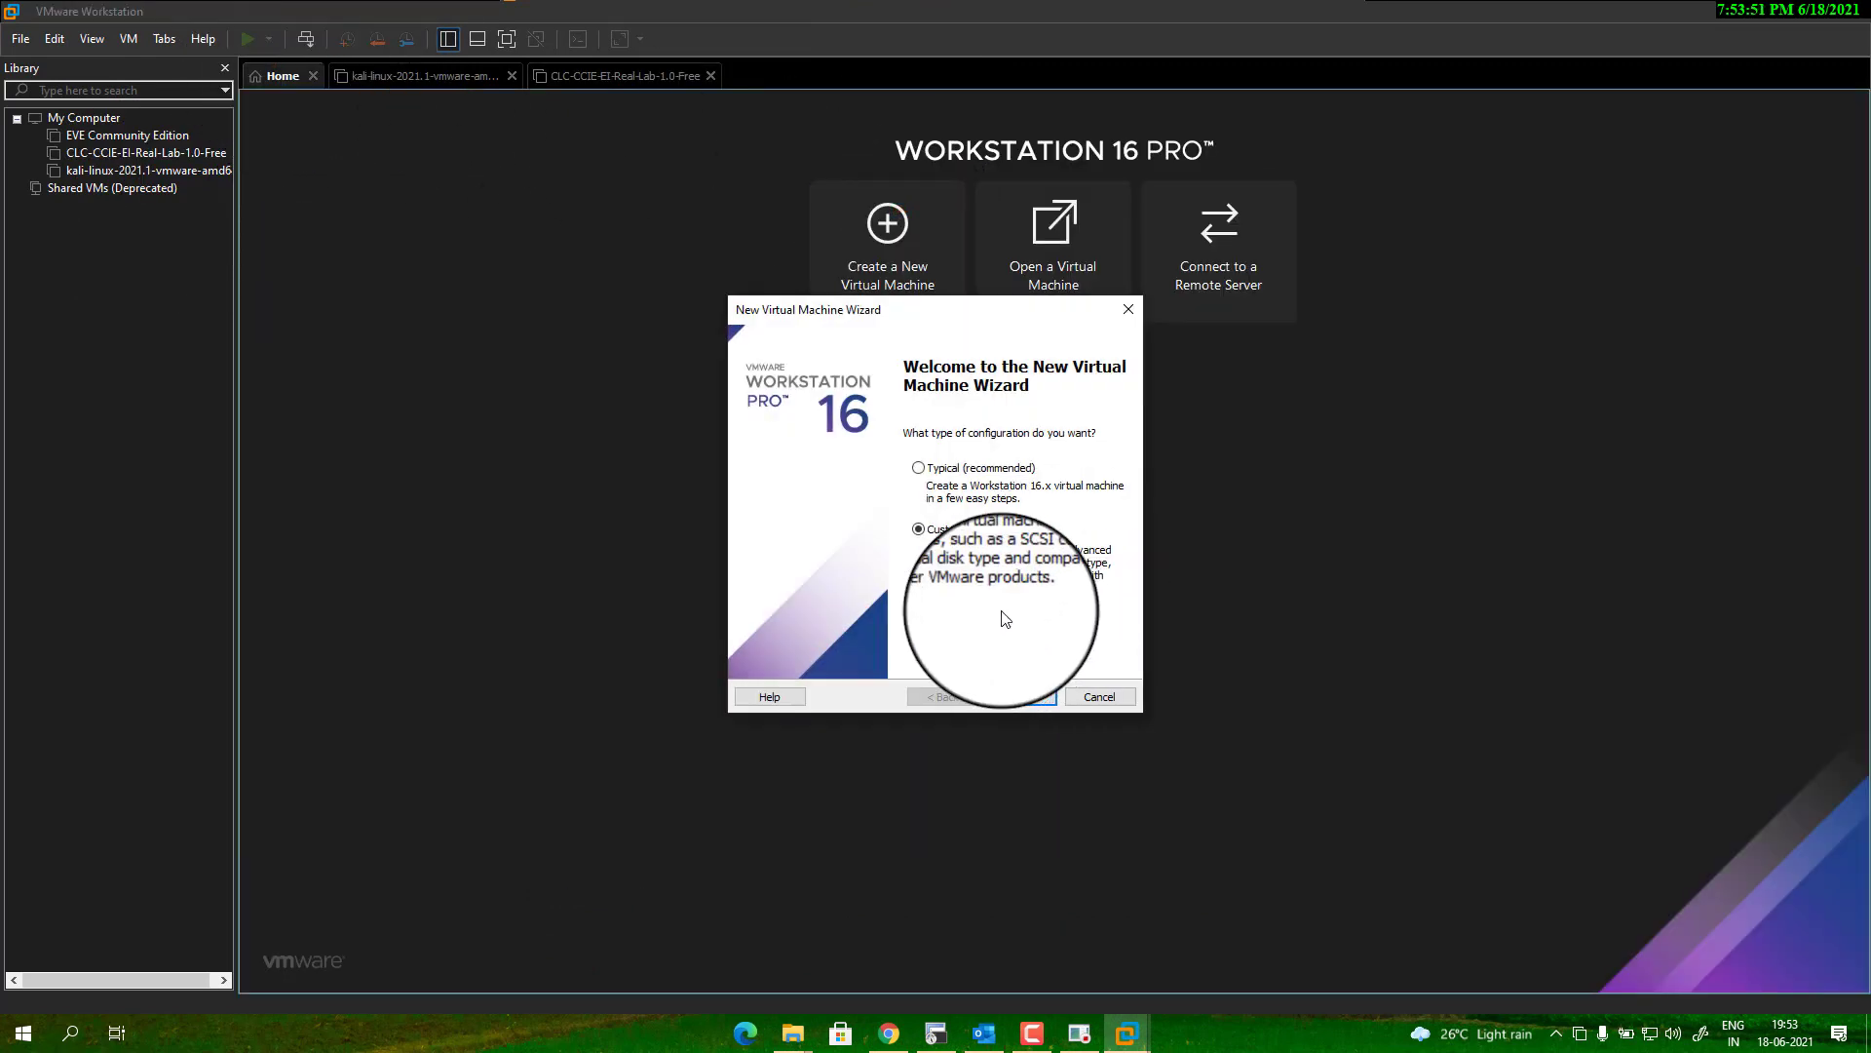
left_click(936, 464)
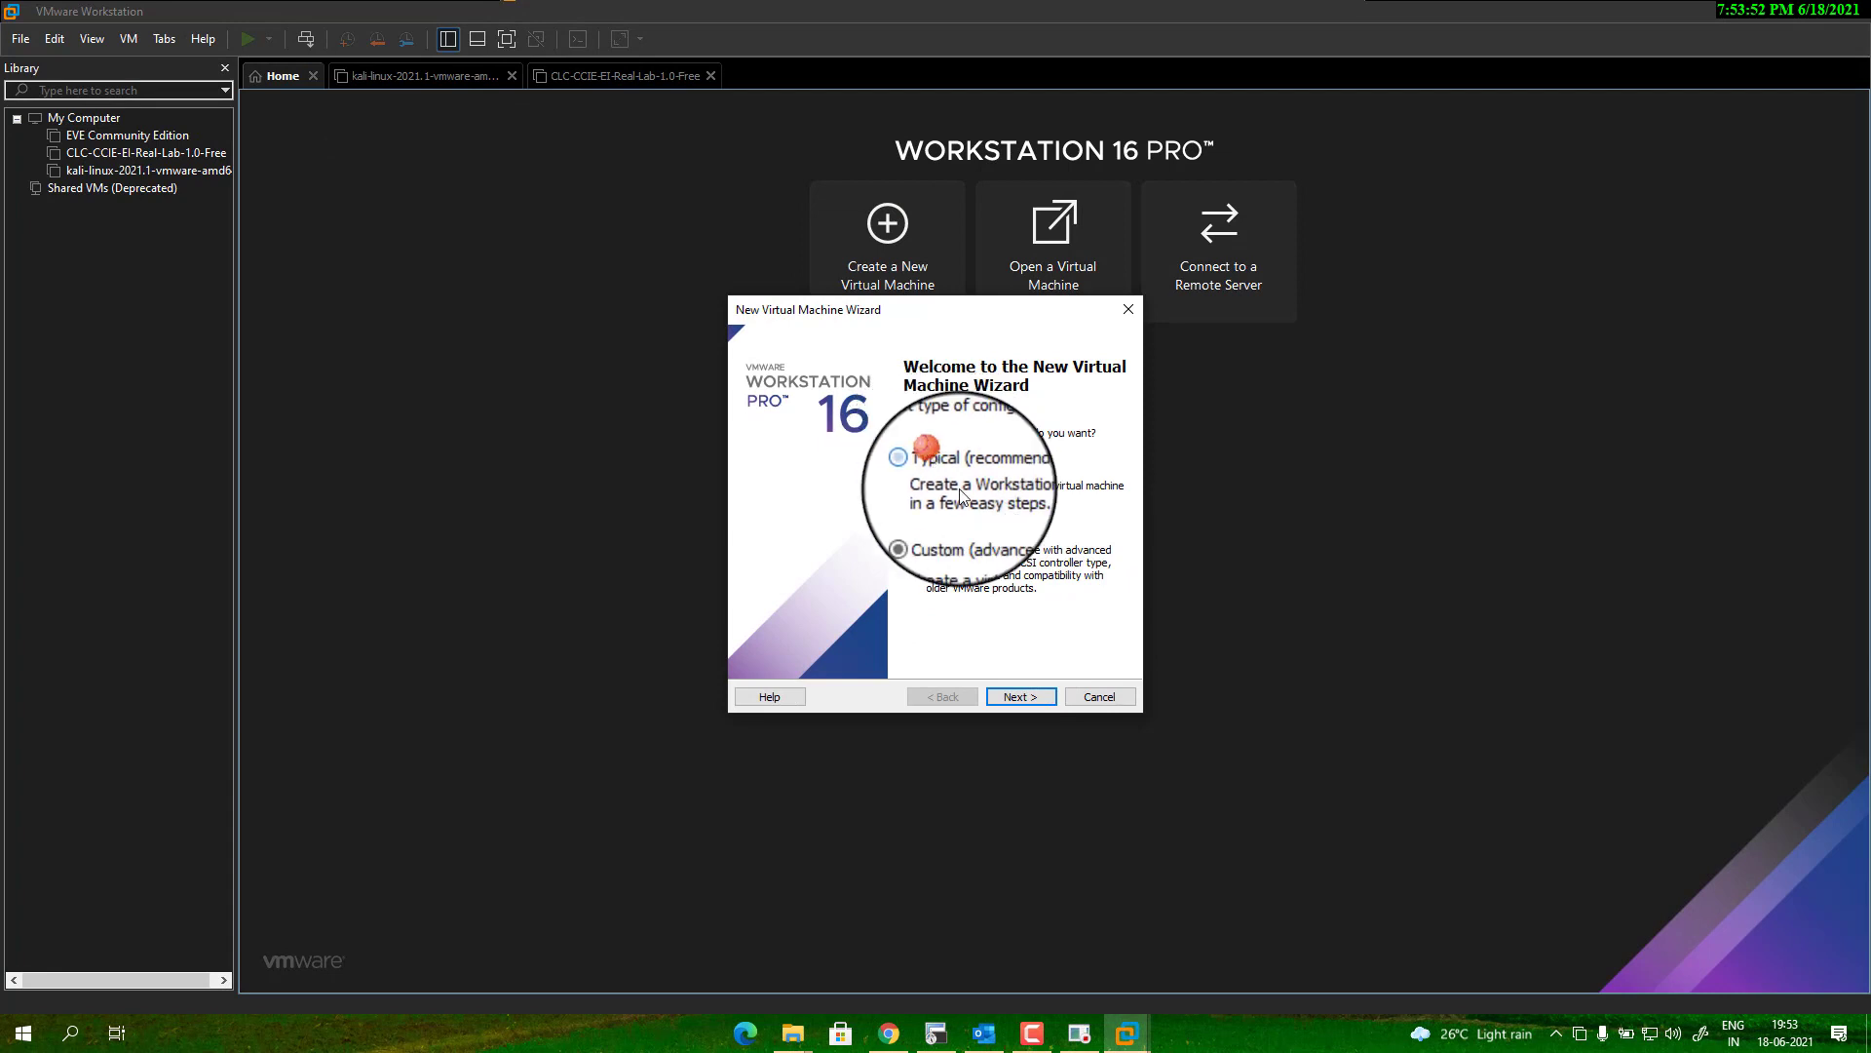
left_click(1022, 696)
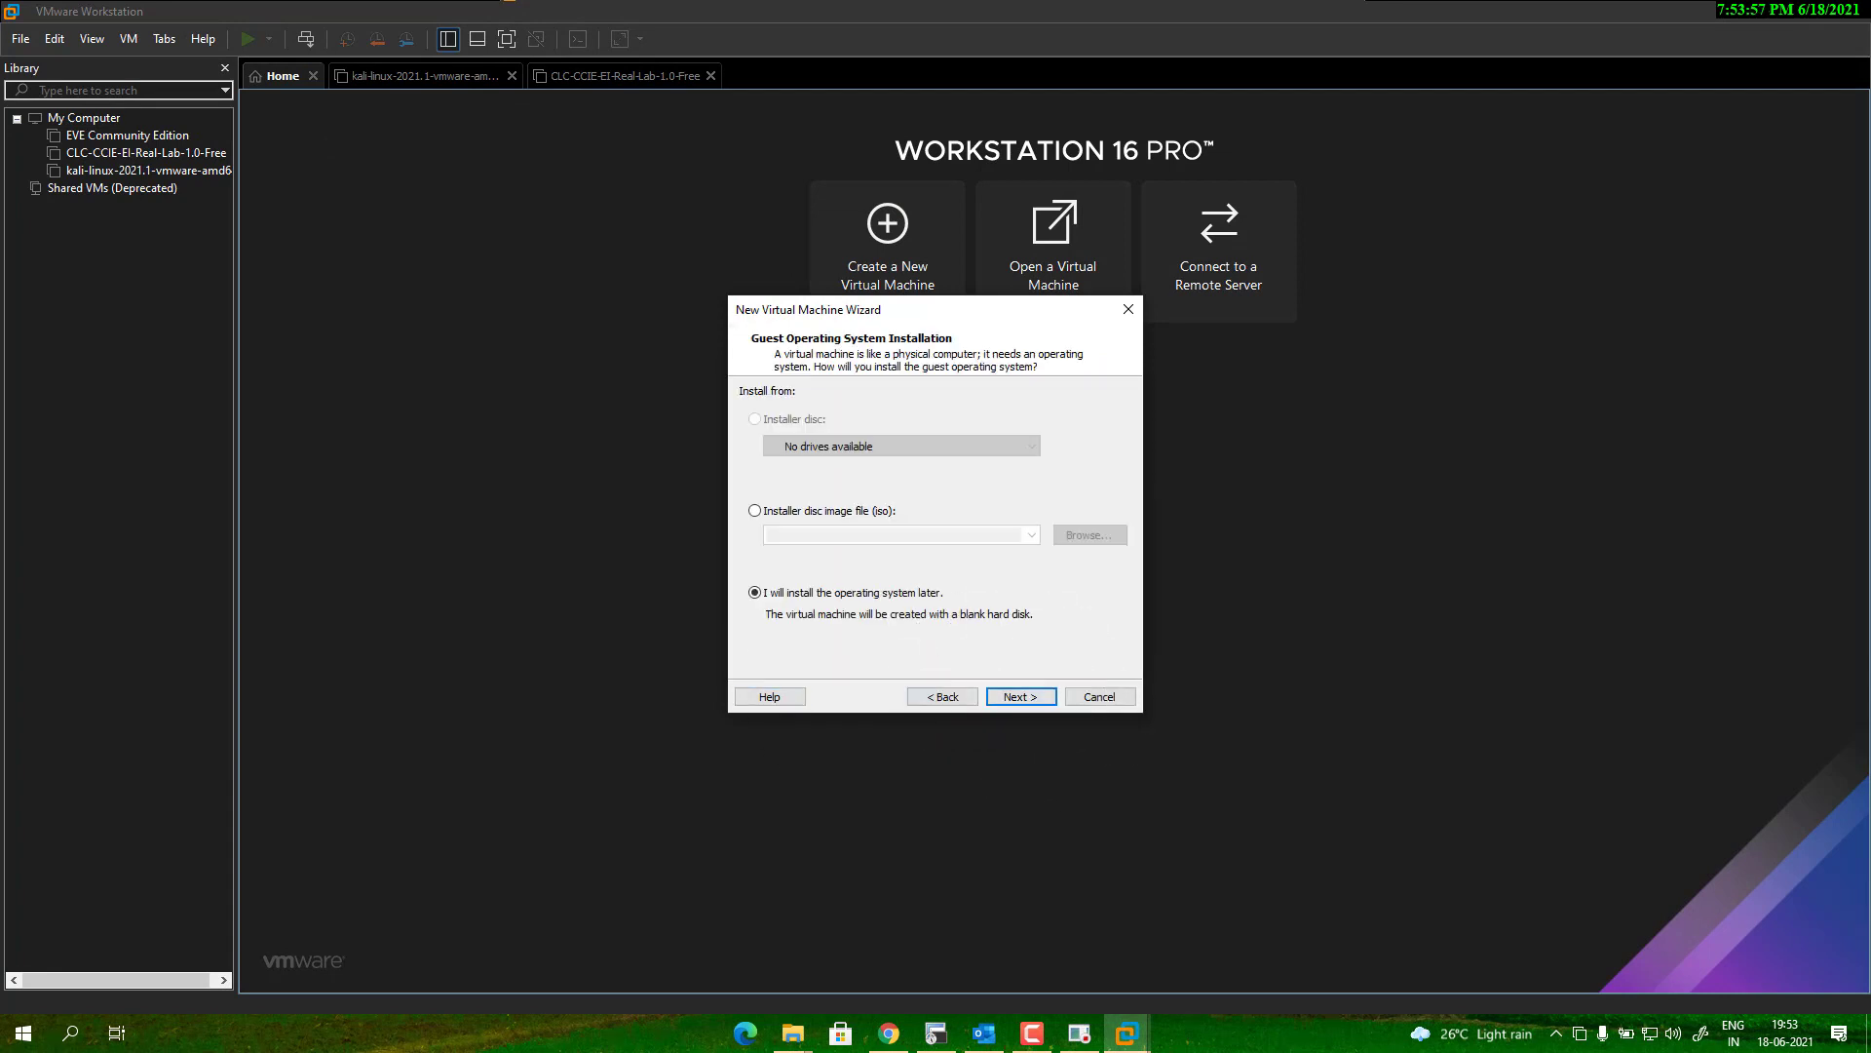
left_click(1023, 697)
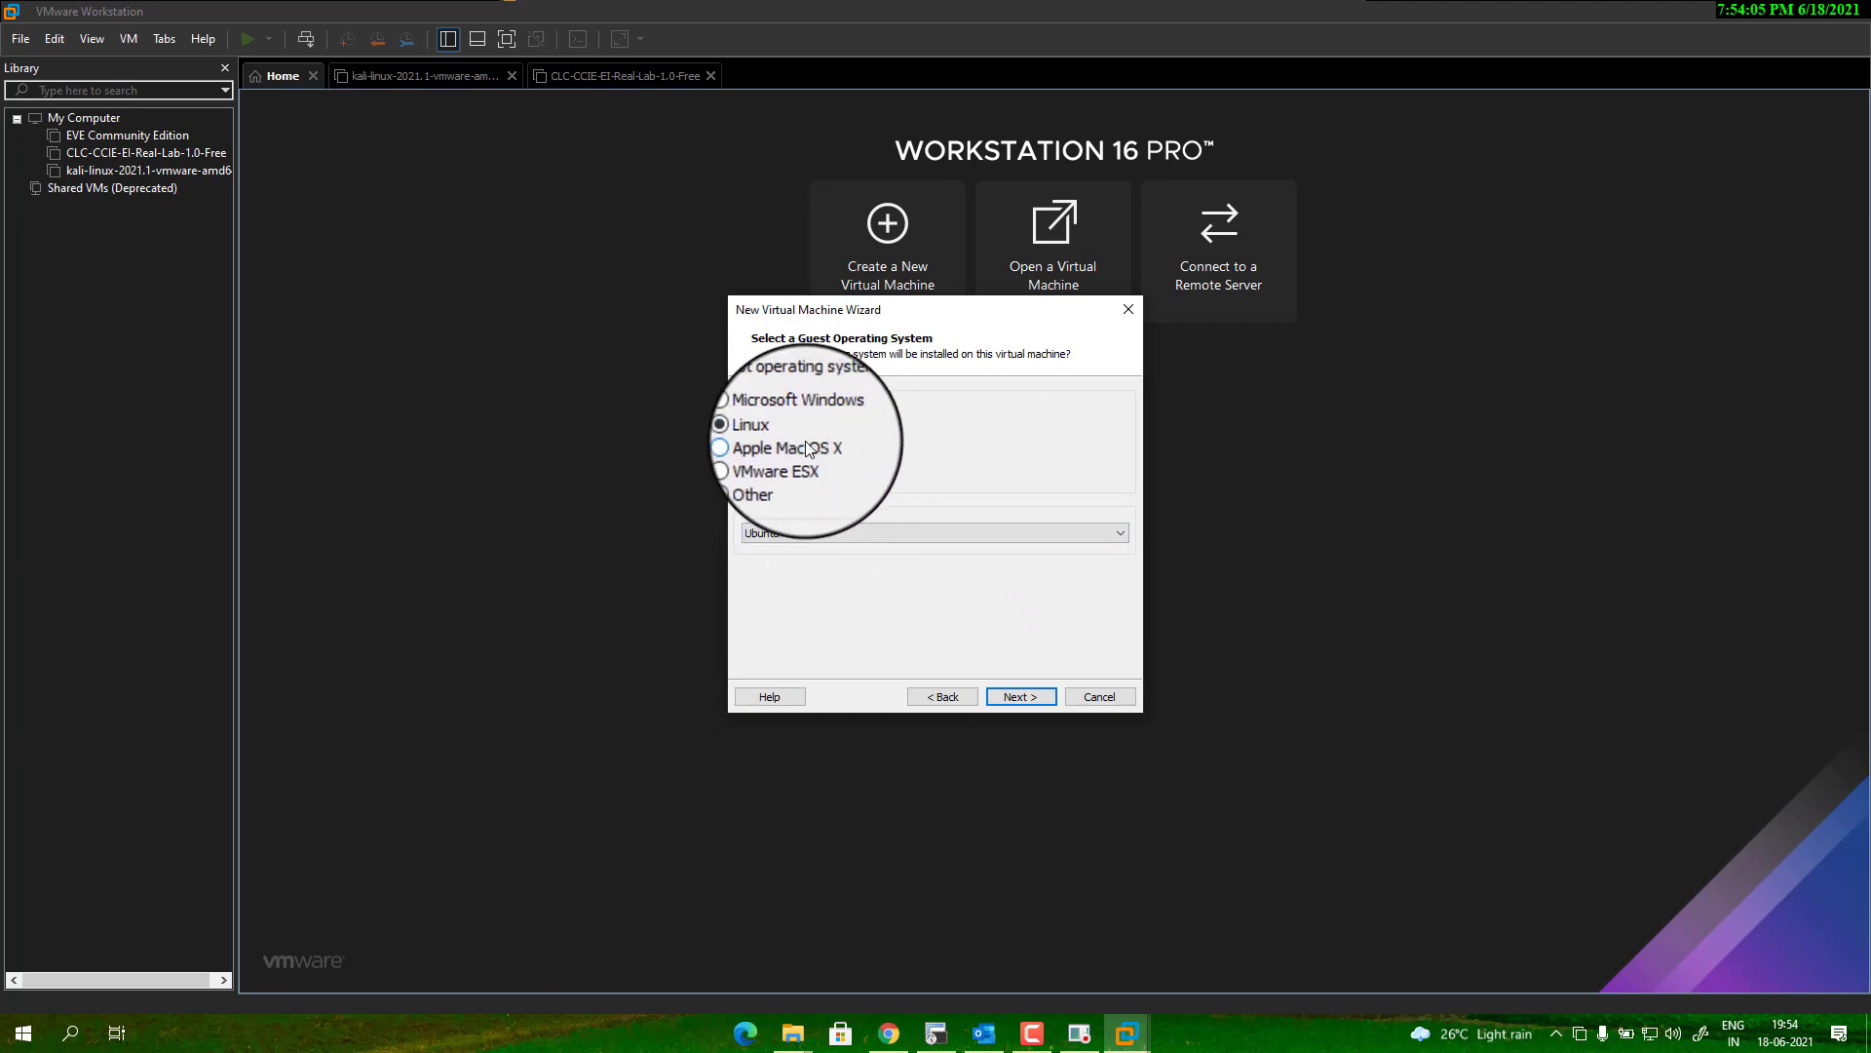
Choose Apple Mac OS X, version macOS 11.1, as the guest operating system.
left_click(805, 447)
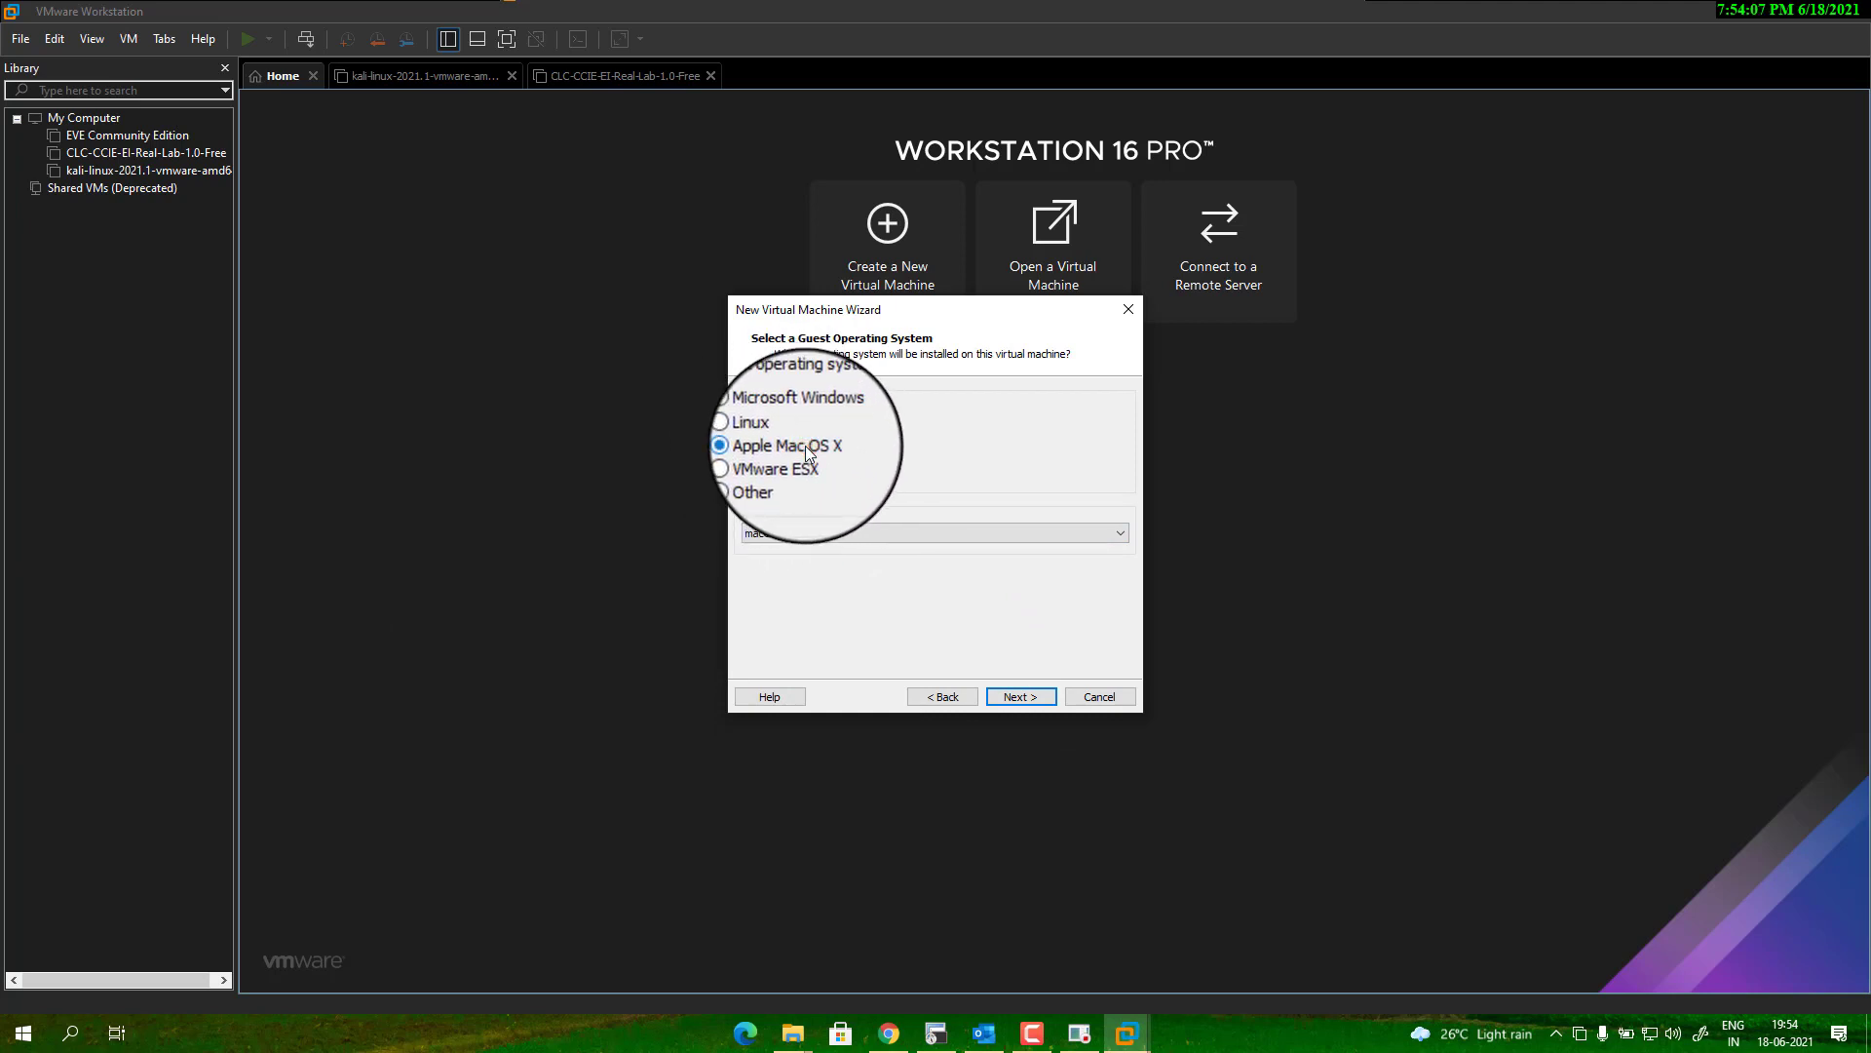
left_click(963, 533)
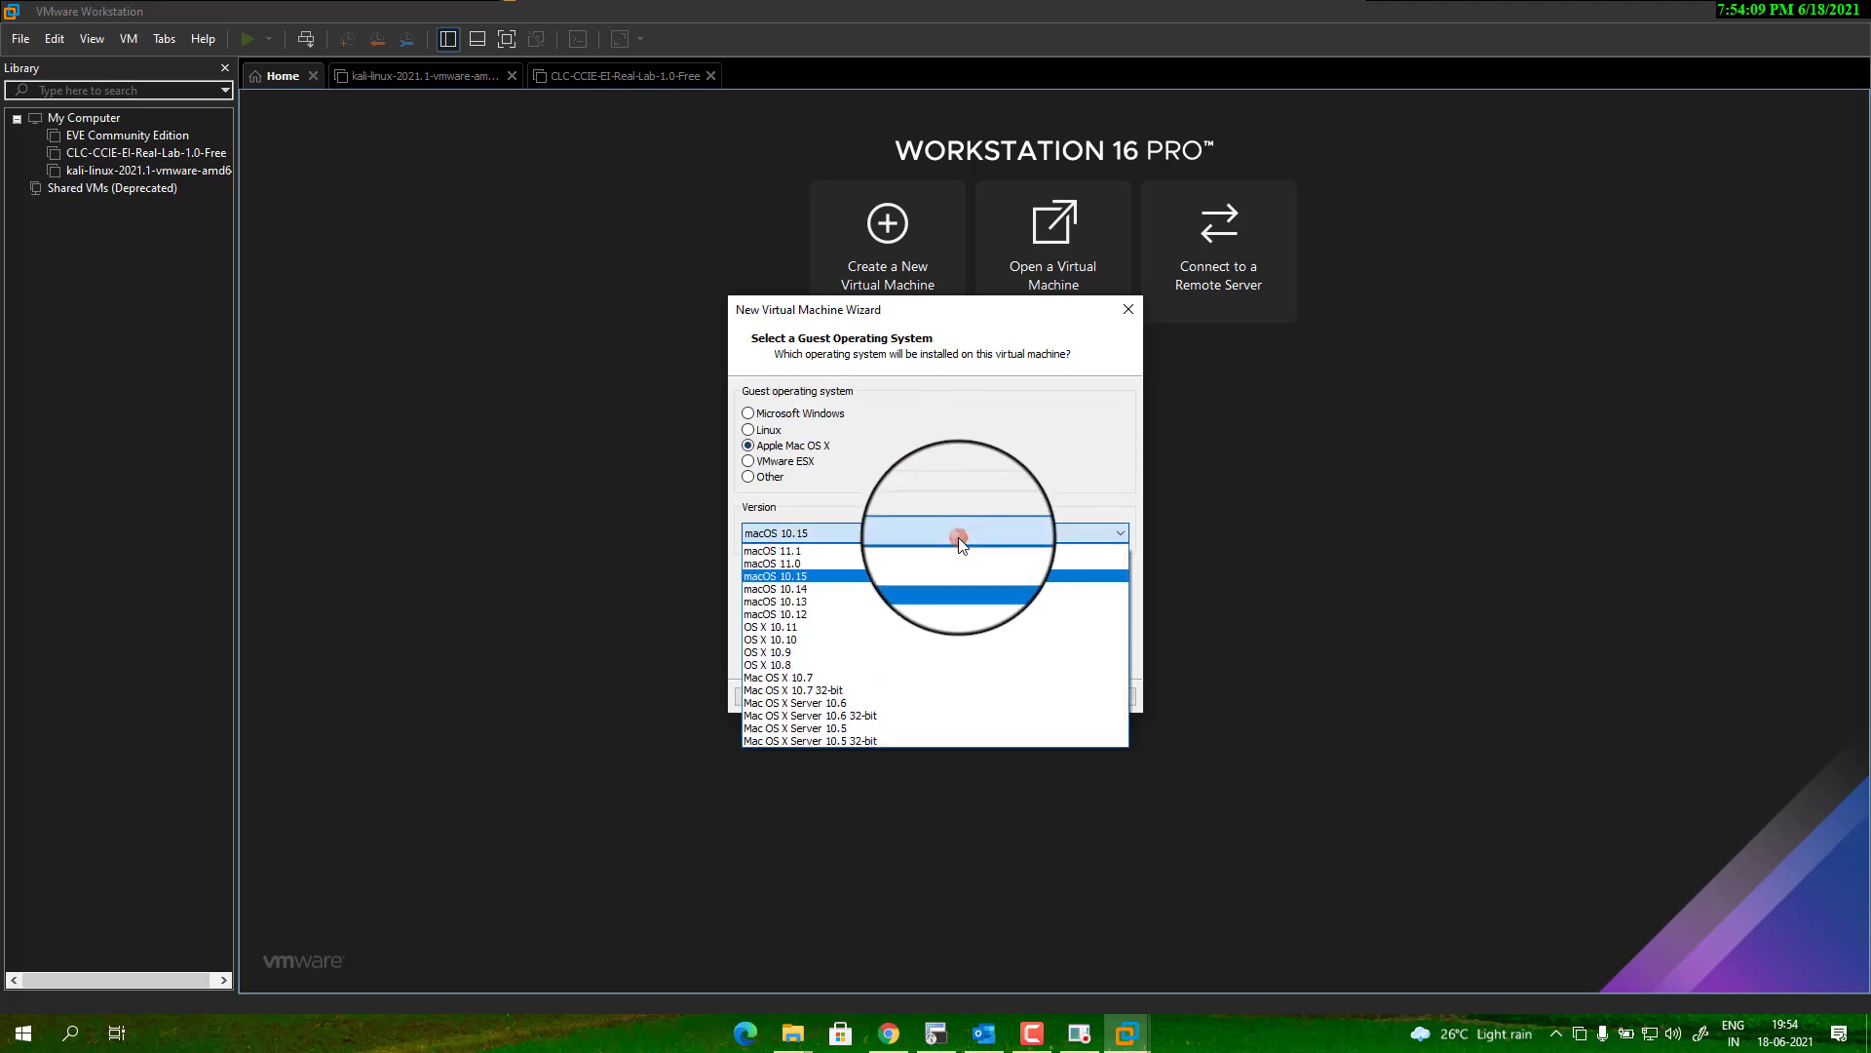
left_click(866, 551)
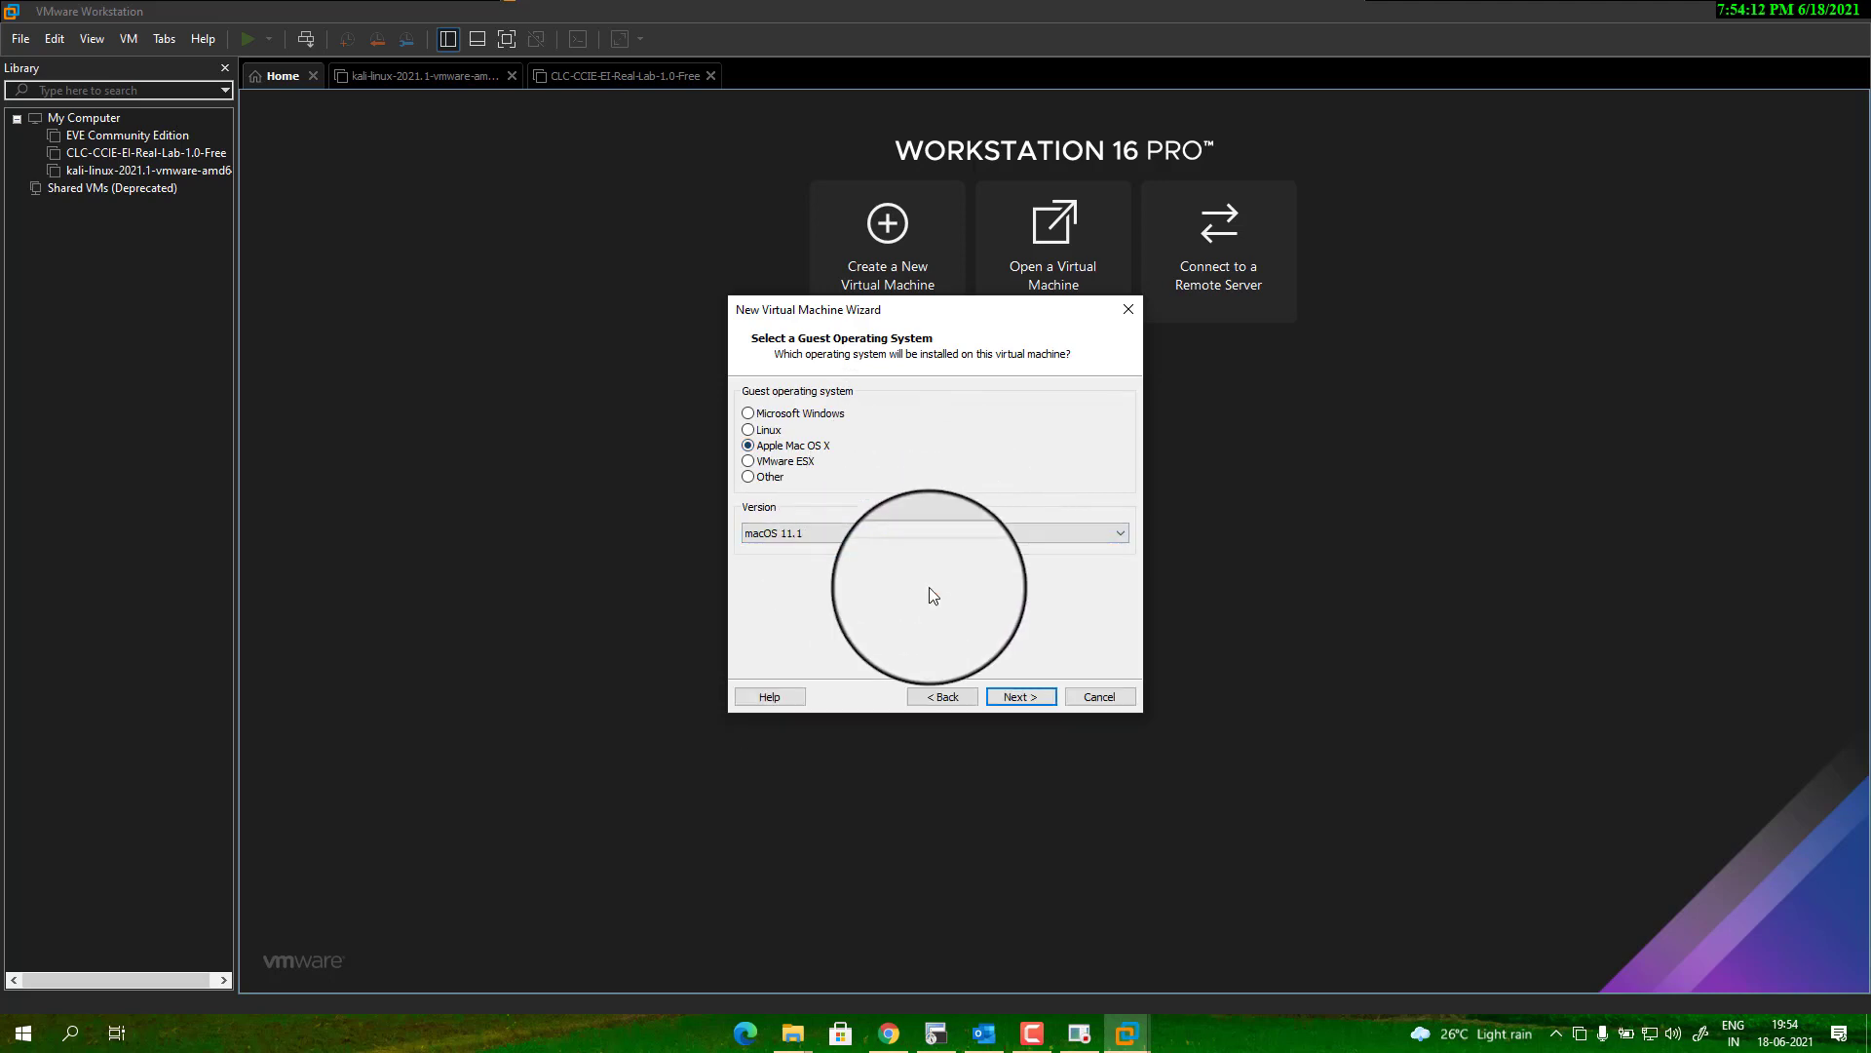
left_click(1020, 696)
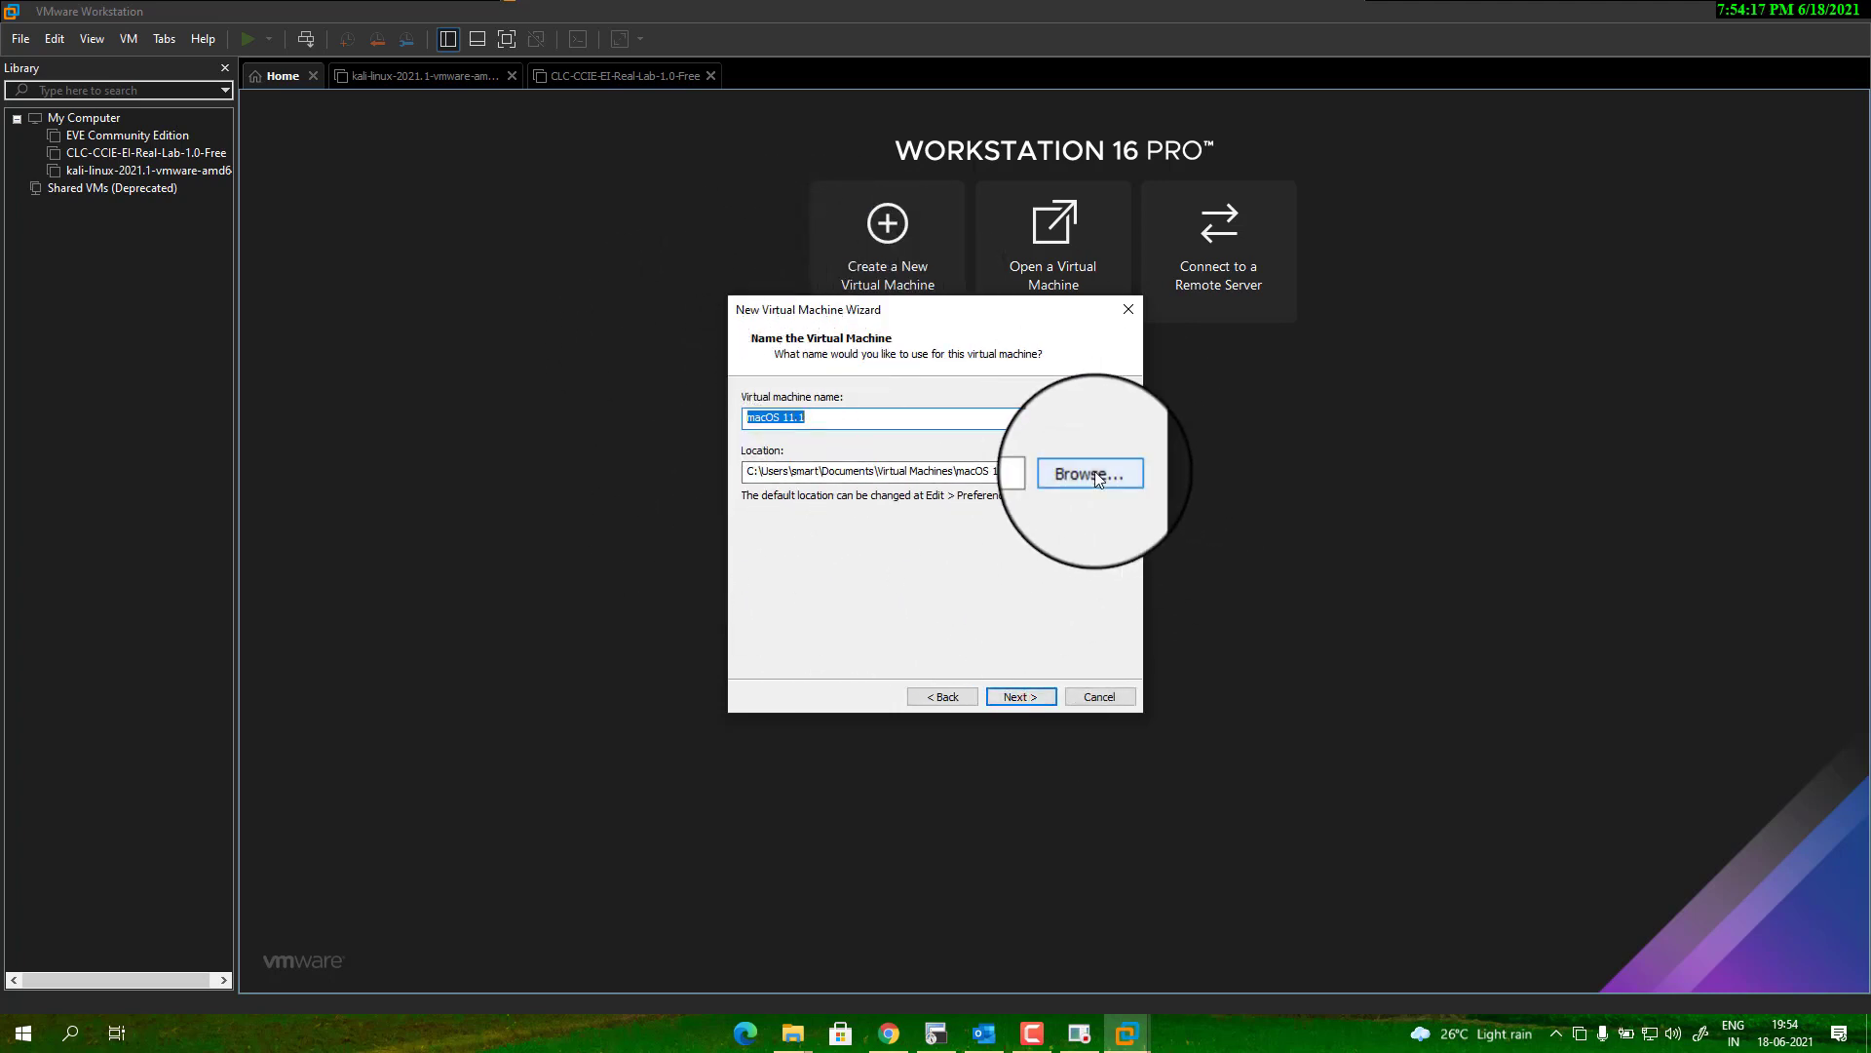
Change the virtual machine's storage location to drive D:.
left_click(751, 472)
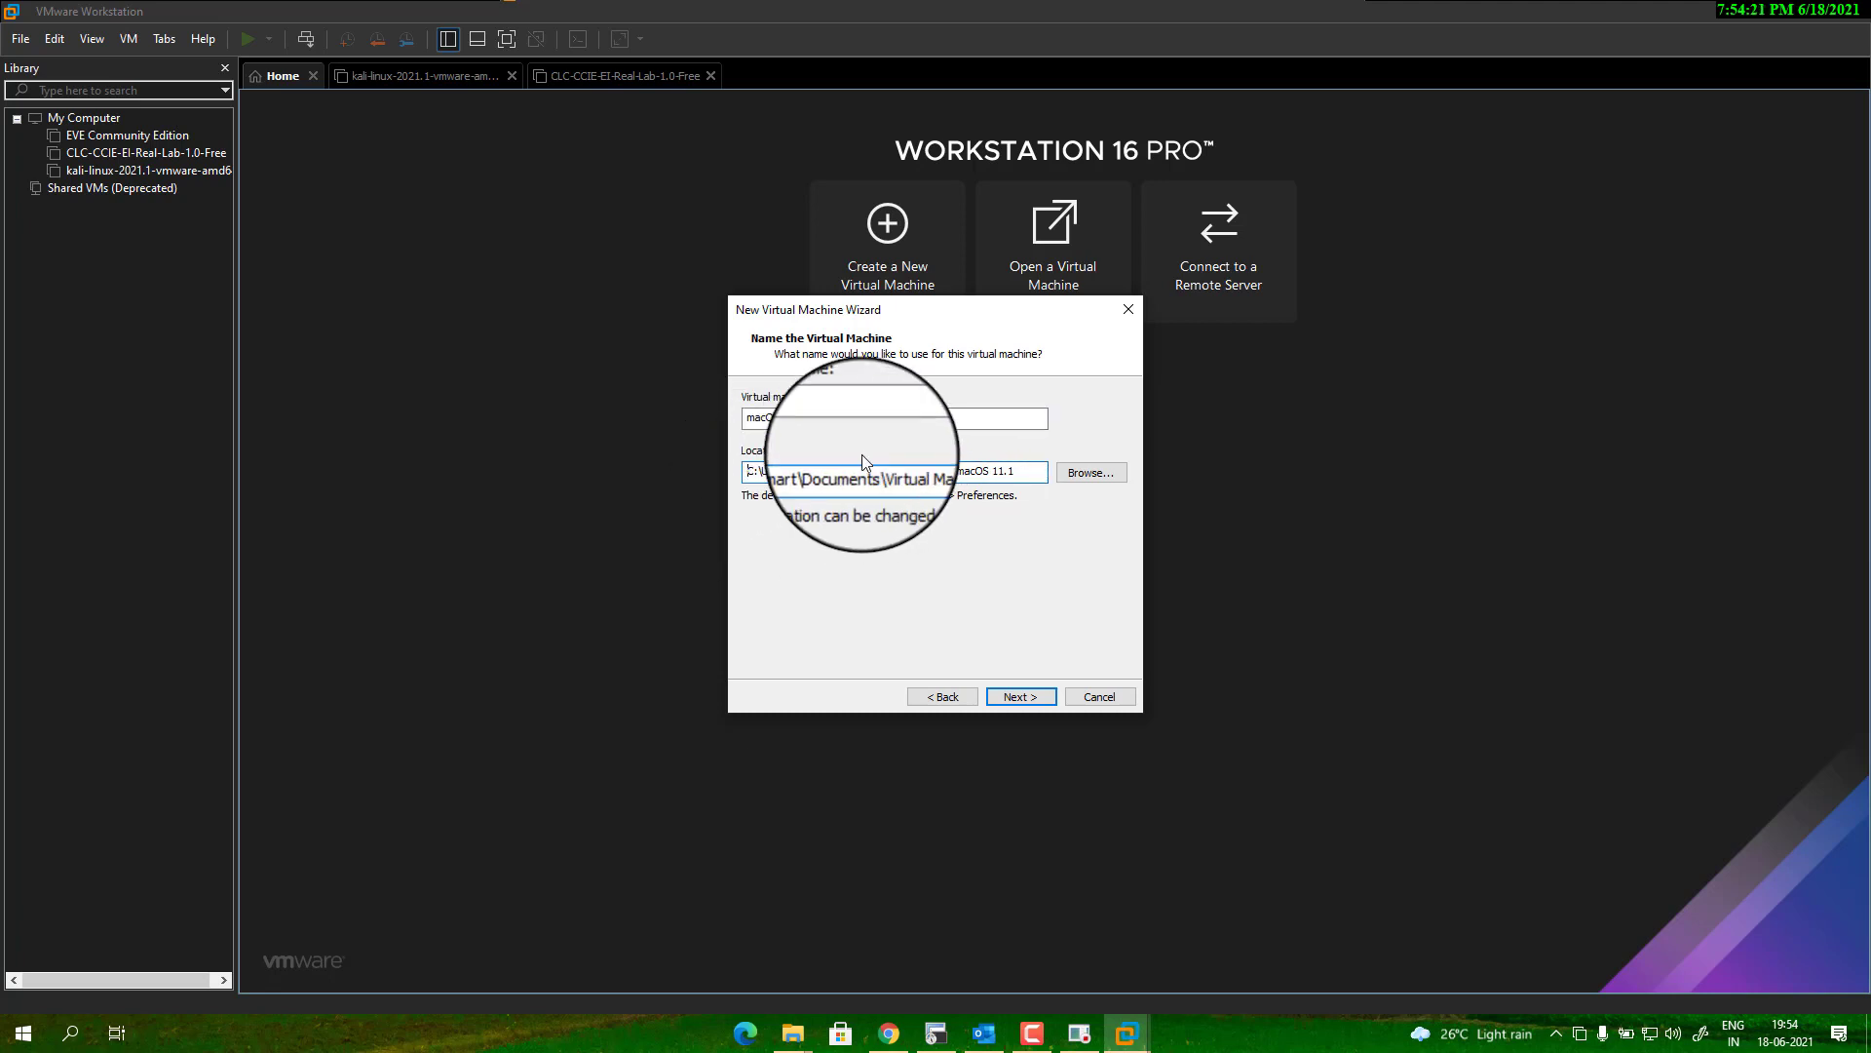
key("BackSpace")
type("D")
left_click(1026, 698)
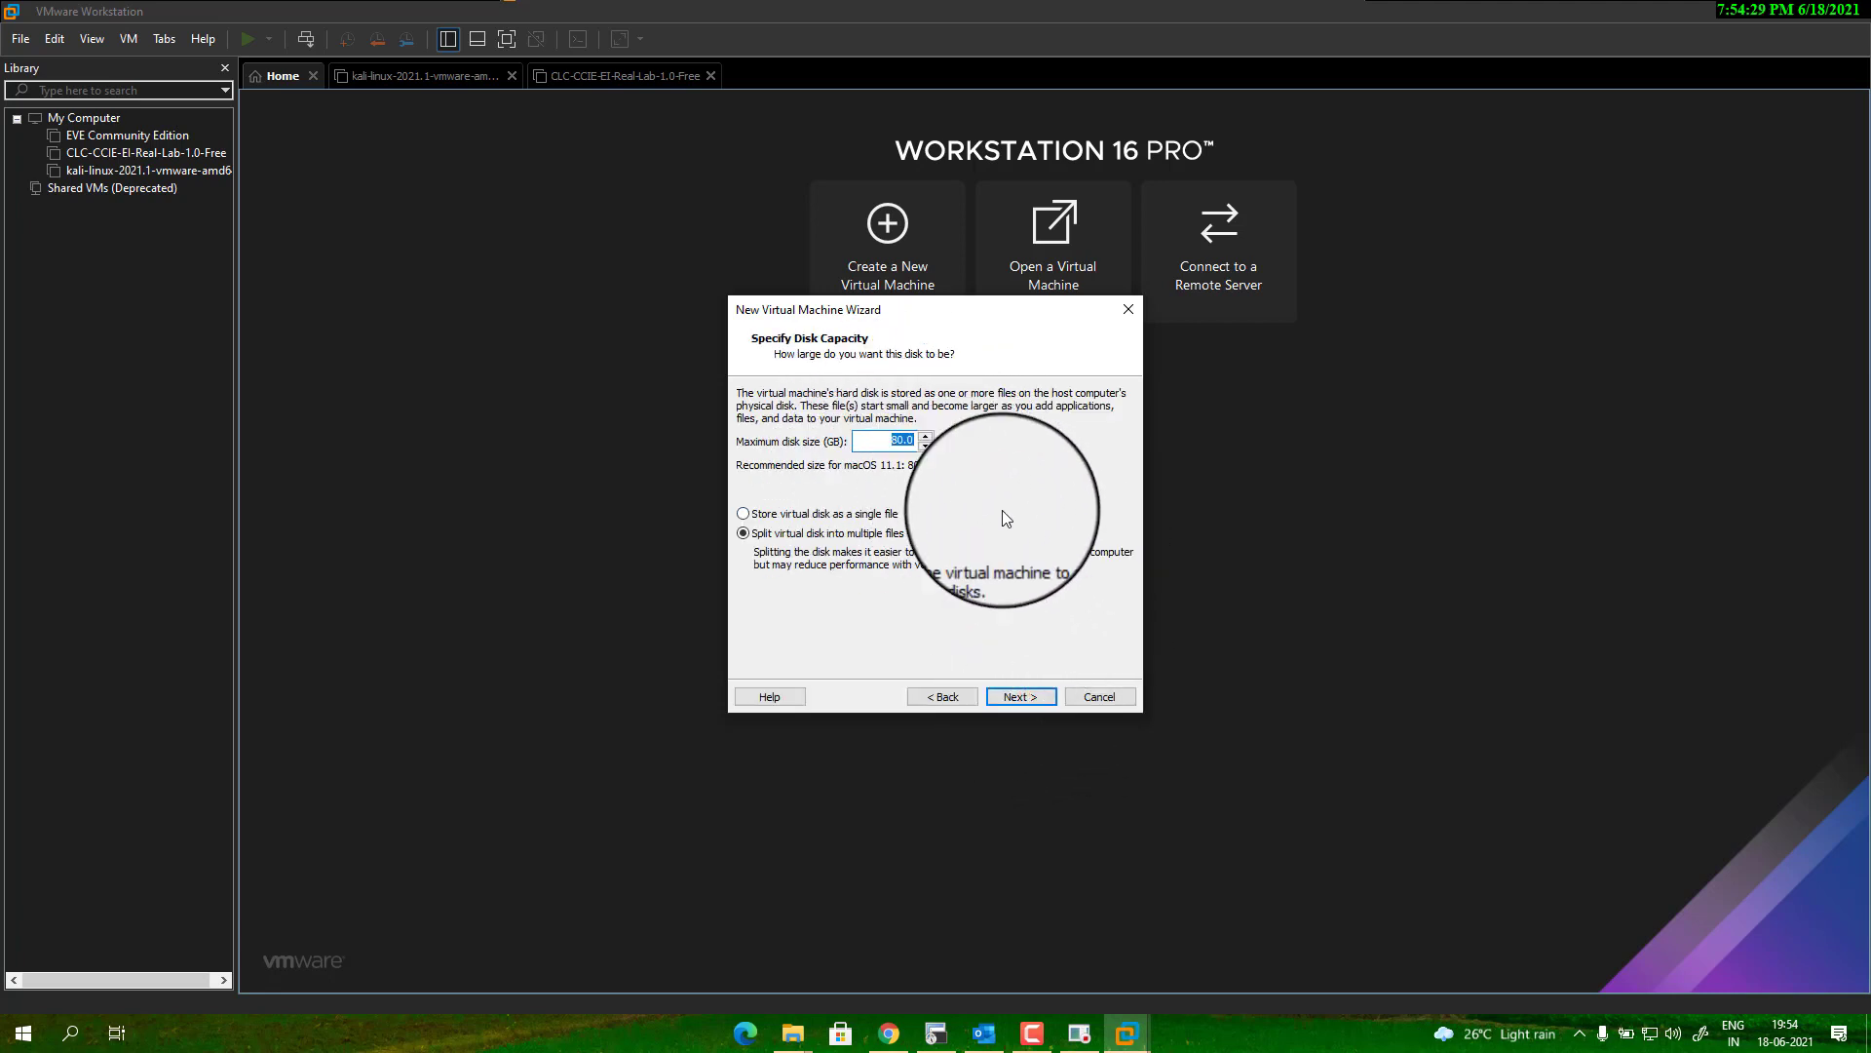
Give the virtual disk 120 GB maximum size, stored as a single file.
type("120")
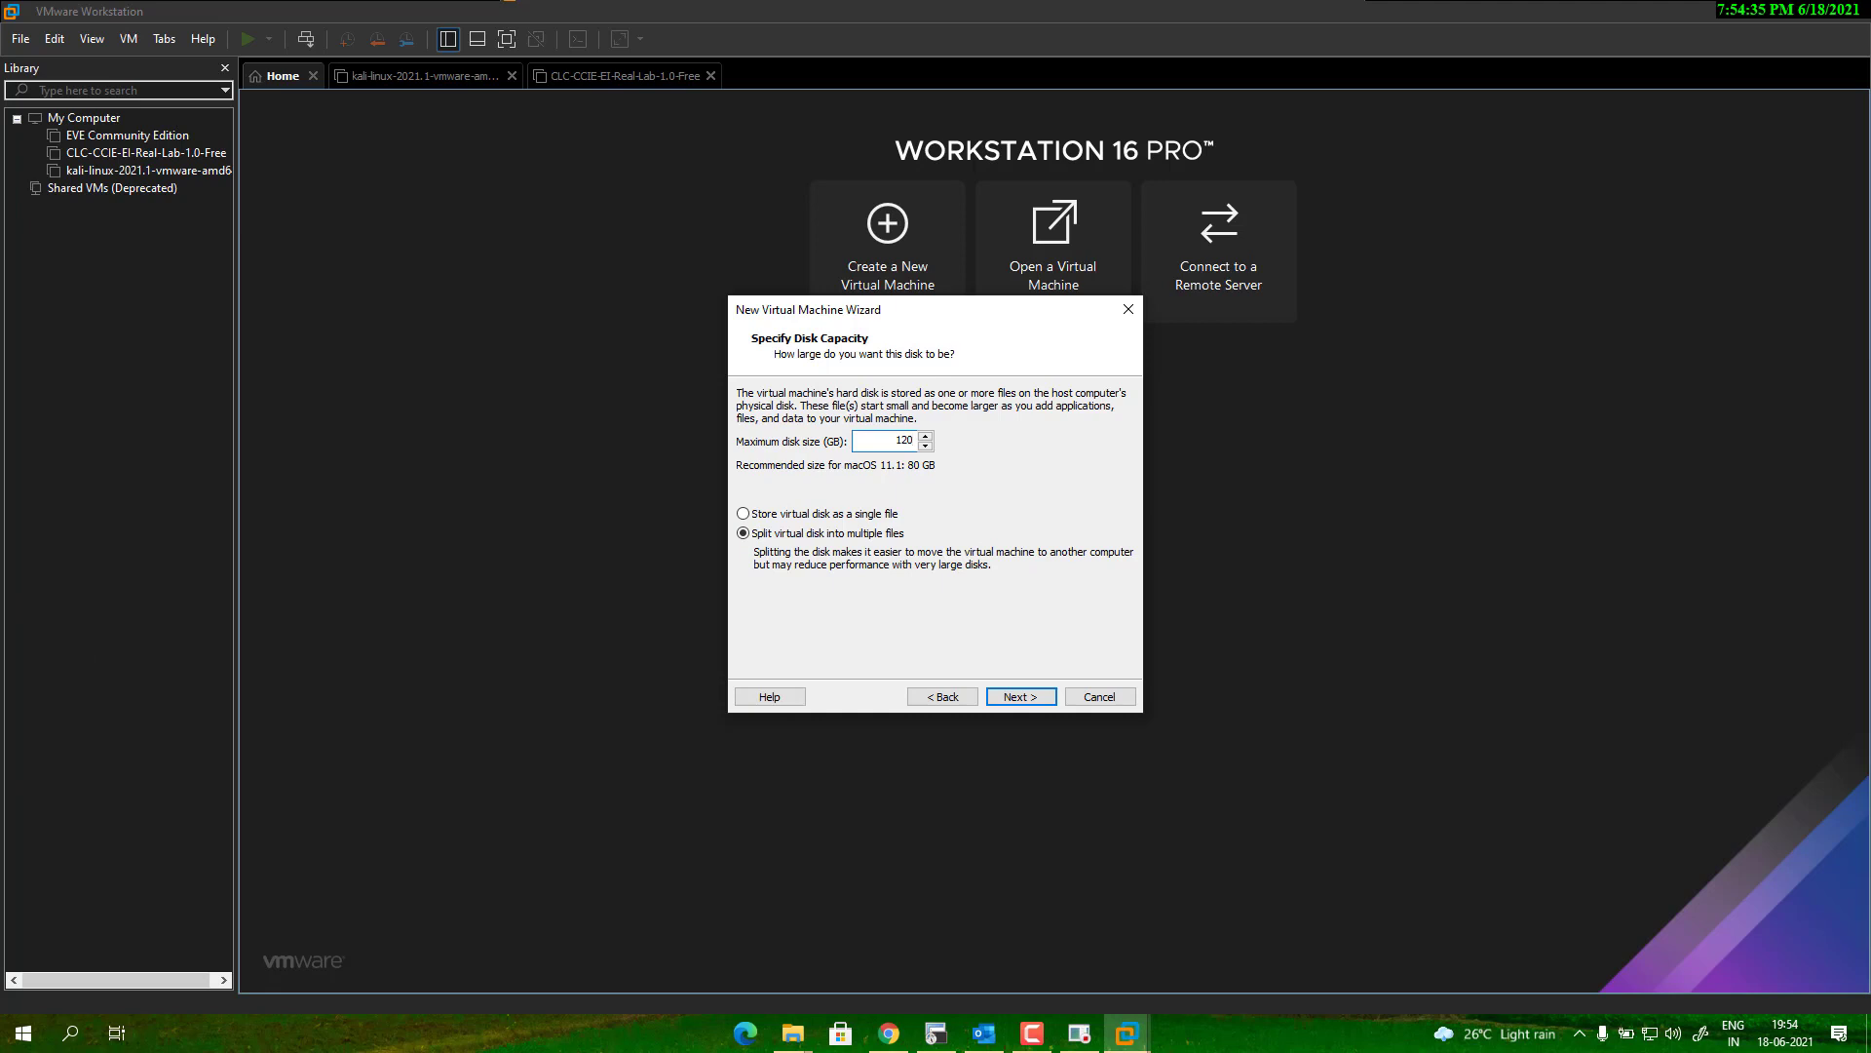
left_click(743, 513)
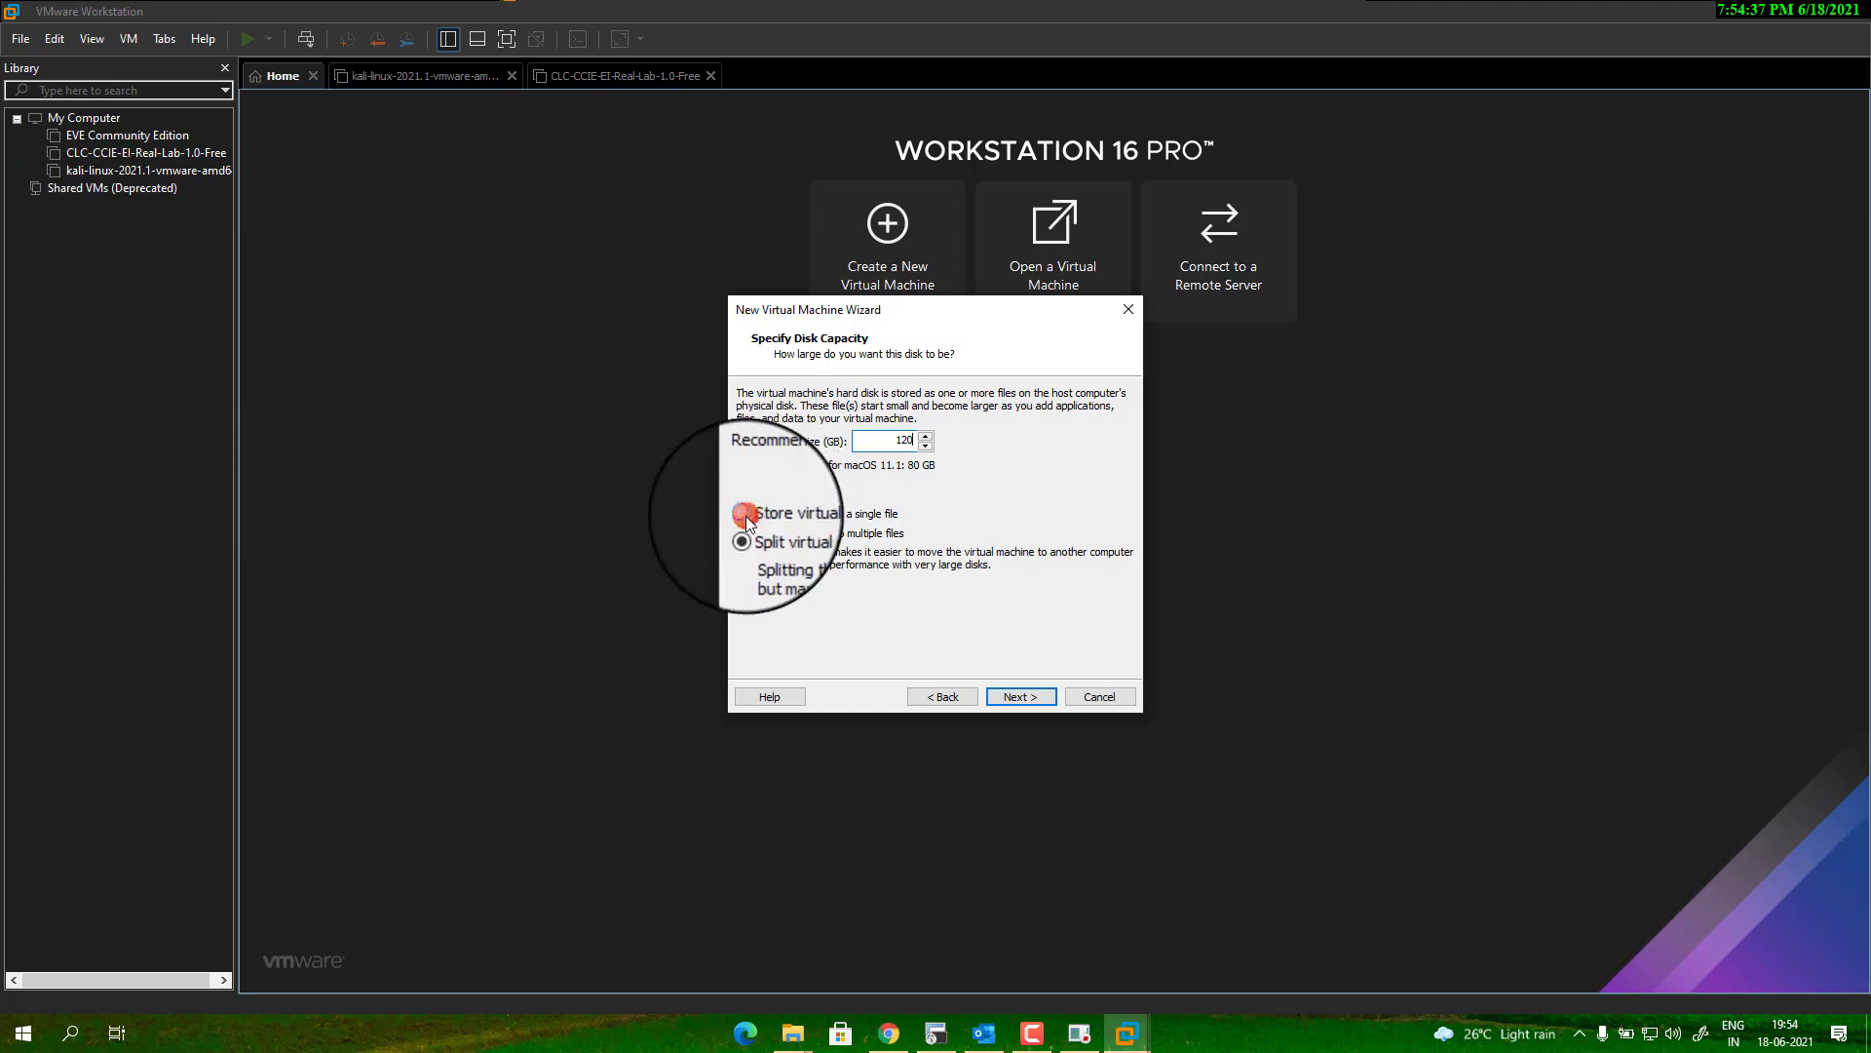
left_click(1039, 694)
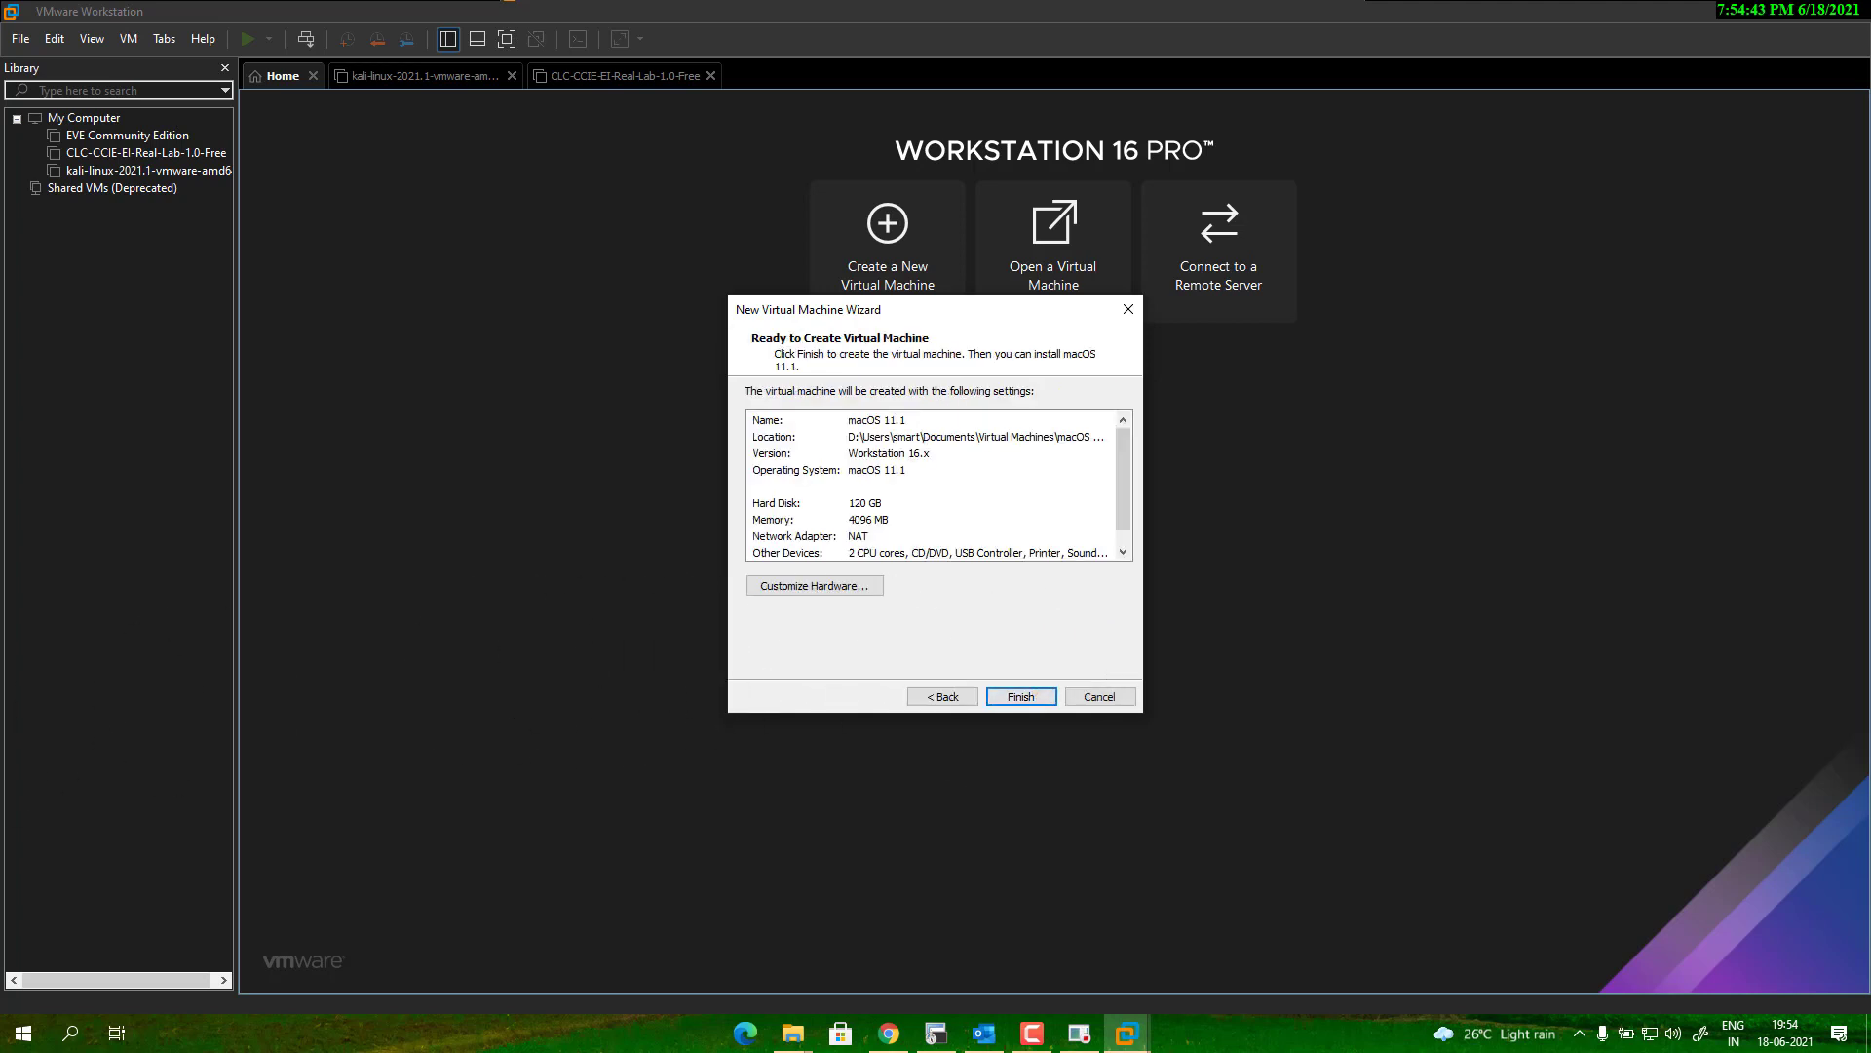
Raise the virtual machine's memory from 4 GB to 8 GB.
left_click(841, 585)
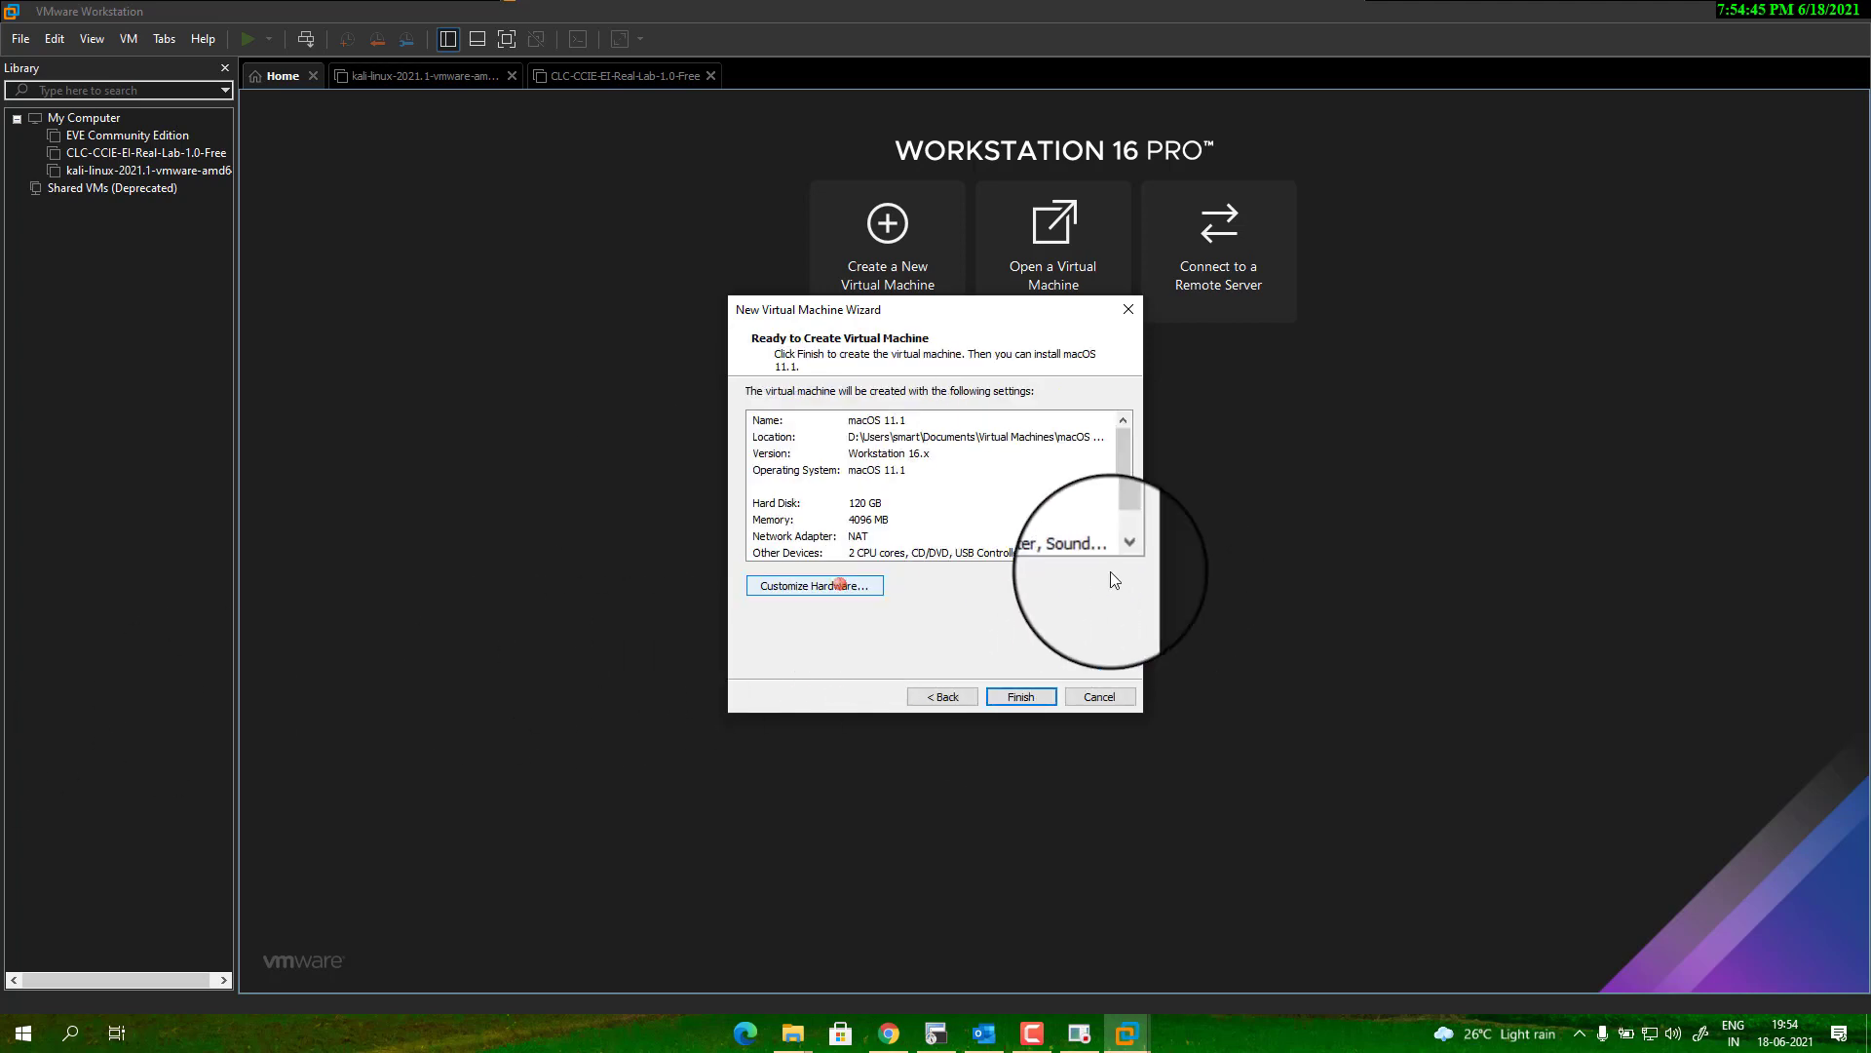
left_click(952, 376)
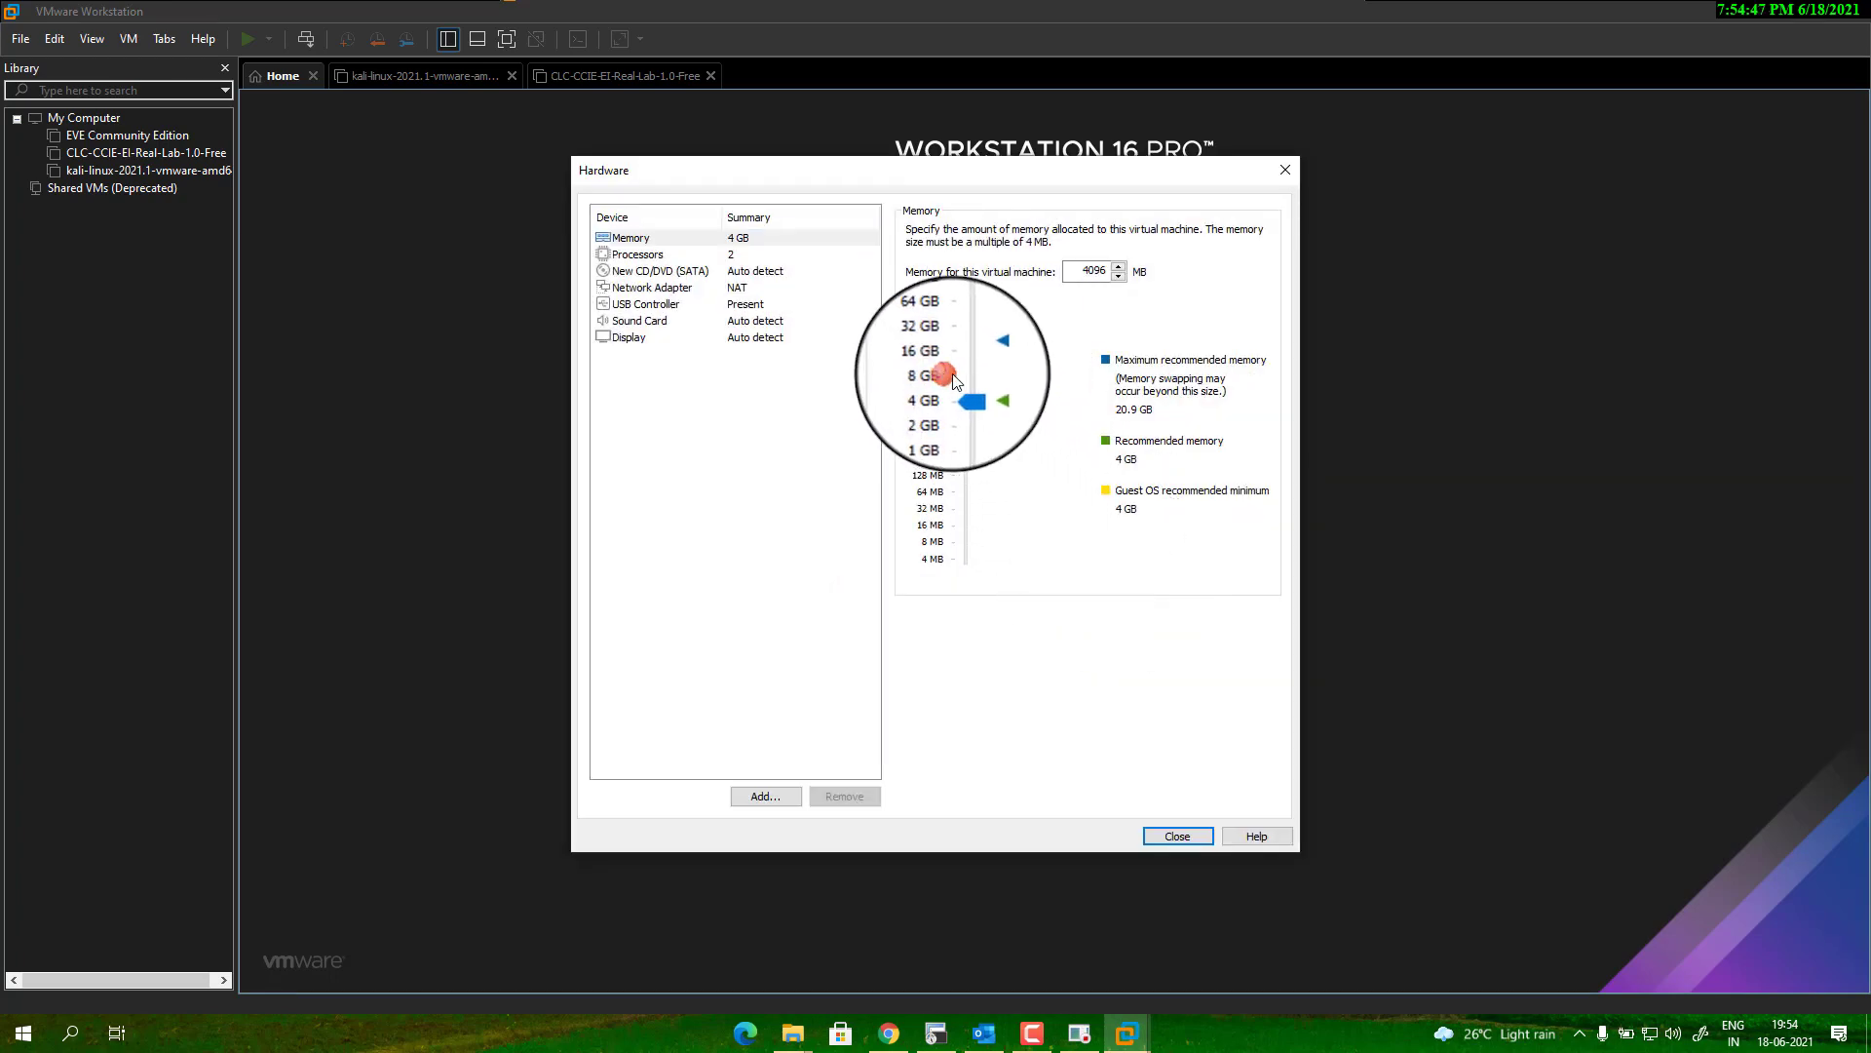
left_click_drag(973, 397, 968, 379)
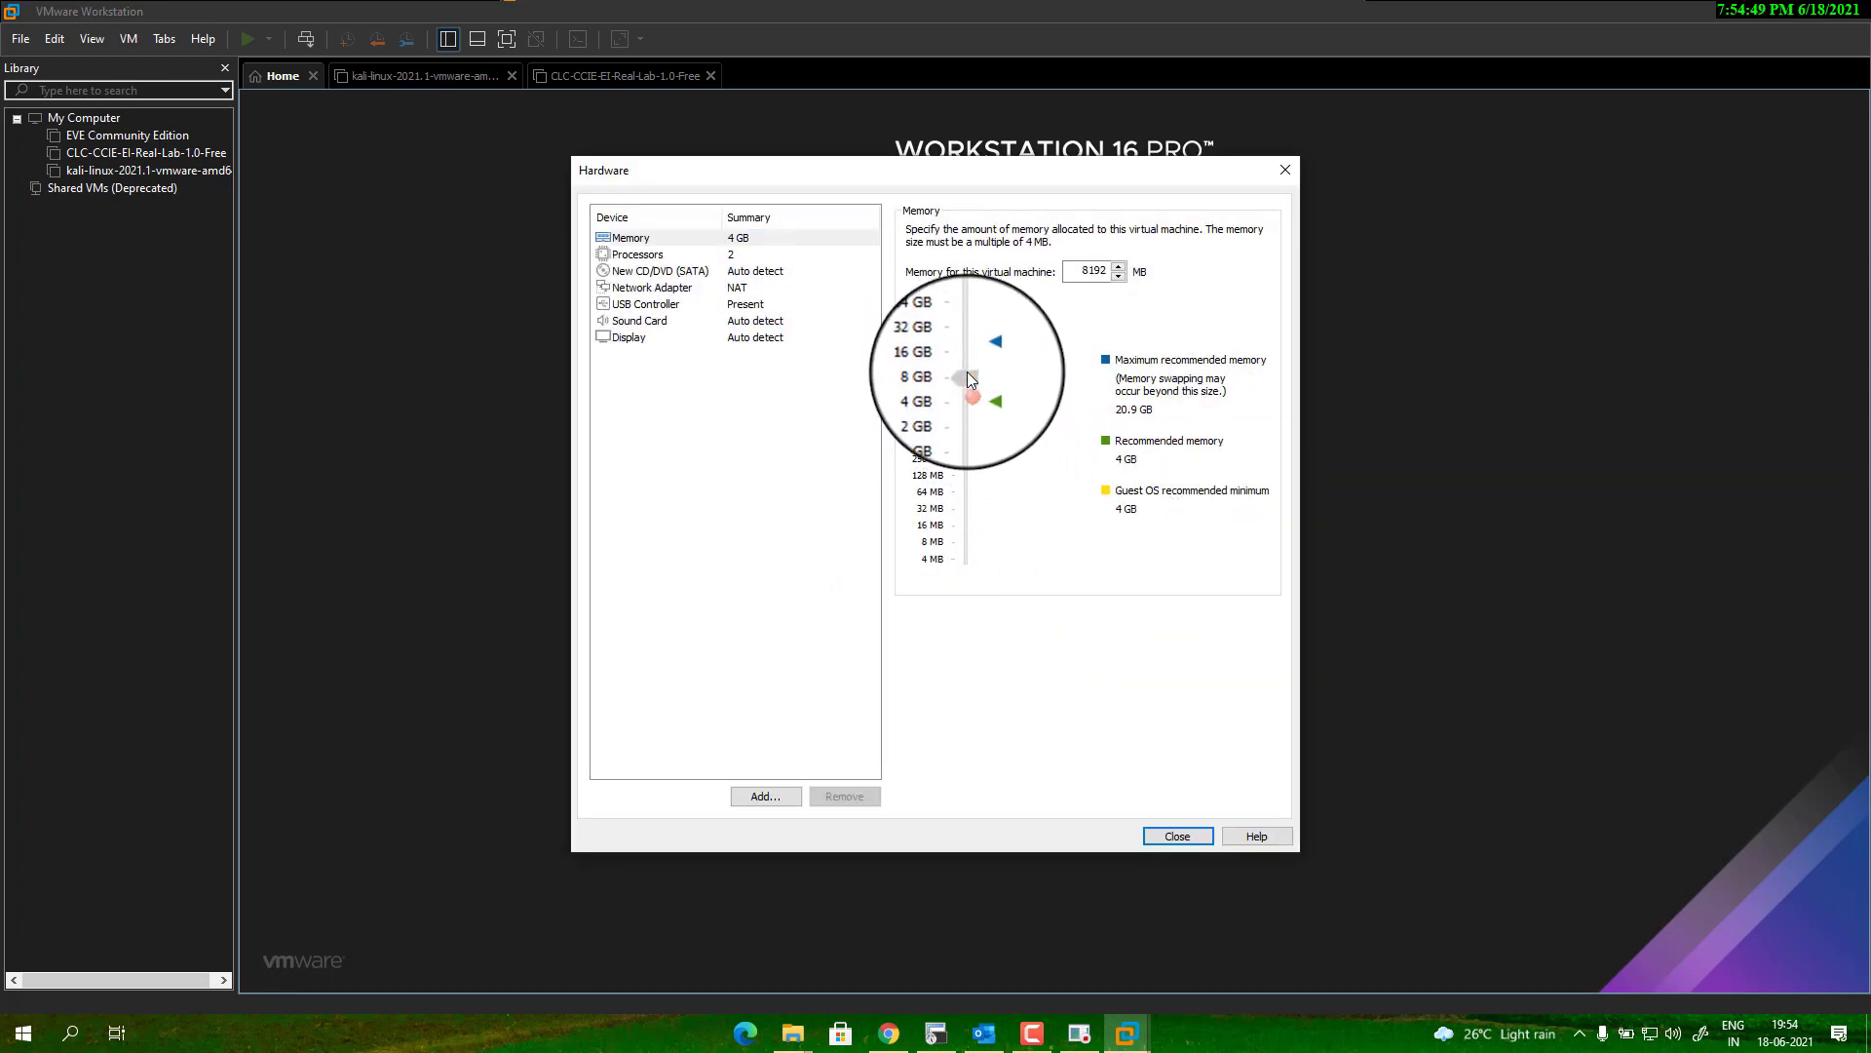
left_click(968, 378)
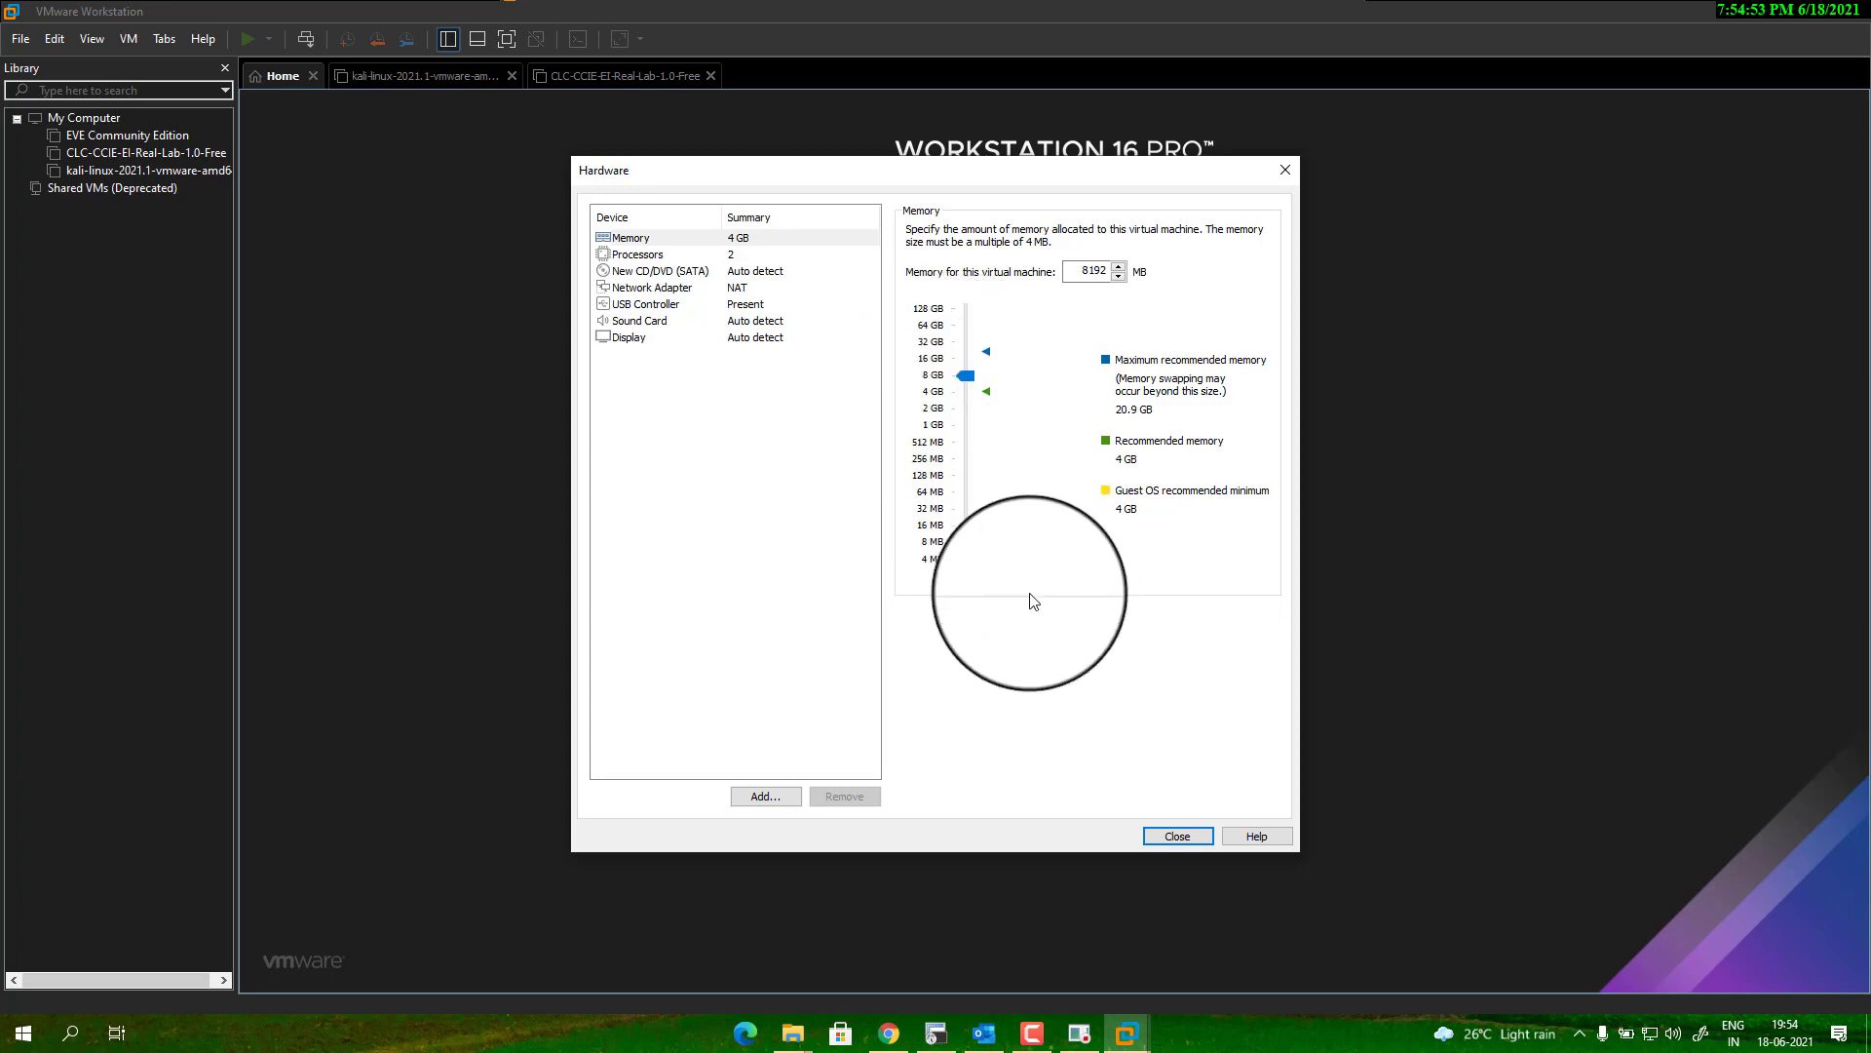
left_click(1171, 836)
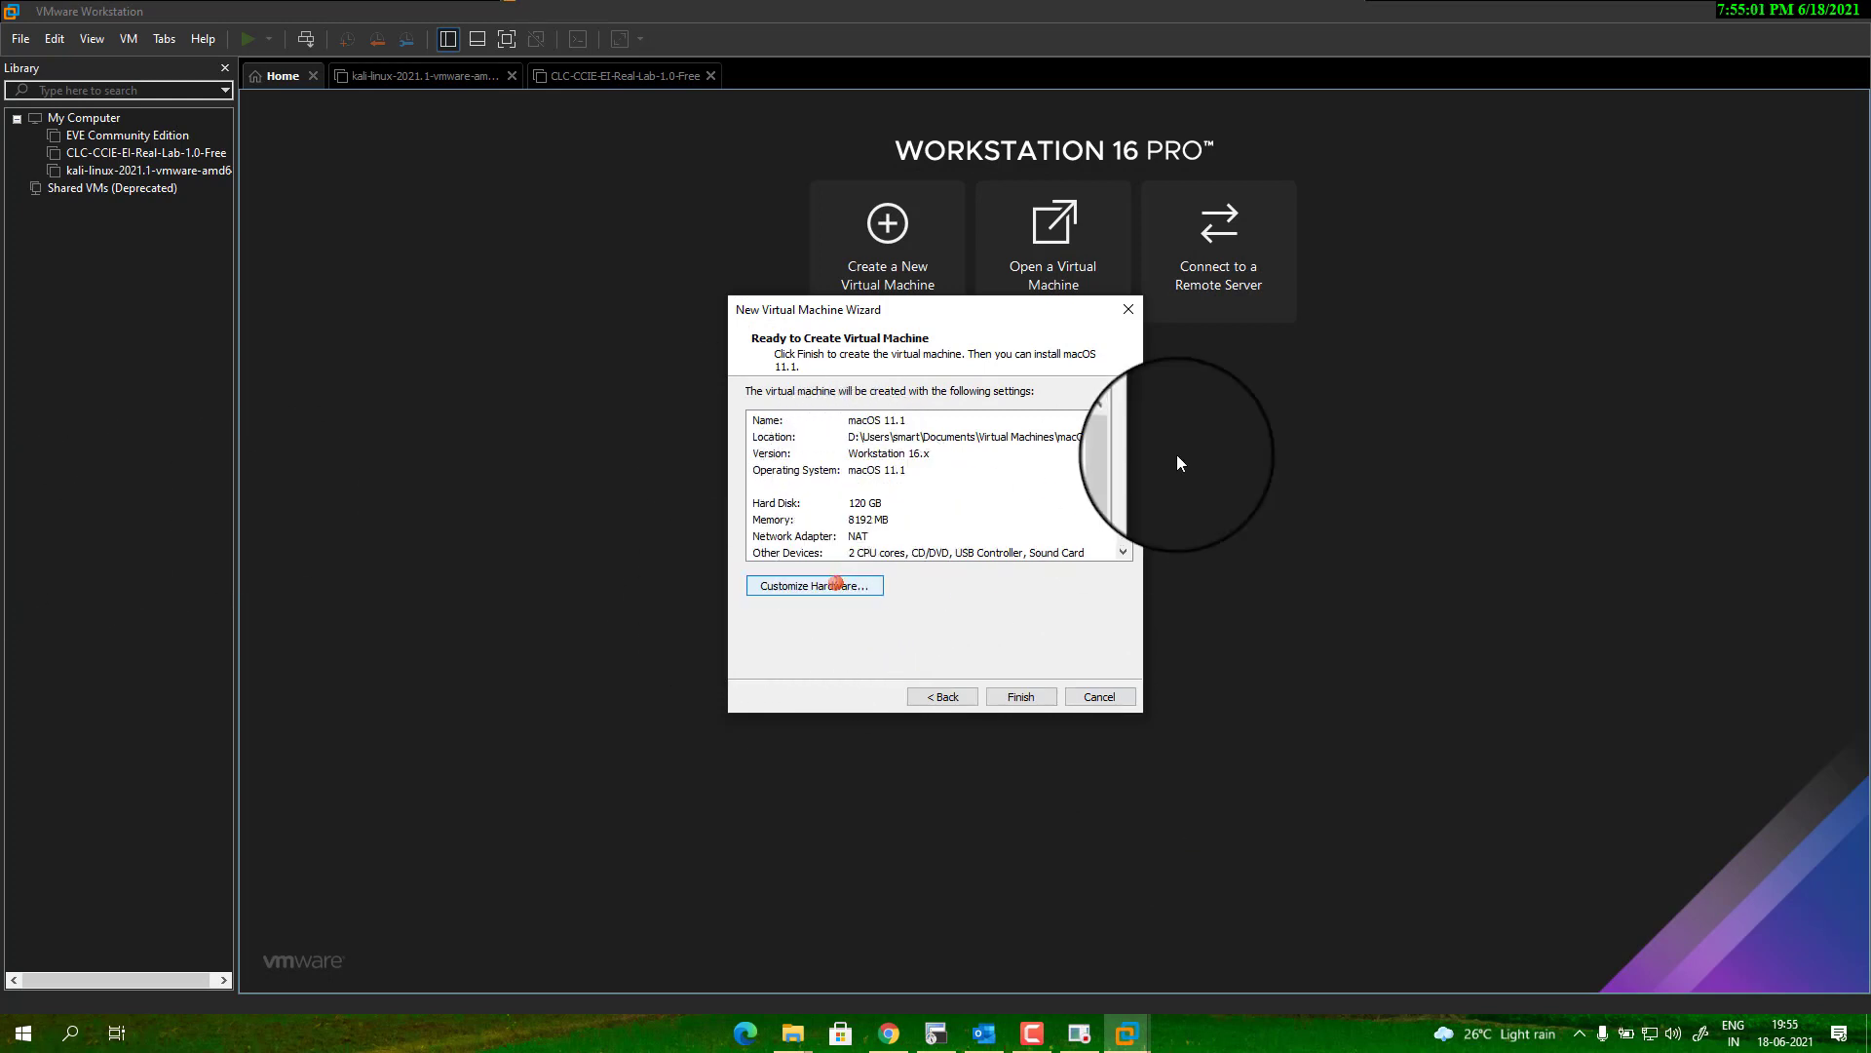
Set the number of processors to 2, giving 4 CPU cores in total.
left_click(836, 583)
left_click(643, 255)
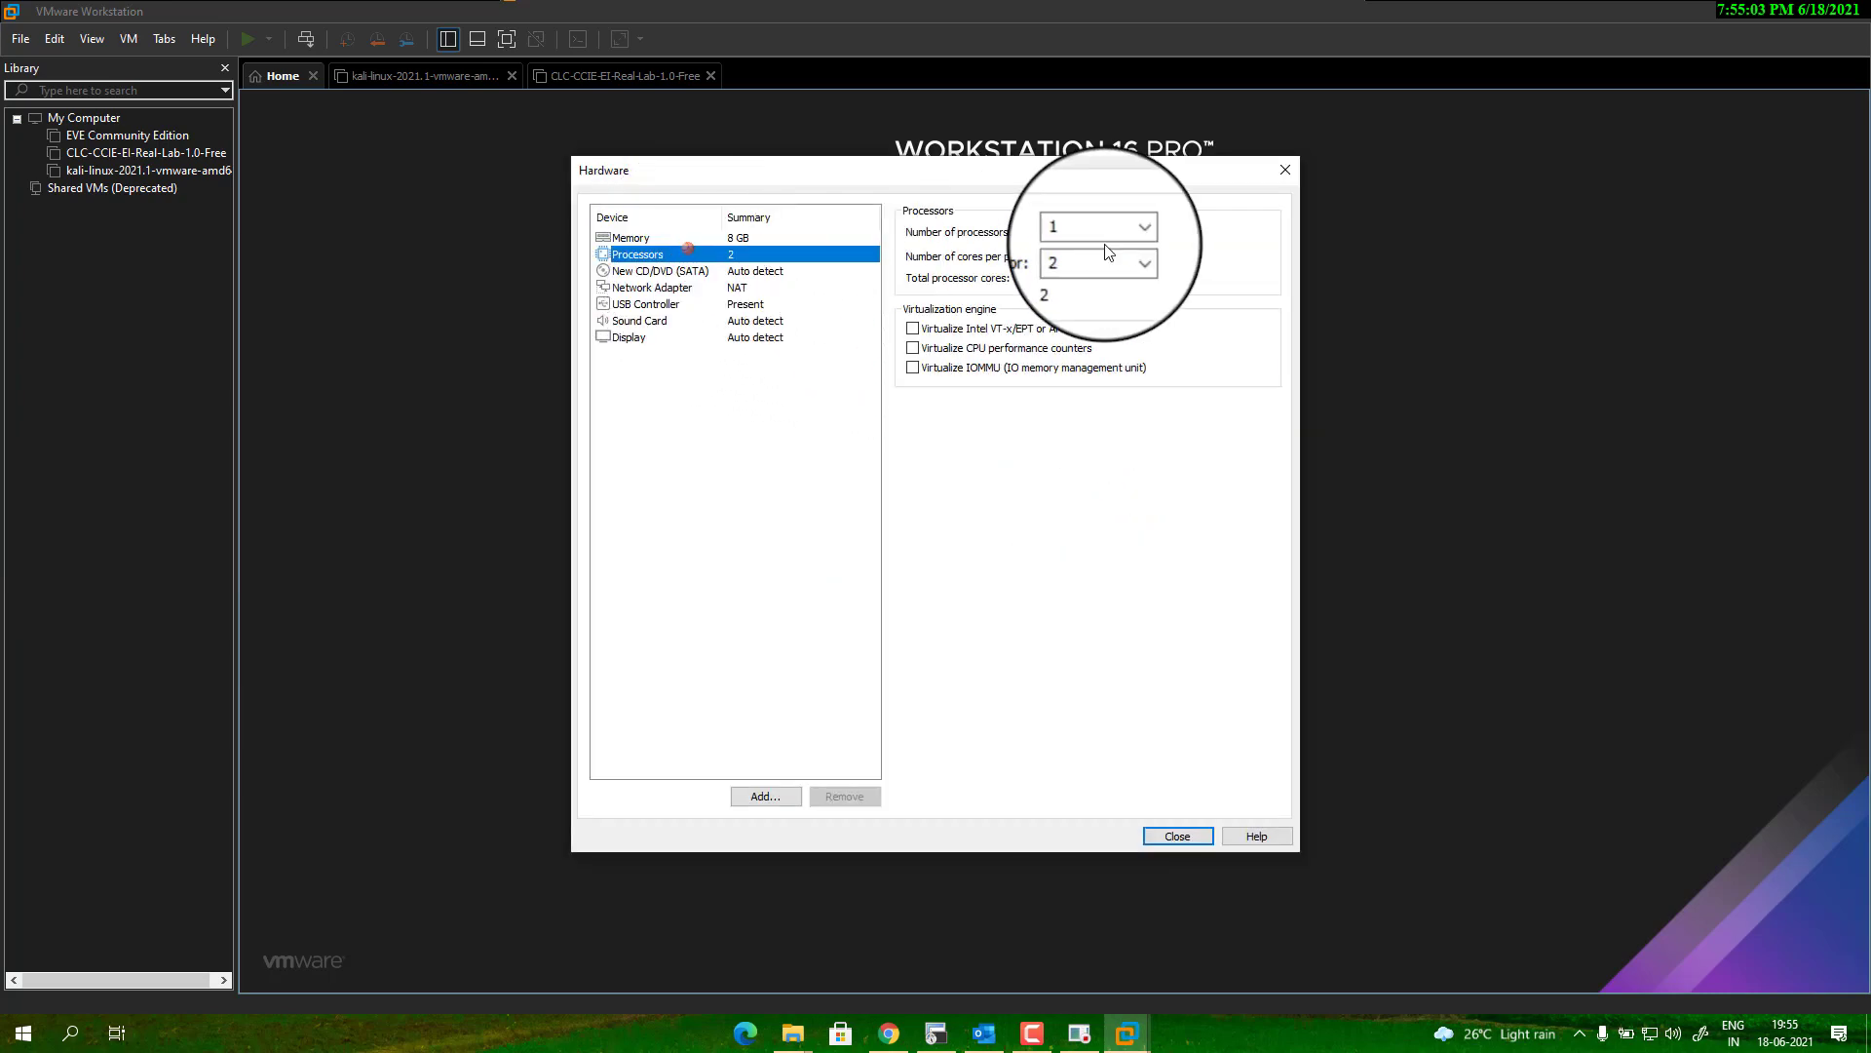
left_click(1129, 234)
left_click(1097, 263)
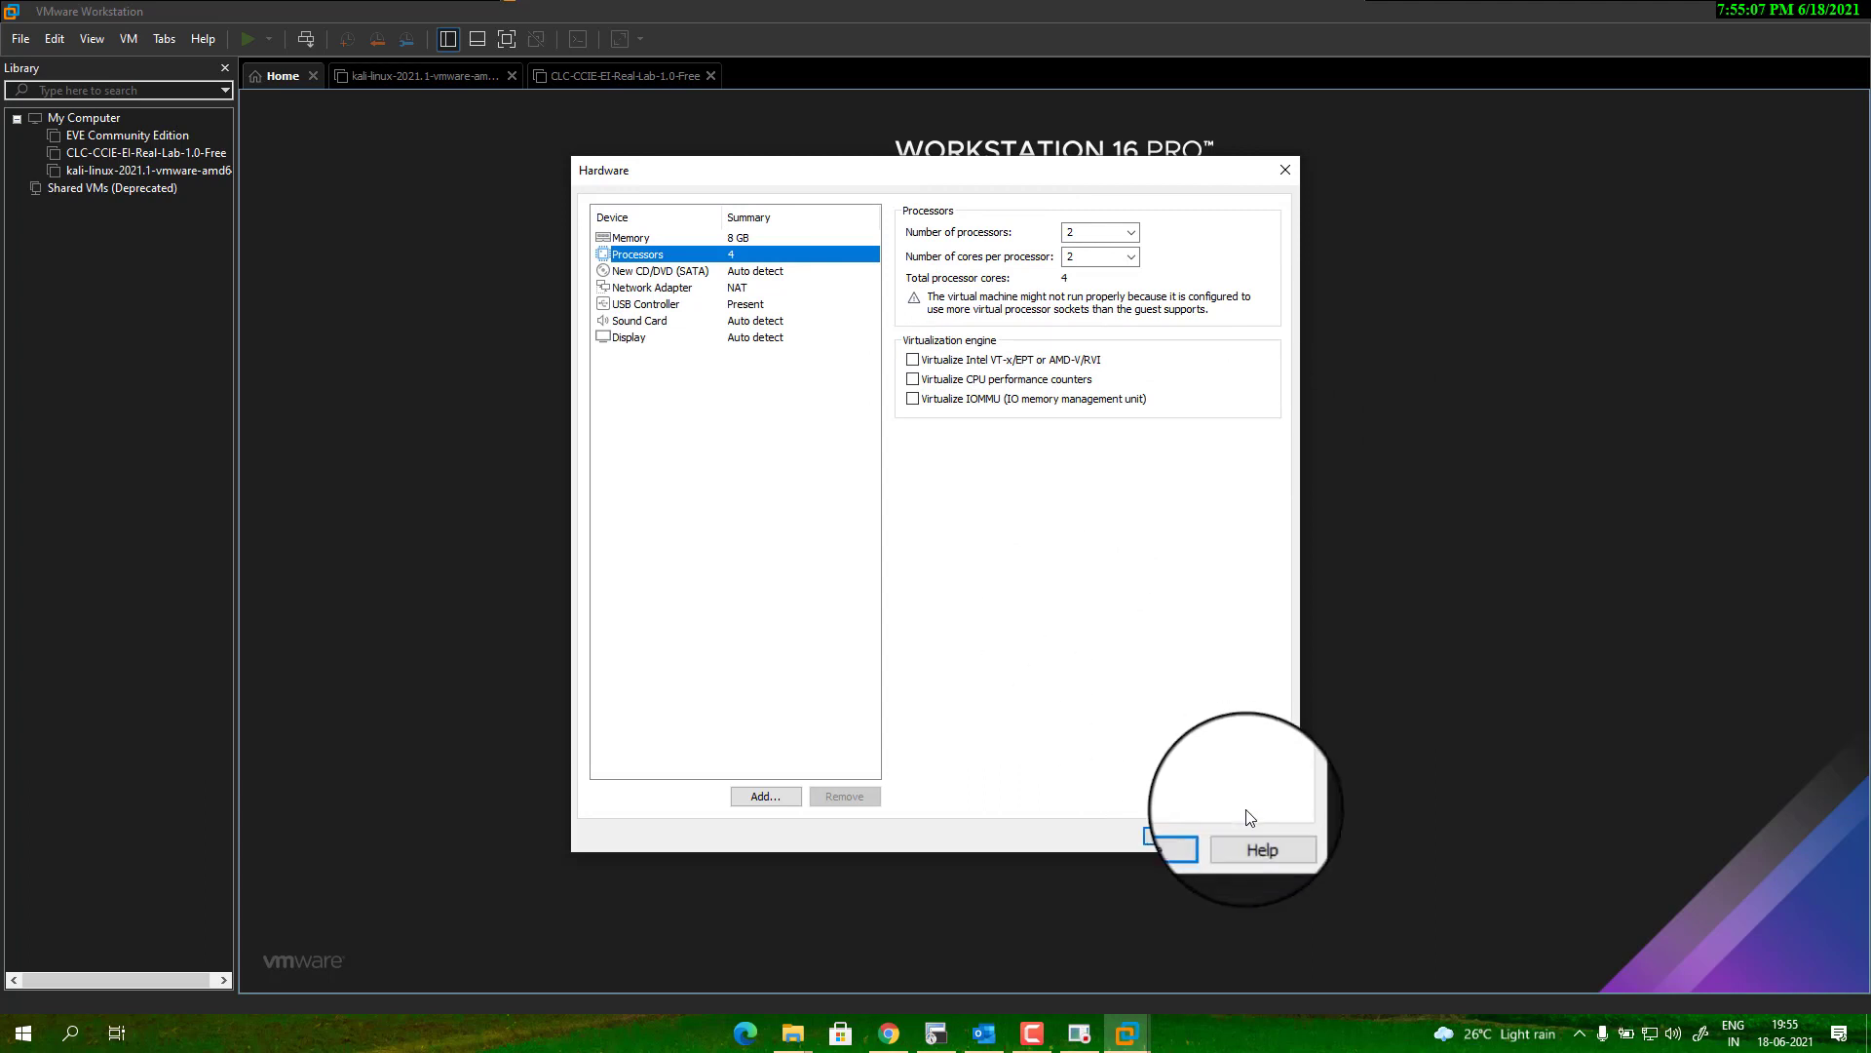
left_click(1201, 835)
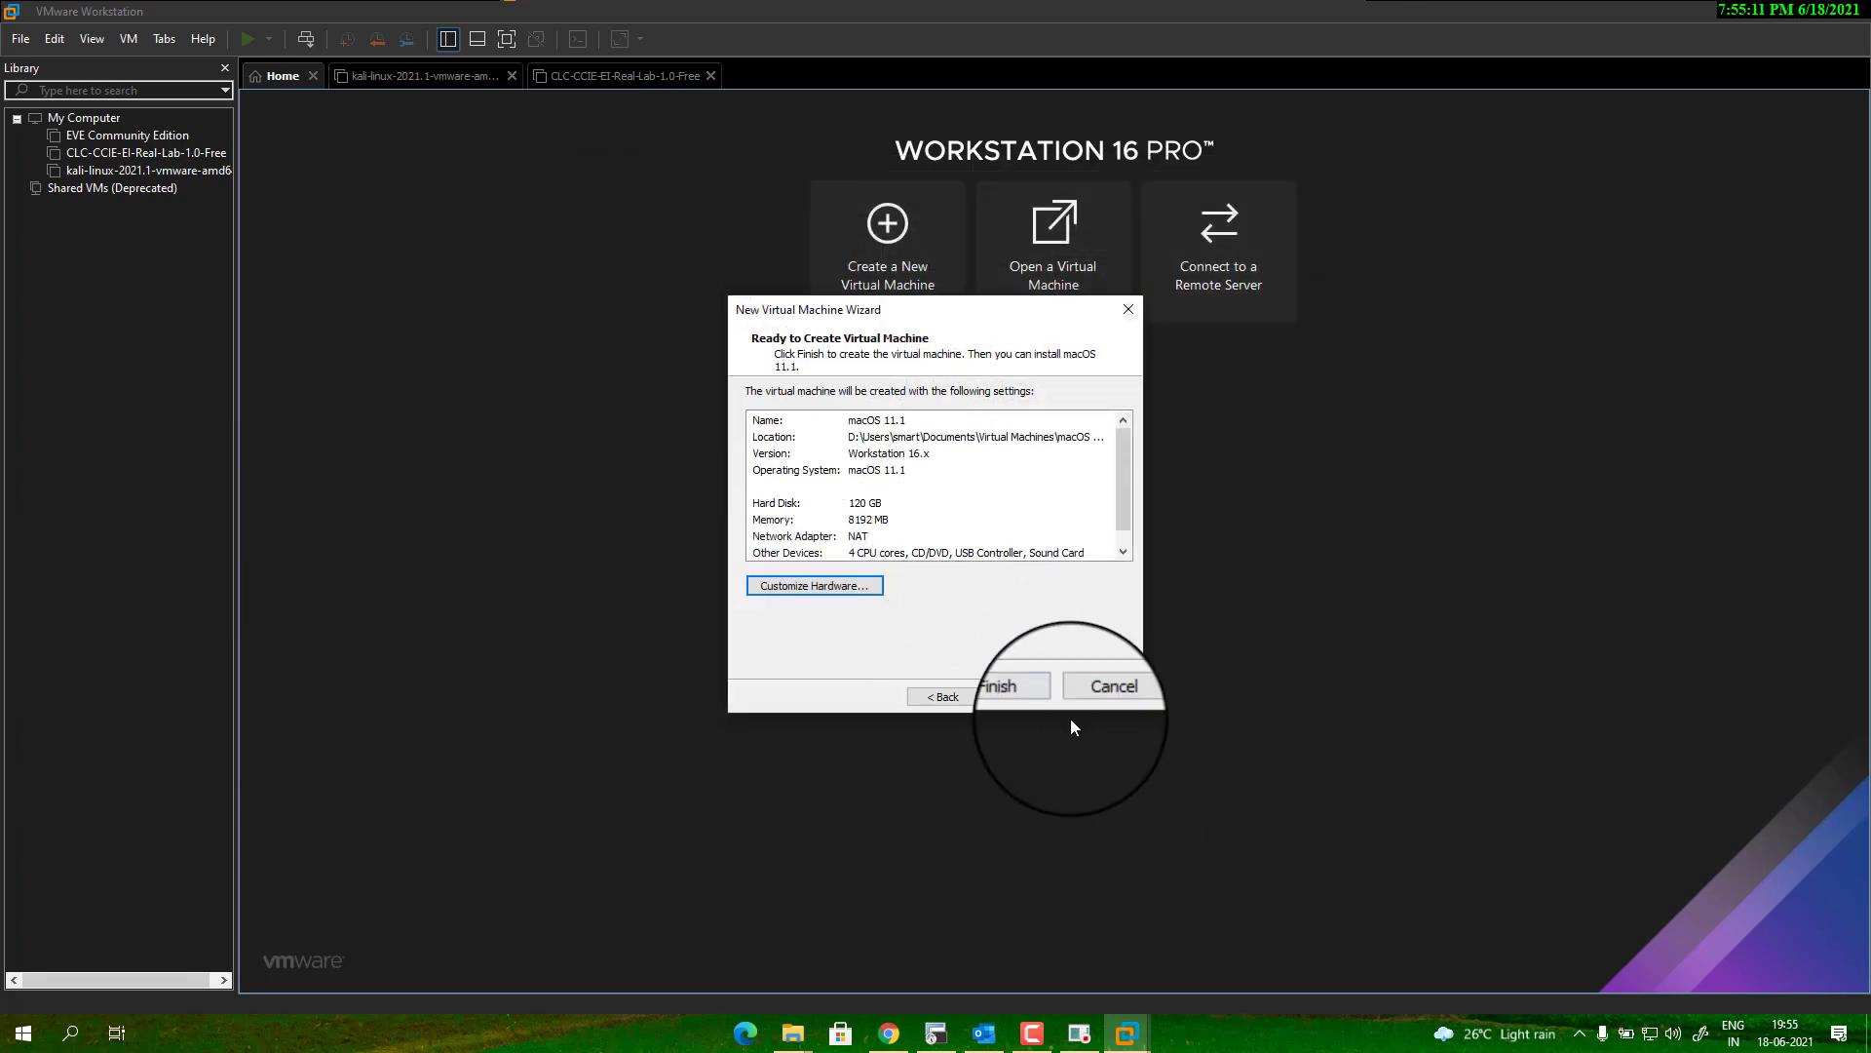
left_click(846, 584)
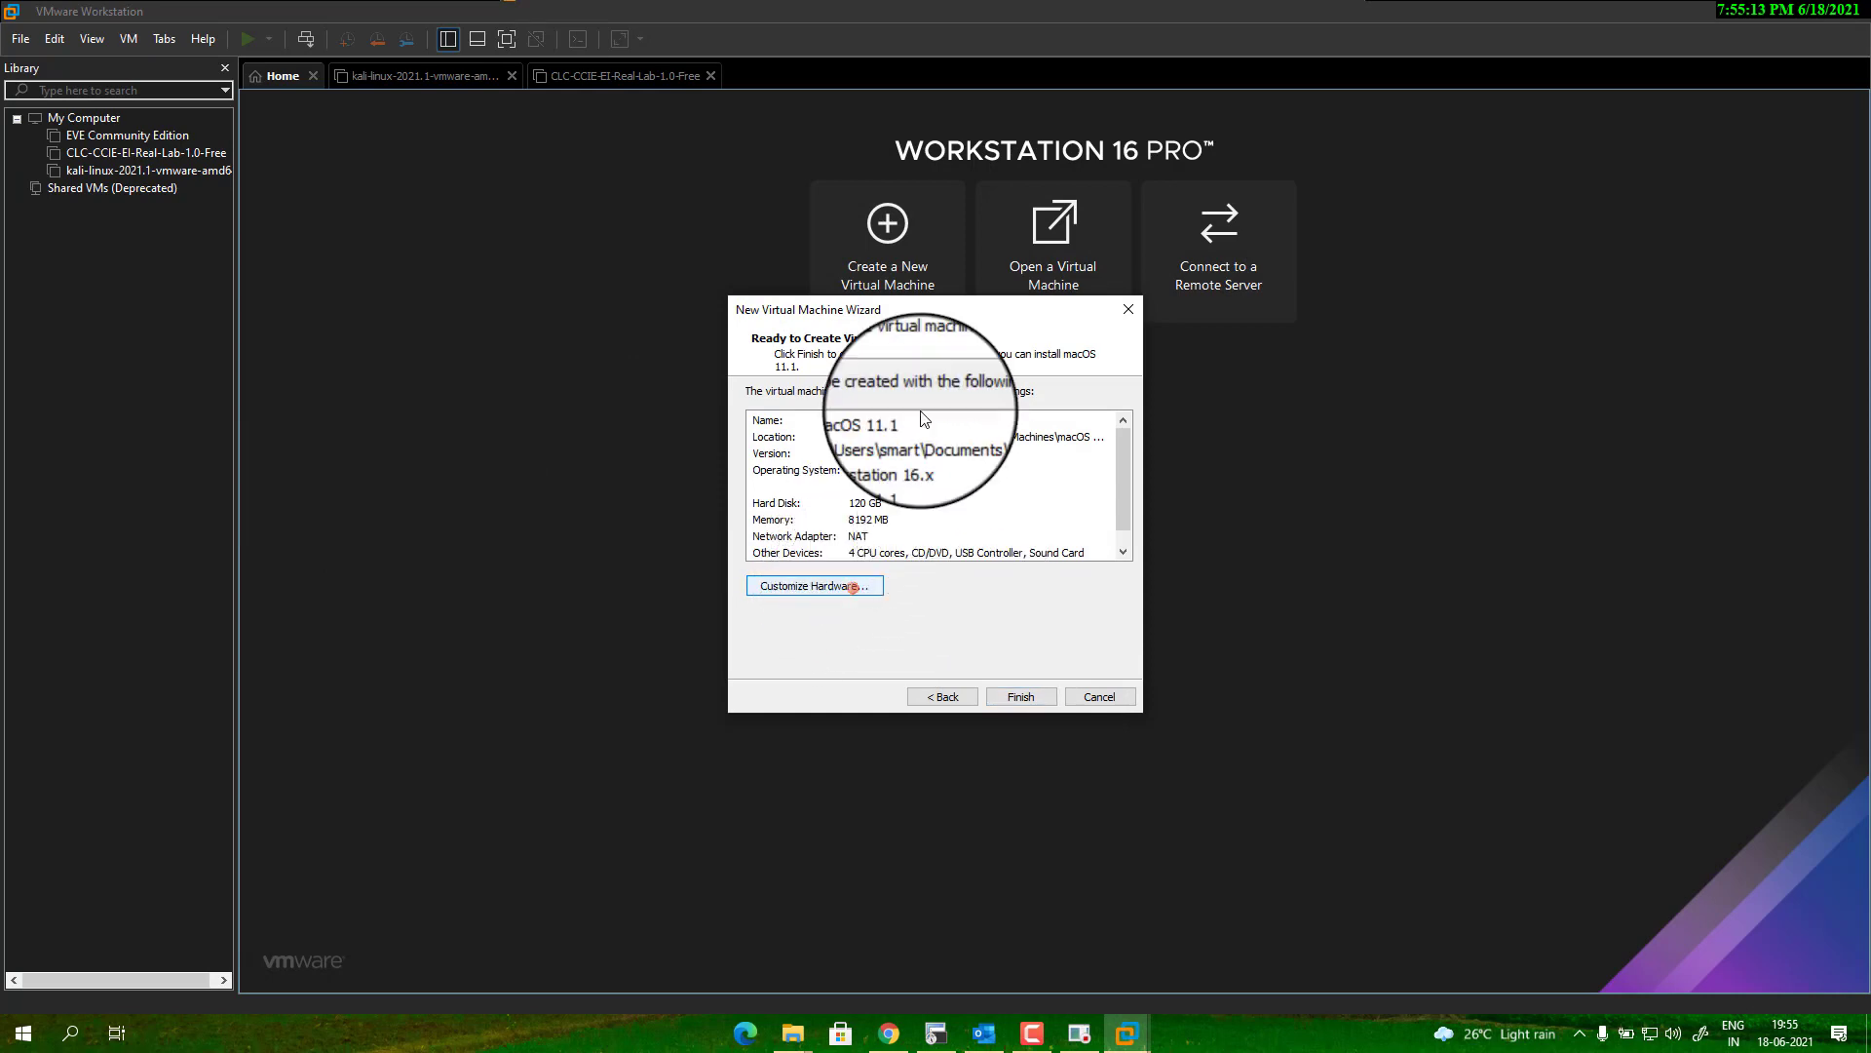
Attach the macOS Big Sur ISO from D:\mac as the CD/DVD image and finish creating the VM.
left_click(644, 270)
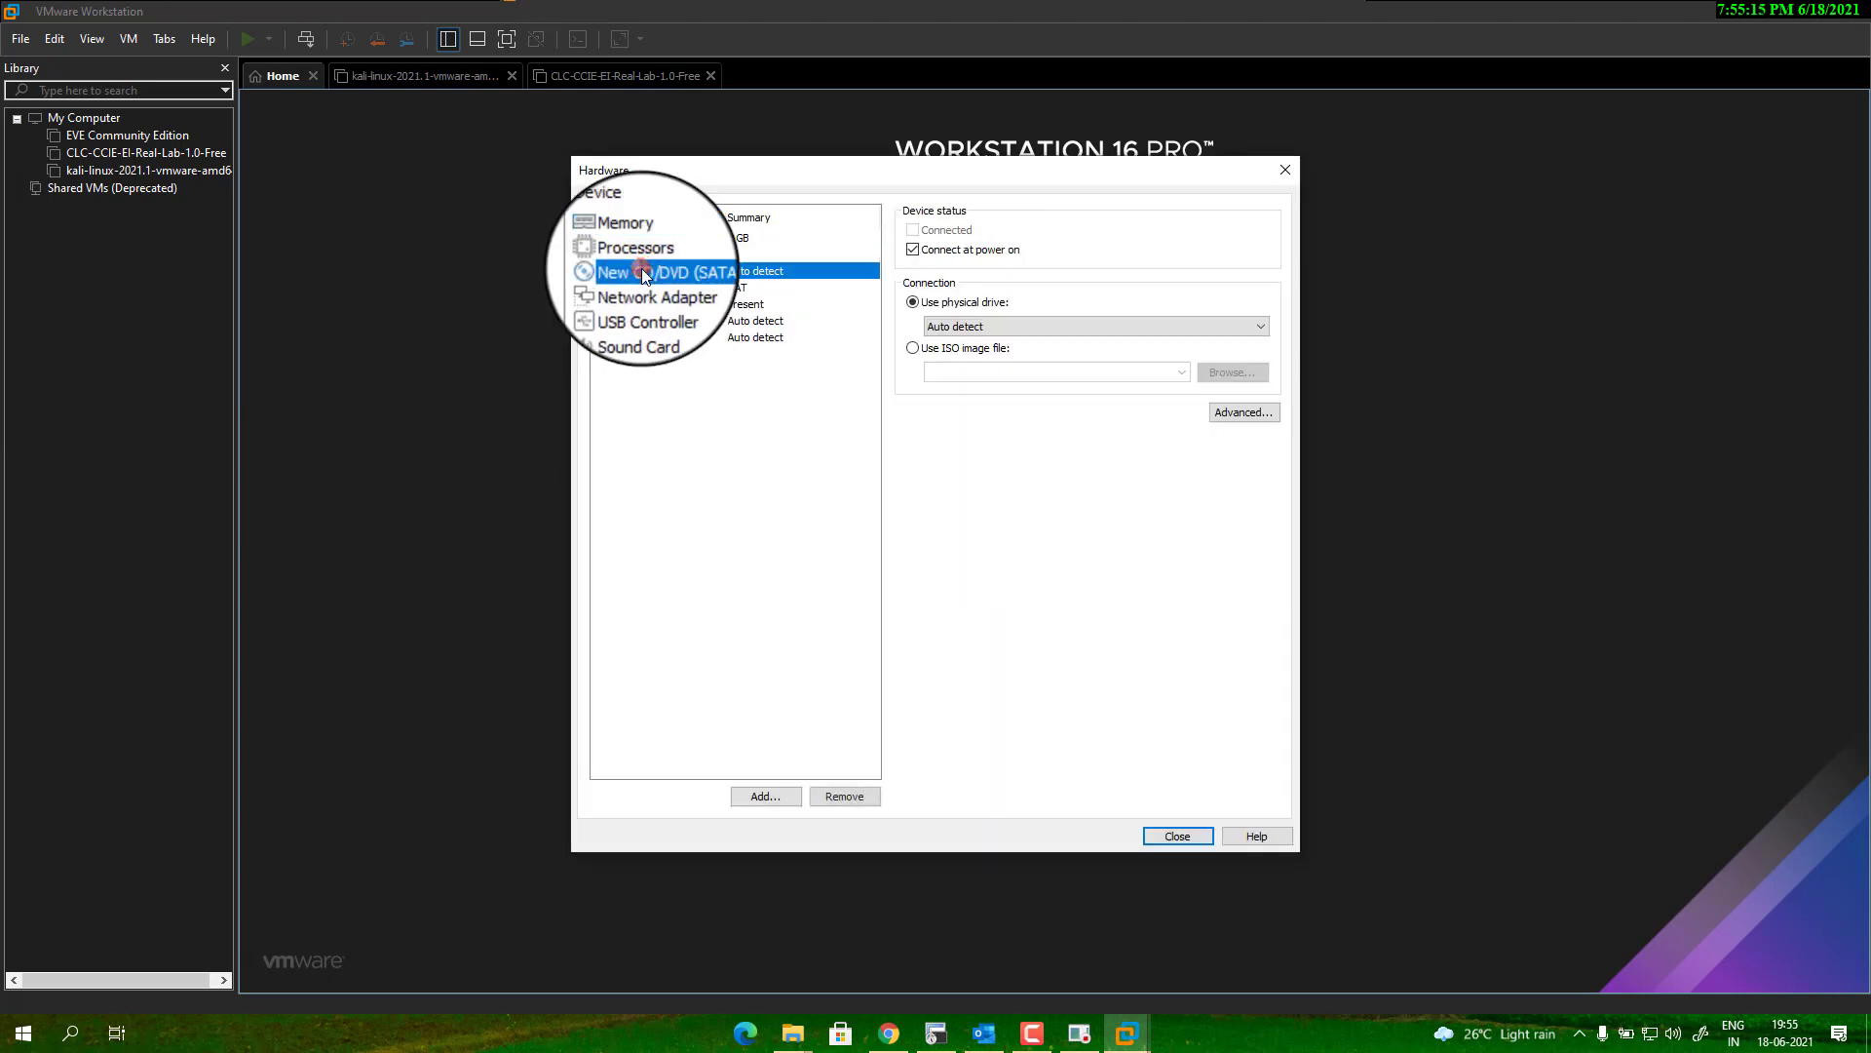
left_click(939, 352)
left_click(1225, 377)
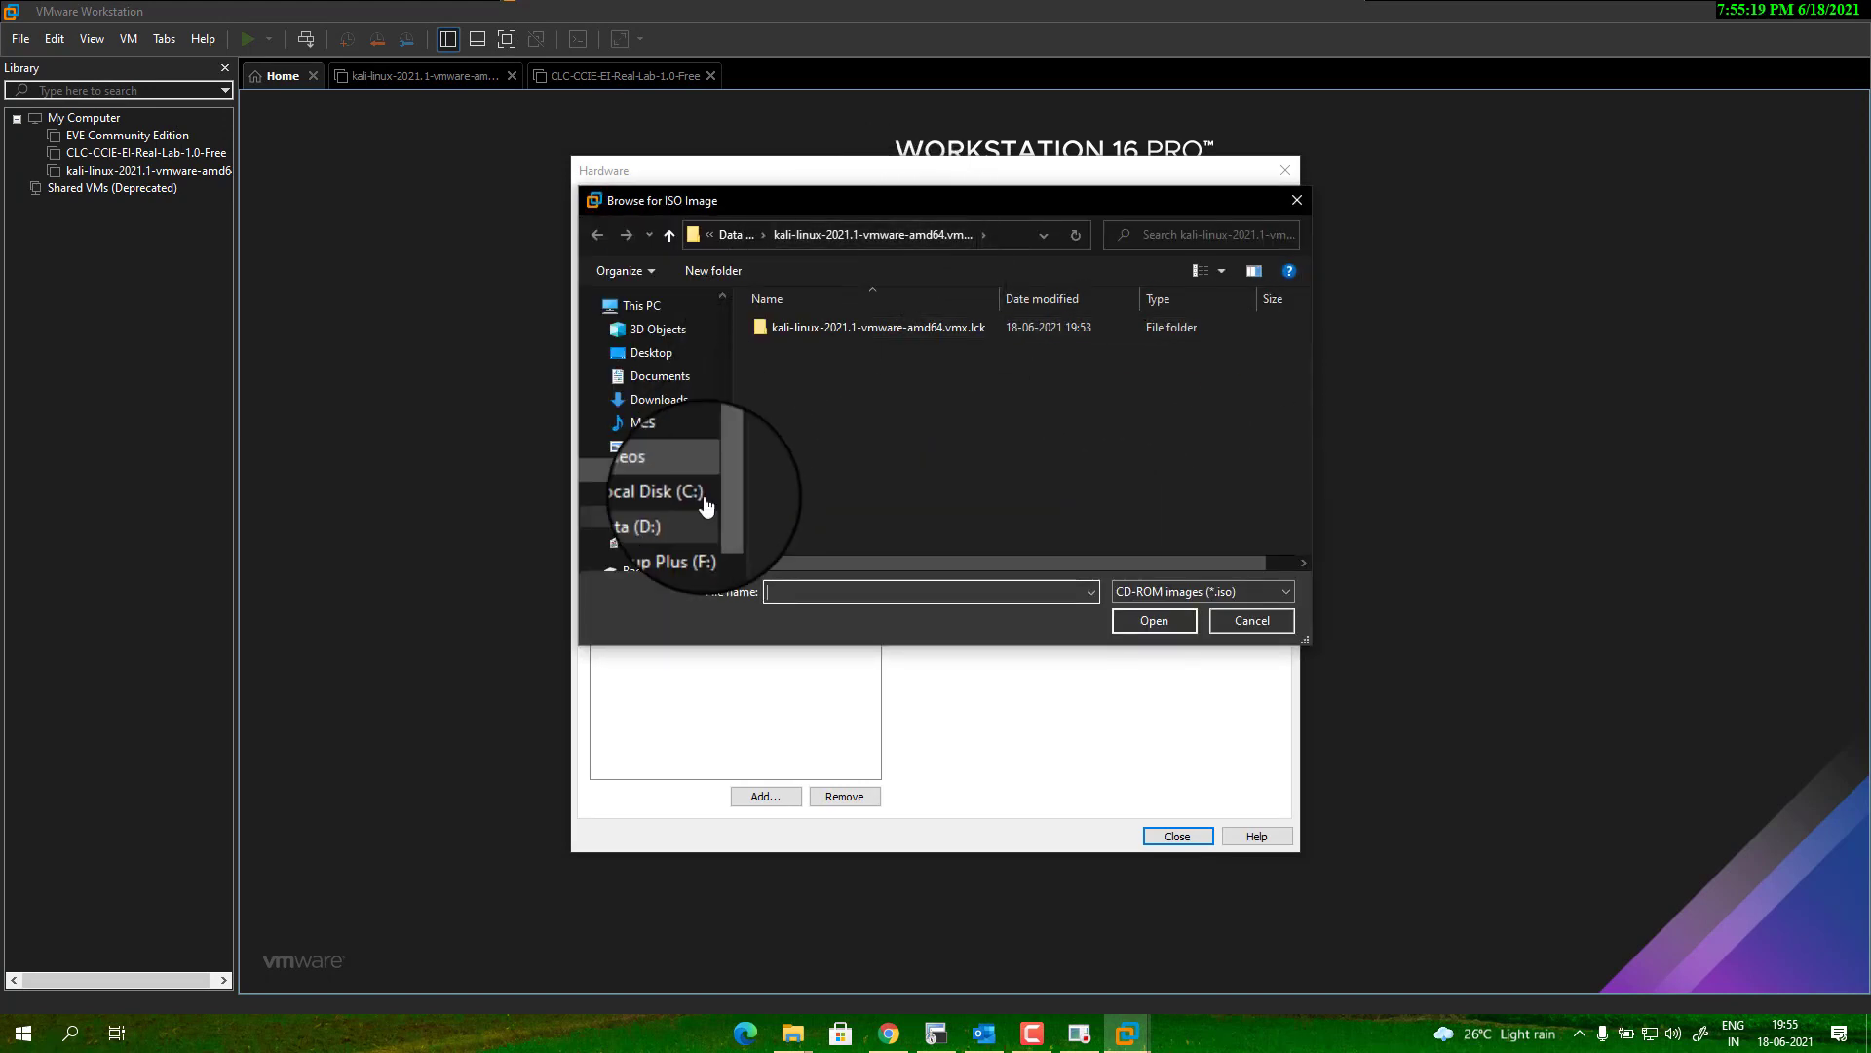
left_click(655, 518)
scroll(897, 435, "down", 3)
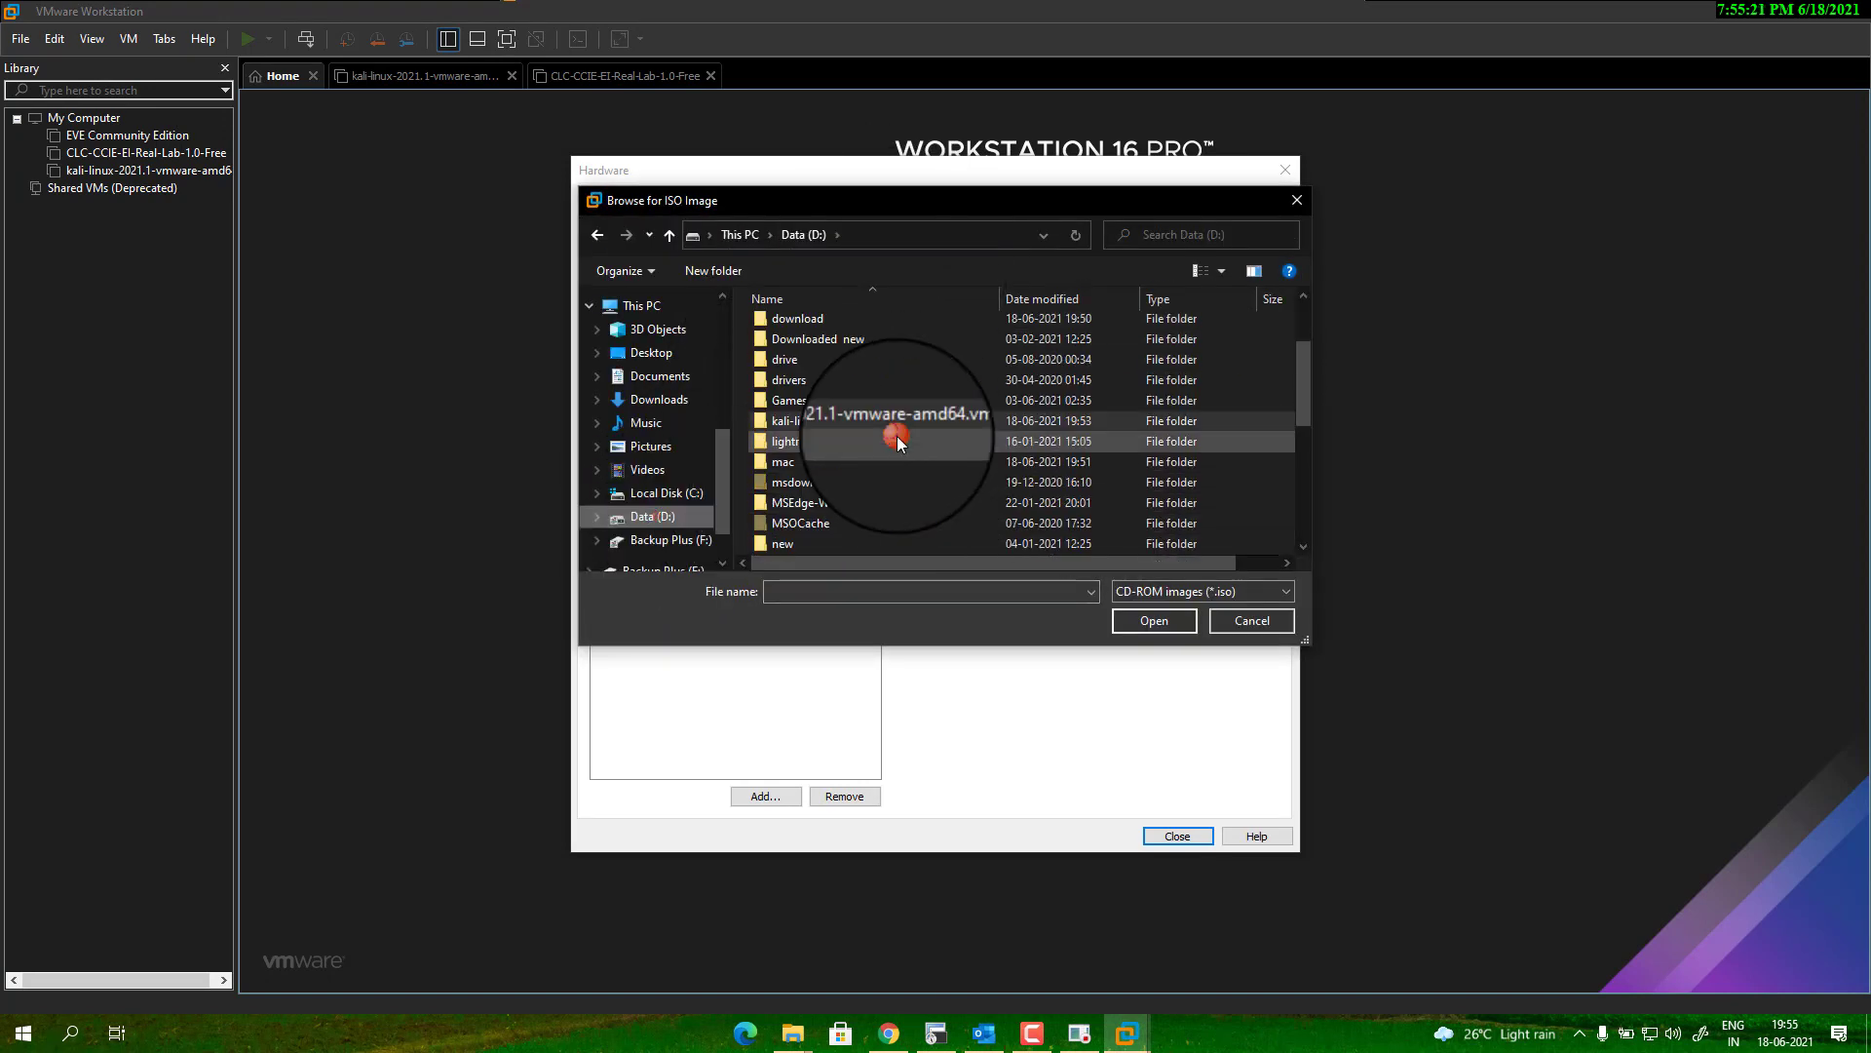
left_click(833, 466)
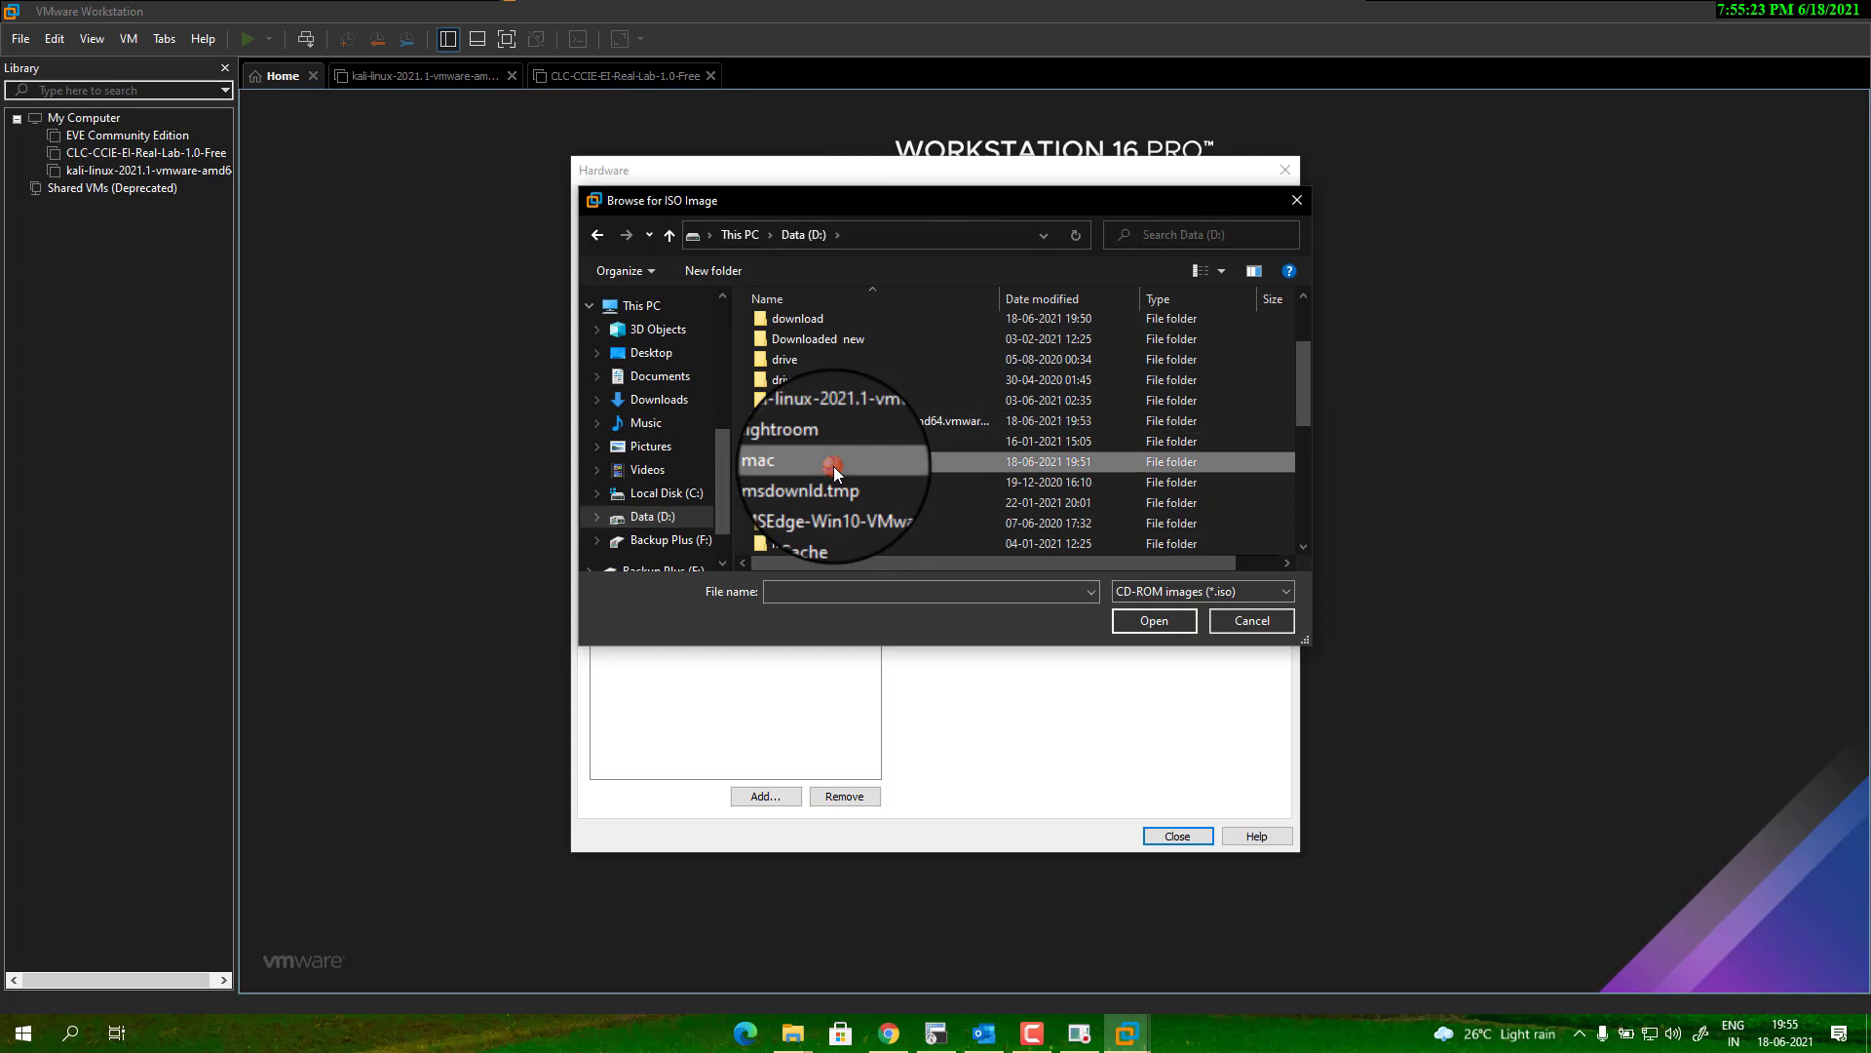
double_click(834, 466)
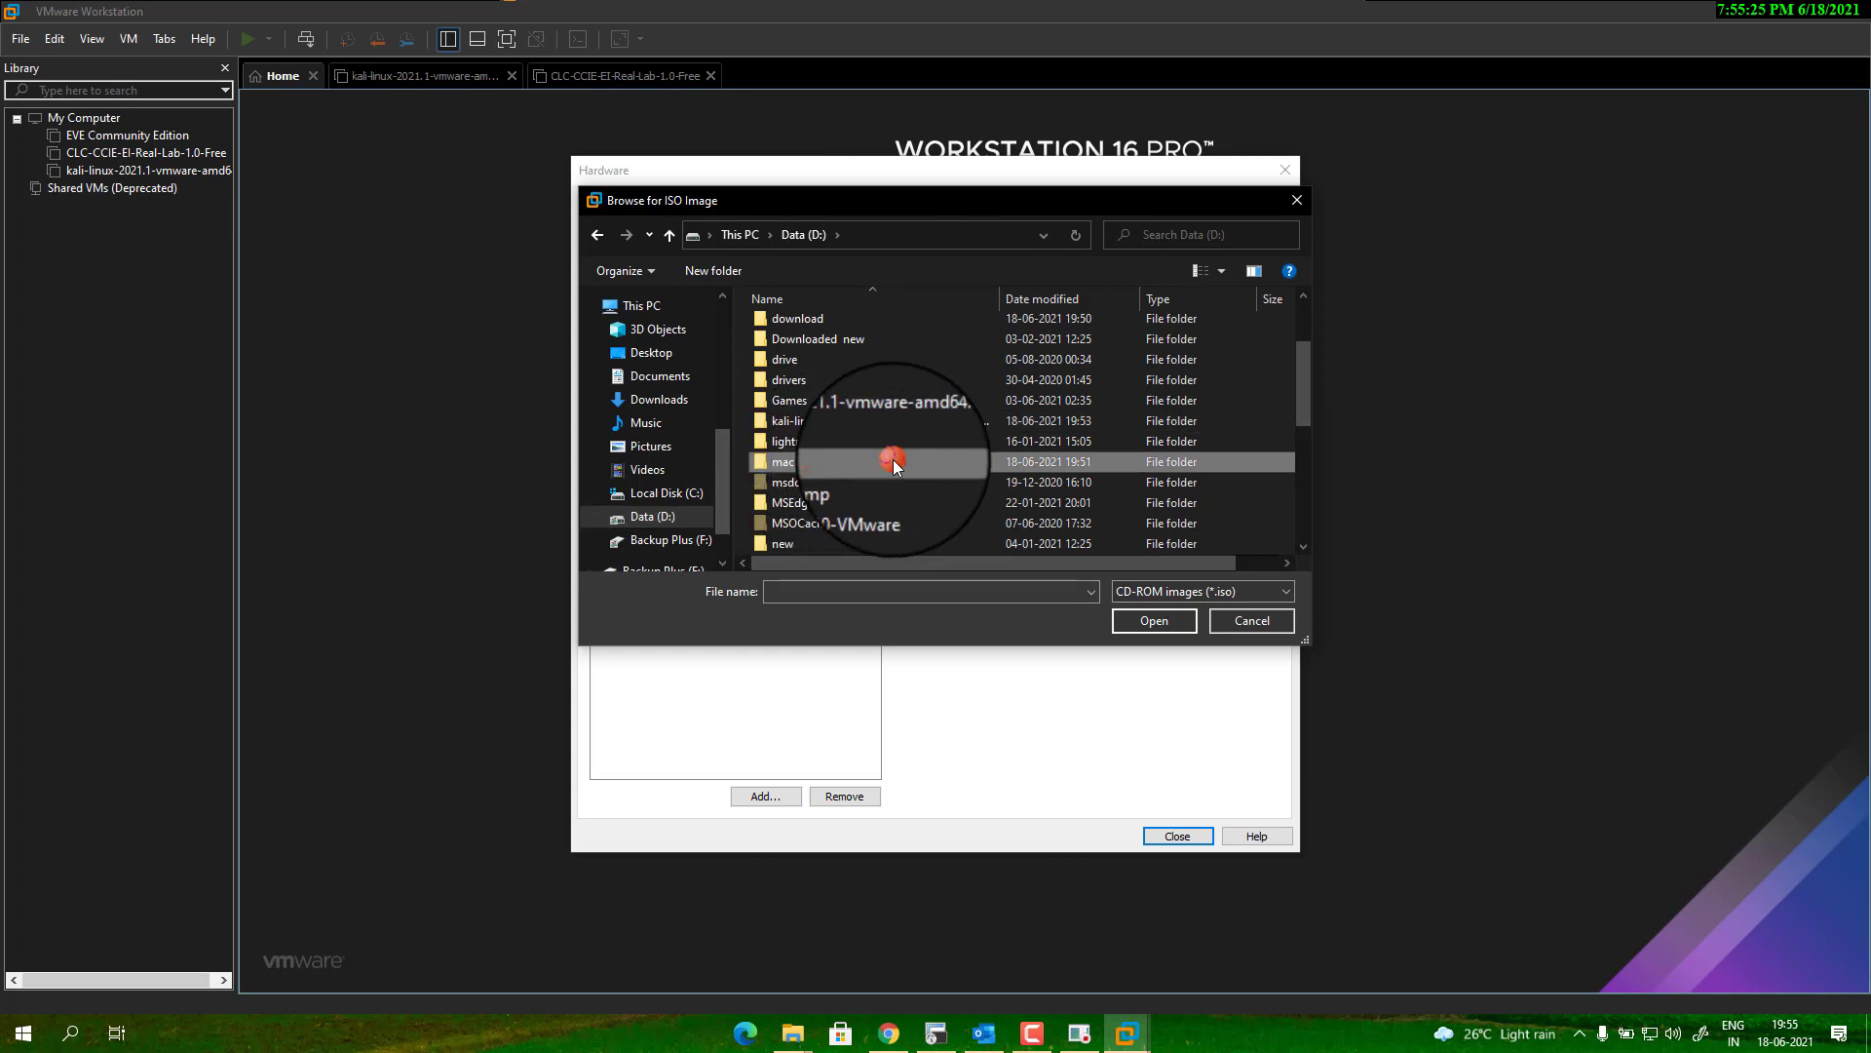
left_click(842, 348)
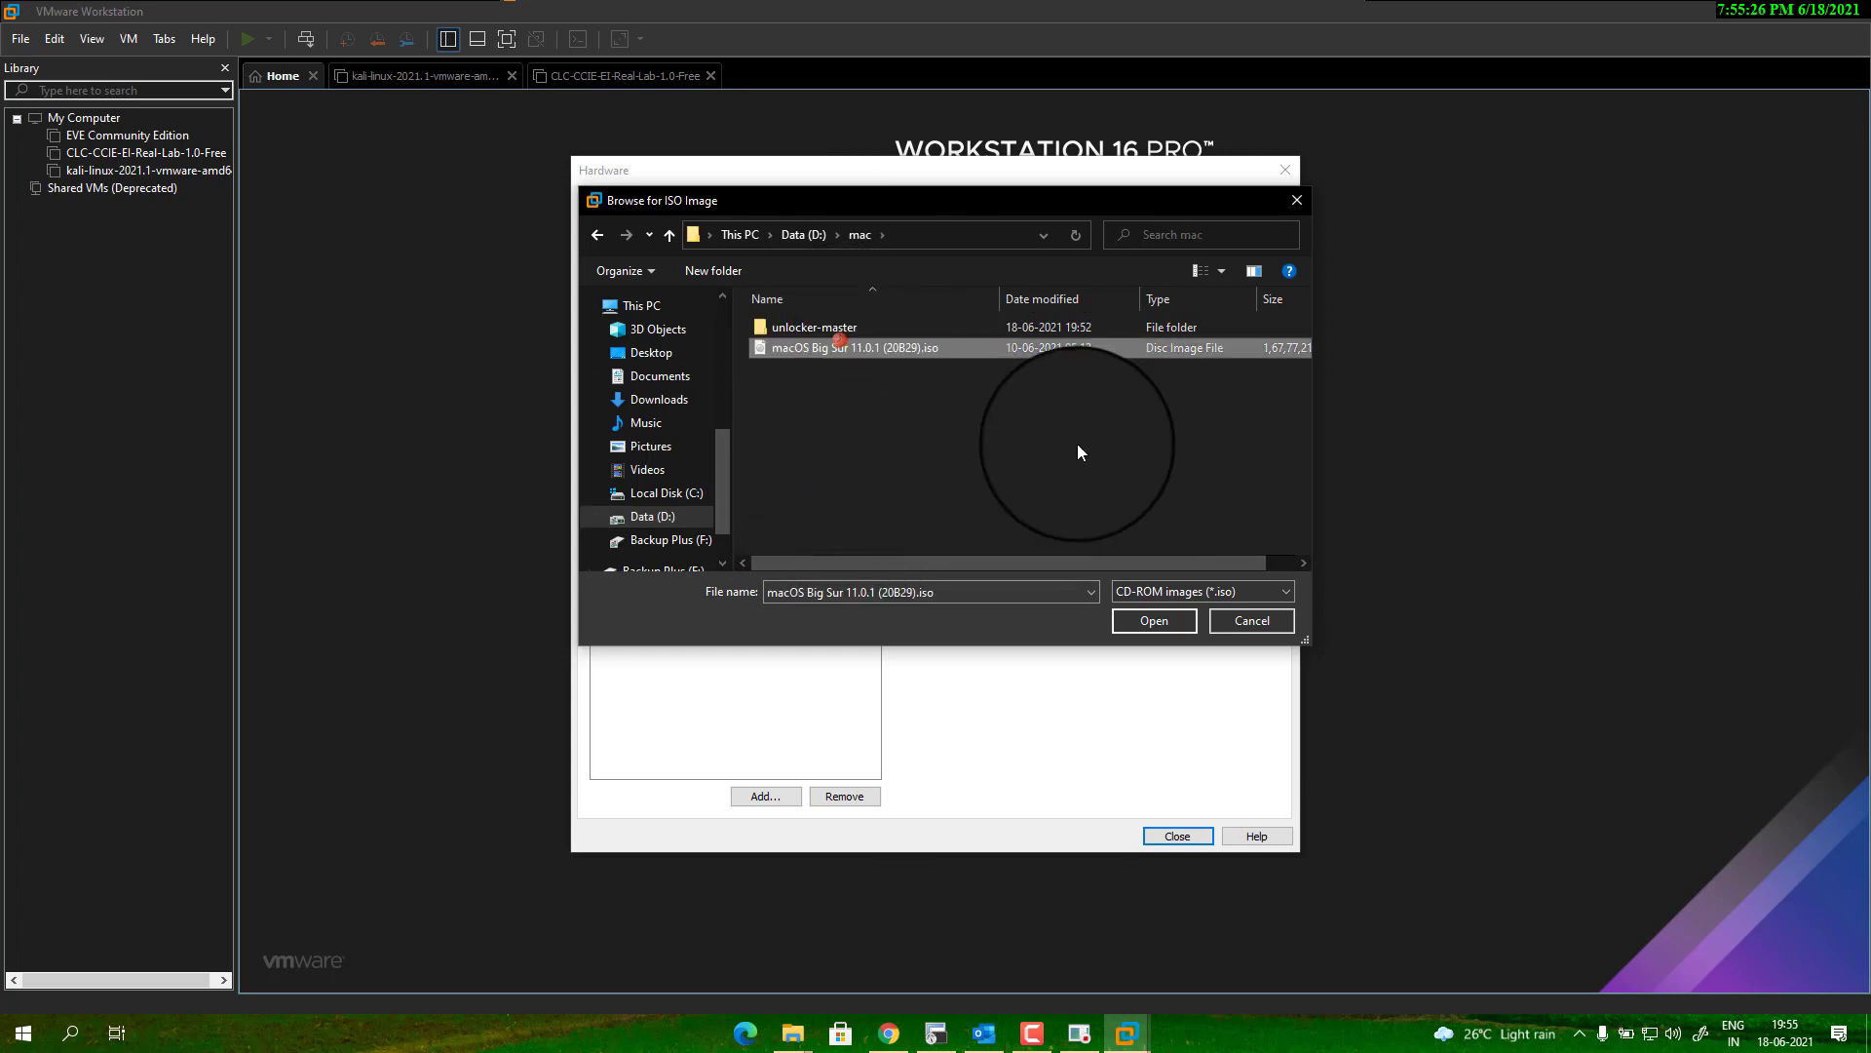
left_click(1156, 620)
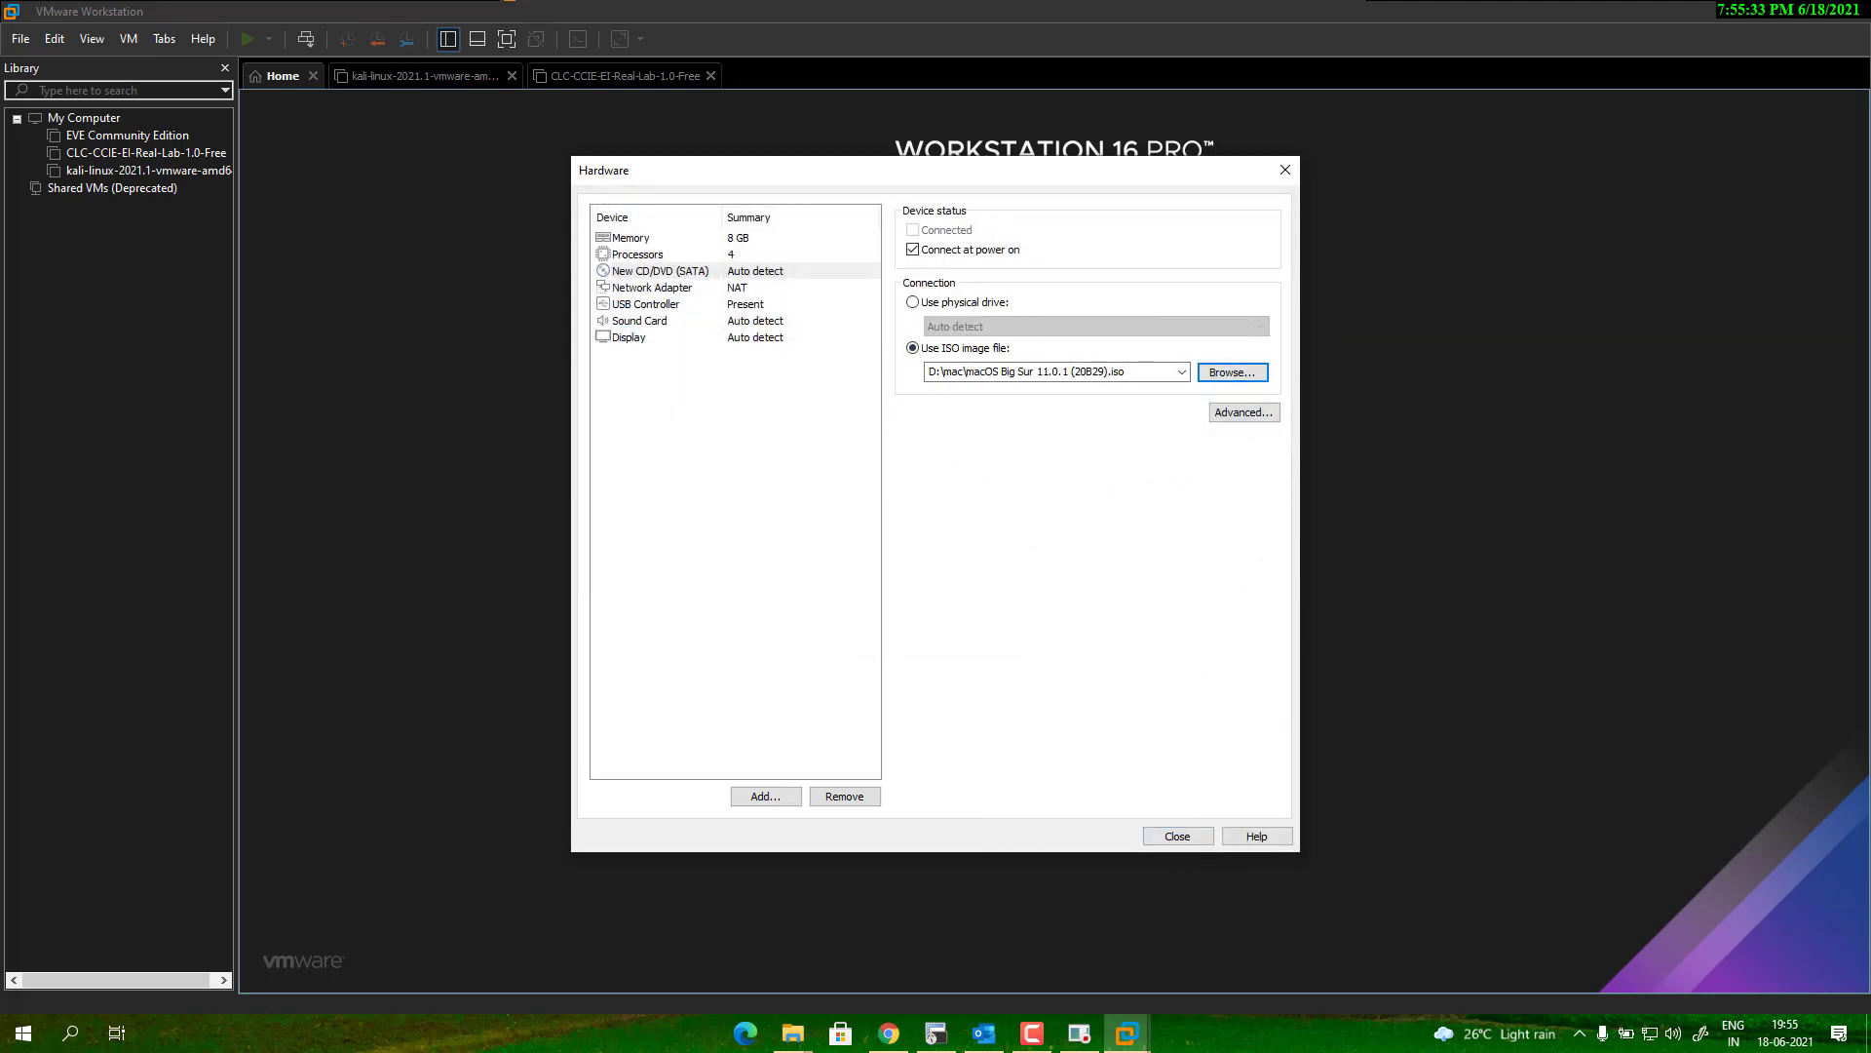
left_click(1181, 837)
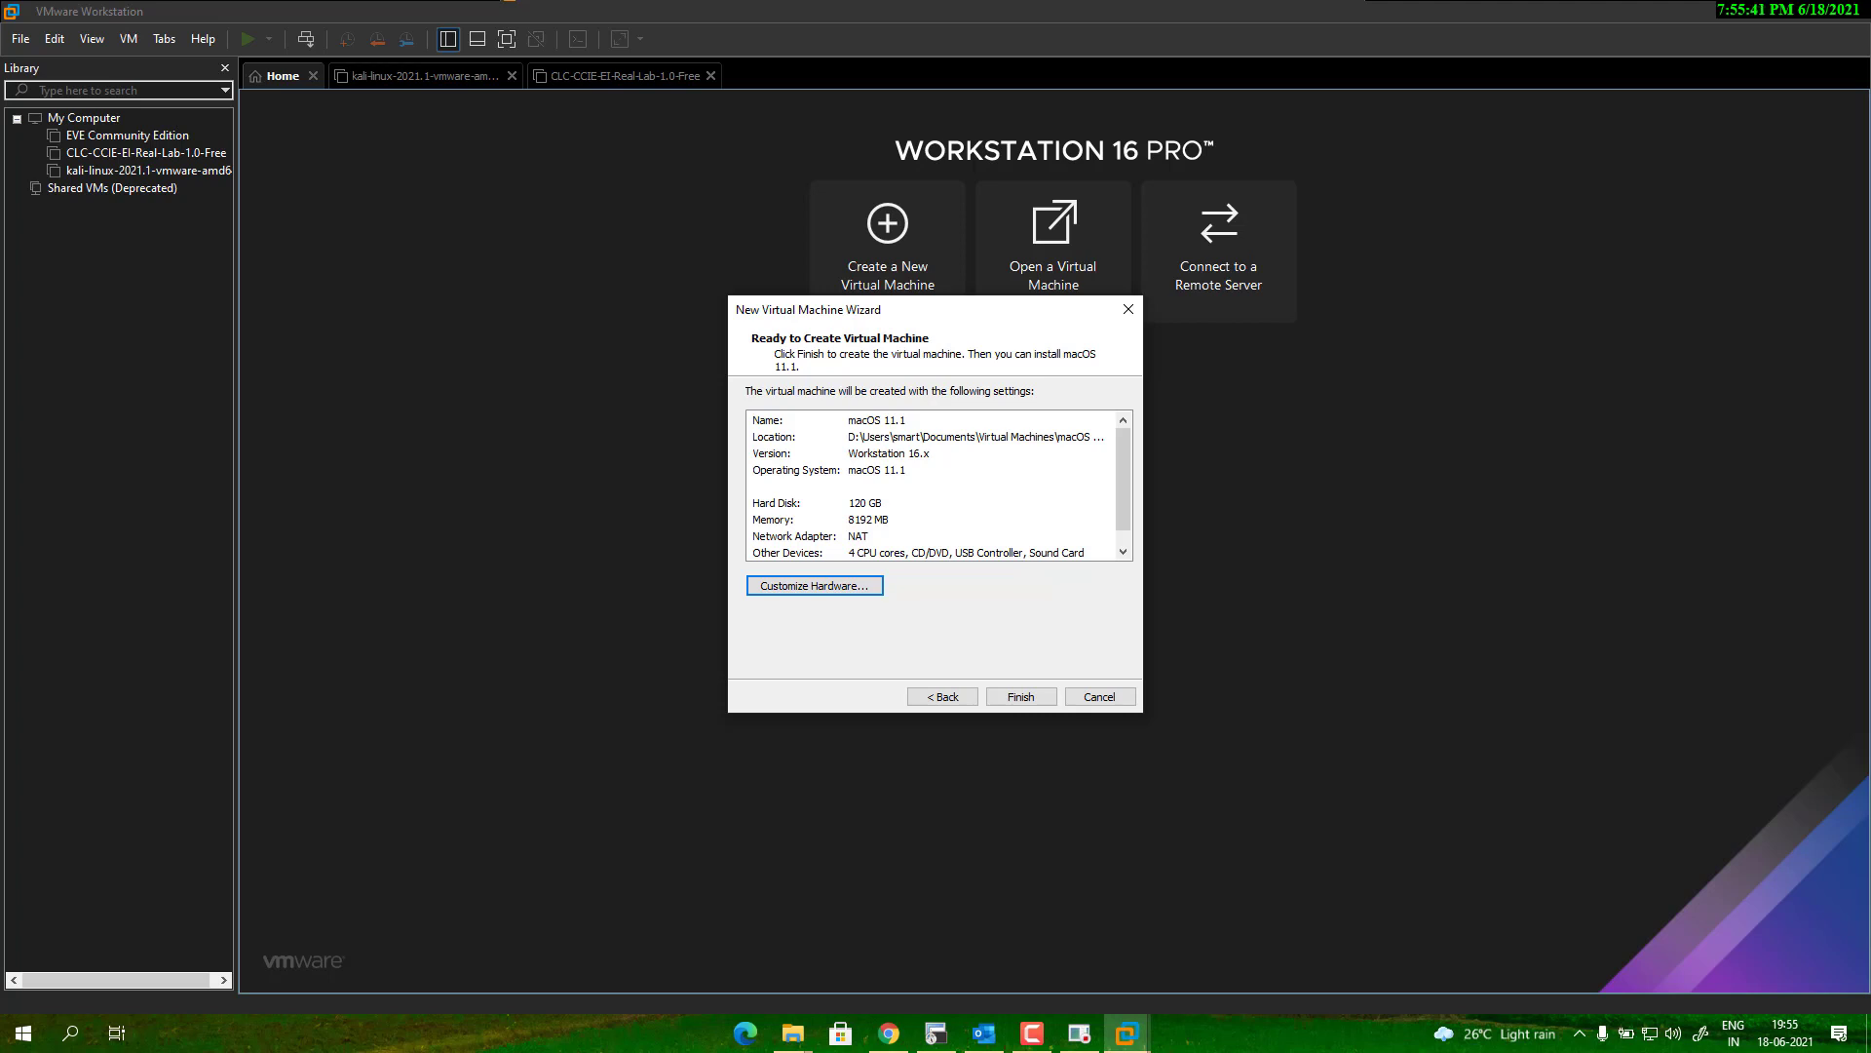
left_click(1034, 697)
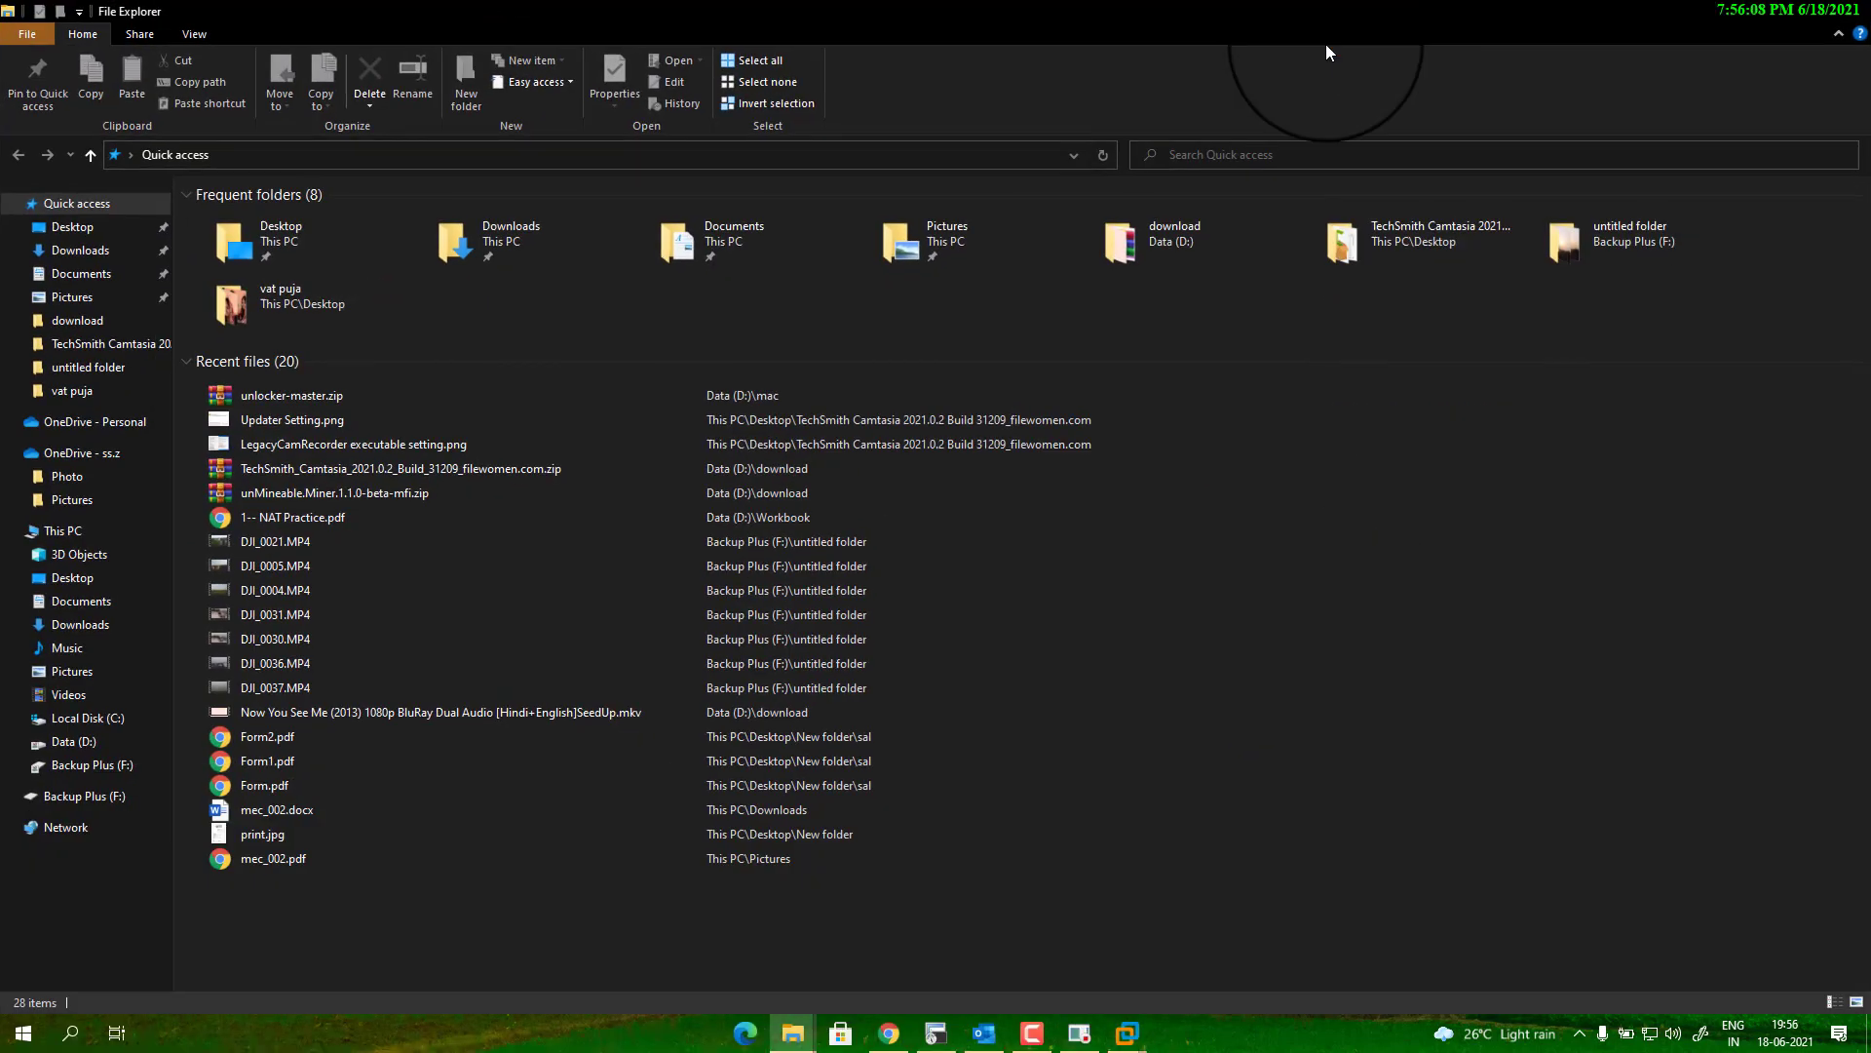
Browse to D:\Users\<user>\Documents\Virtual Machines\macOS 11.1.
left_click(102, 745)
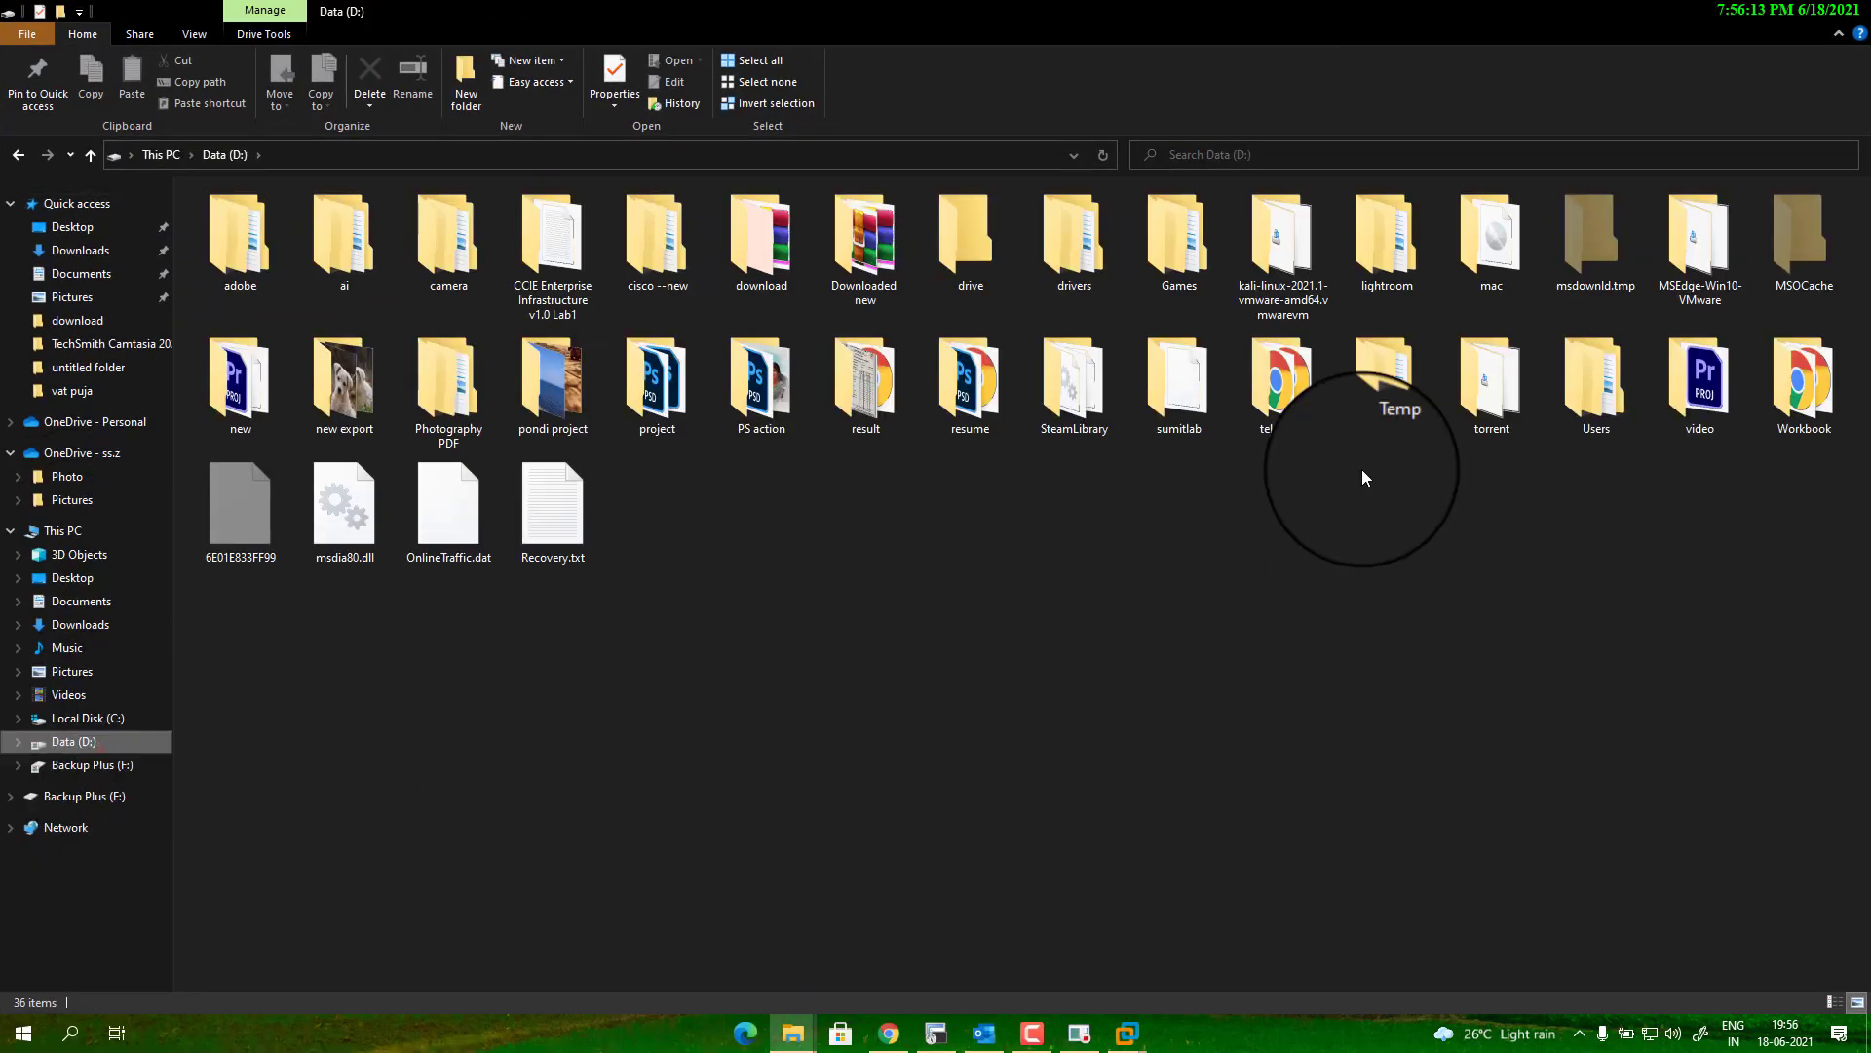
left_click(1343, 555)
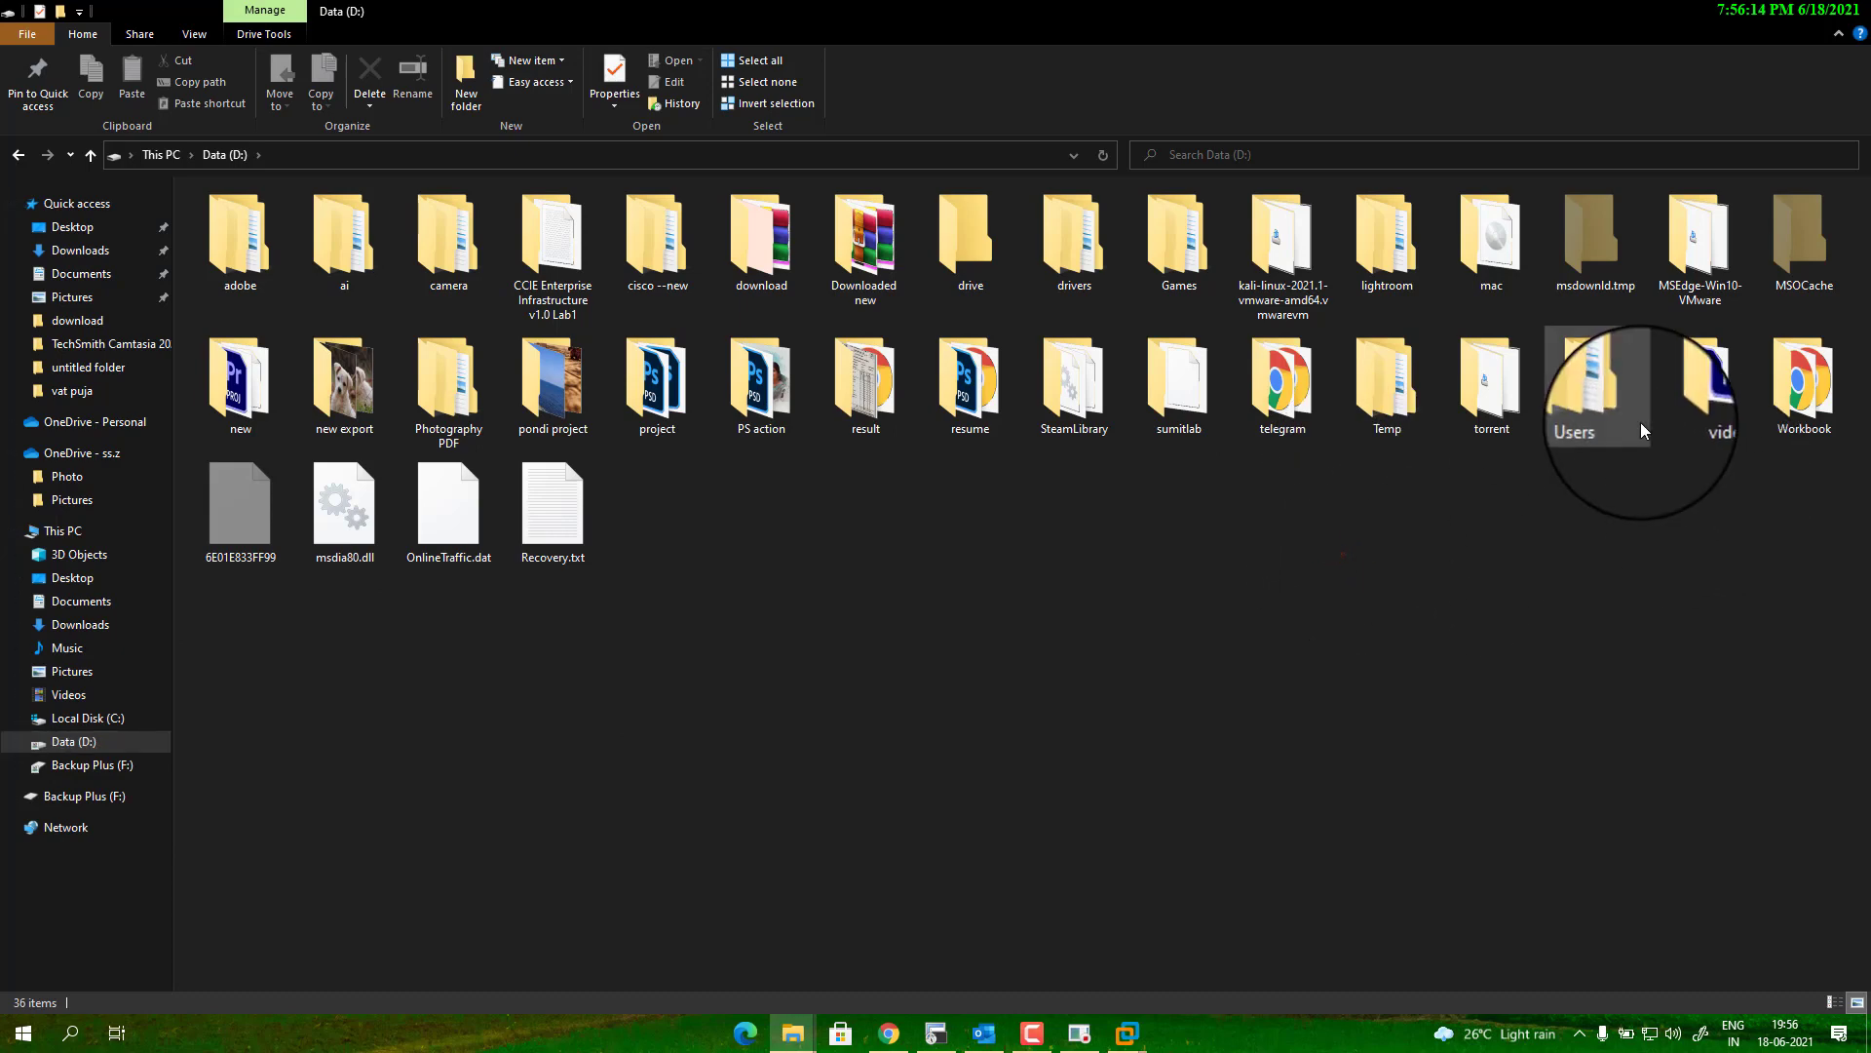
left_click(1618, 410)
double_click(1621, 415)
double_click(615, 221)
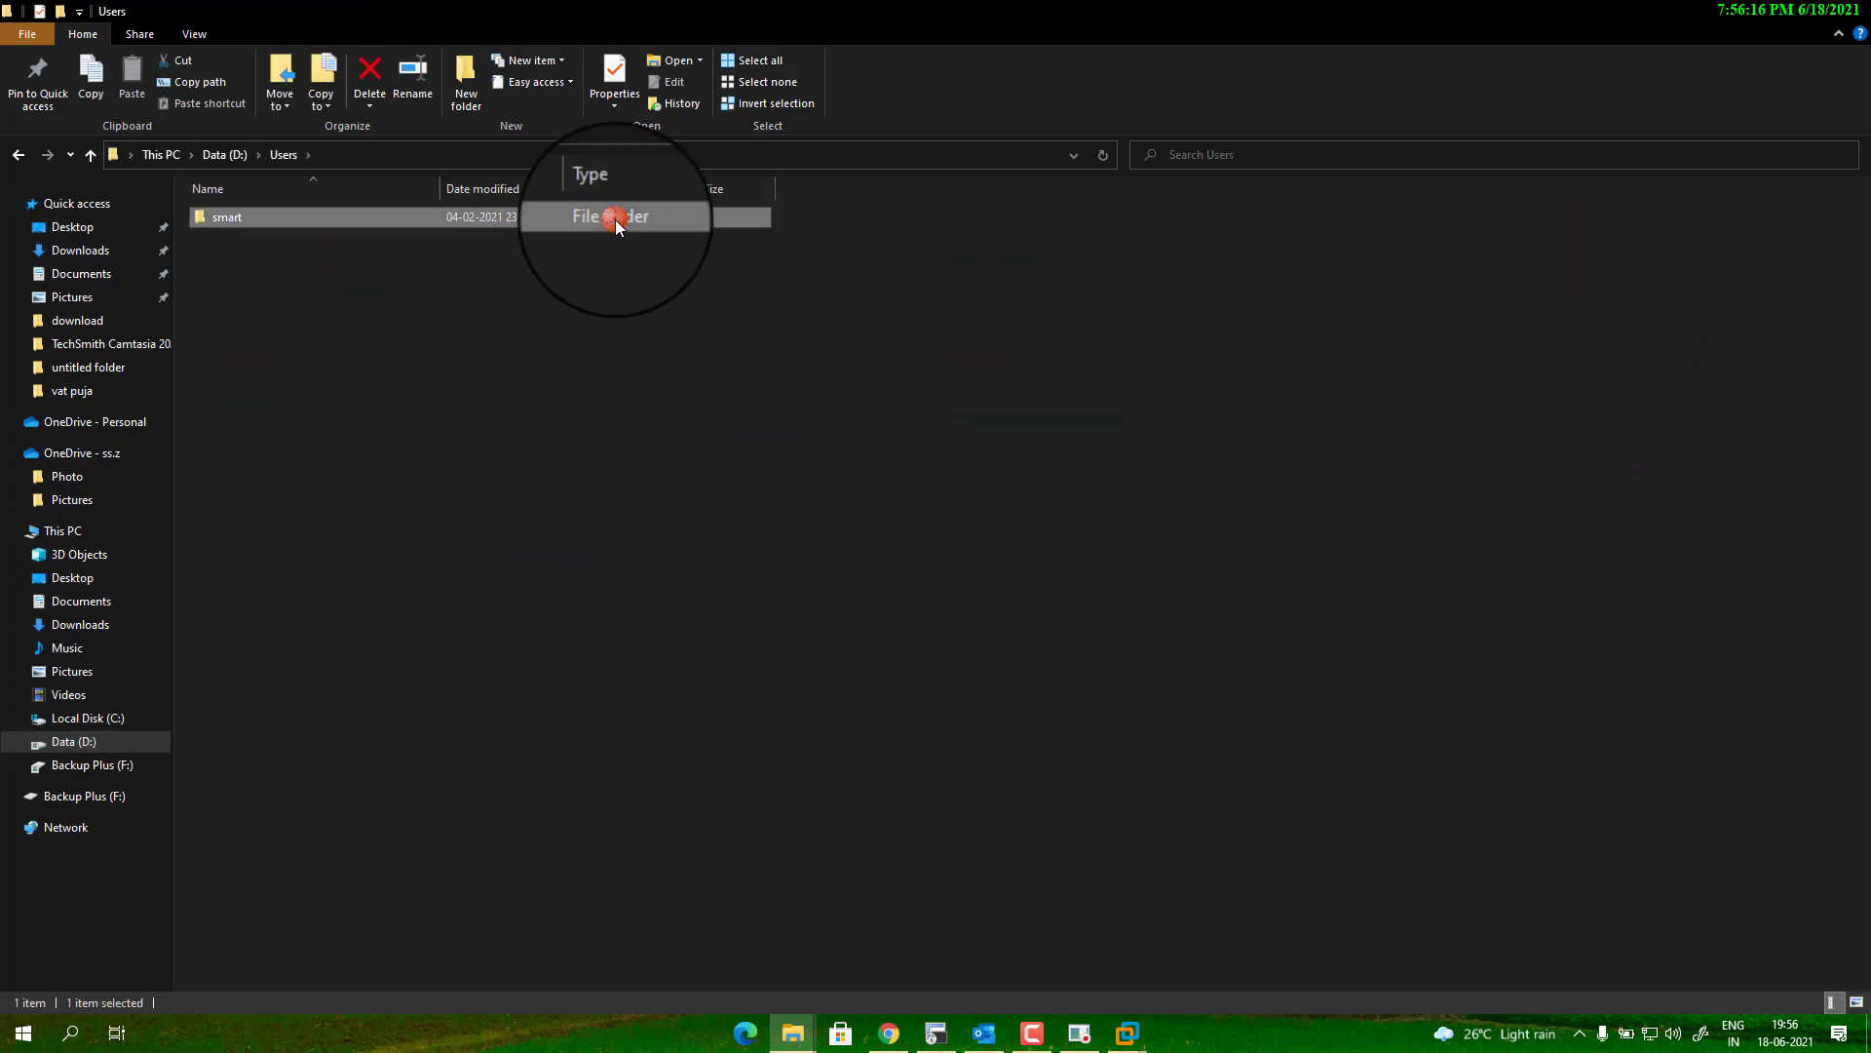
double_click(615, 220)
double_click(614, 219)
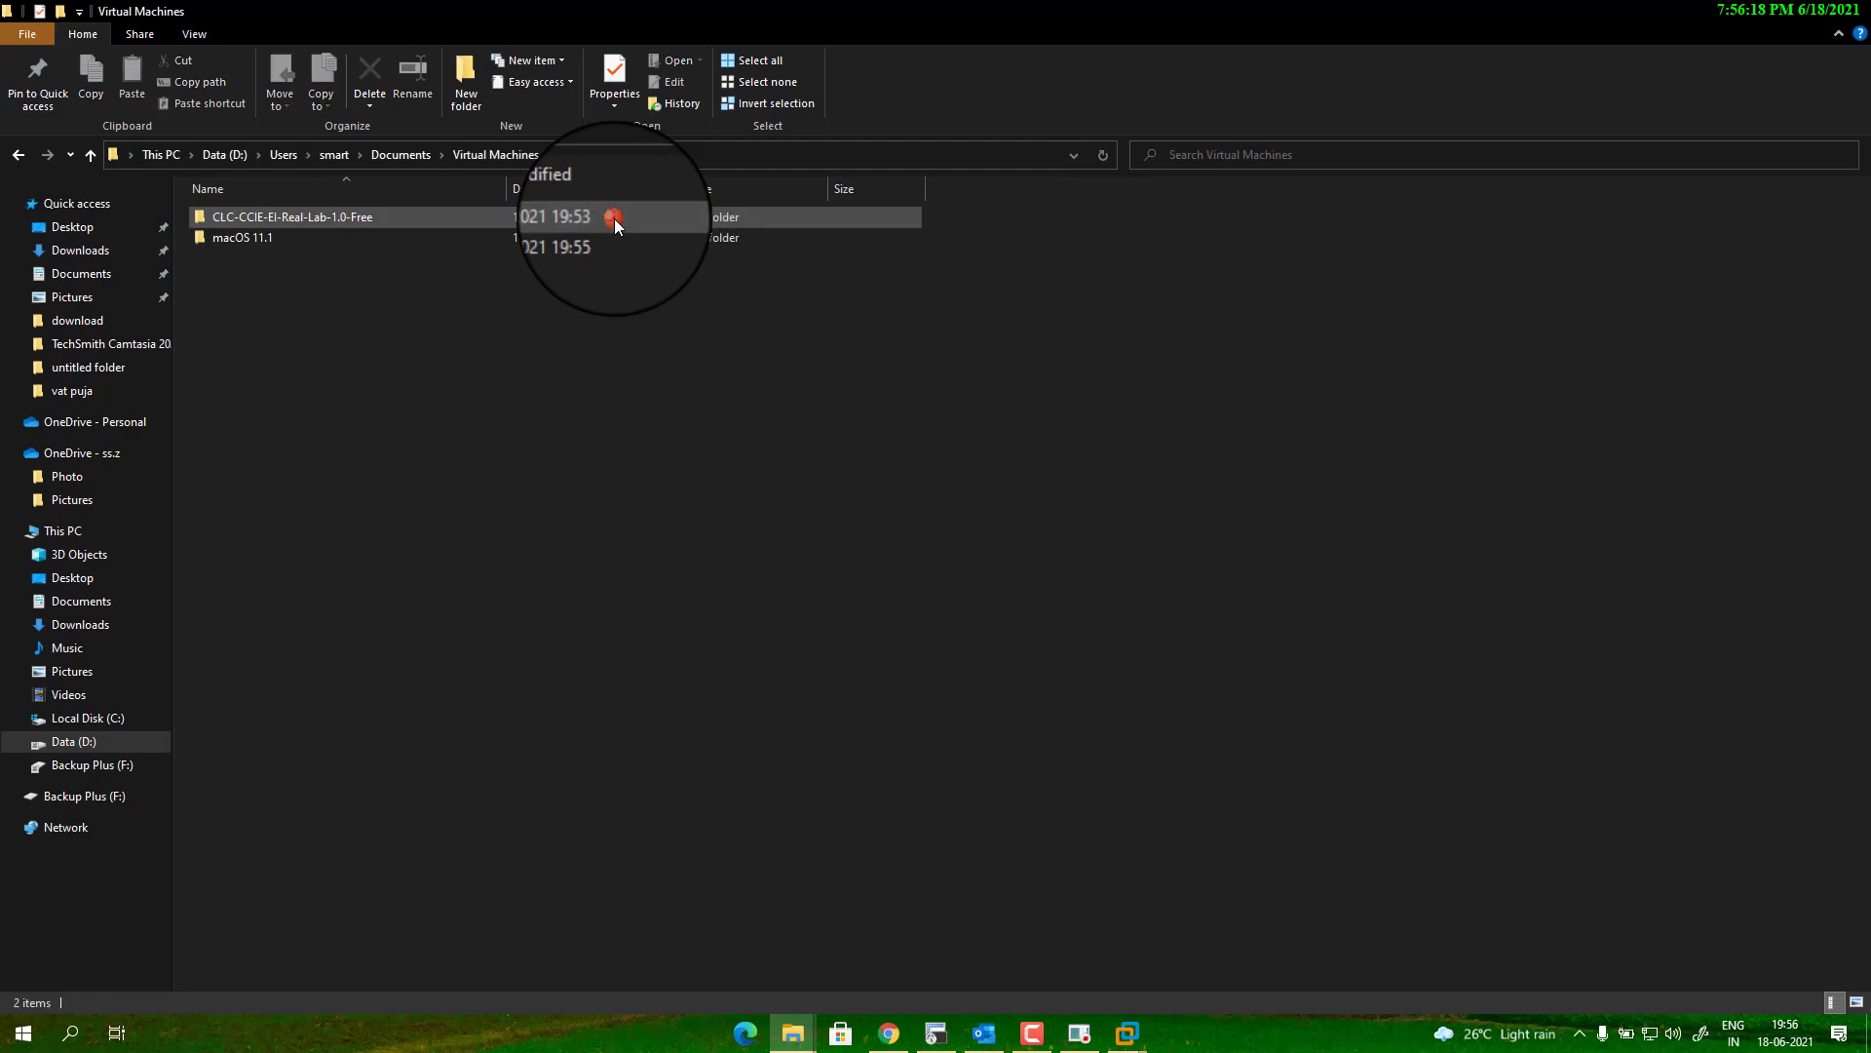
double_click(621, 240)
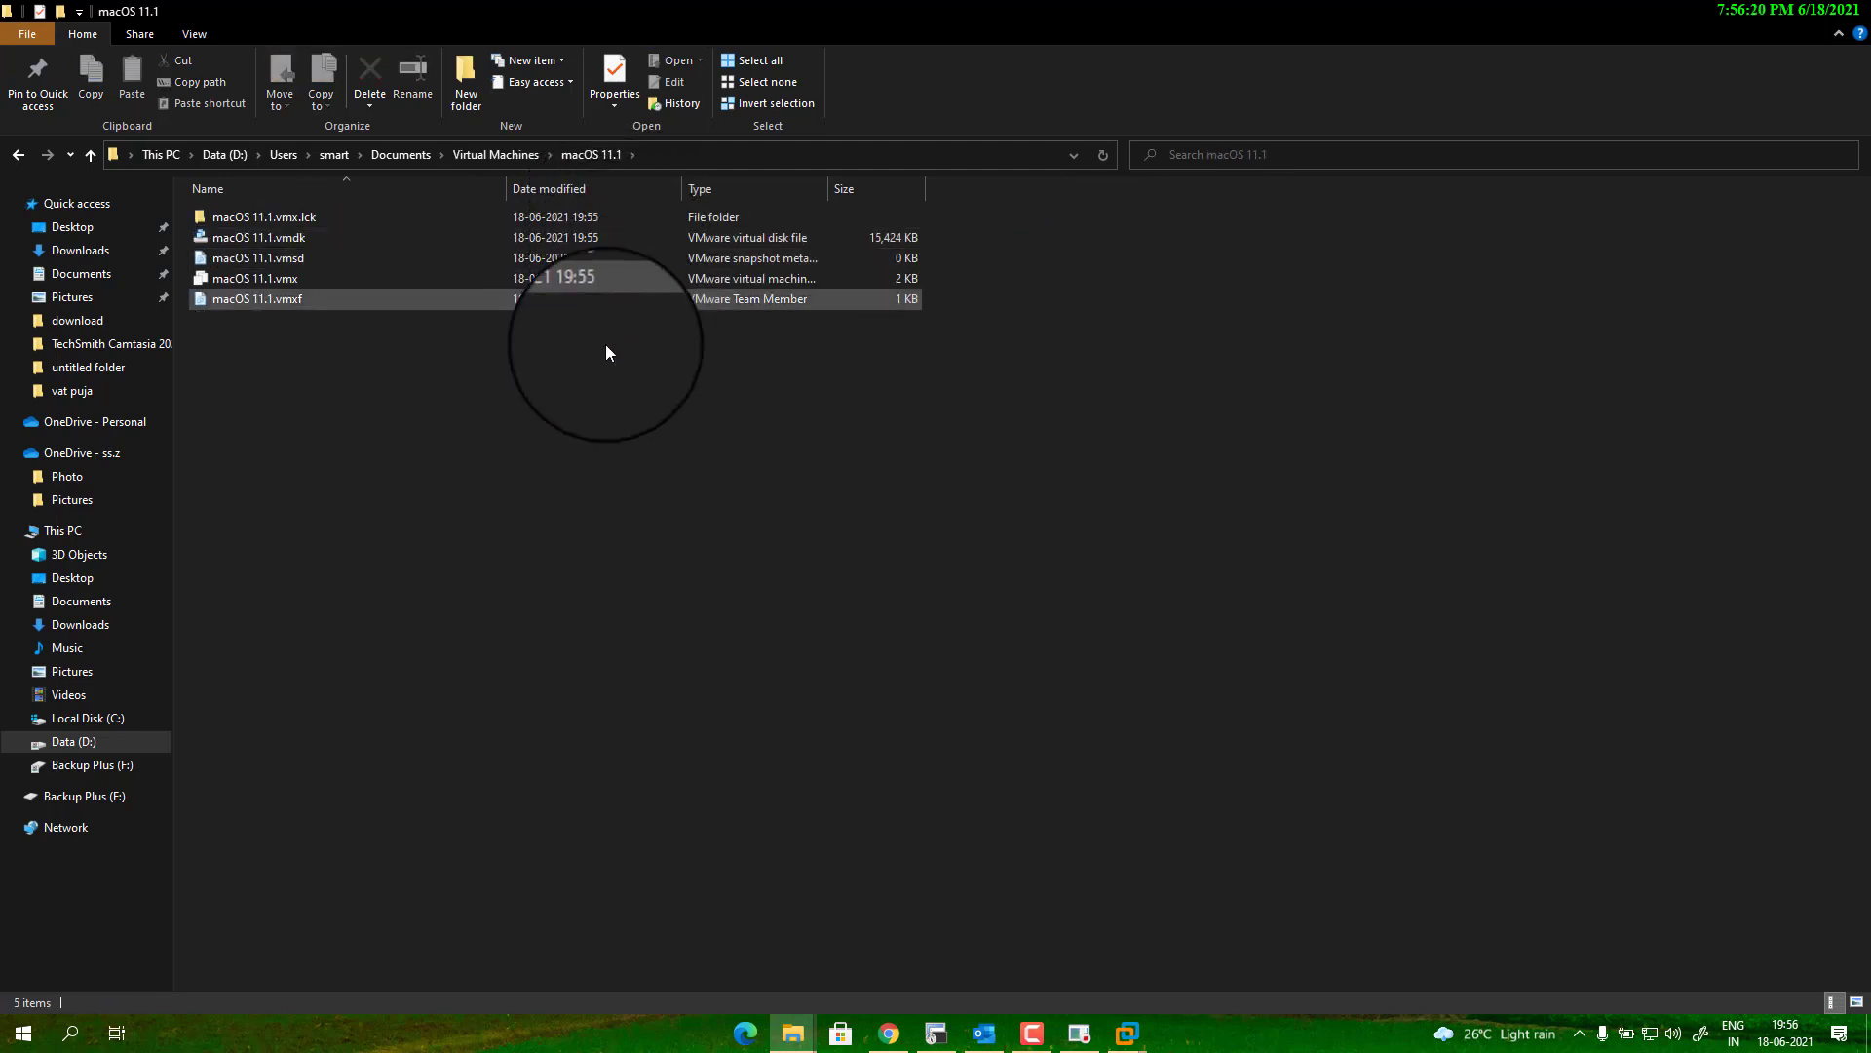
Open macOS 11.1.vmx in Notepad.
left_click(340, 281)
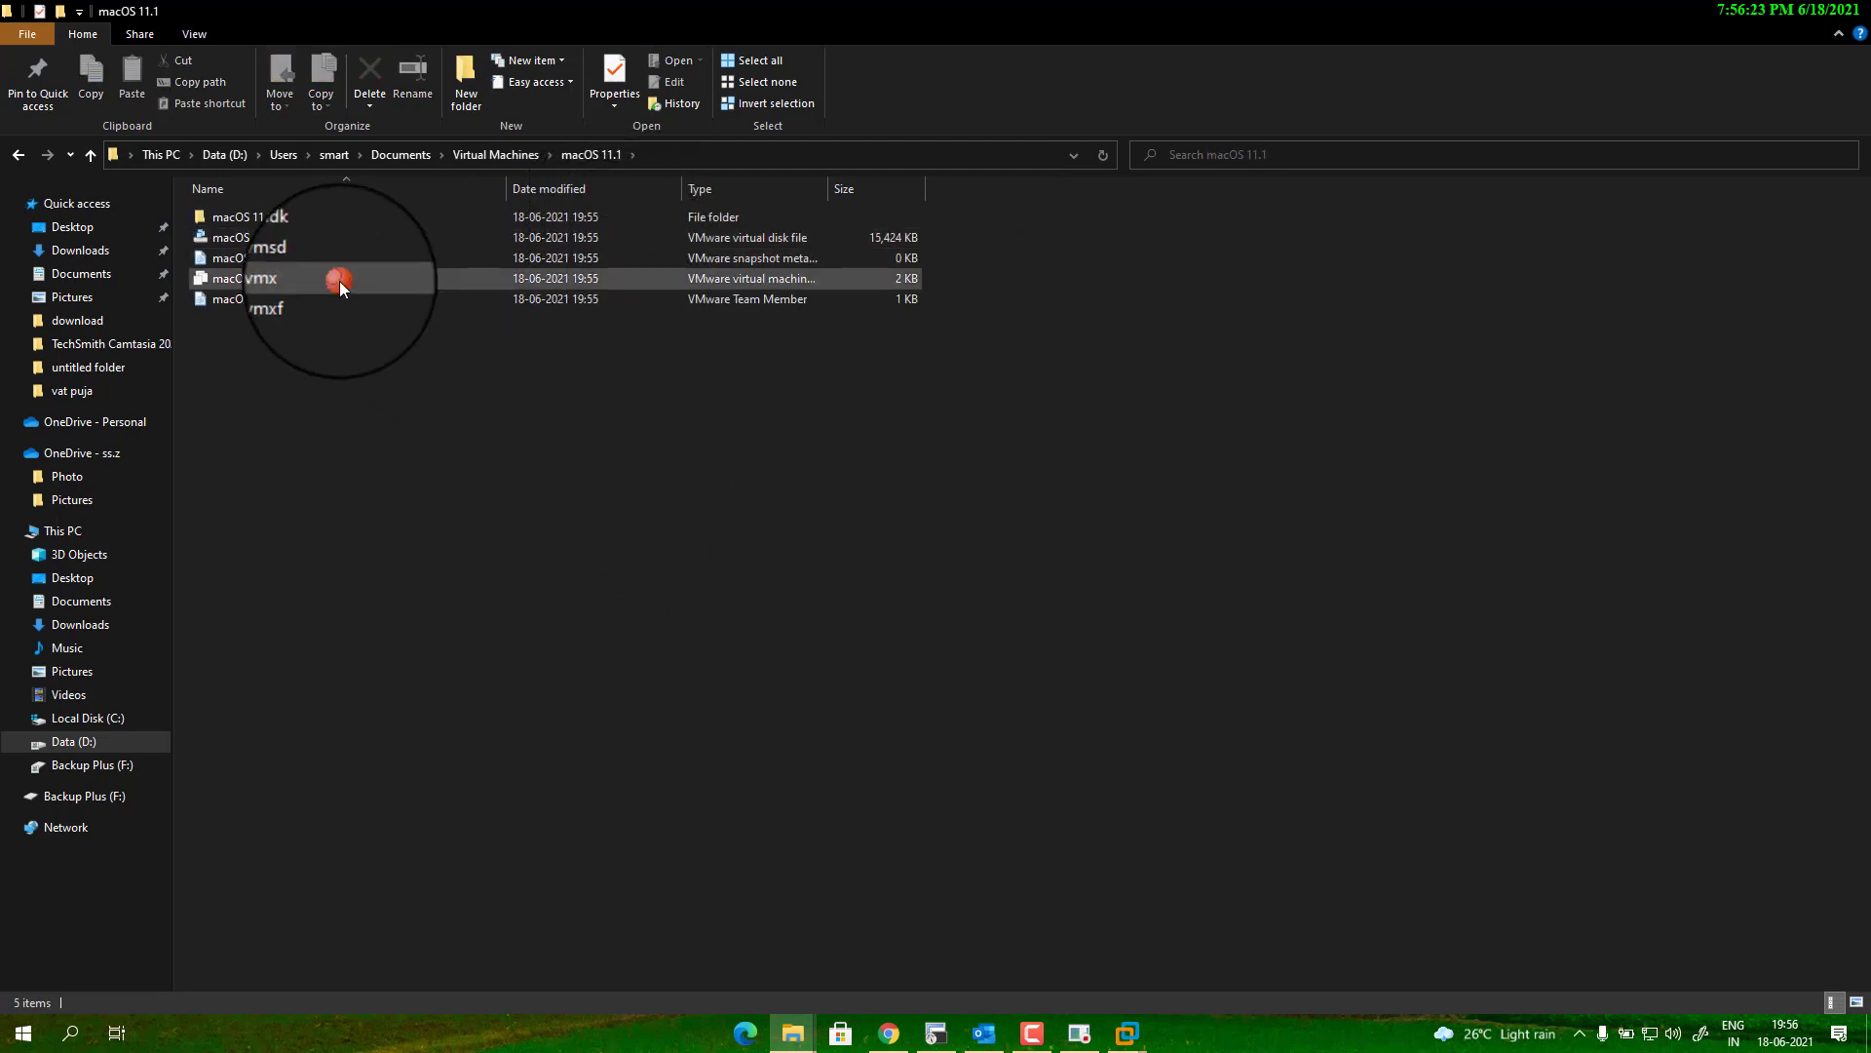
right_click(339, 281)
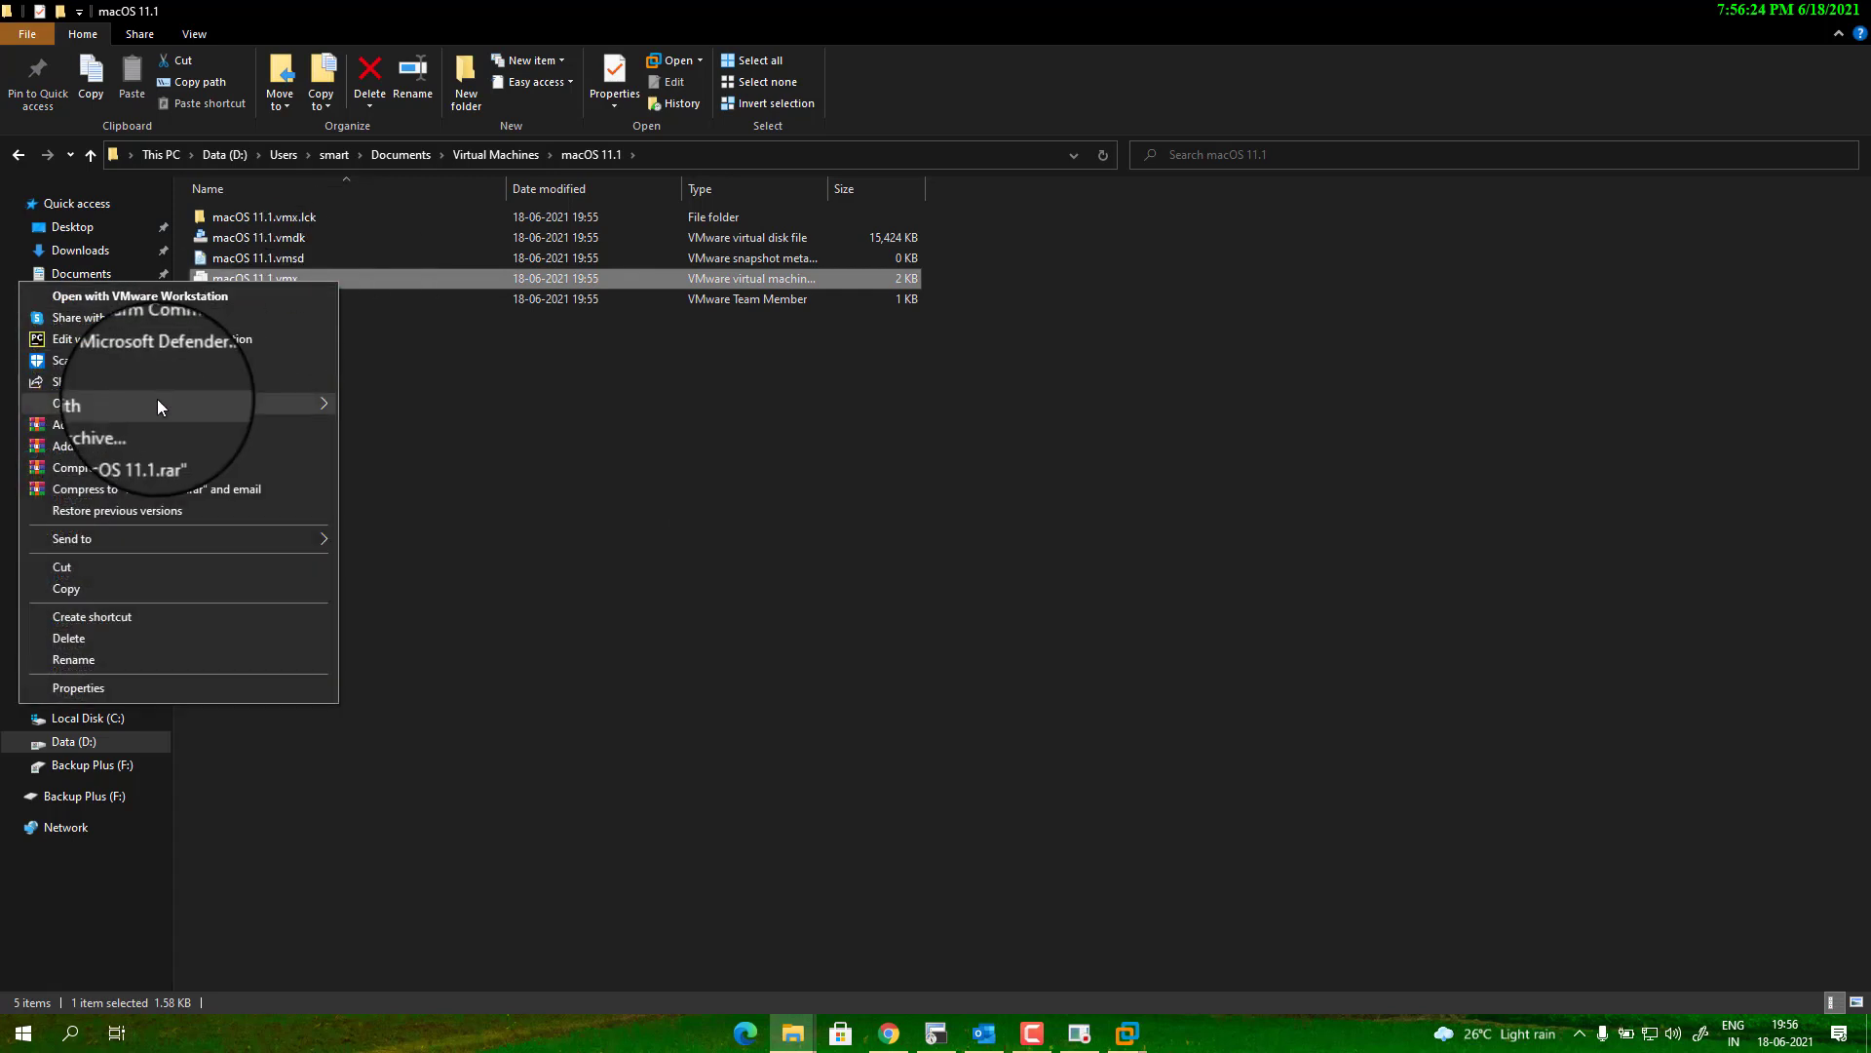
mouse_move(158, 403)
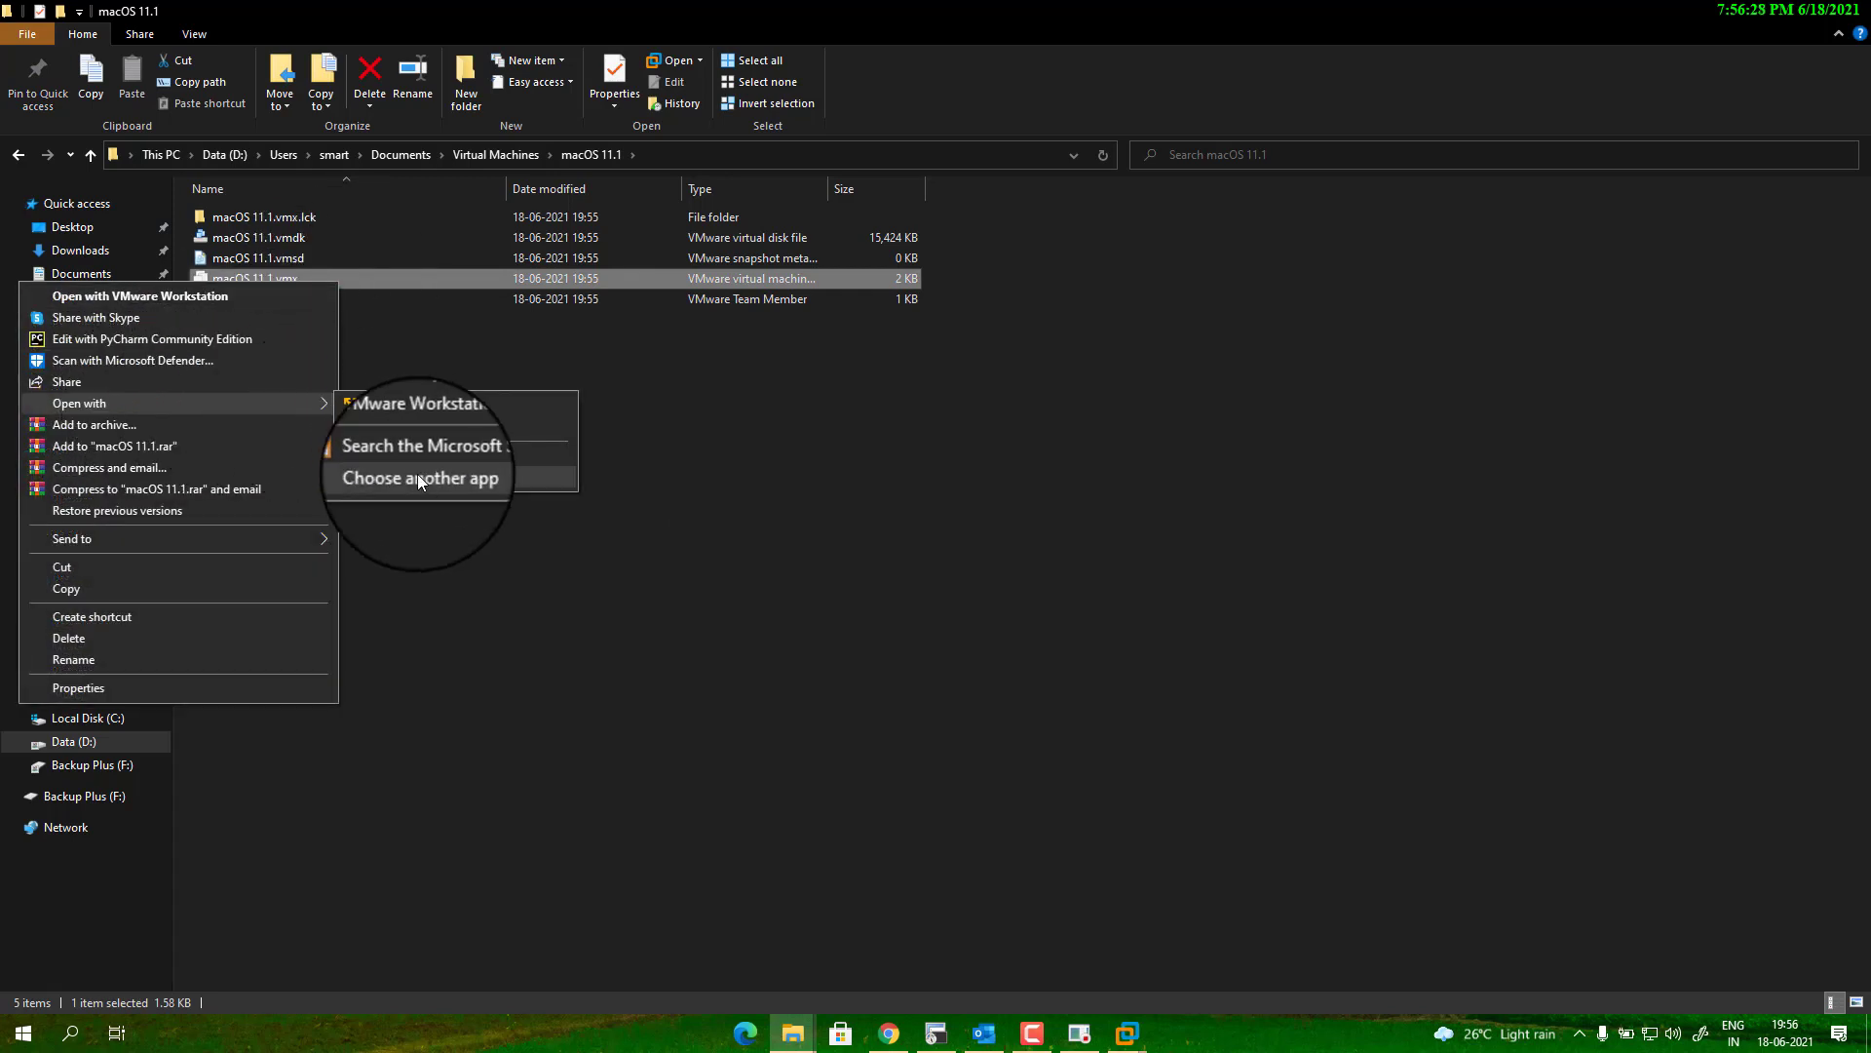
left_click(418, 475)
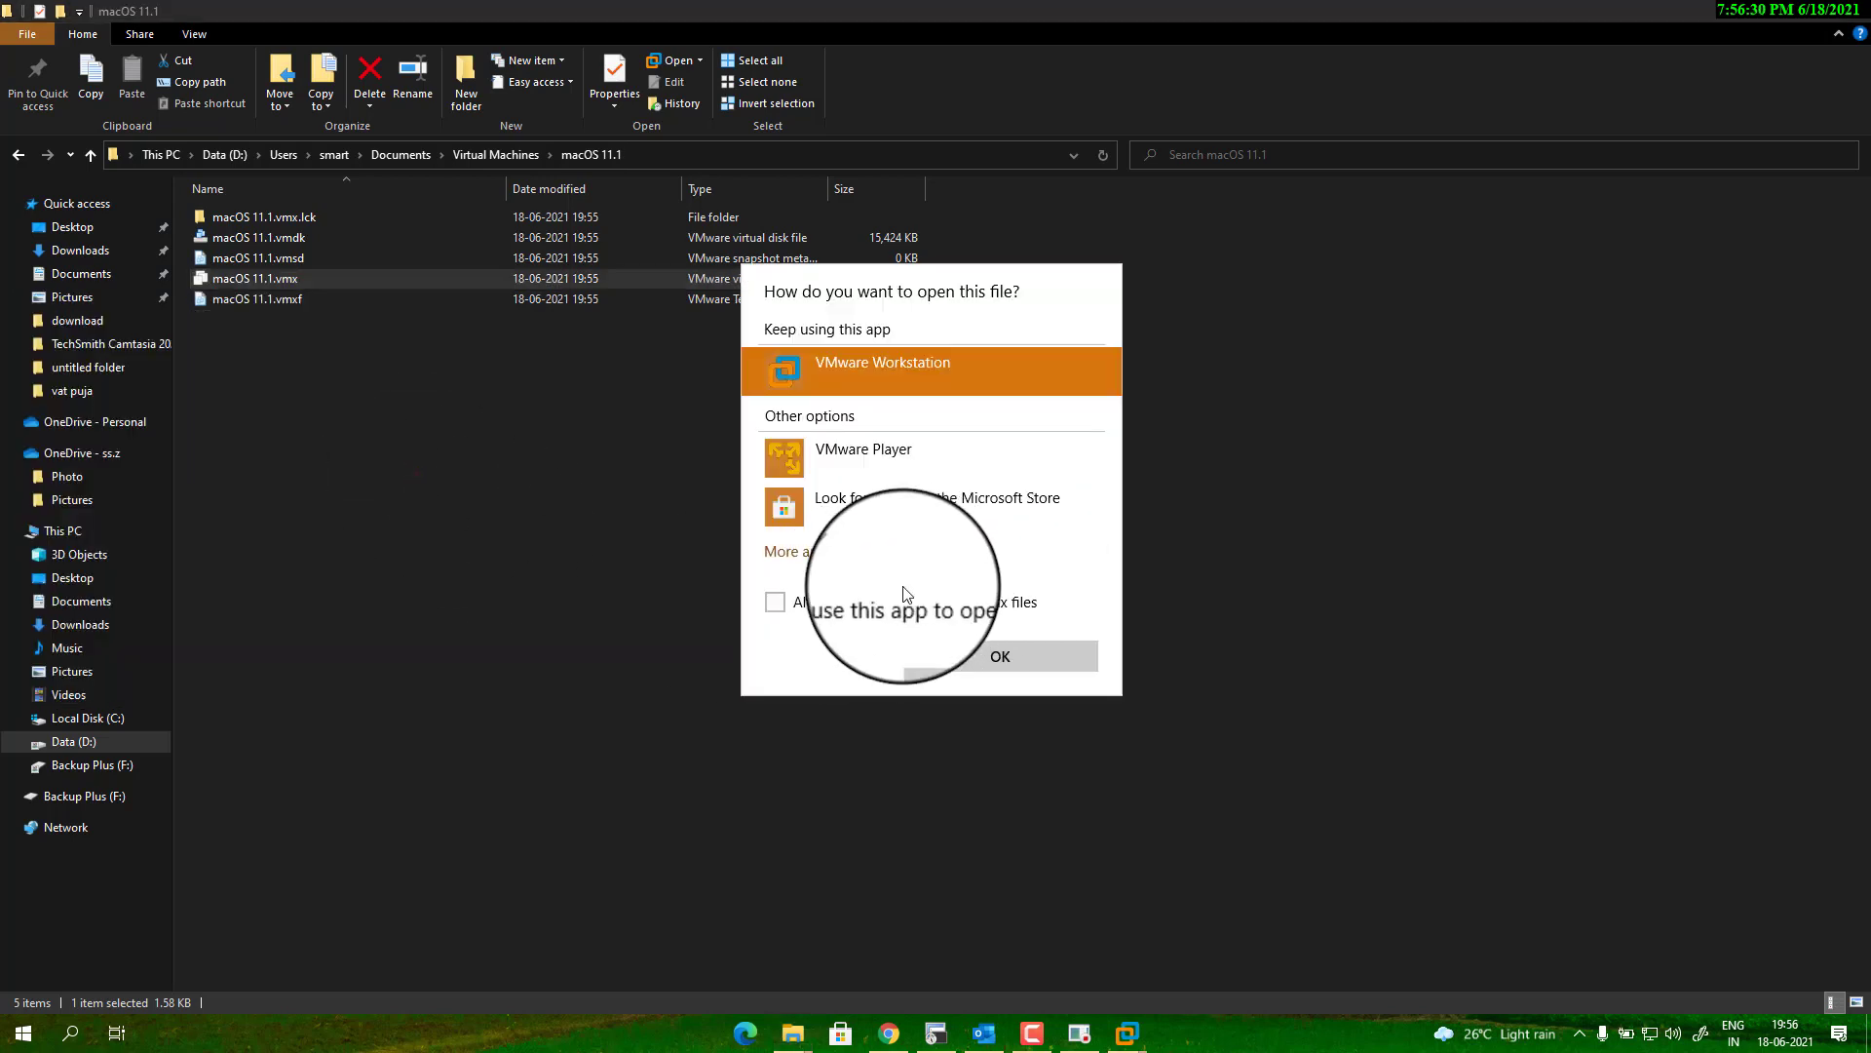
left_click(805, 553)
scroll(877, 526, "down", 5)
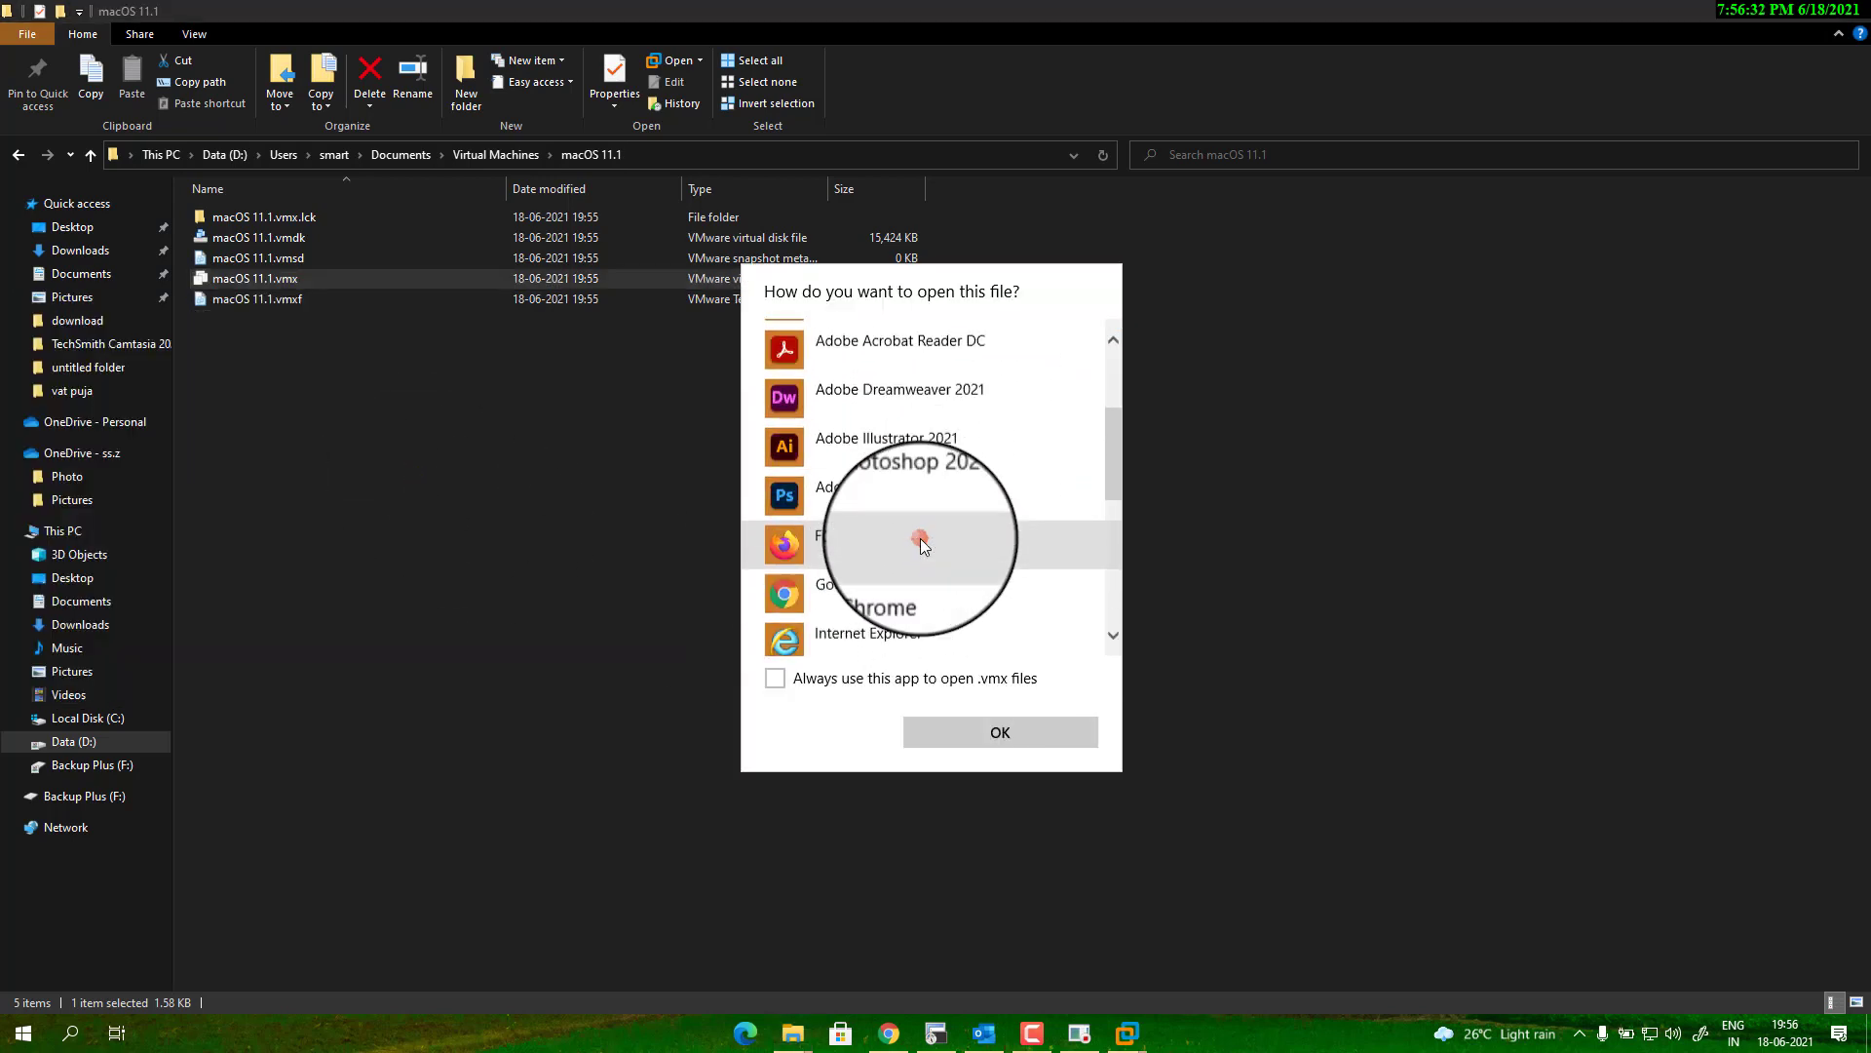
left_click(874, 596)
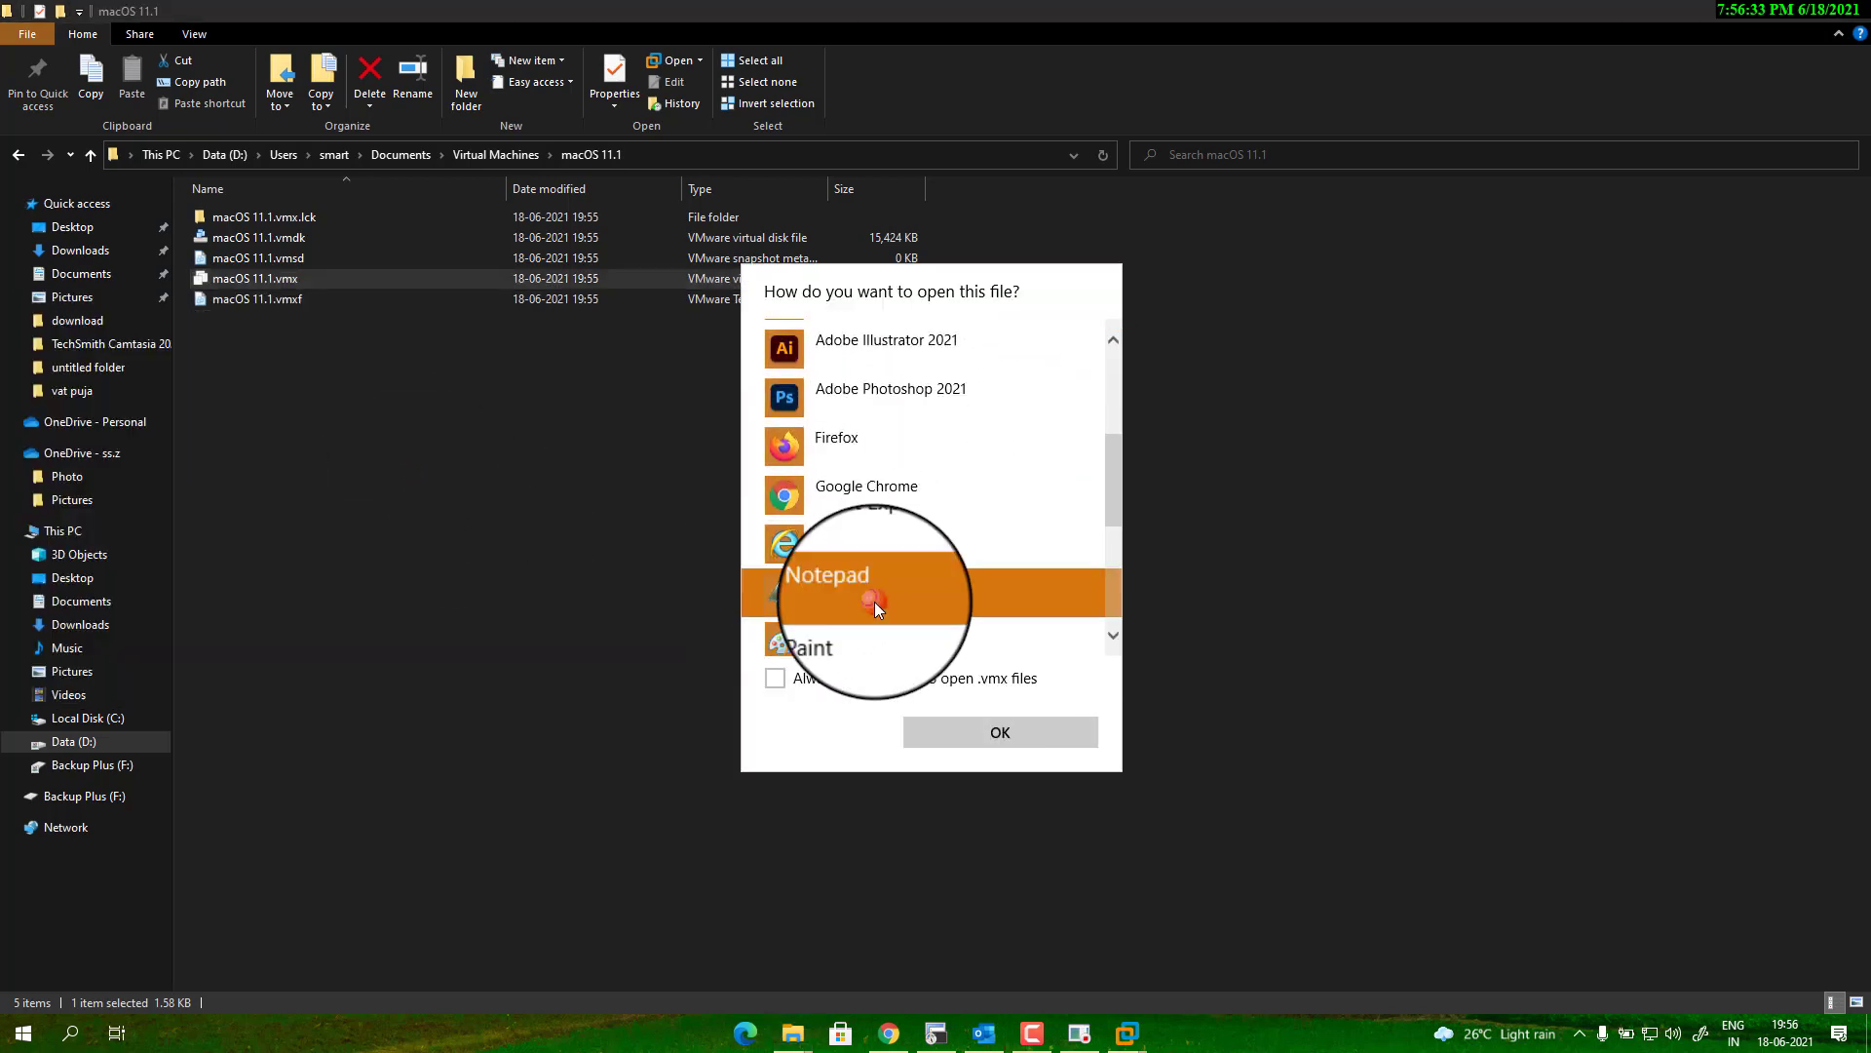
left_click(1008, 734)
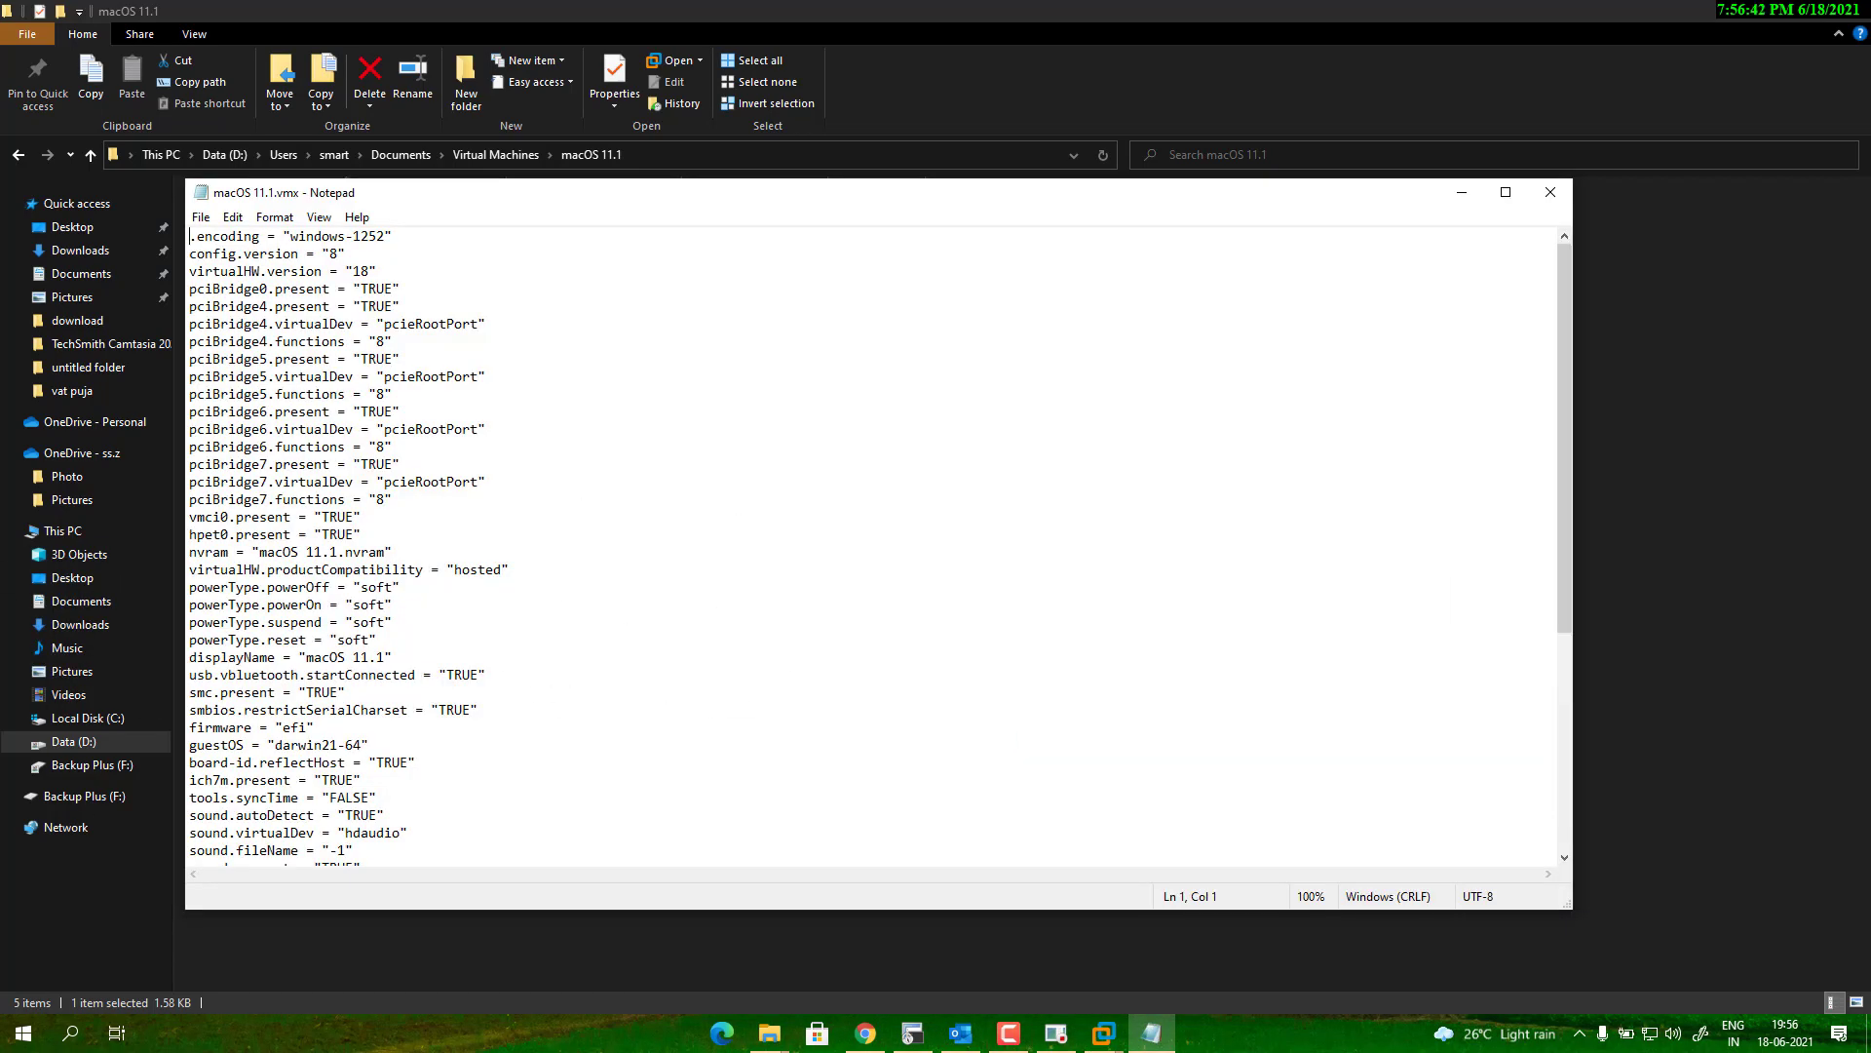
Append the smbios.reflectHost, hw.model MacBookPro14,3, board-id and smc.version 0 lines to the vmx.
left_click(703, 480)
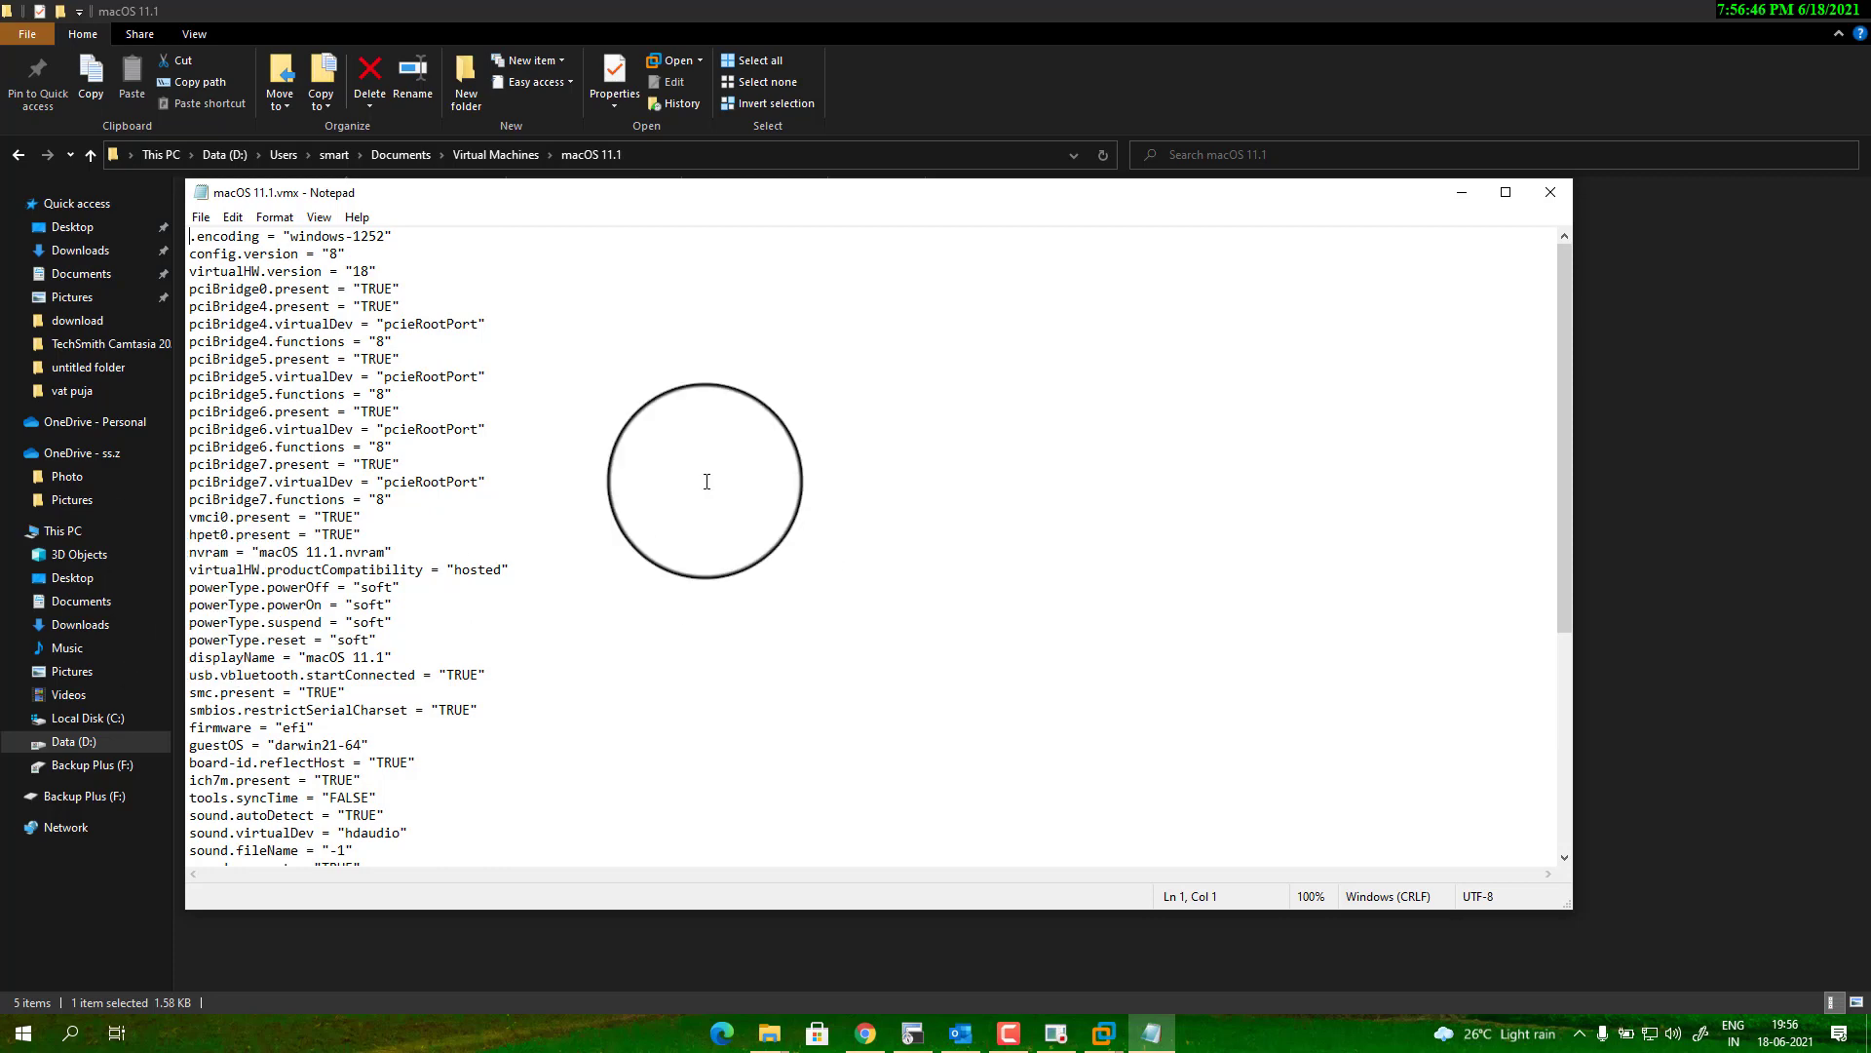
key("ctrl+f")
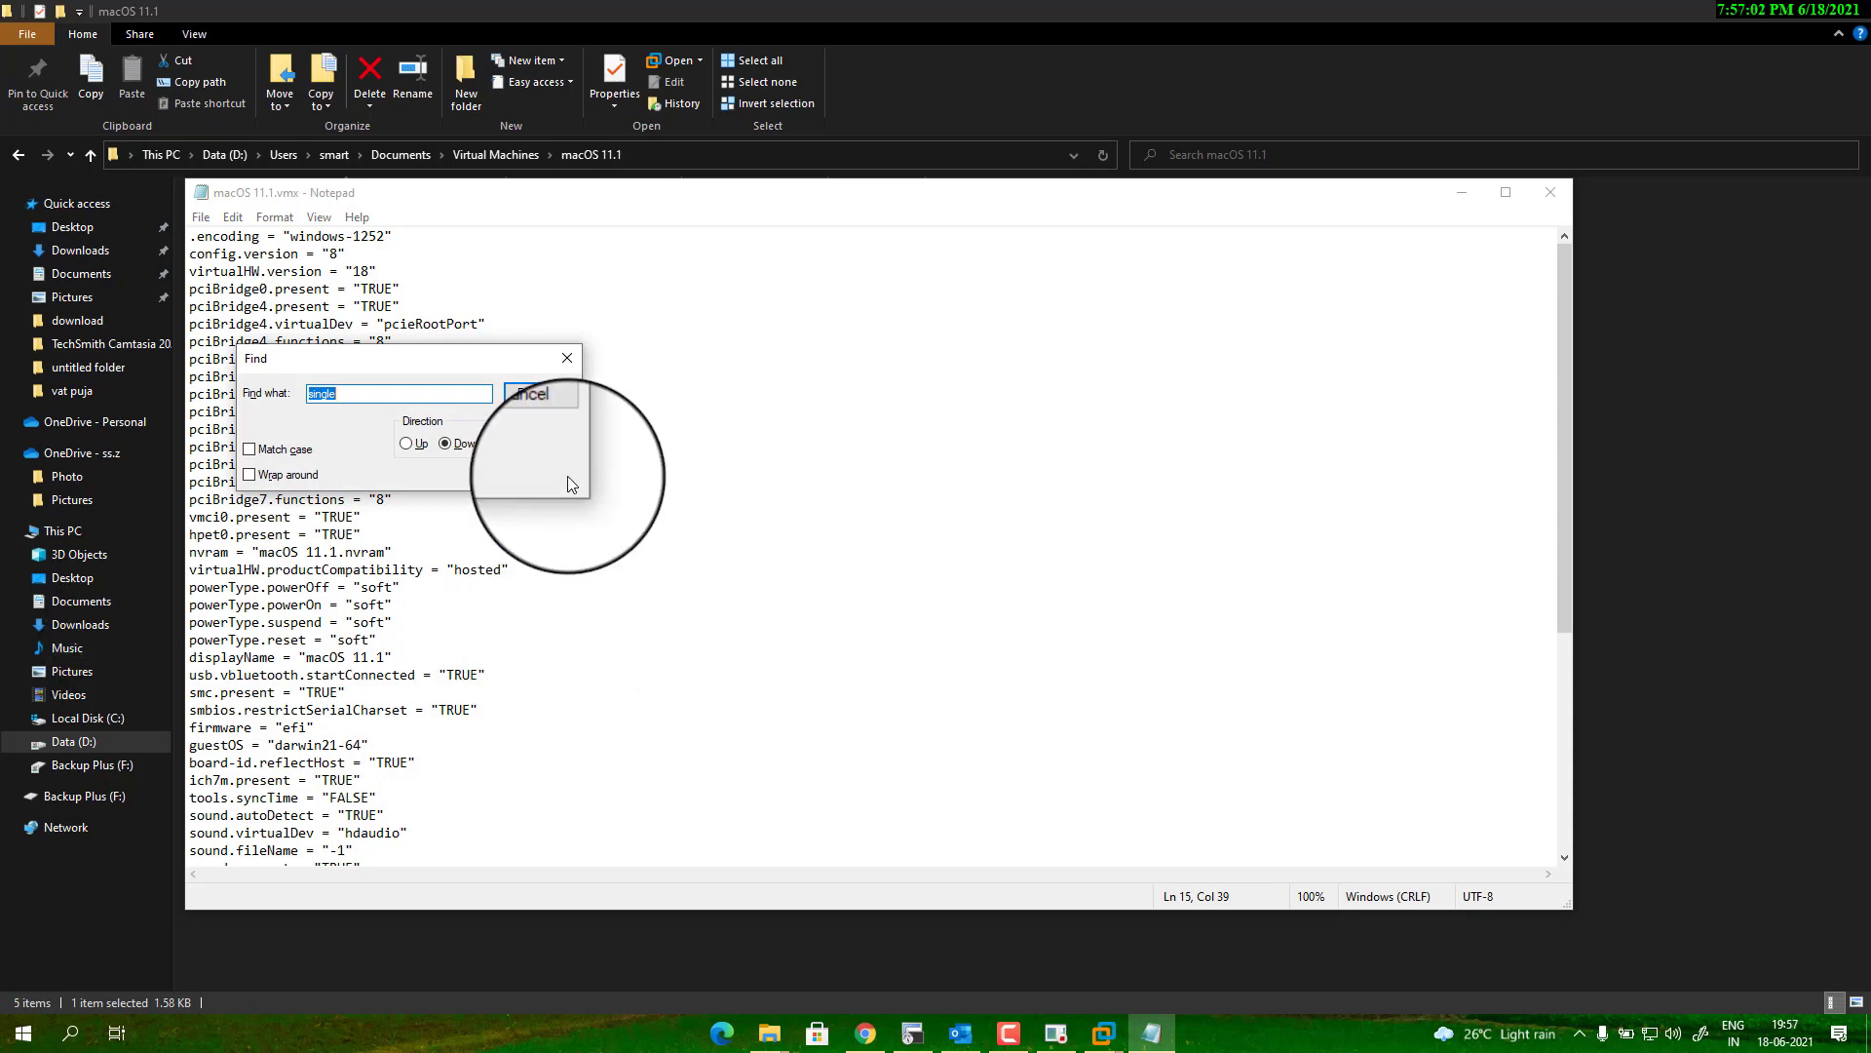
left_click(542, 420)
scroll(1131, 673, "down", 7)
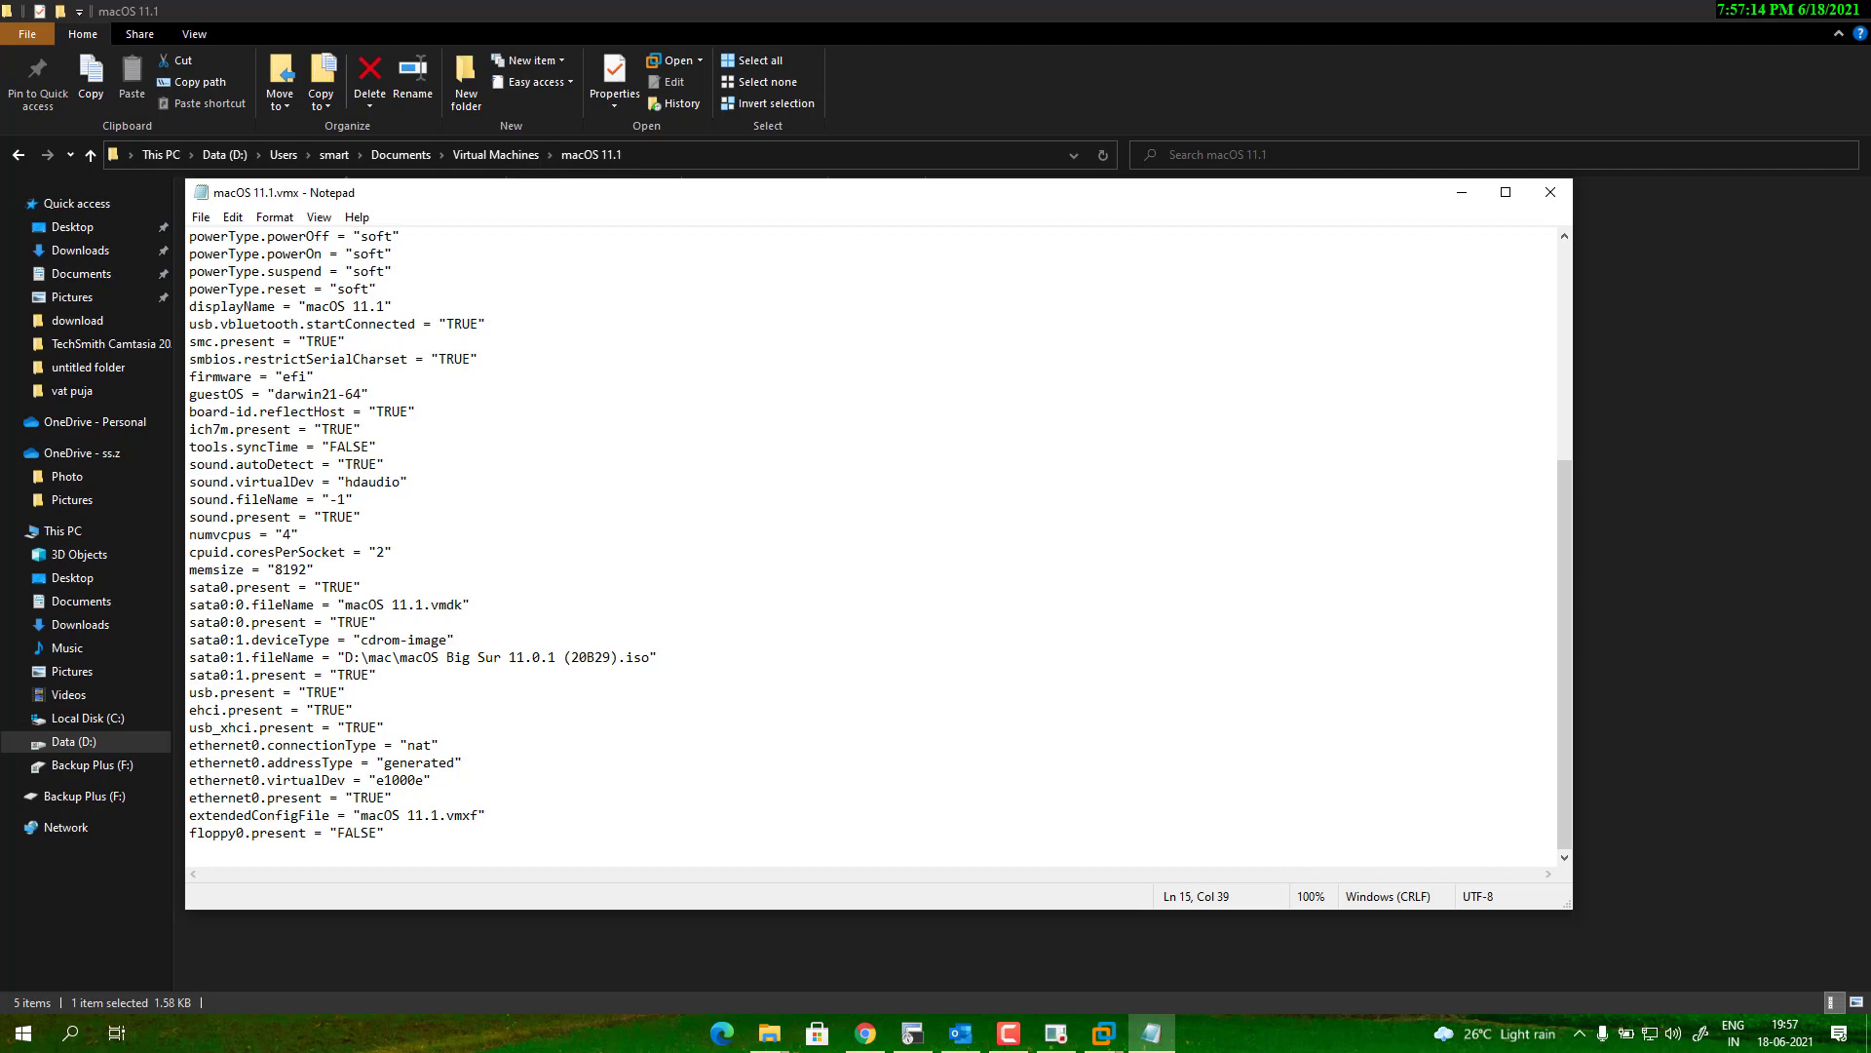
key("alt+Tab")
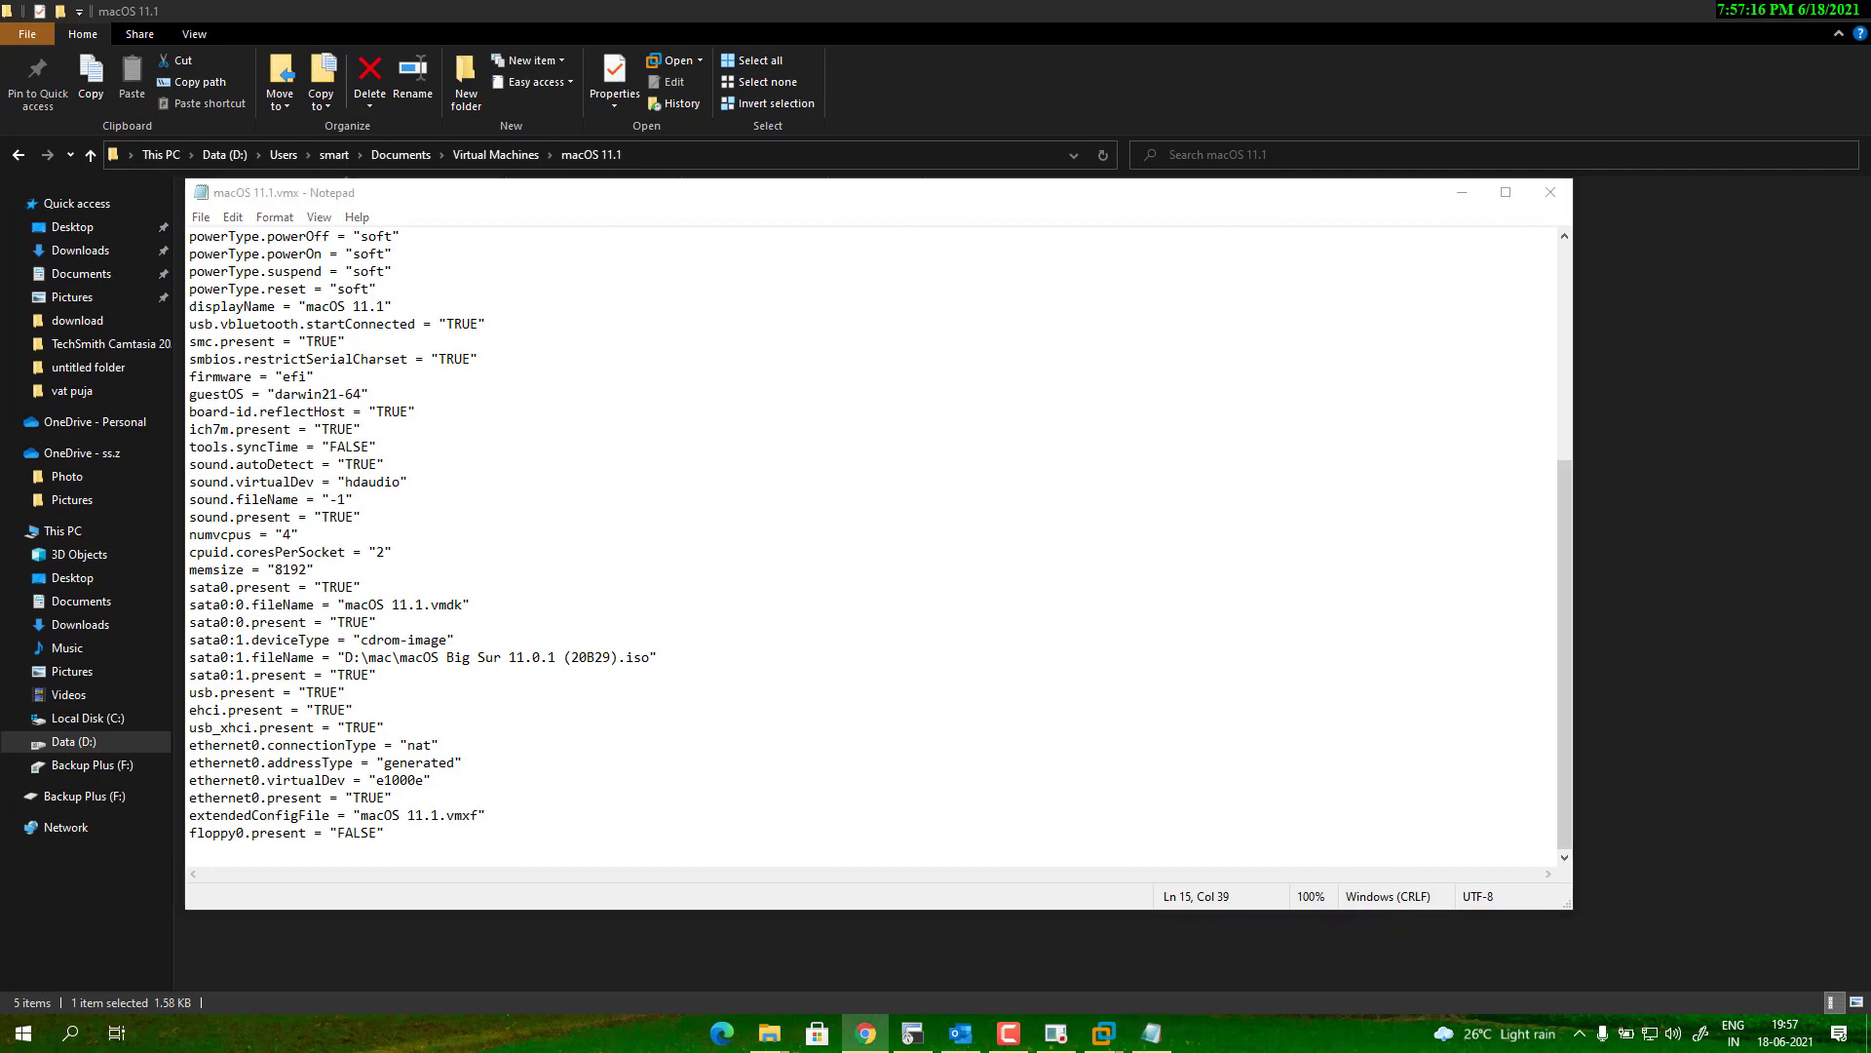
left_click(406, 848)
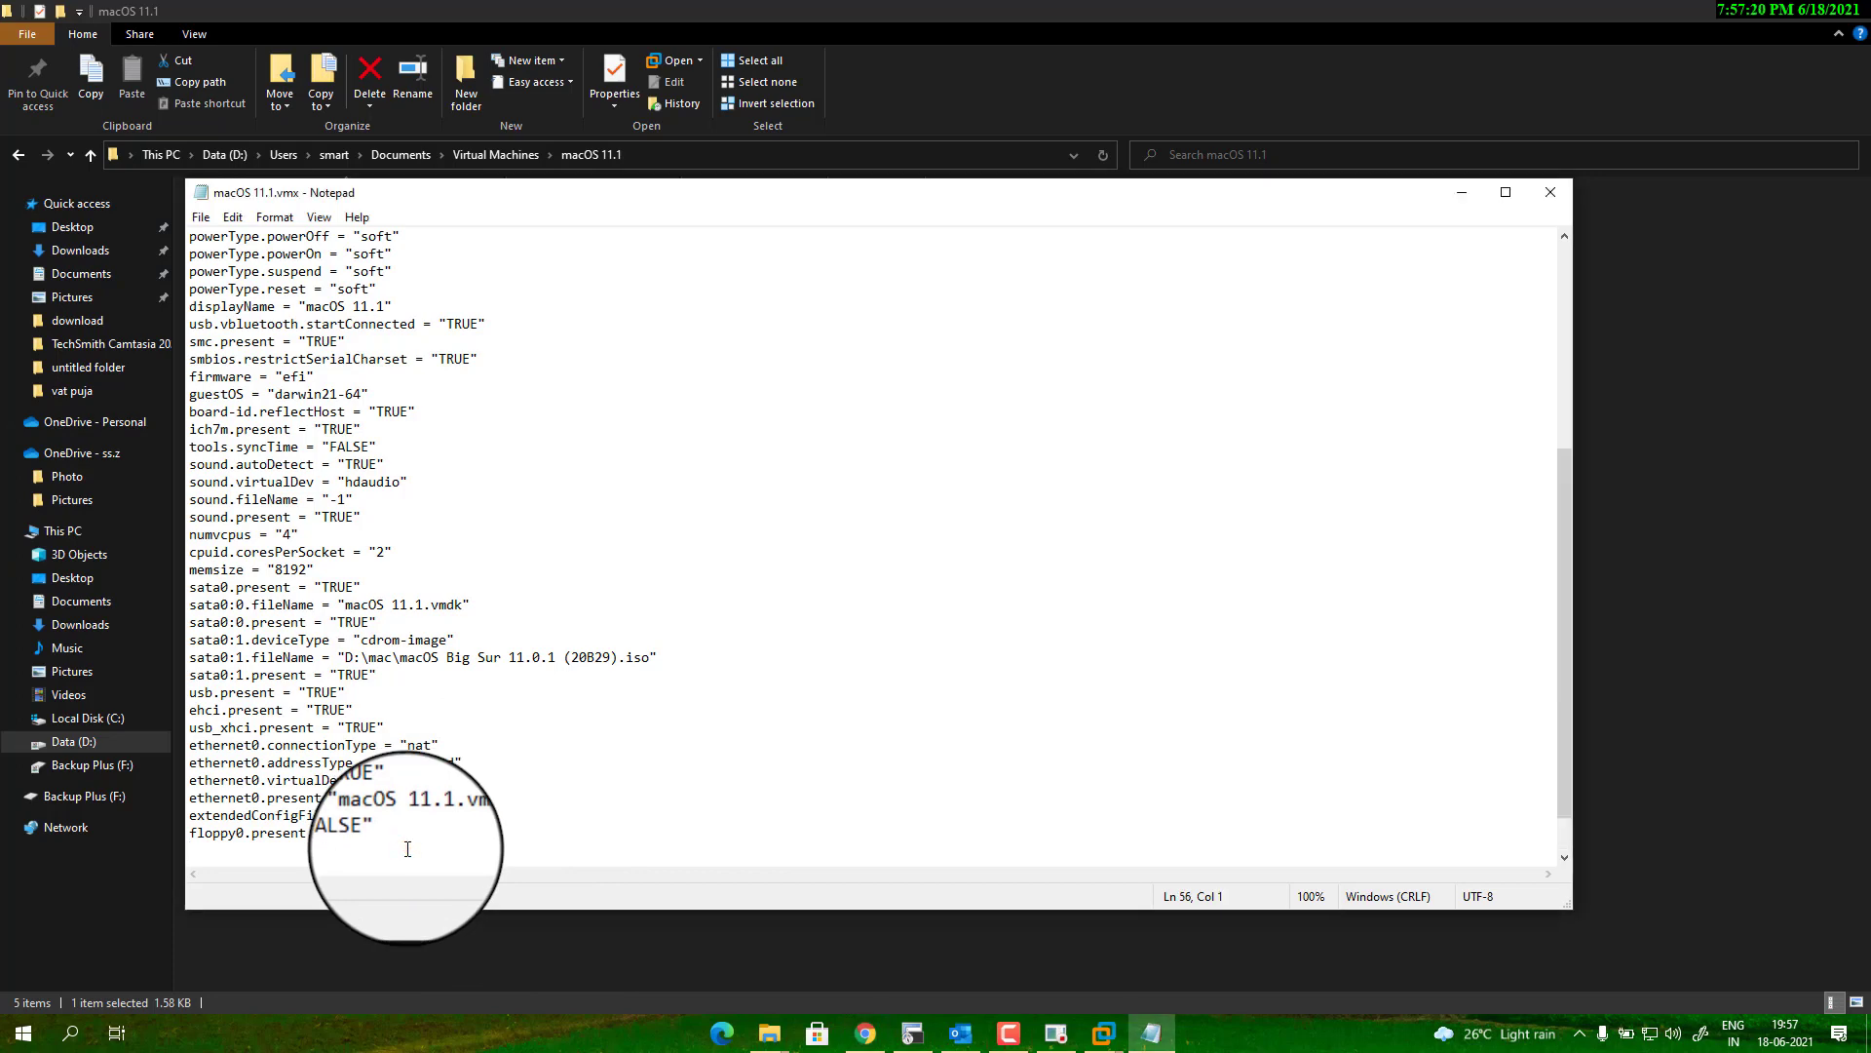
type("smbios.reflectHost = \"TRUE\" hw.model = \"MacBookPro14,3\" board-id = \"Mac-551B86E5744E2388\" smc.version = \"0\"")
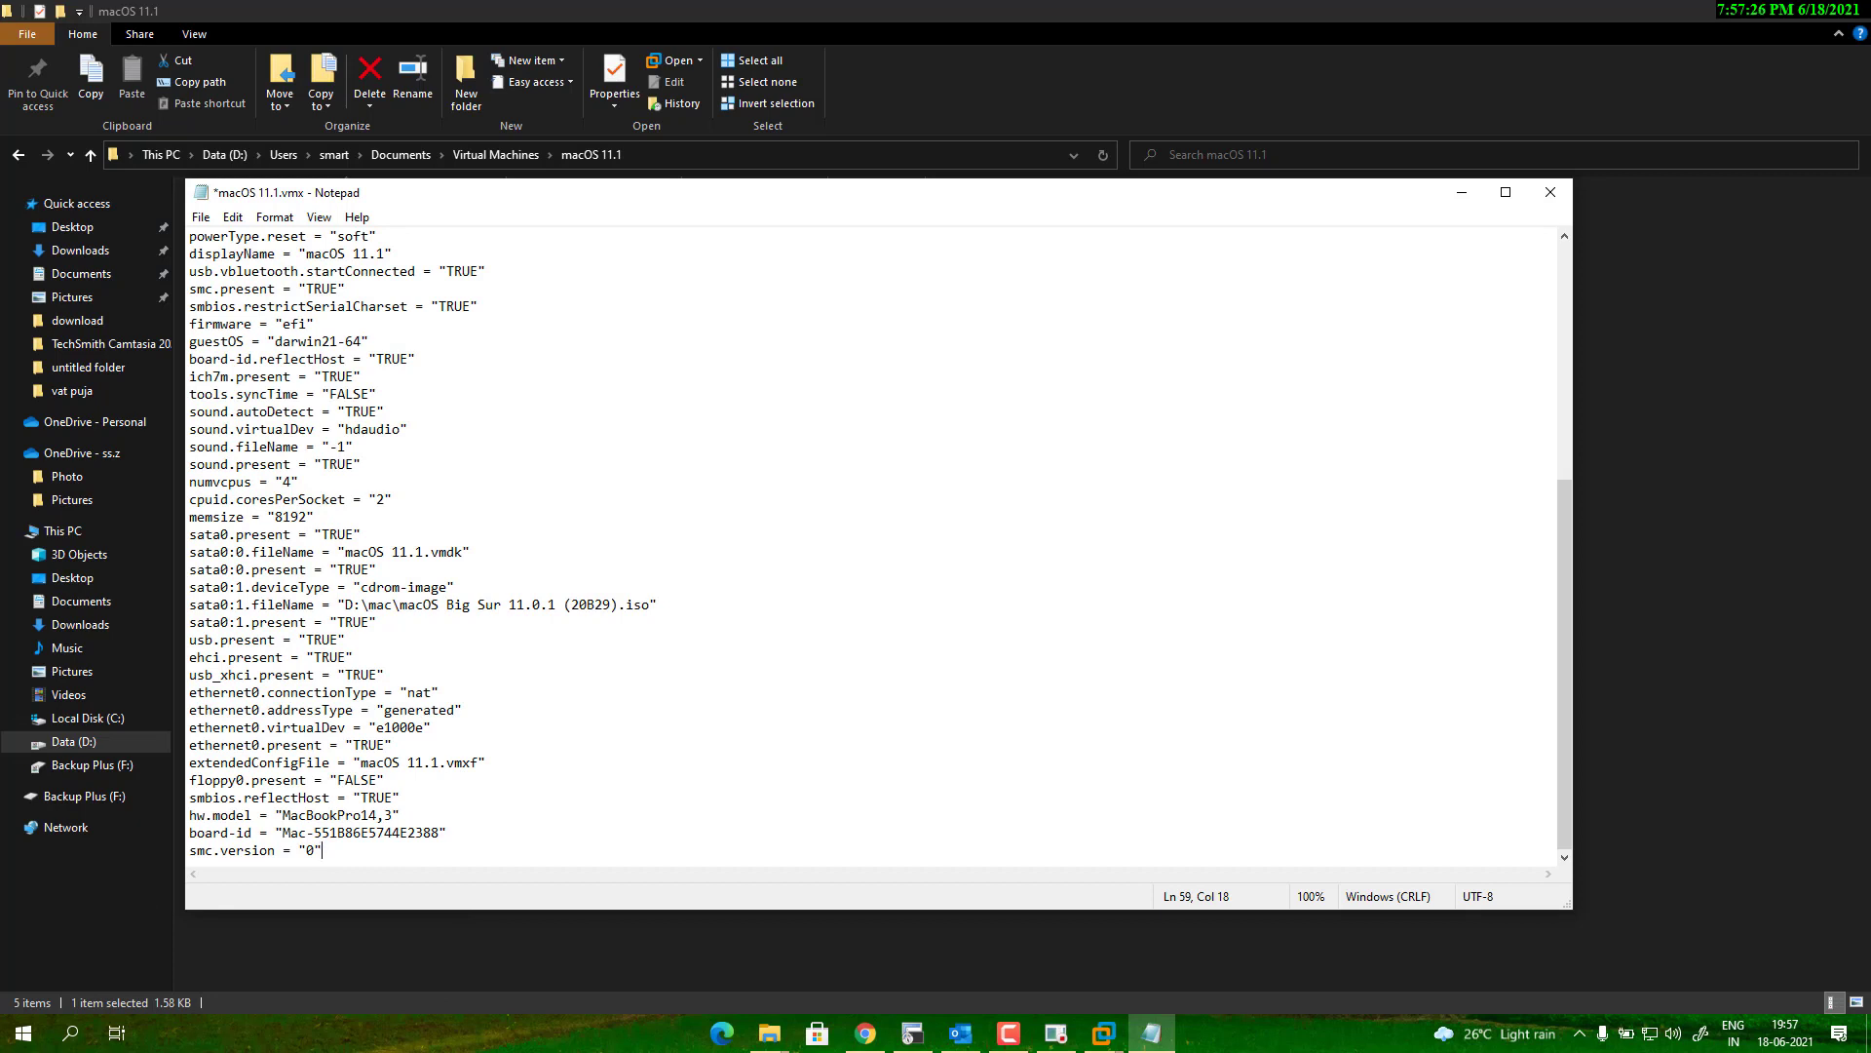
Save the vmx file, close Notepad, and power on the macOS 11.1 VM.
left_click(201, 218)
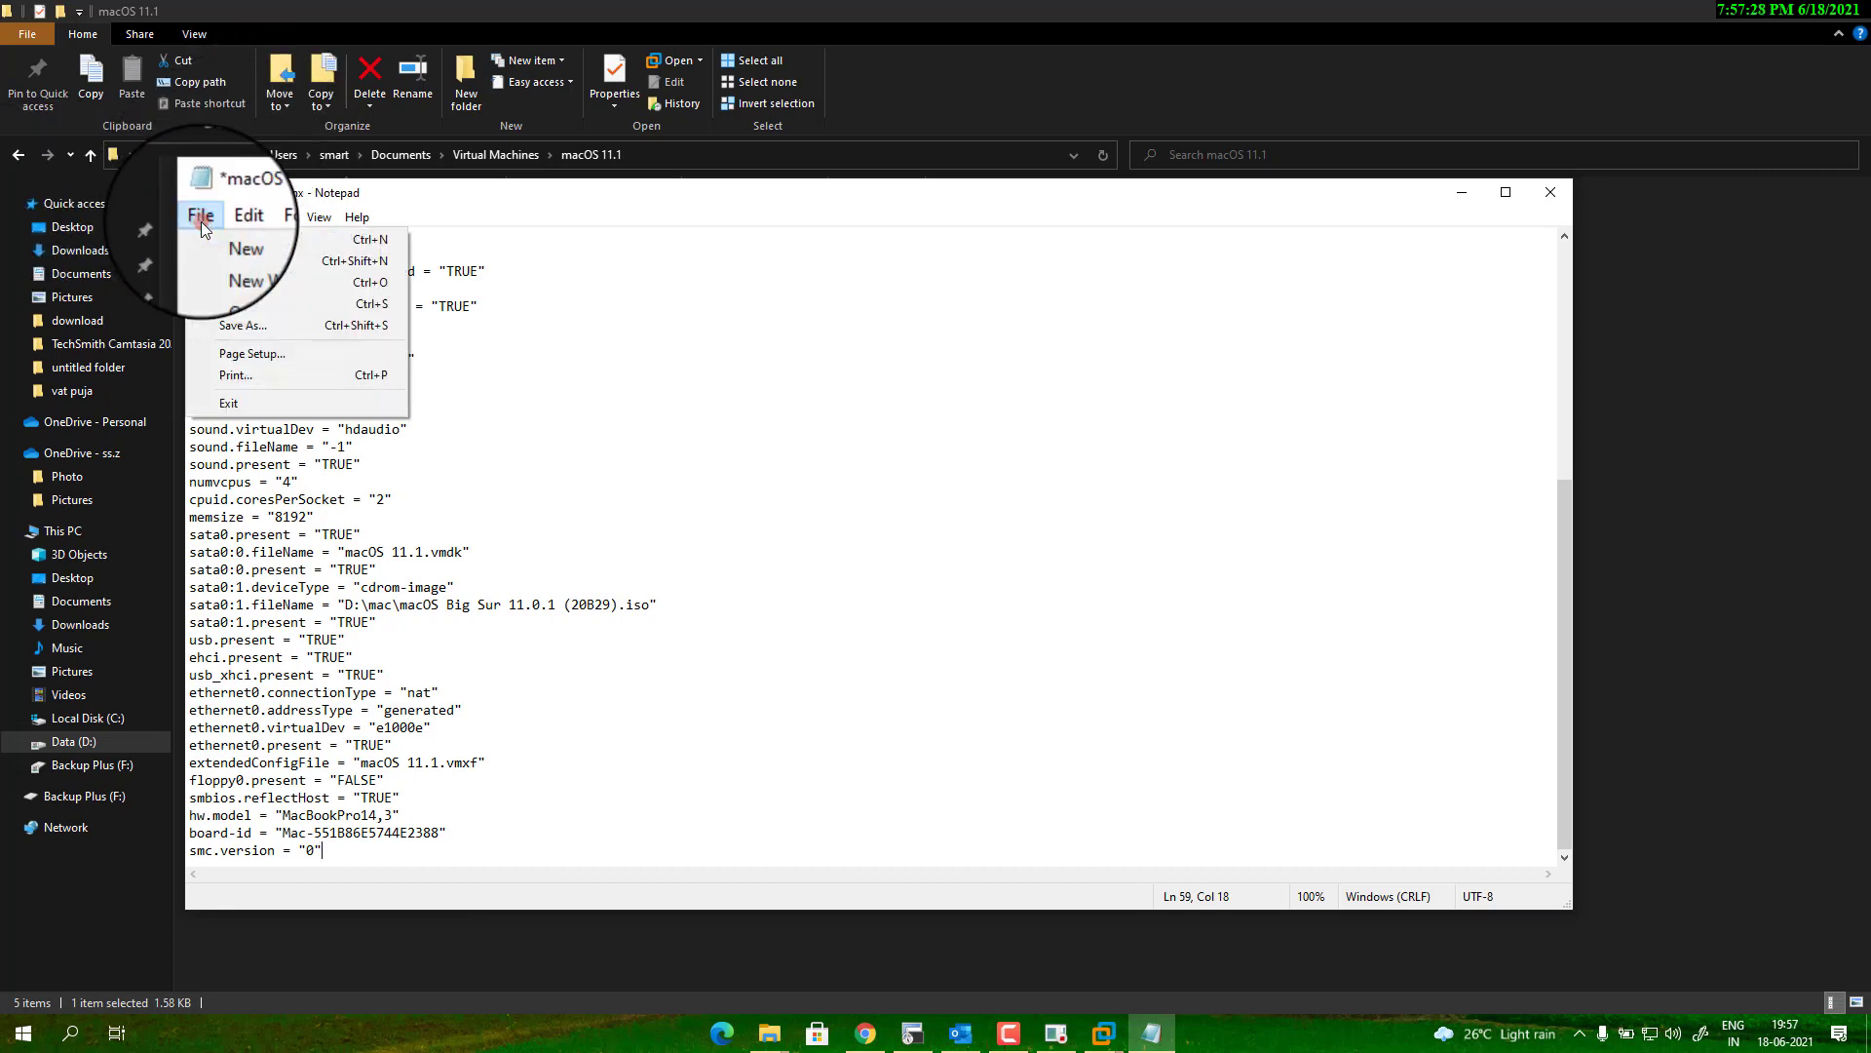
left_click(245, 302)
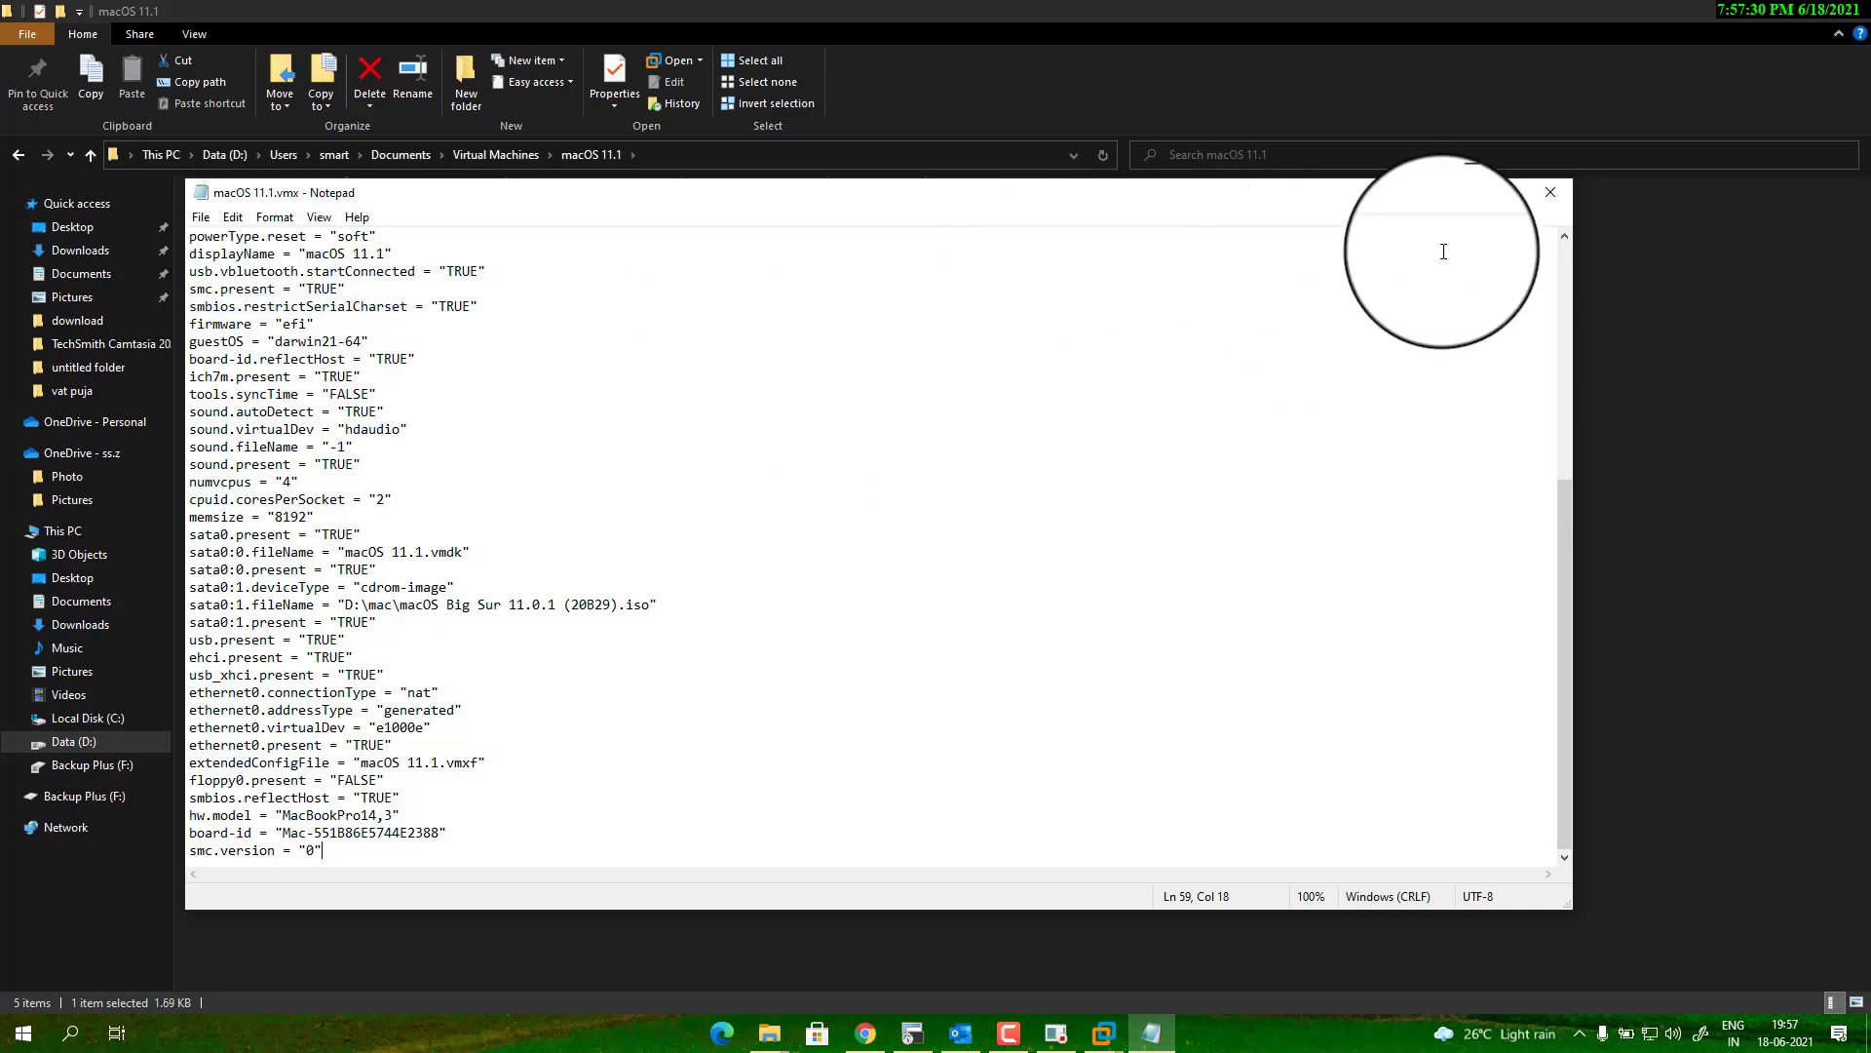
left_click(1550, 192)
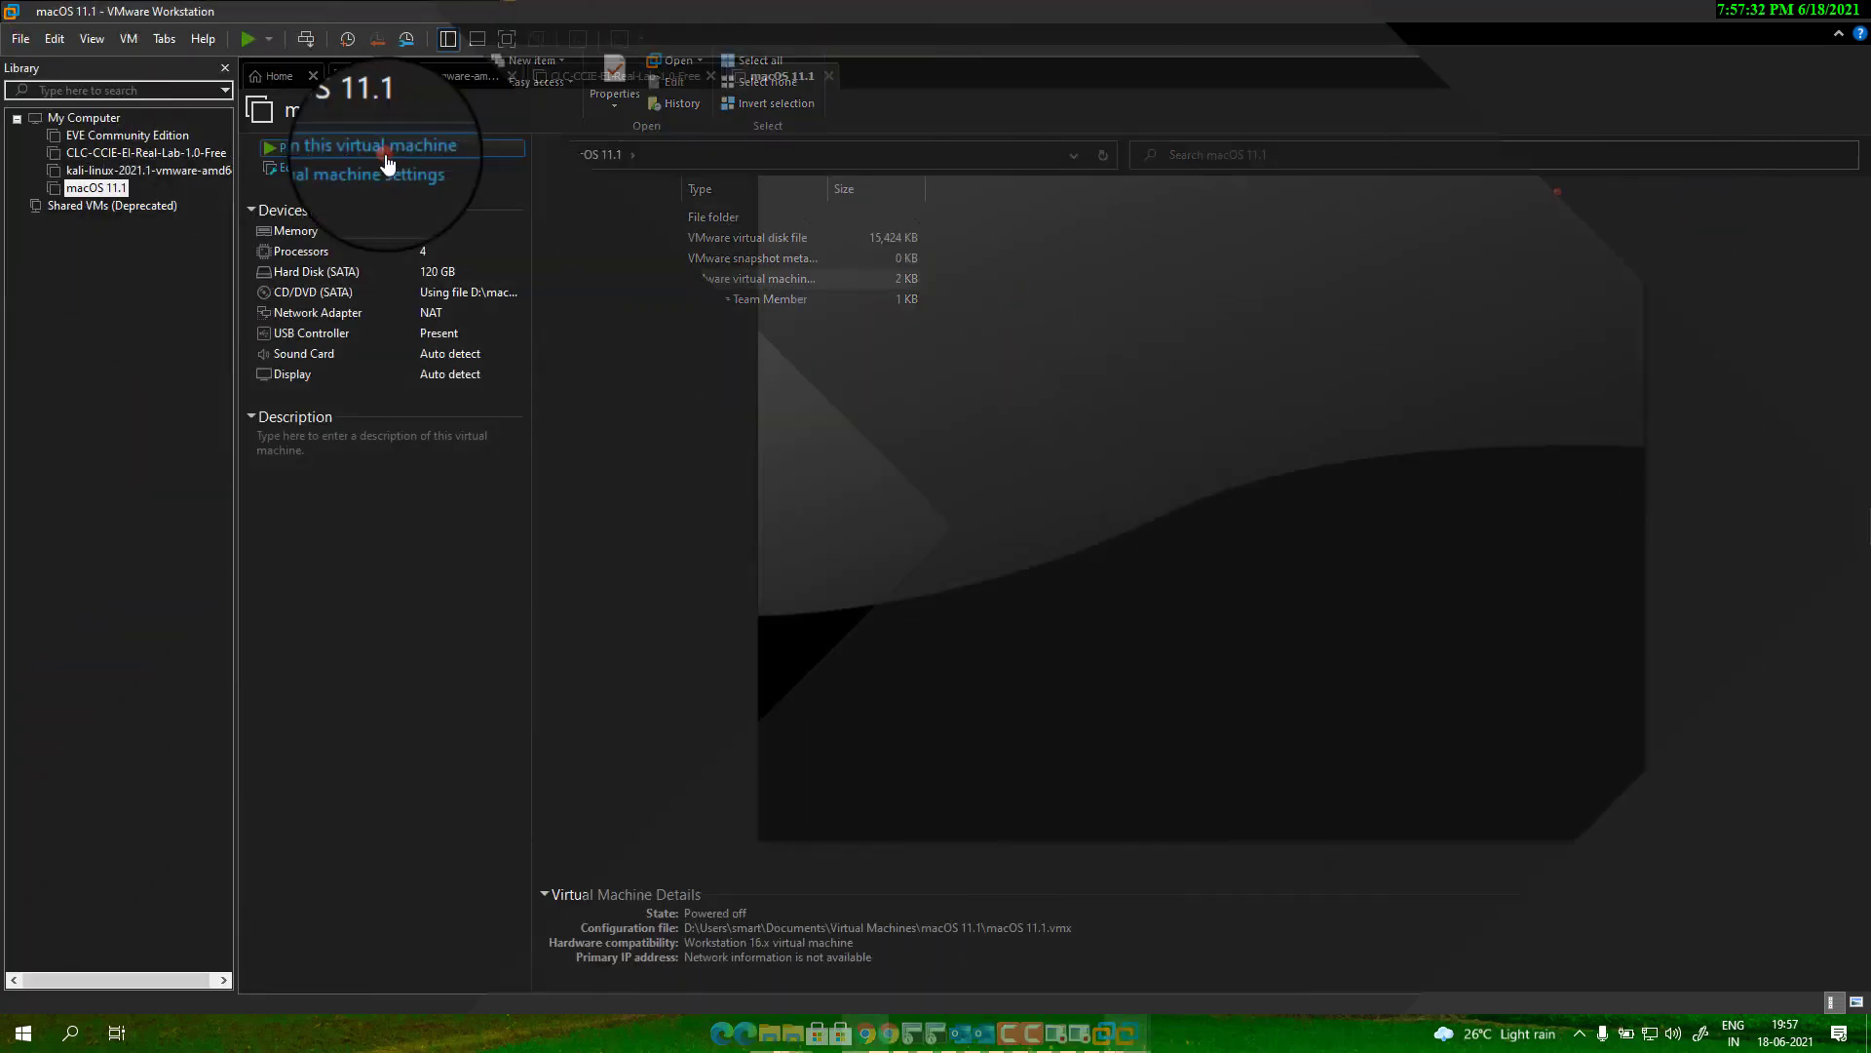
left_click(390, 154)
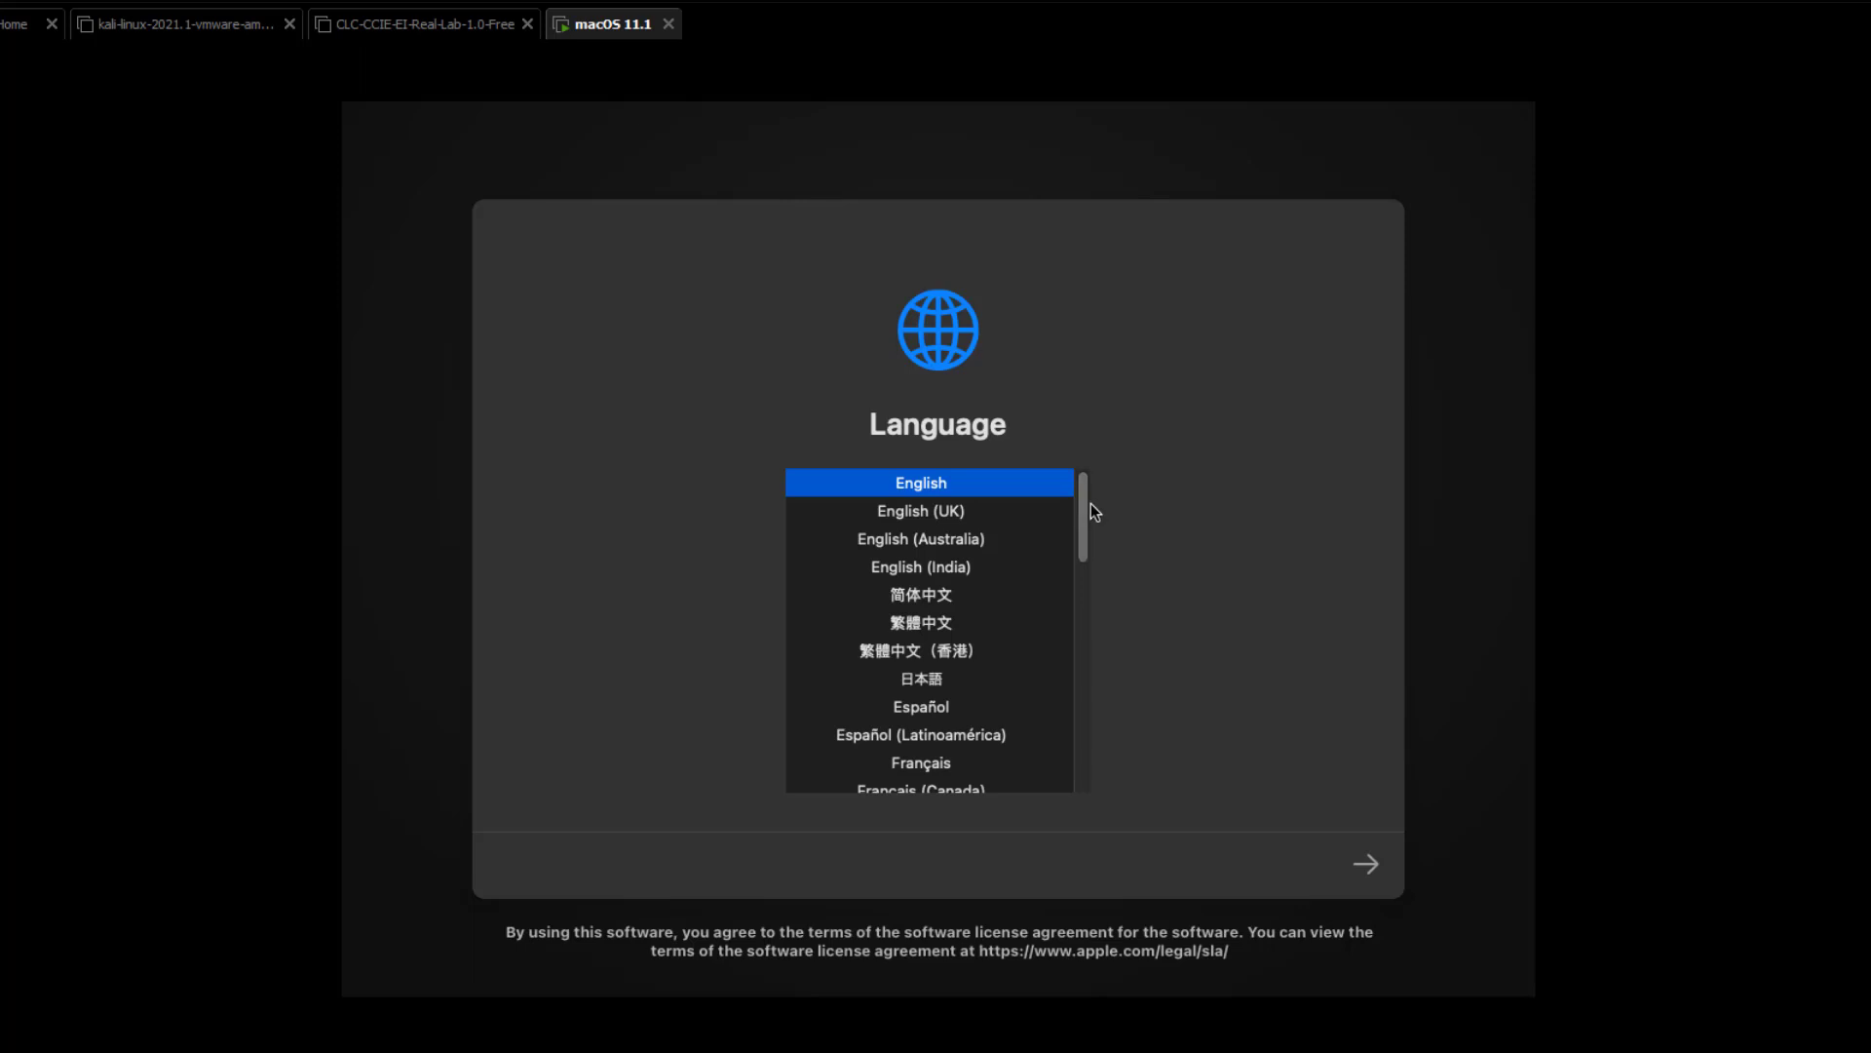
Keep English as the installer language and launch Disk Utility from Recovery.
left_click_drag(1082, 511, 1092, 463)
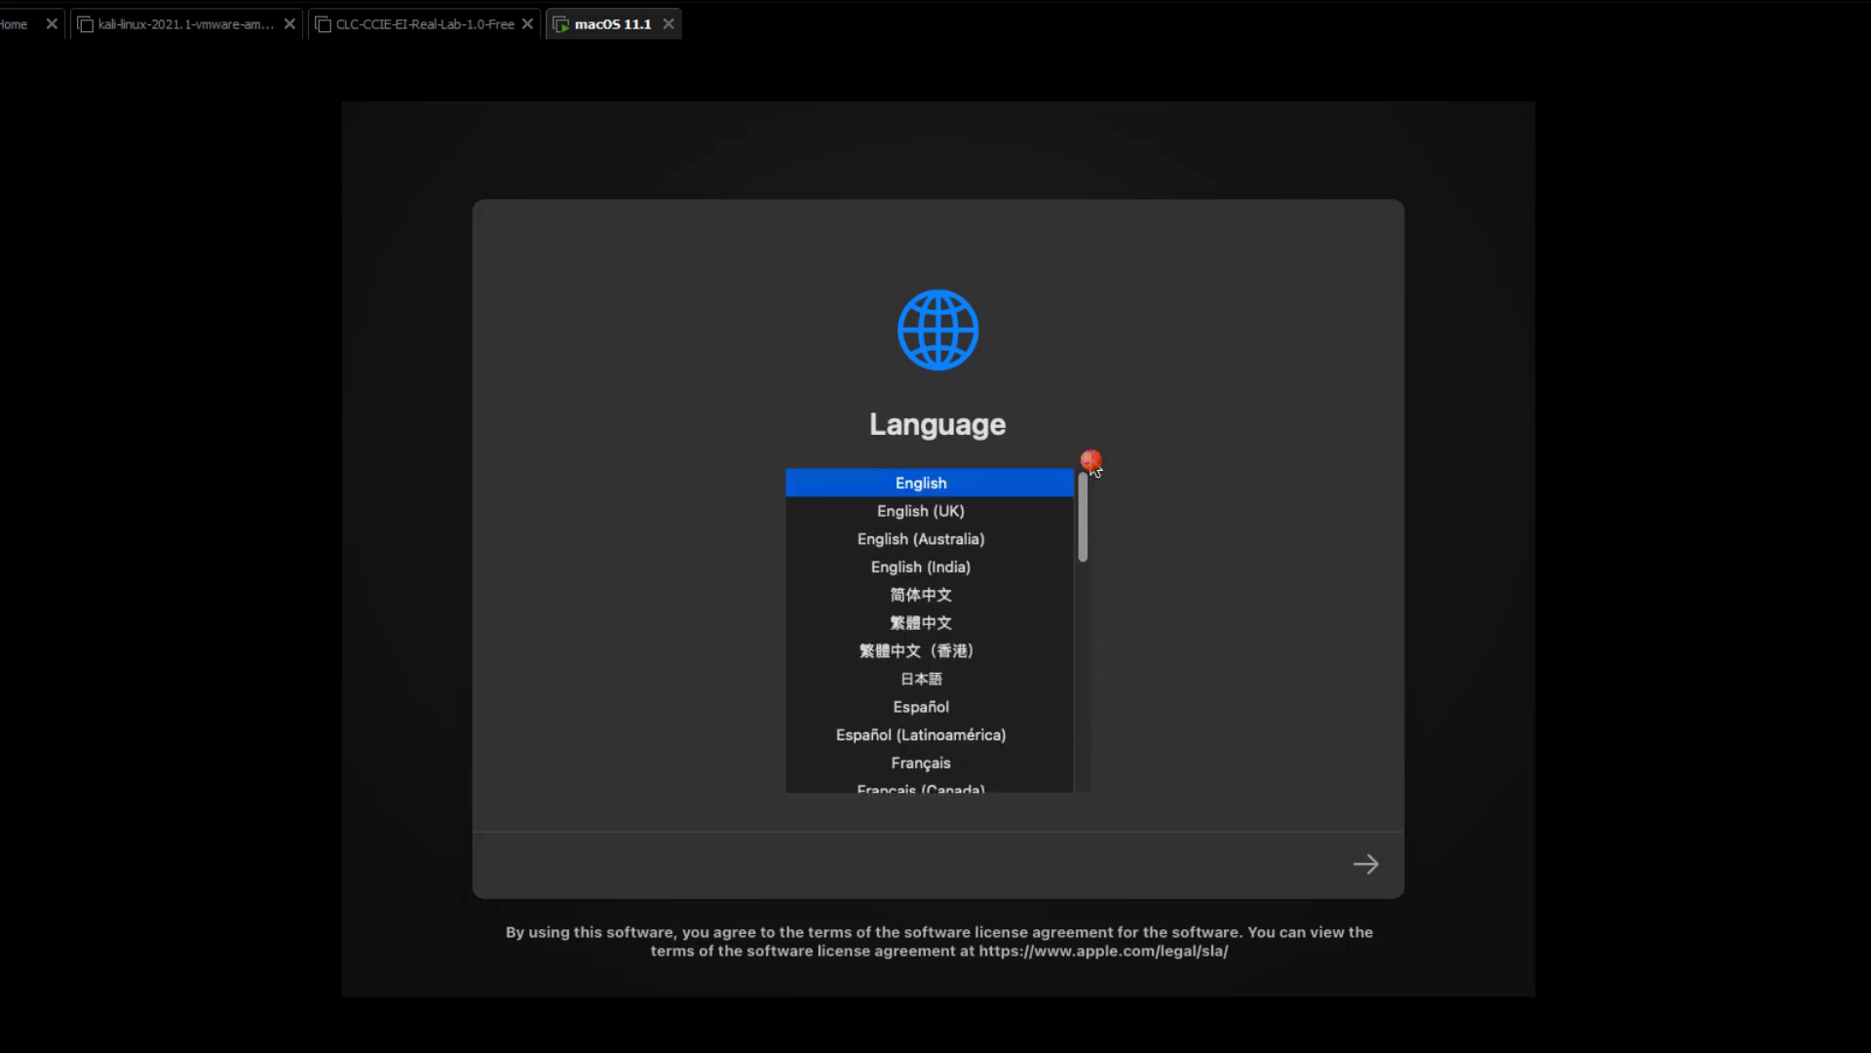
left_click(1373, 865)
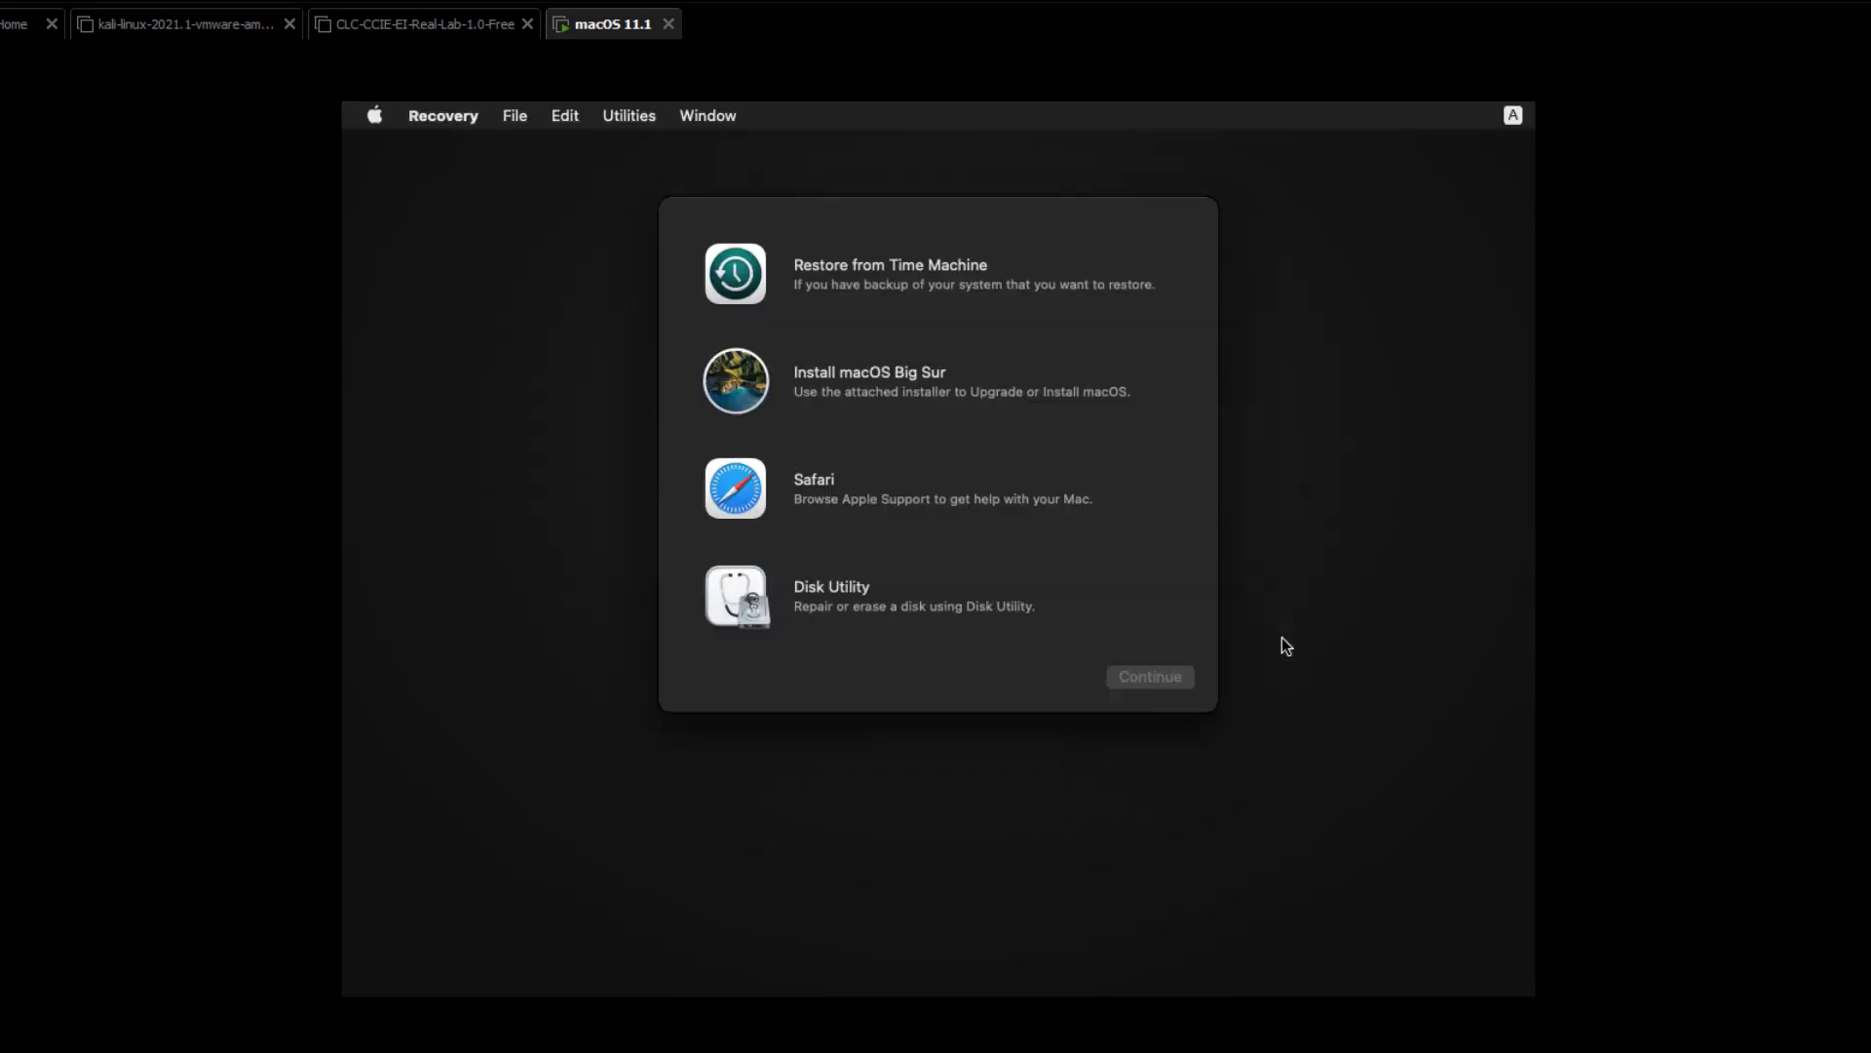
left_click(917, 599)
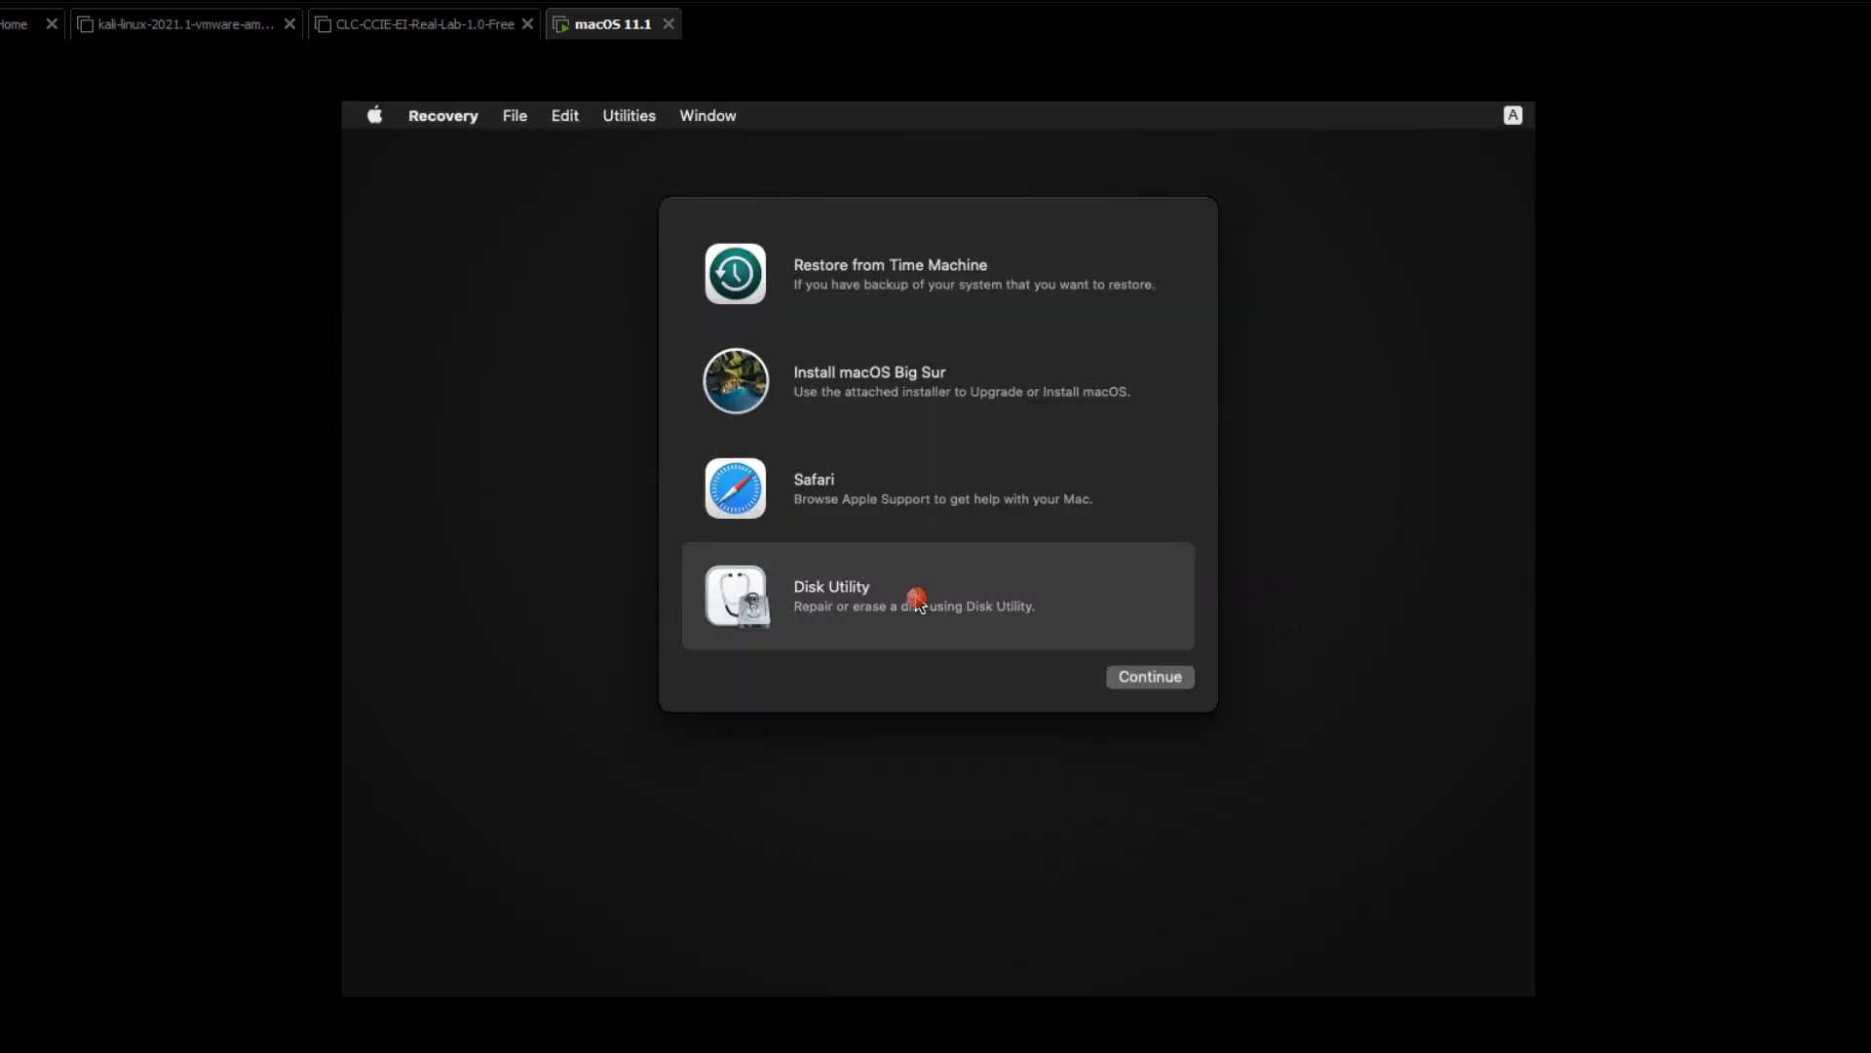
left_click(1185, 676)
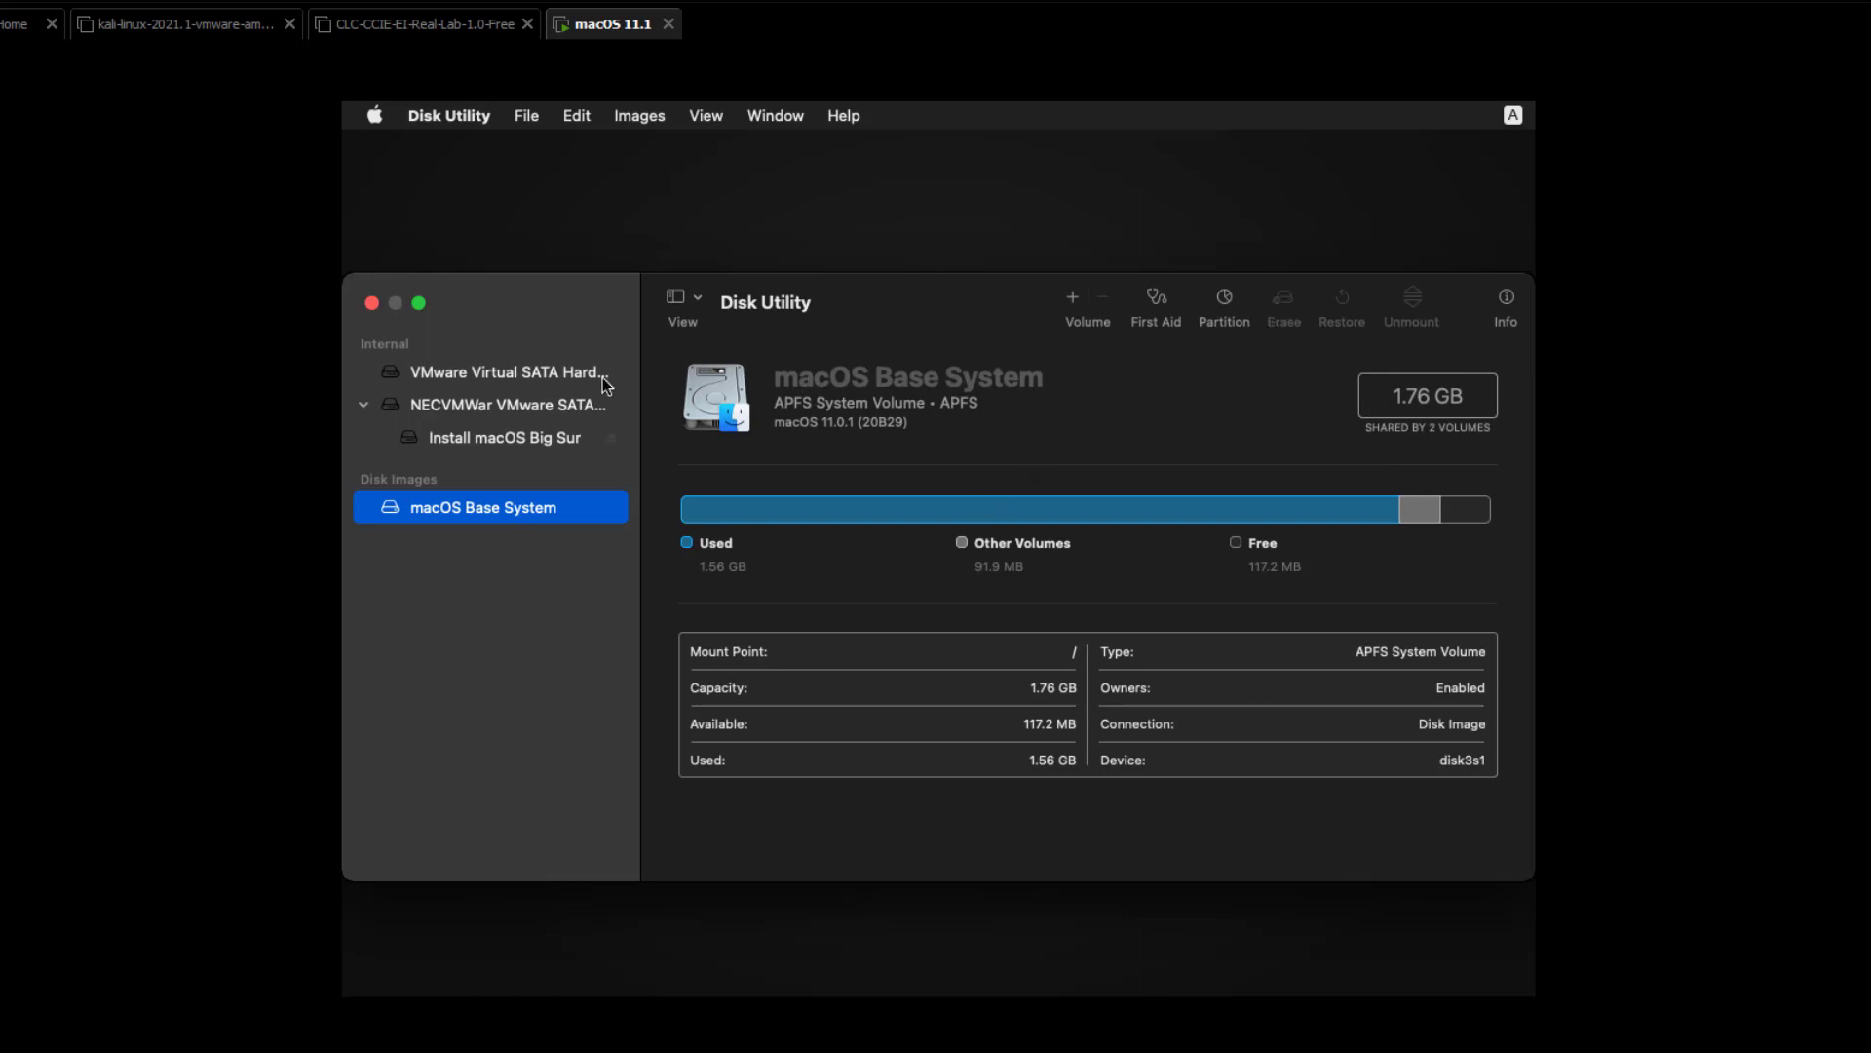
Erase the VMware Virtual SATA Hard Drive as an APFS volume named MAC, then quit Disk Utility.
left_click(526, 372)
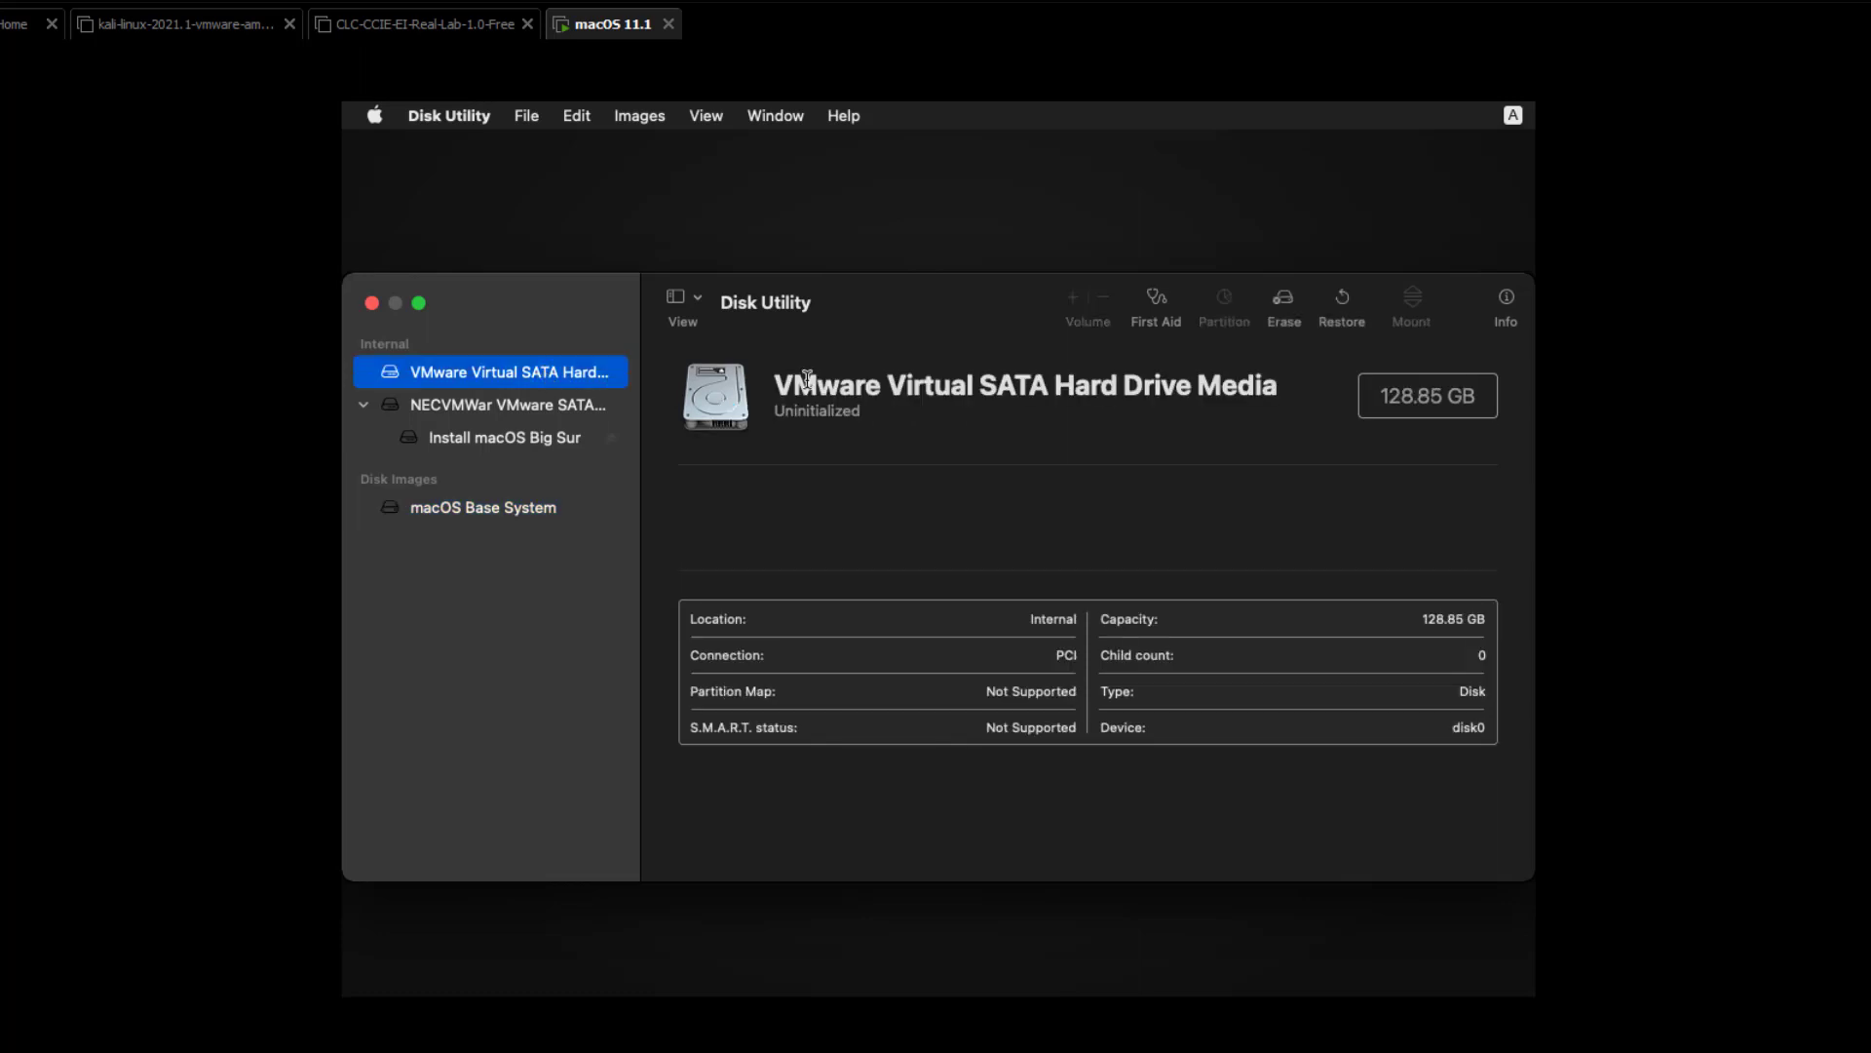
left_click(1284, 300)
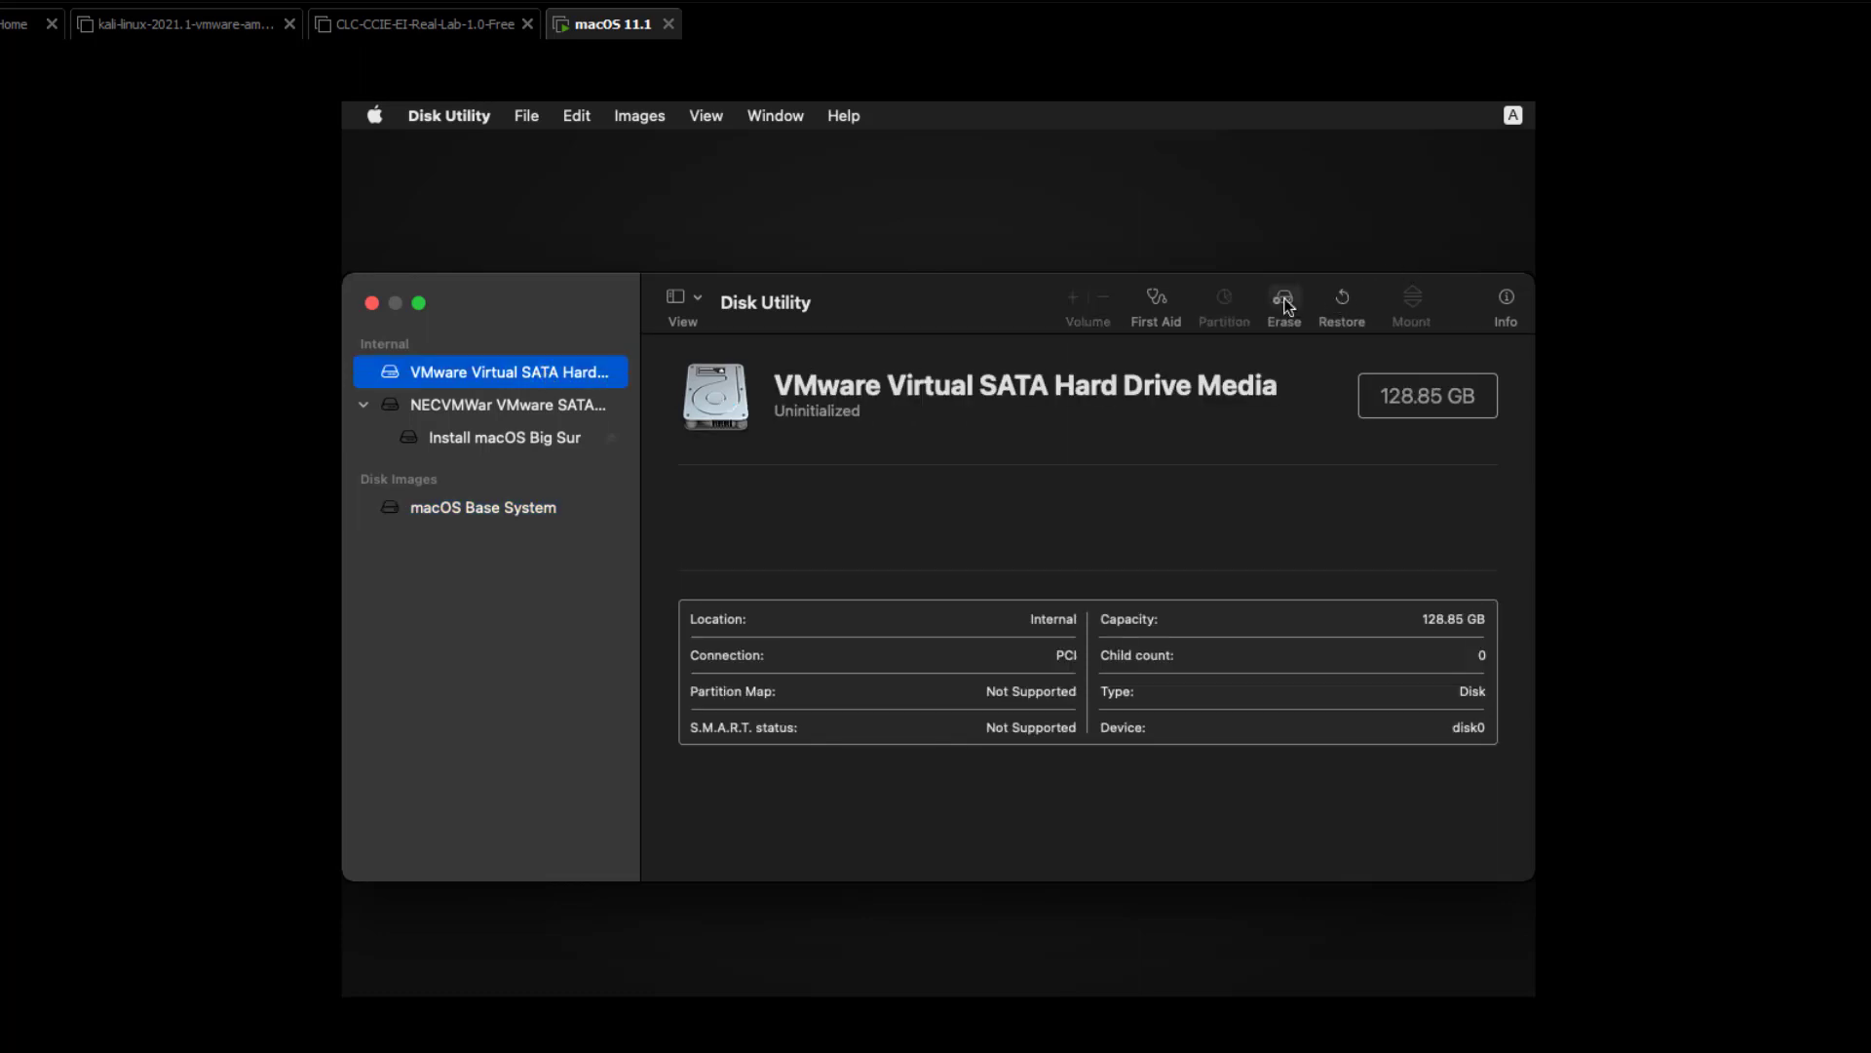
left_click(1284, 298)
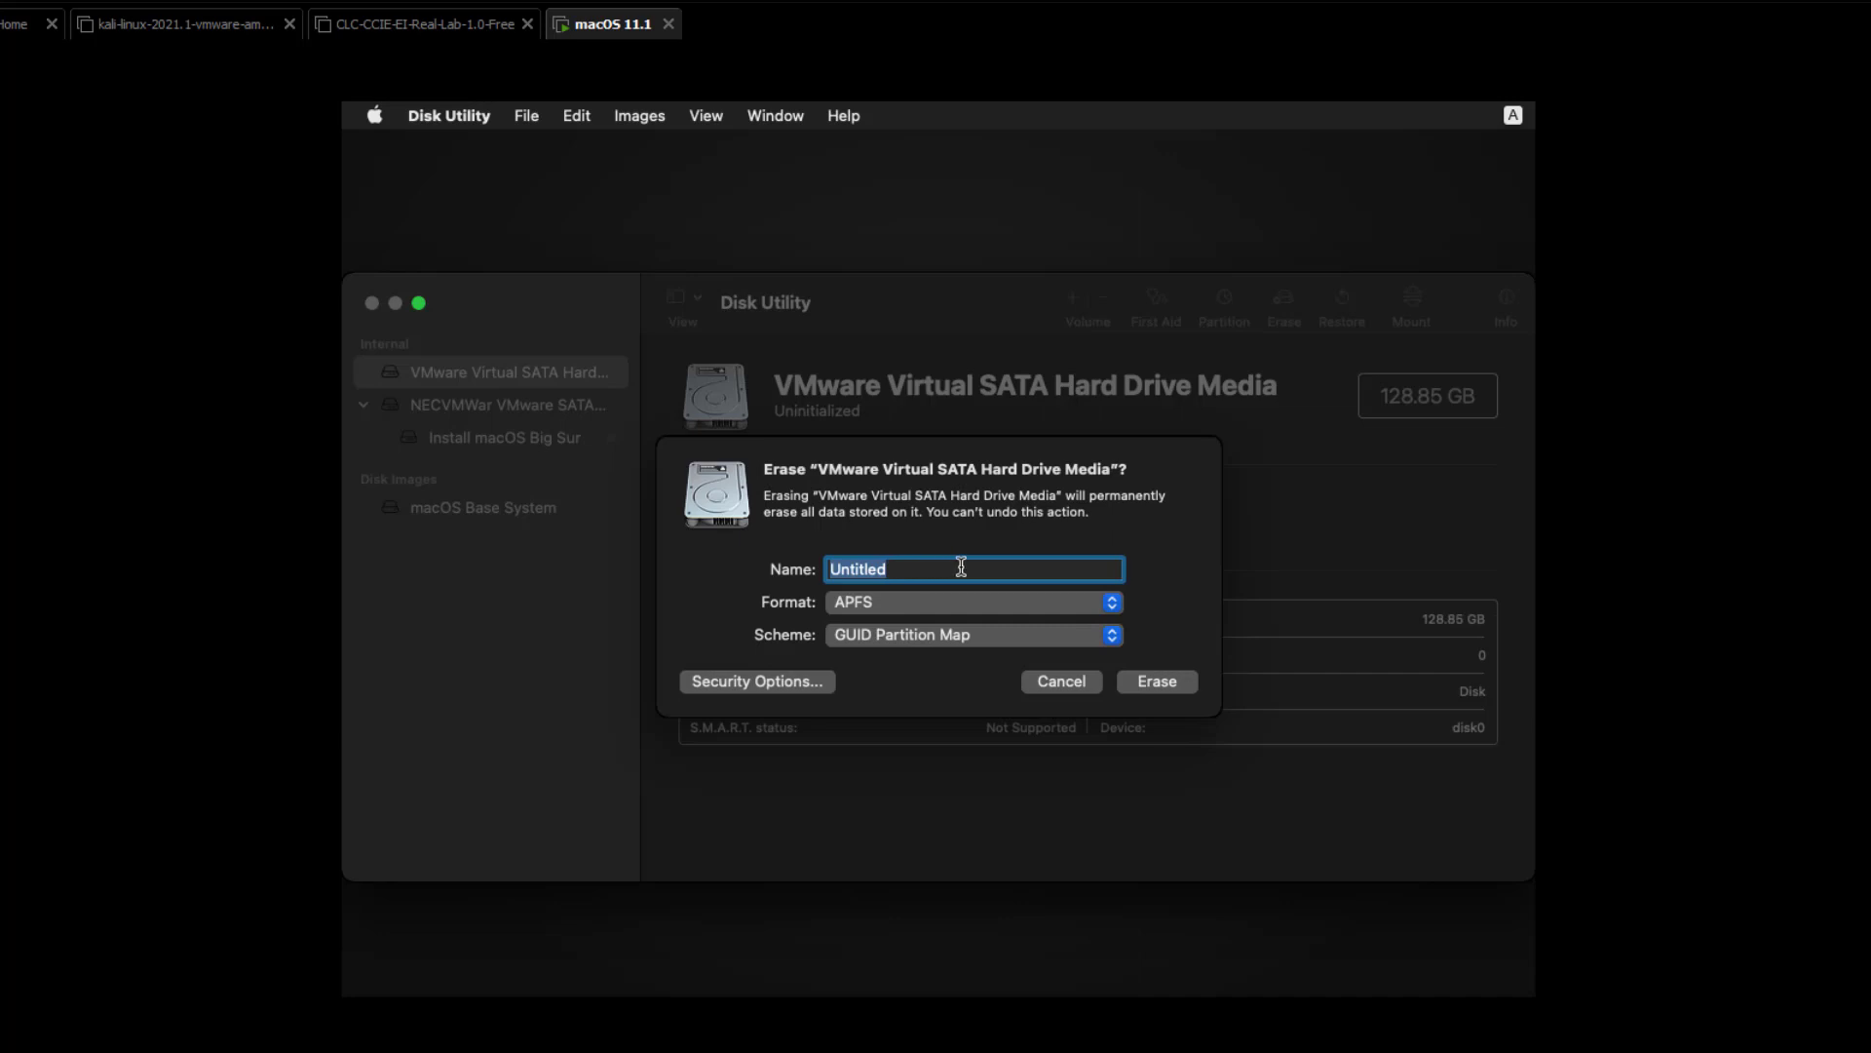
type("MAC")
left_click(1179, 686)
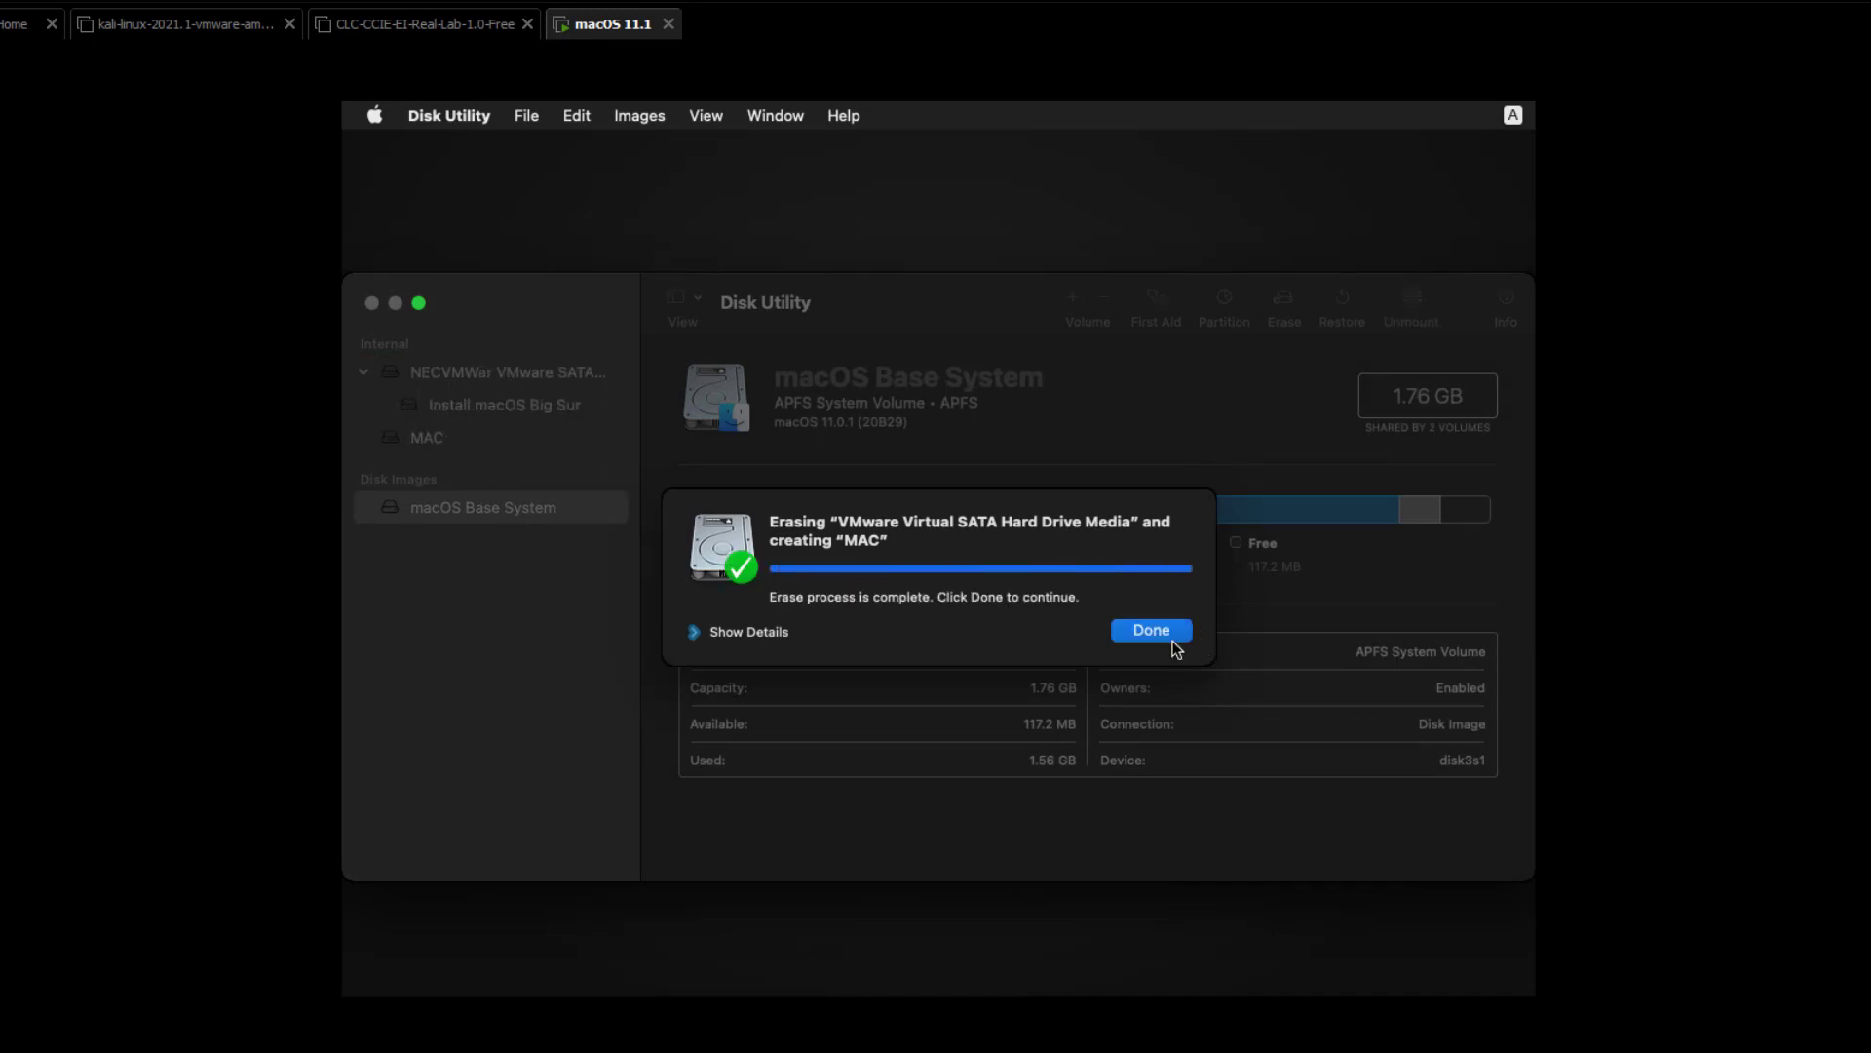
left_click(1156, 634)
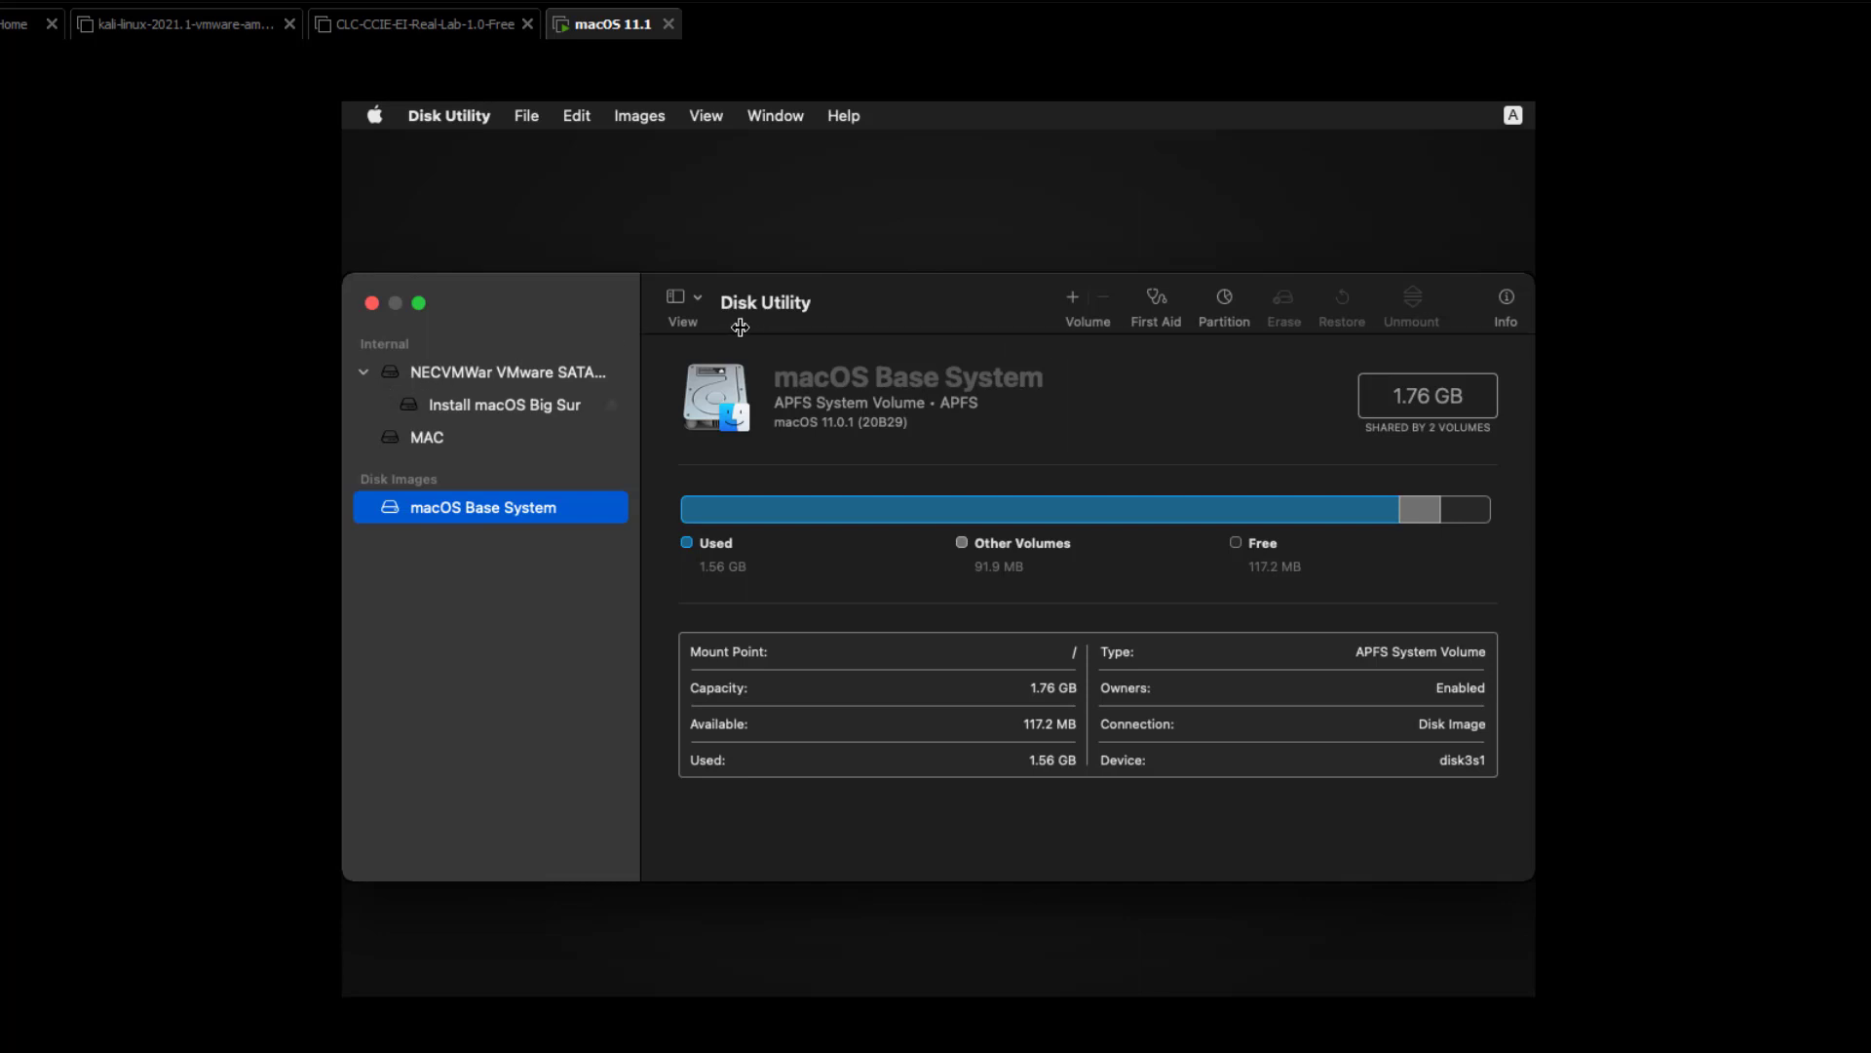
left_click(688, 303)
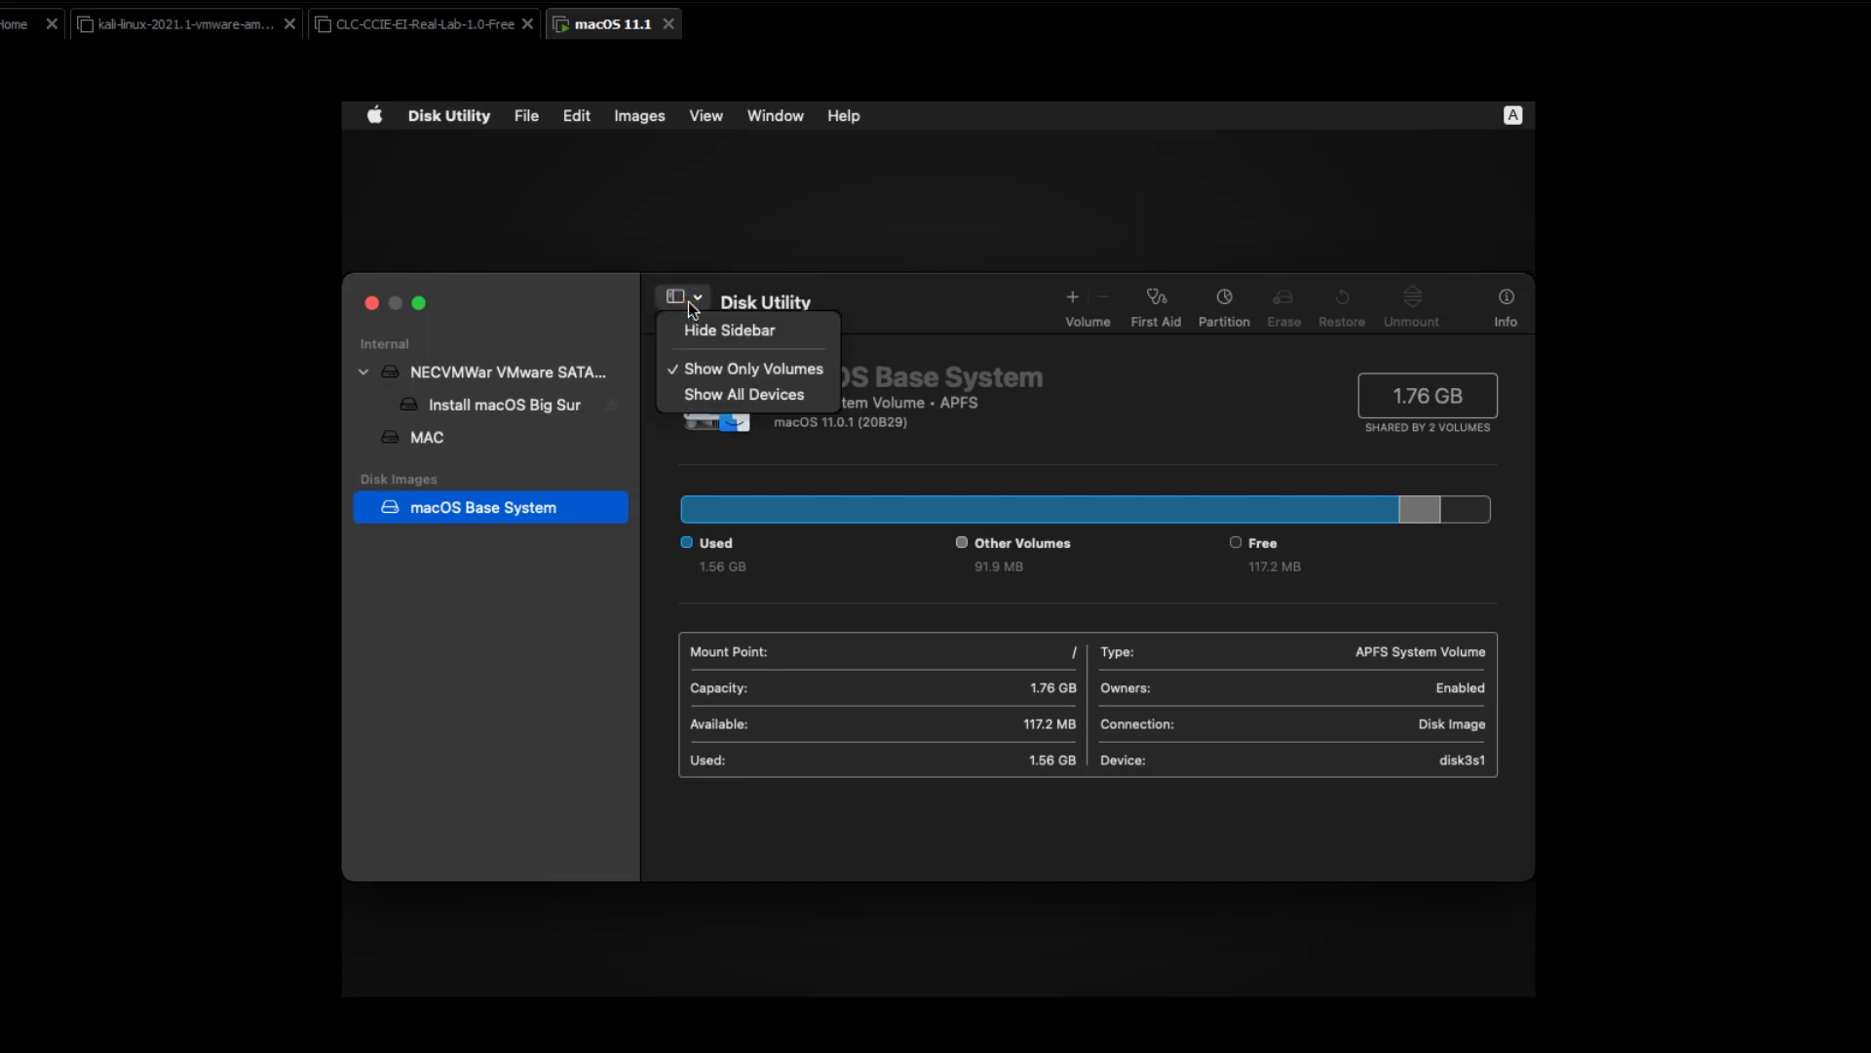
left_click(372, 302)
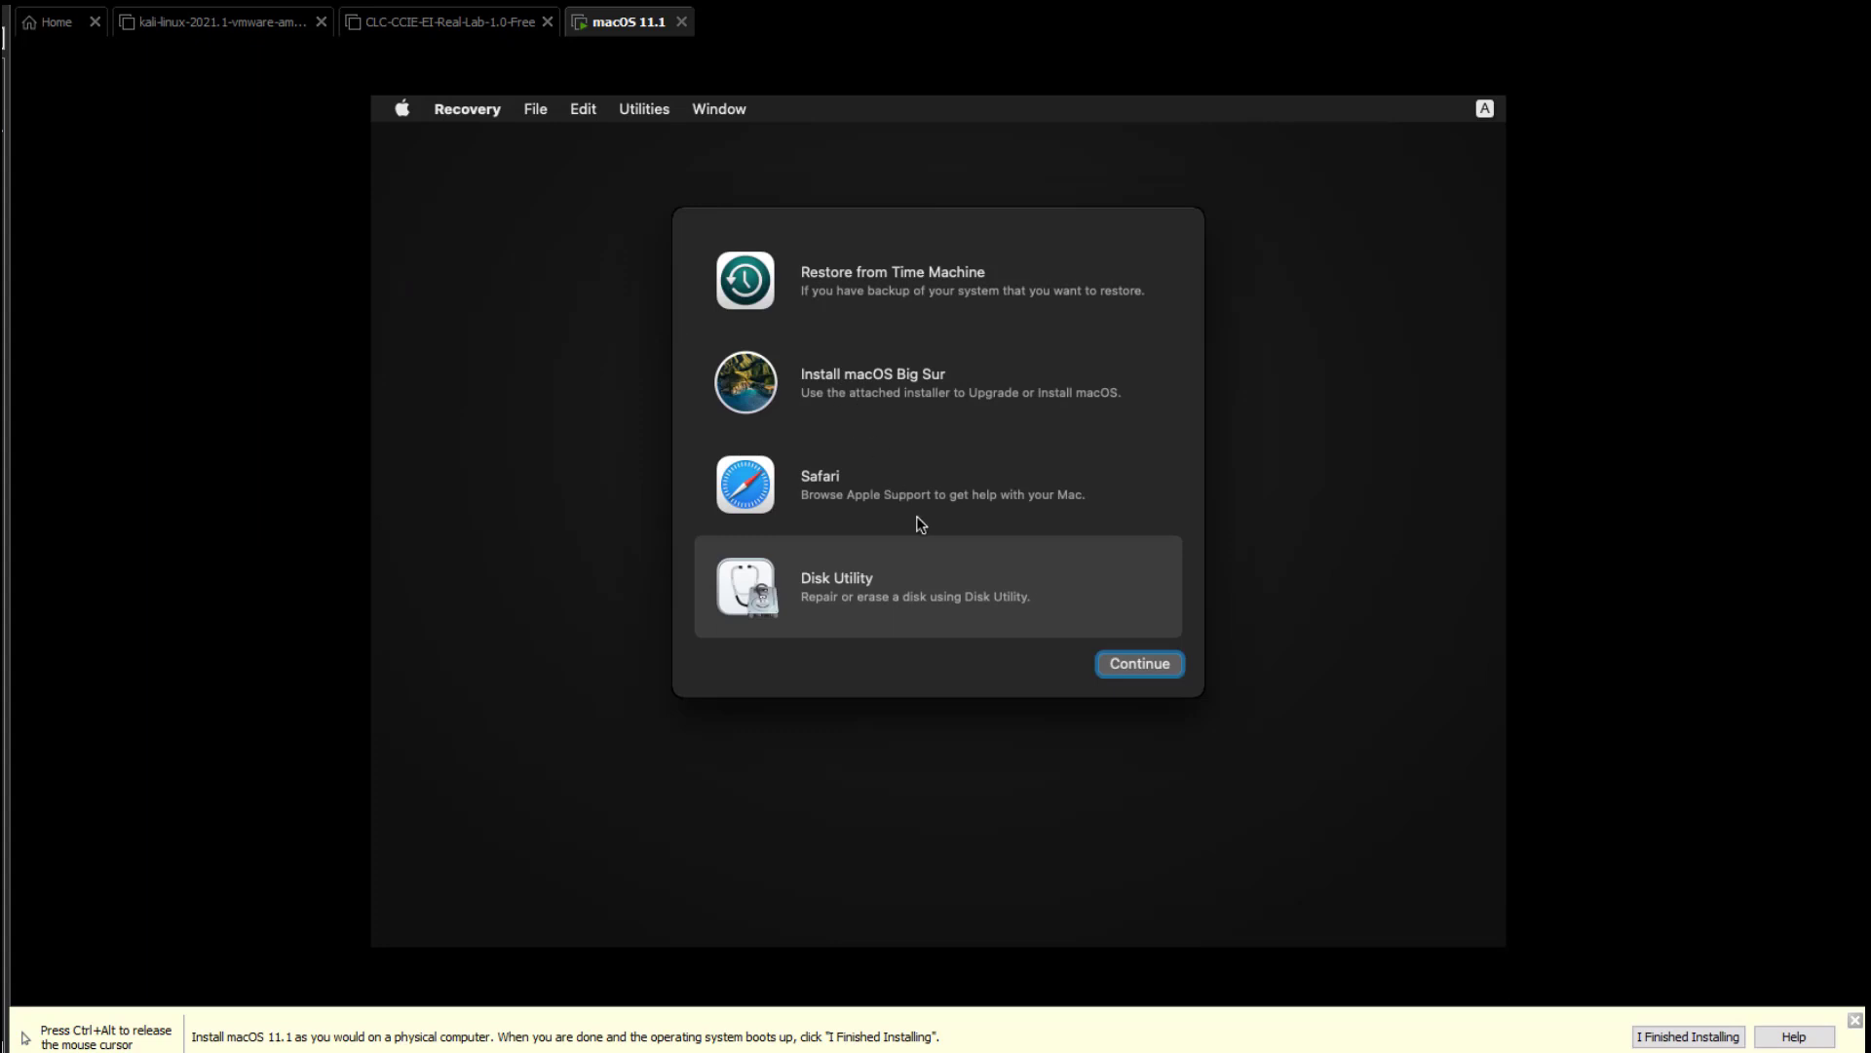
Choose Install macOS Big Sur and continue past the installer's introduction.
key("ctrl+alt")
left_click(374, 538)
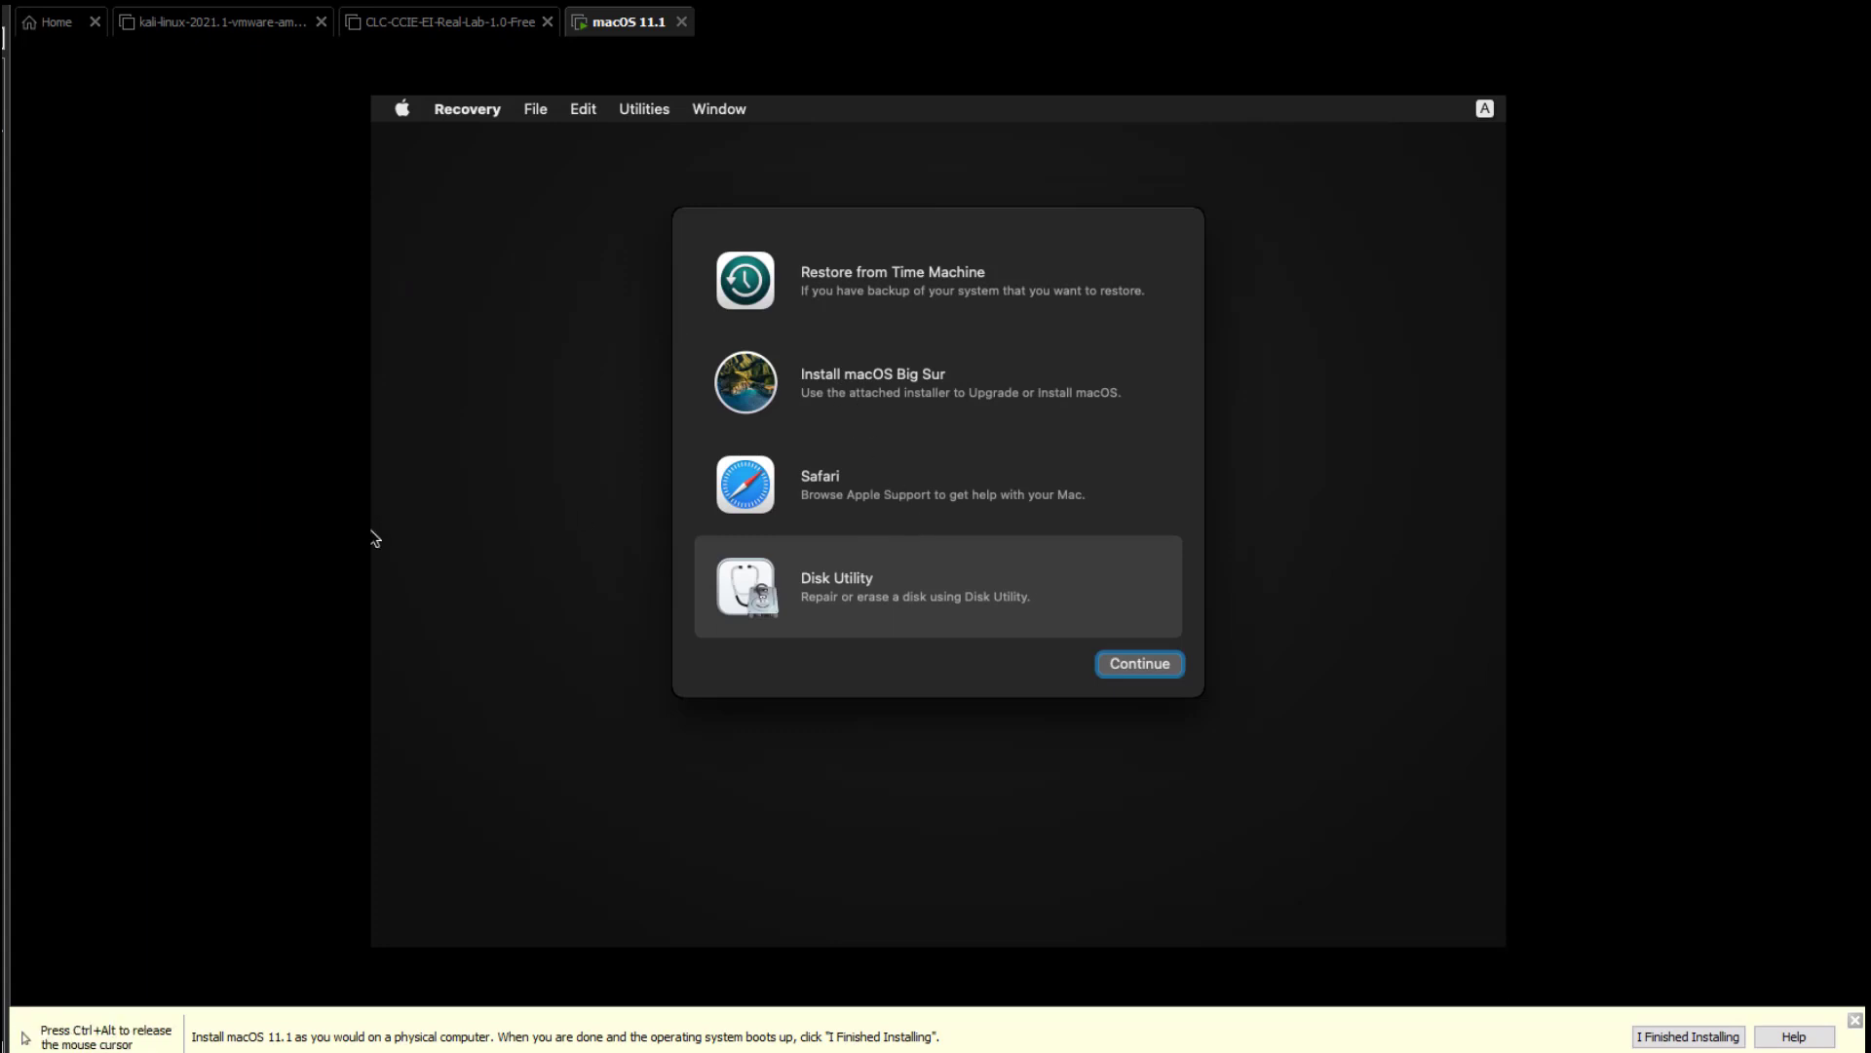
left_click(936, 396)
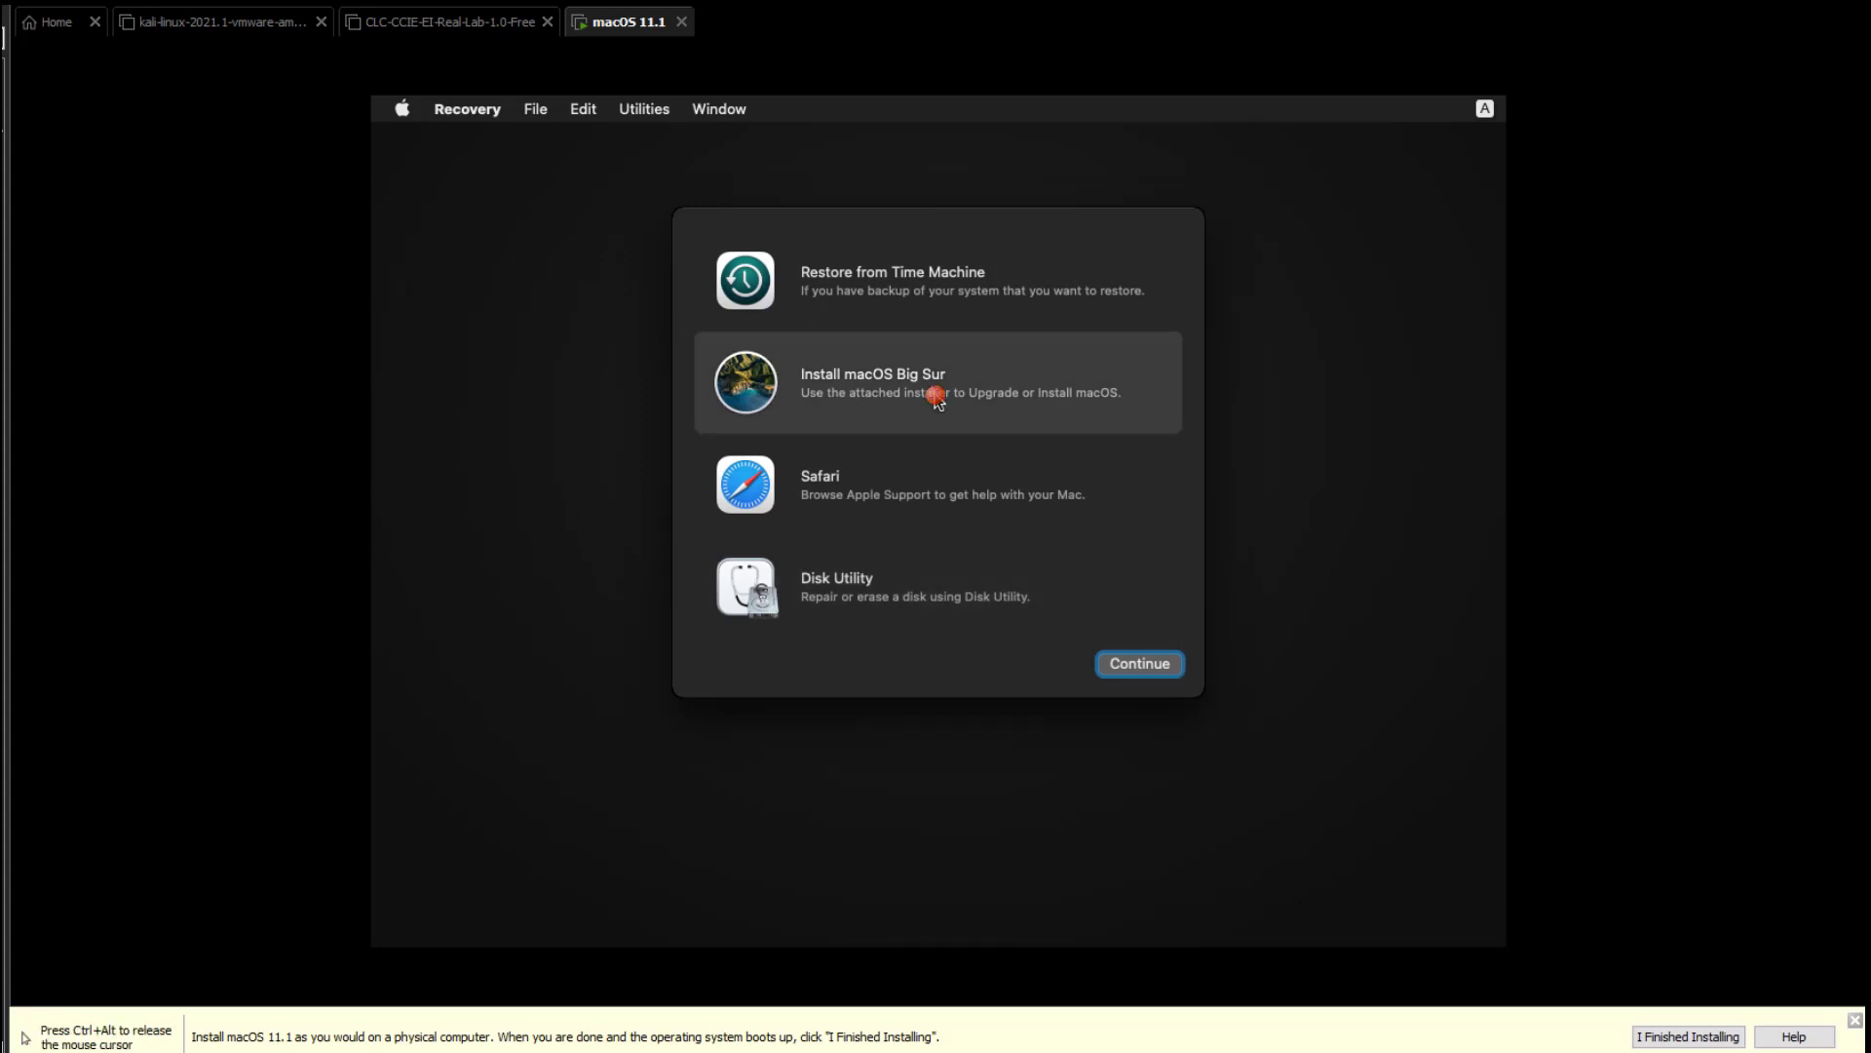
left_click(1162, 660)
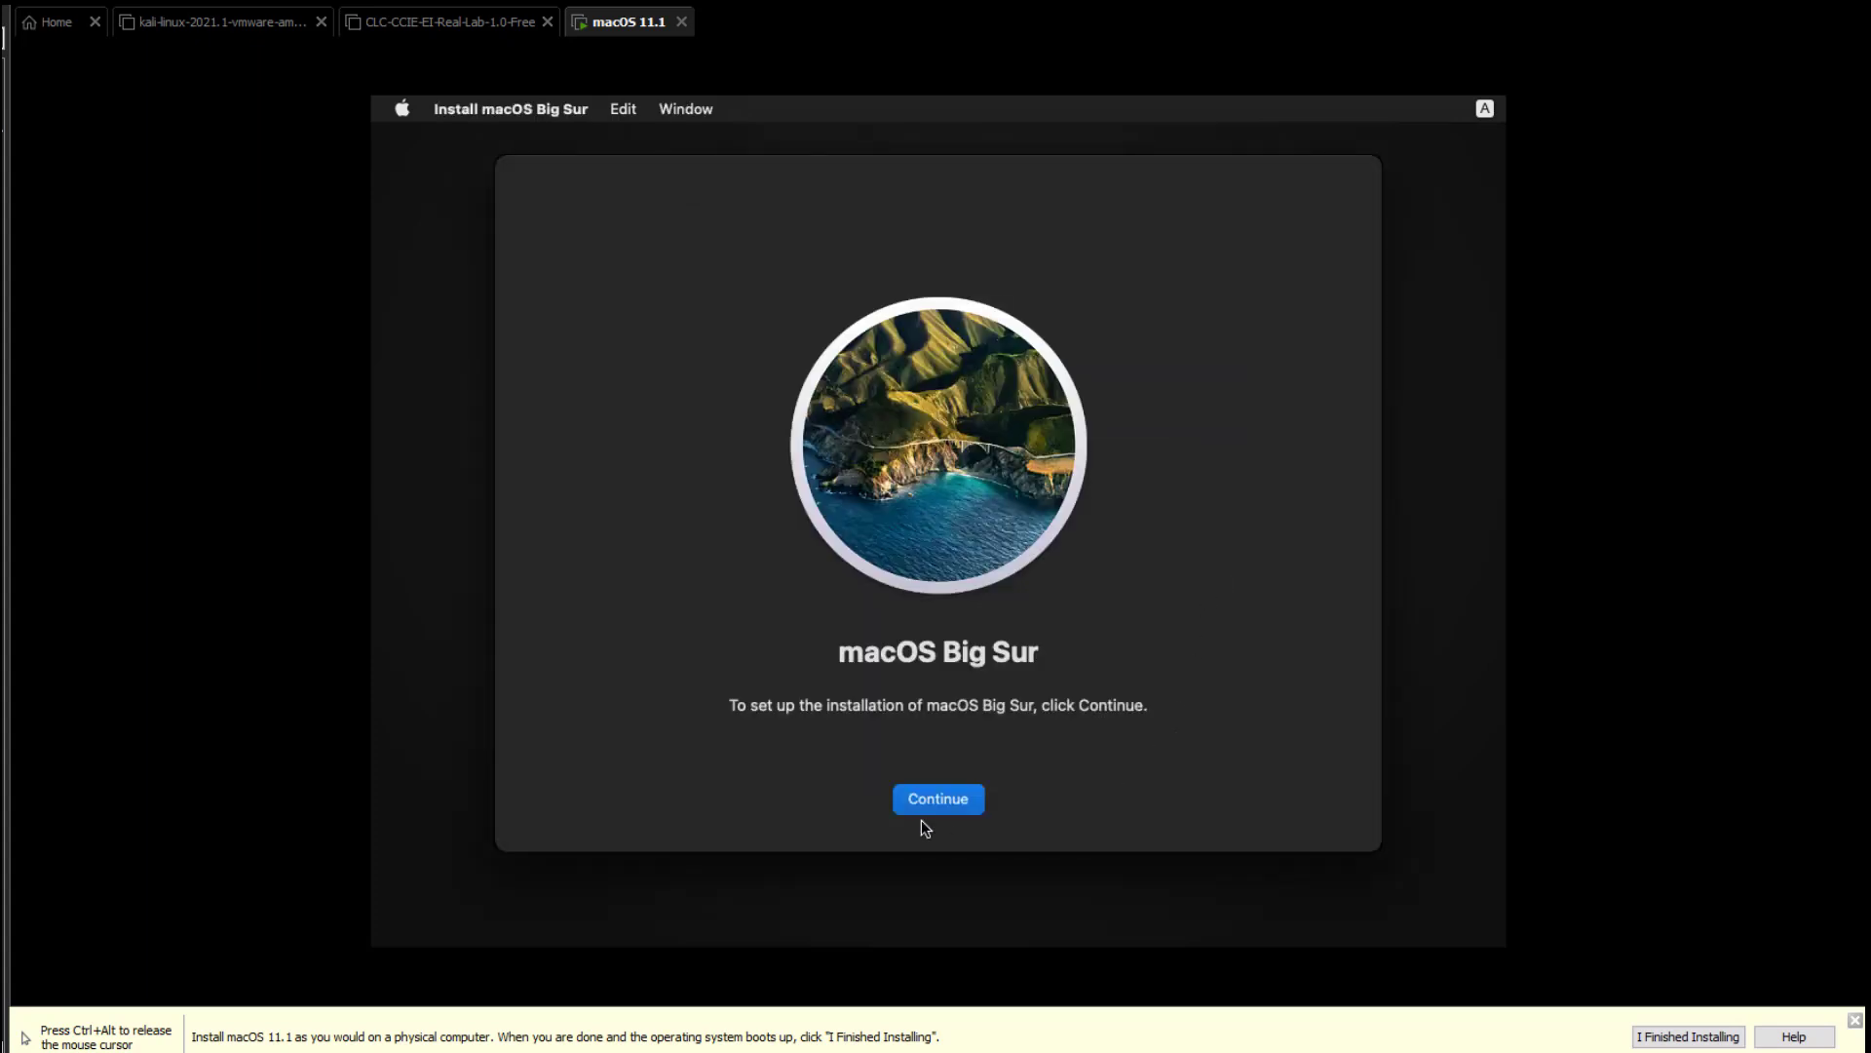
Agree to the software license and start installing onto the MAC disk.
left_click(968, 799)
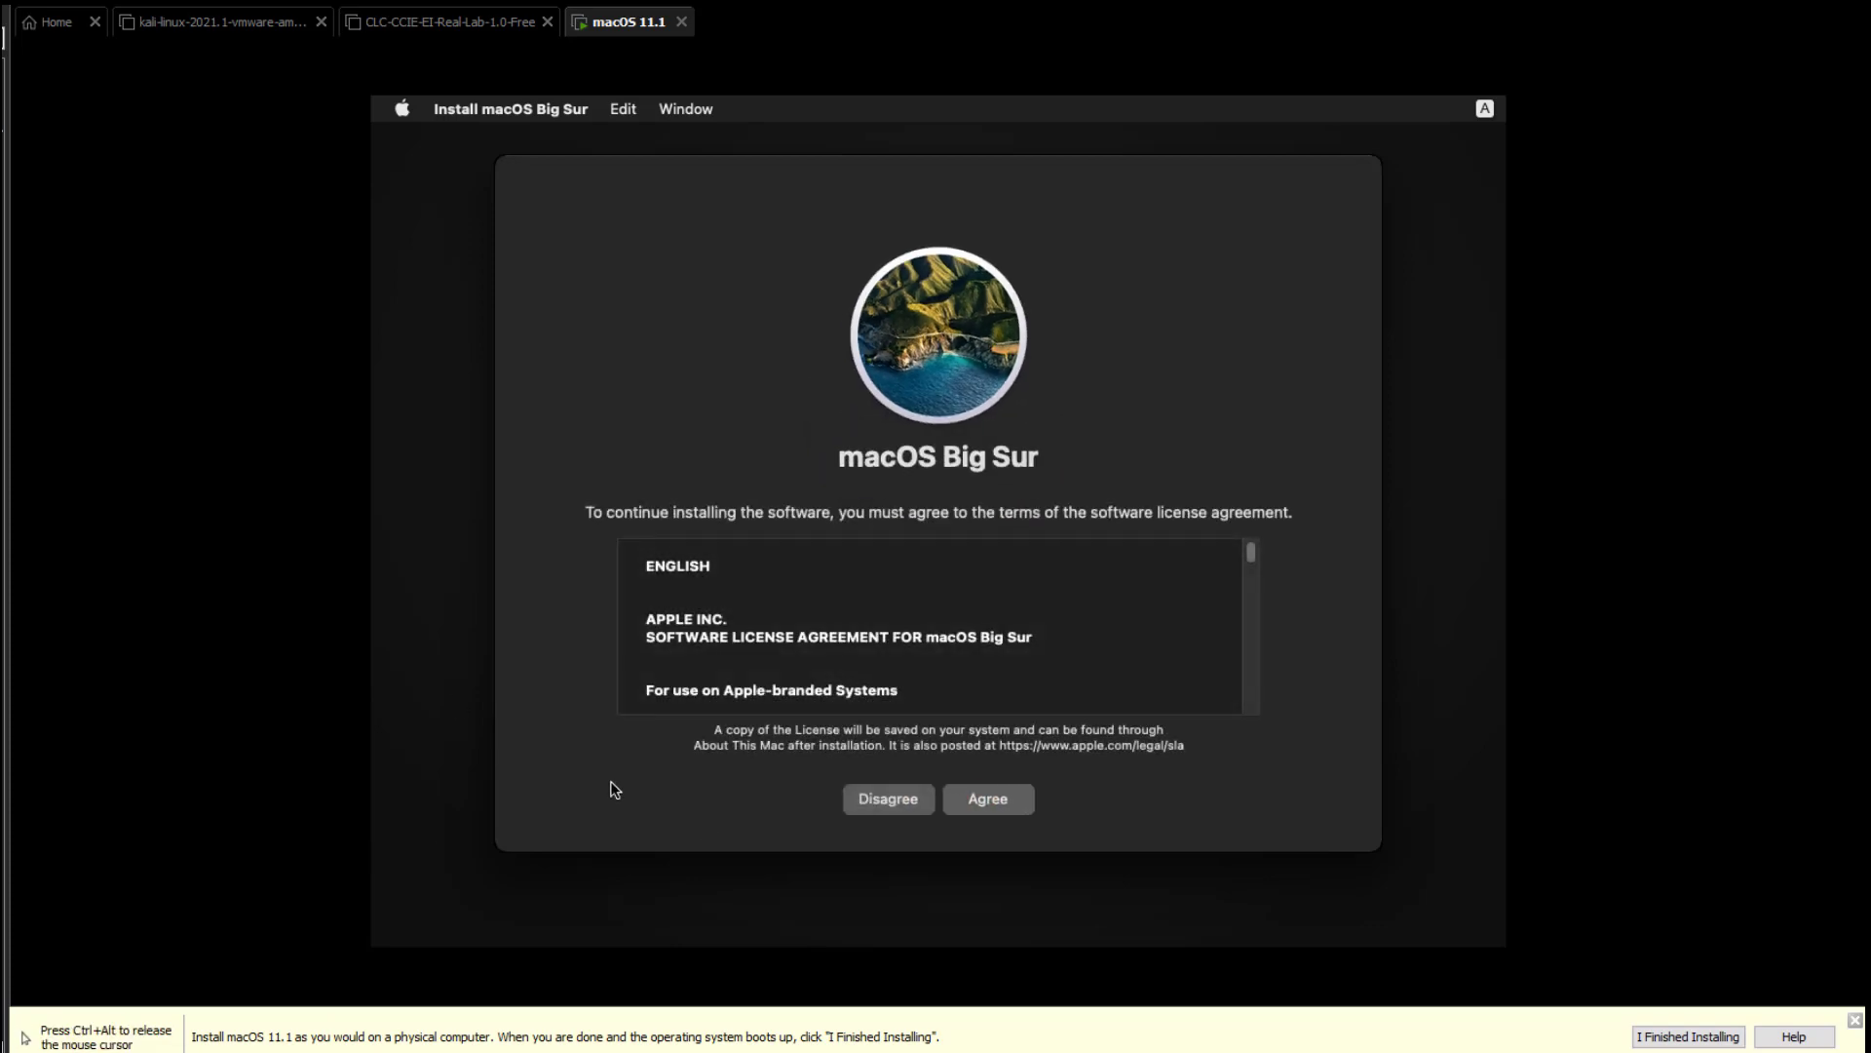
left_click(1007, 803)
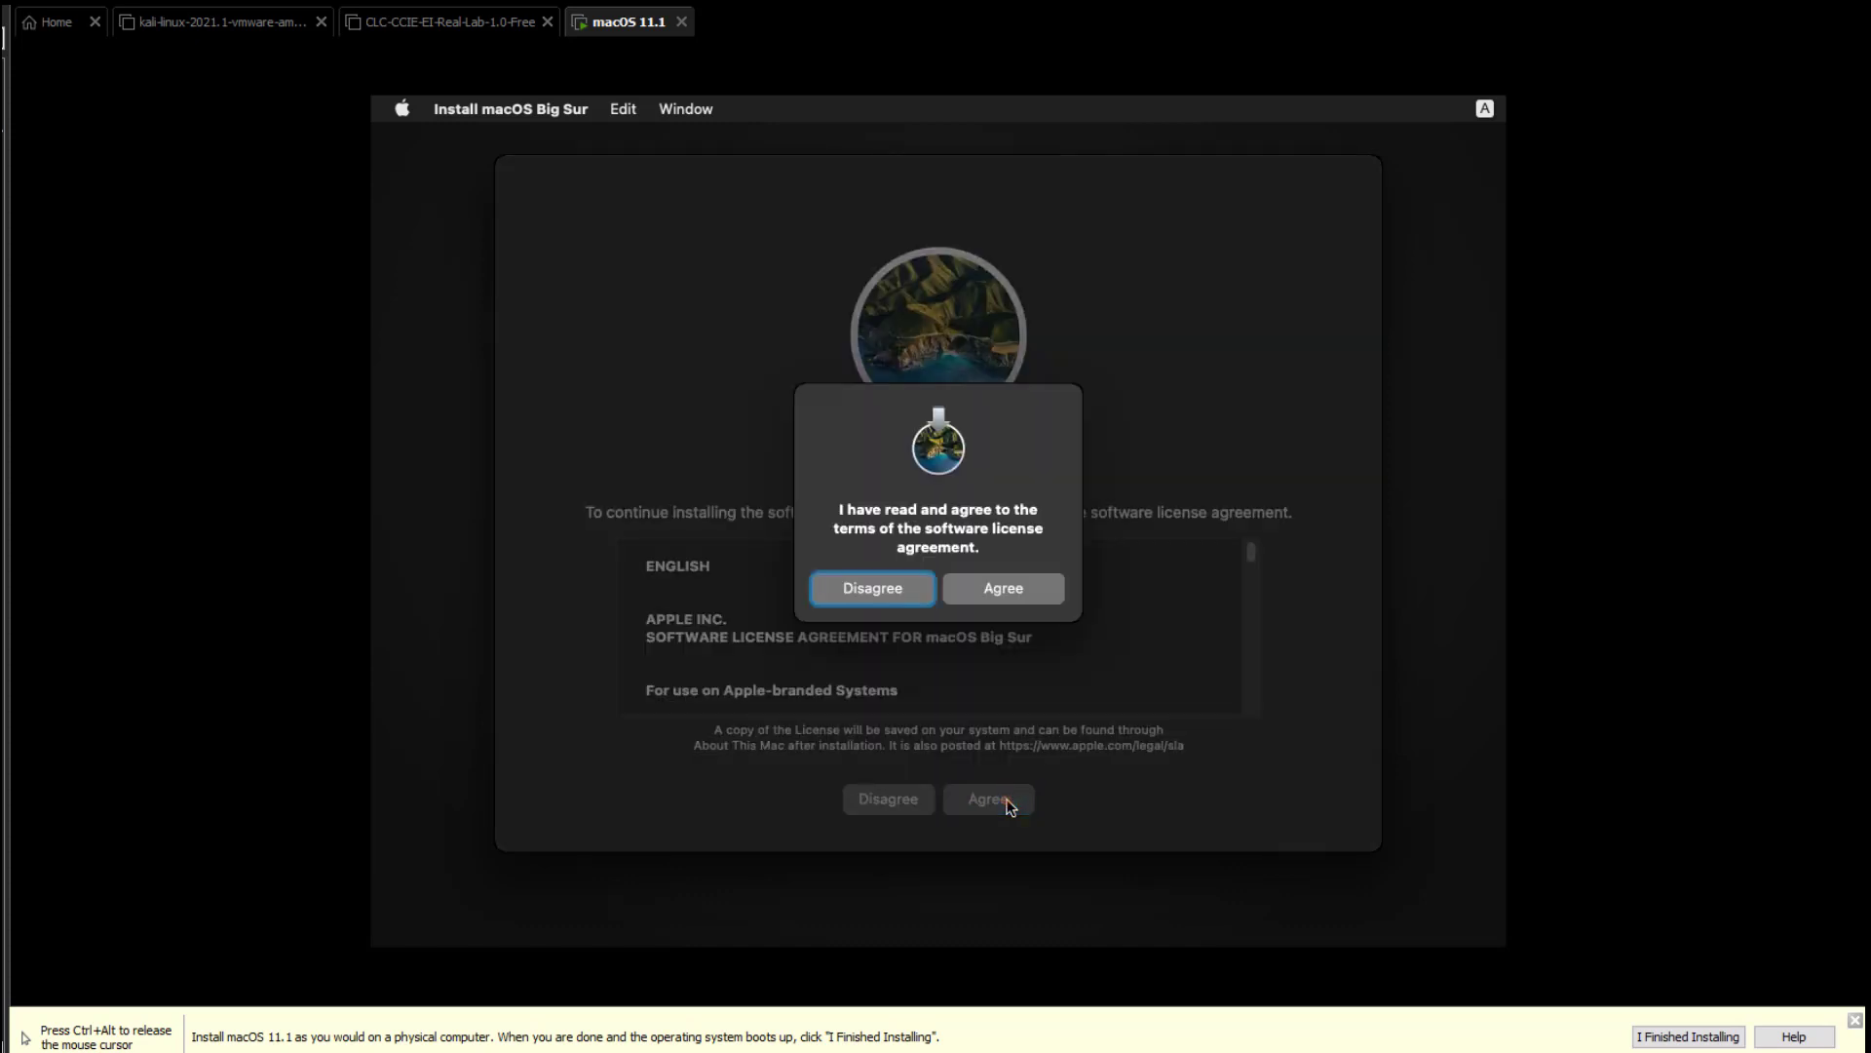
left_click(1000, 595)
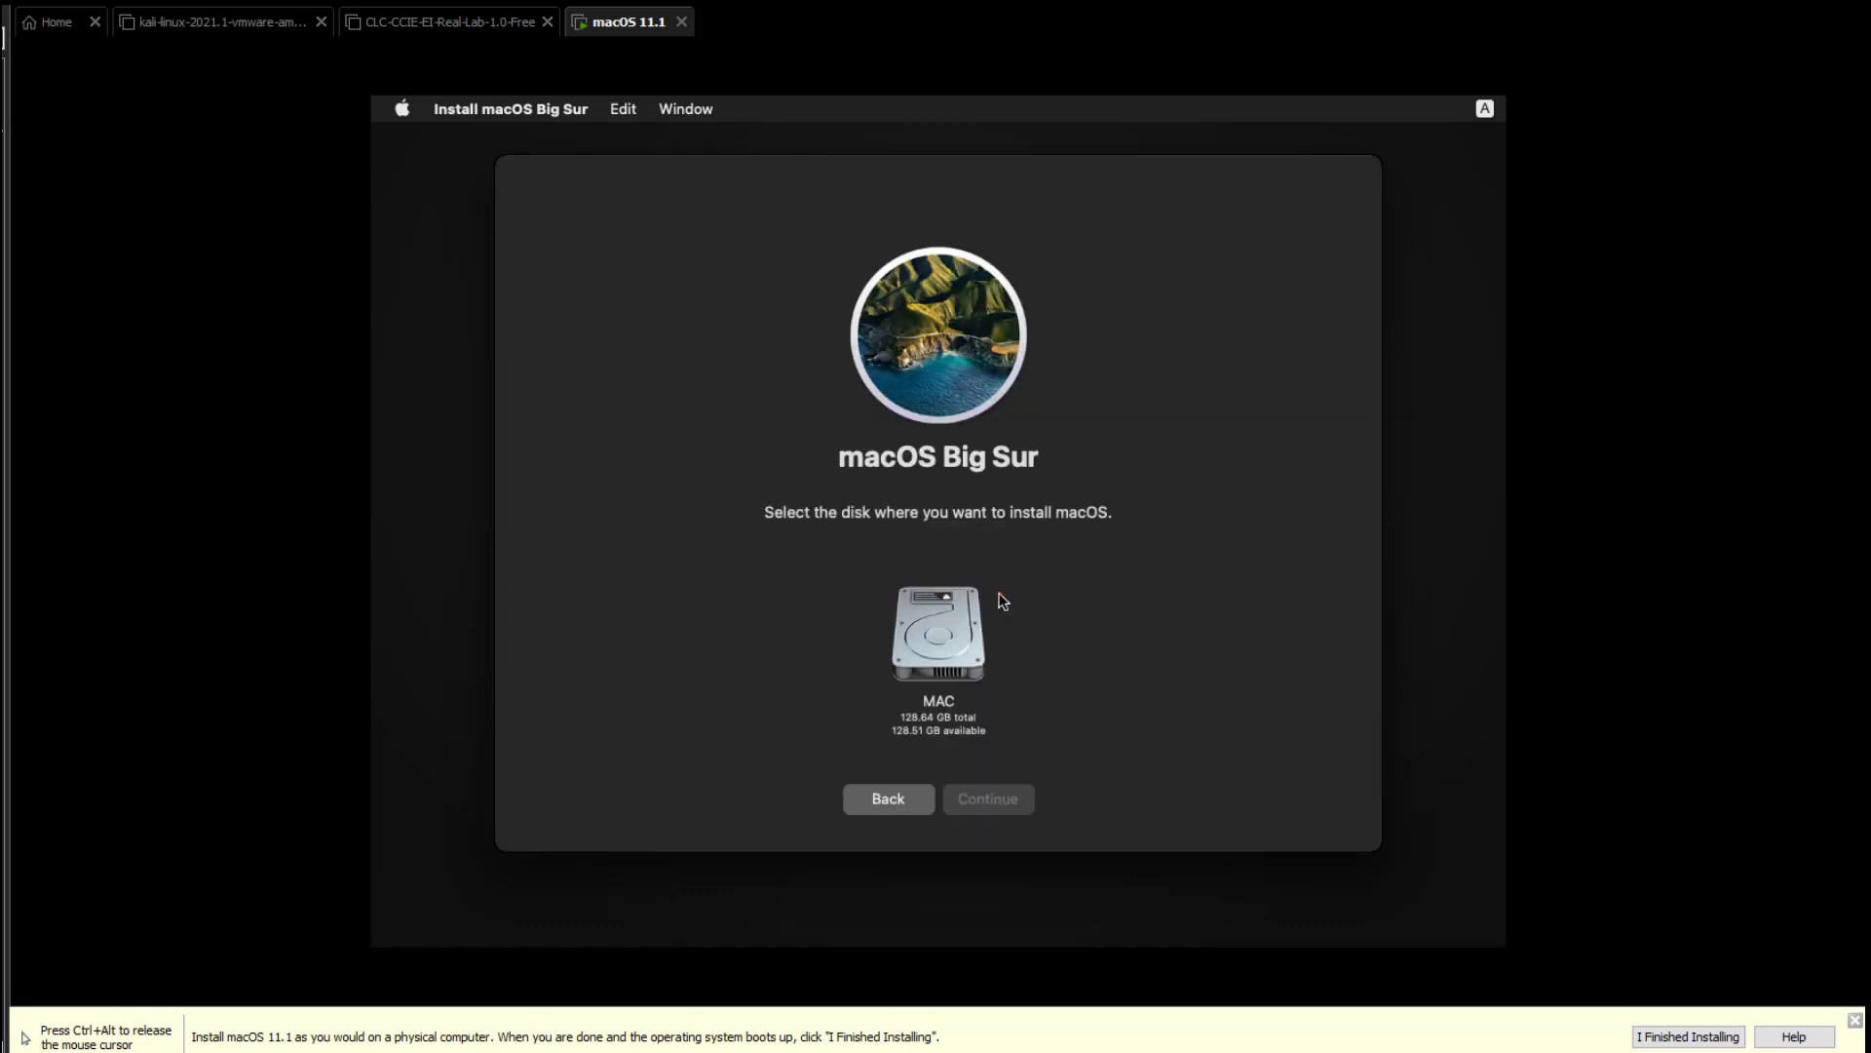
left_click(927, 645)
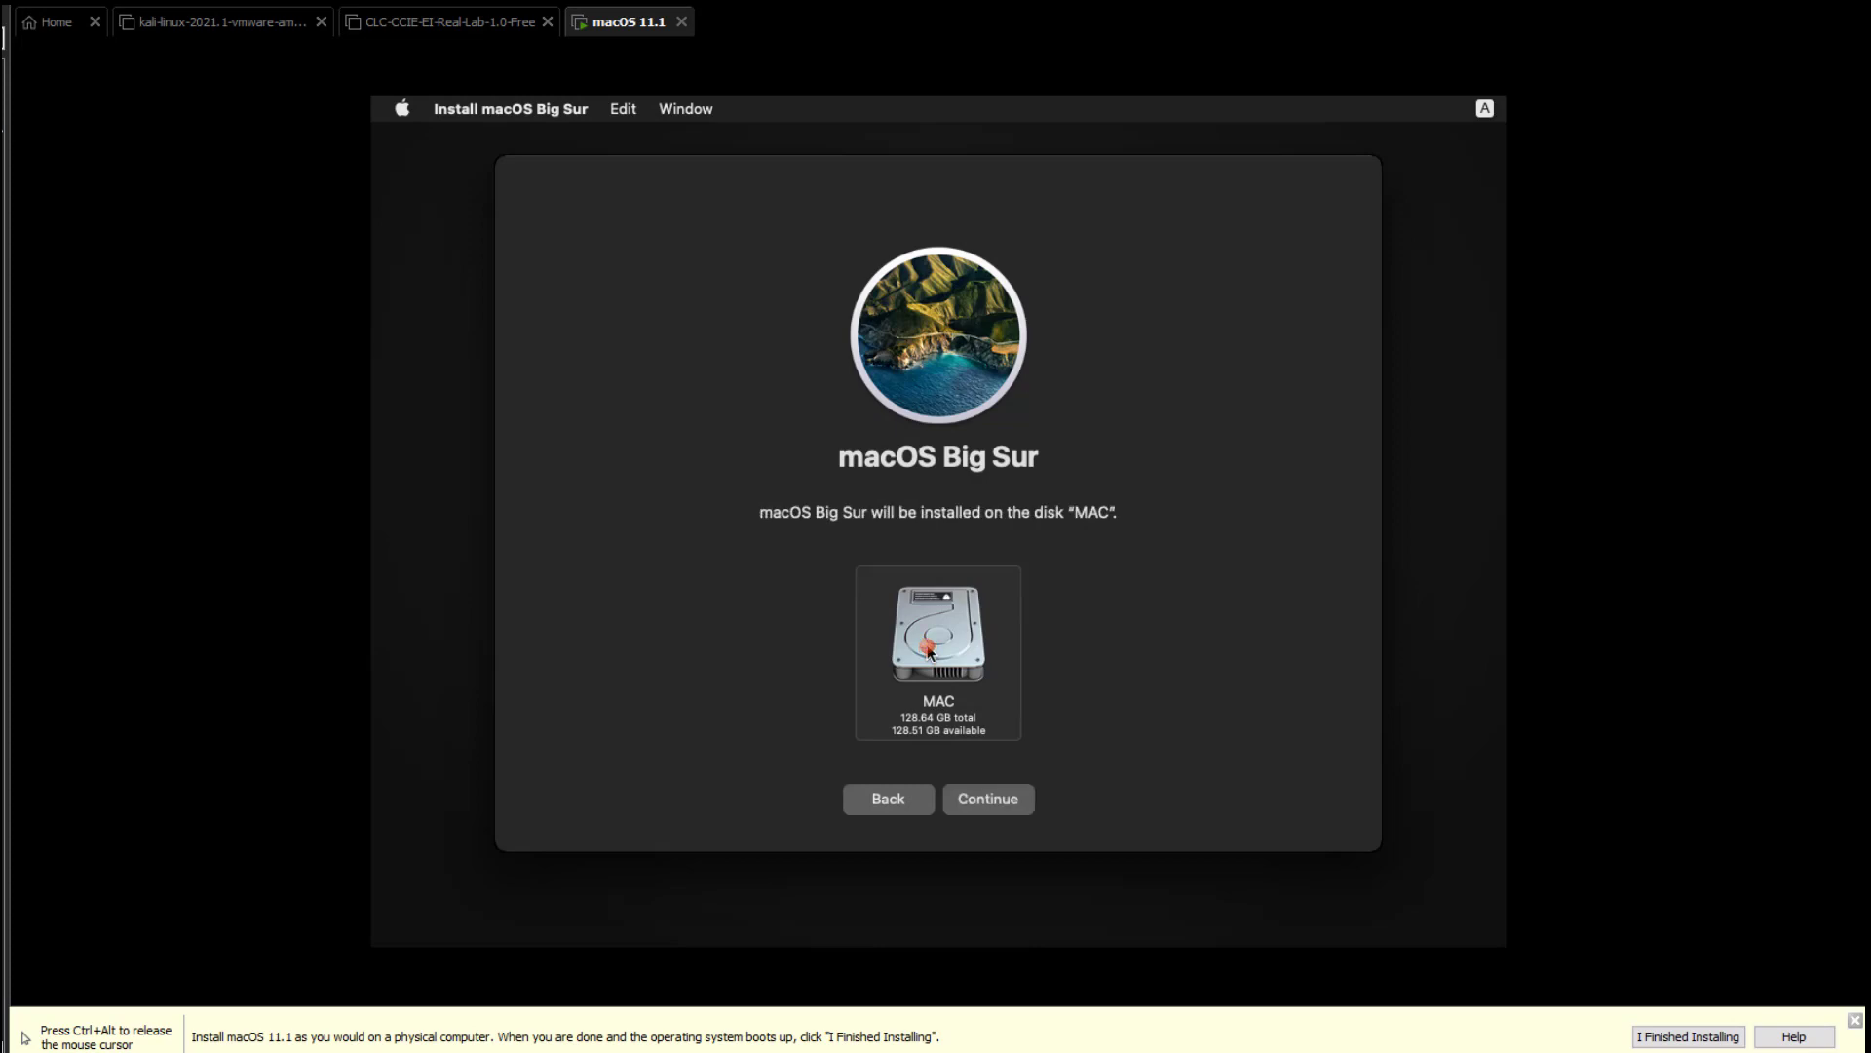
left_click(986, 797)
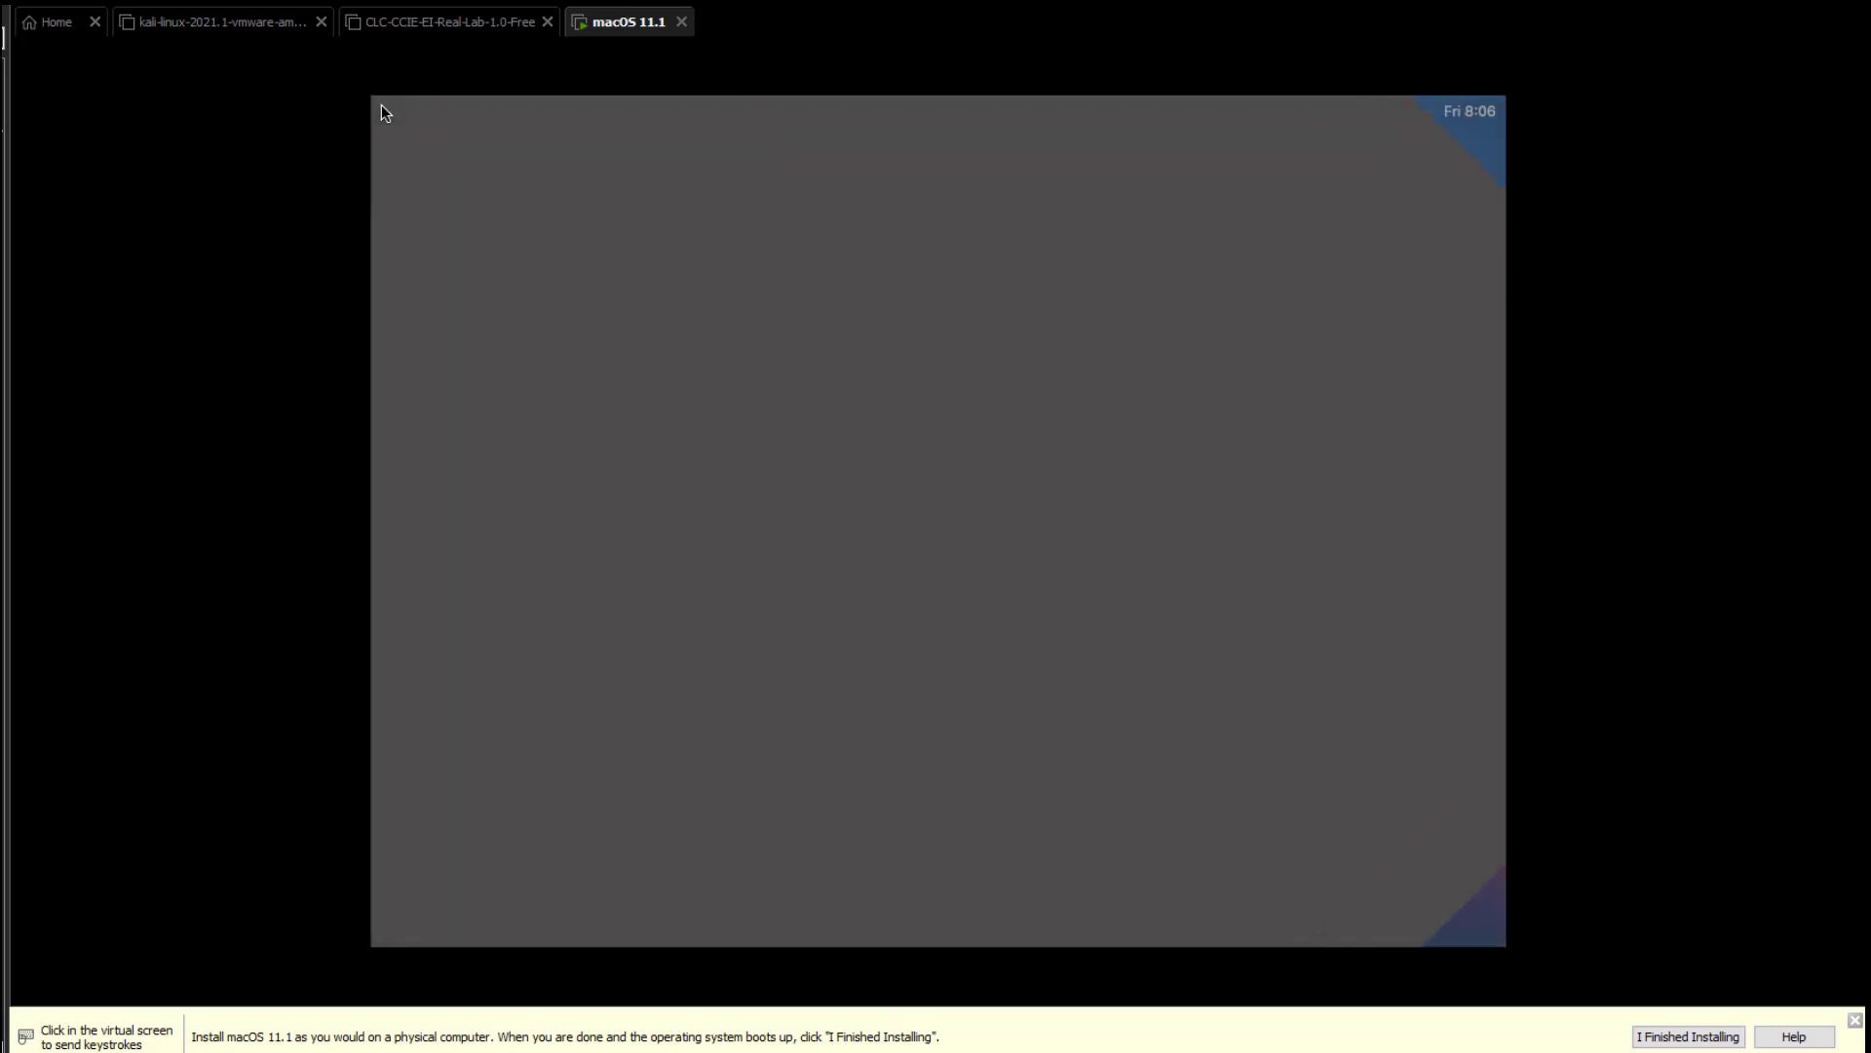
Scroll the country list and pick India as the country.
left_click(985, 444)
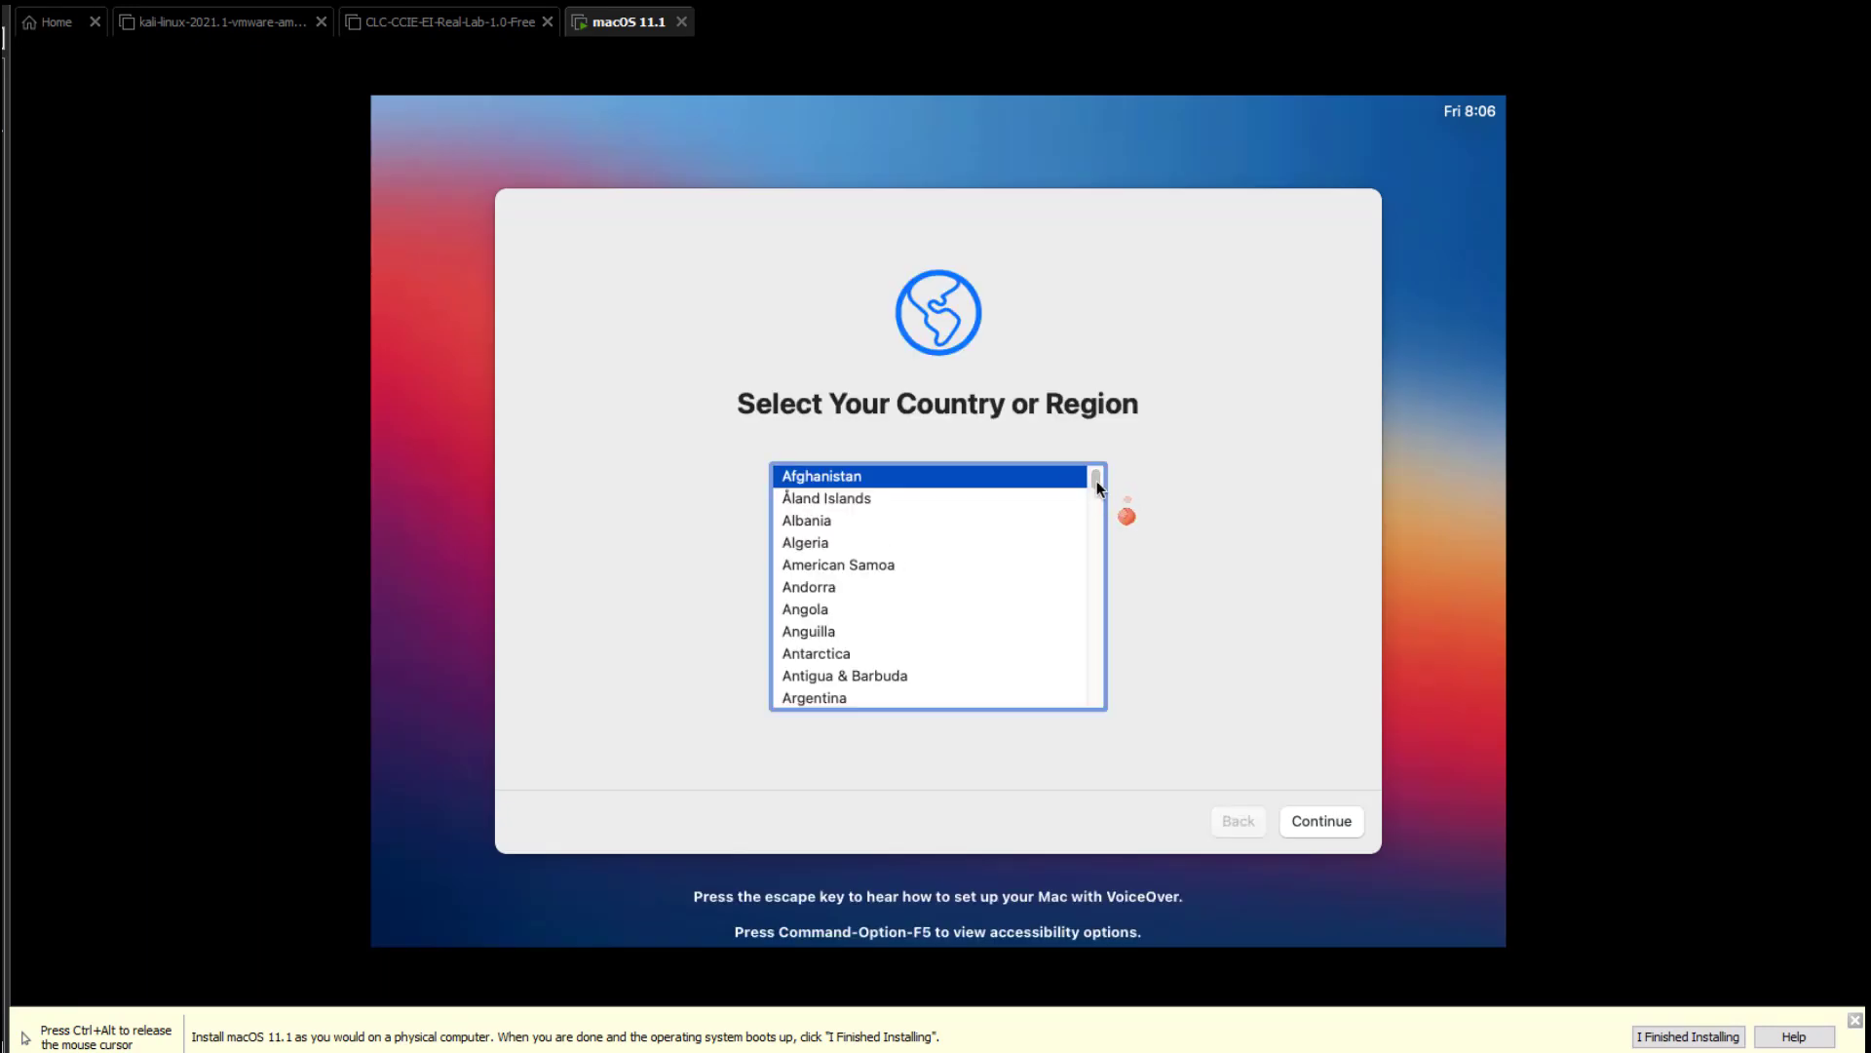
left_click_drag(1096, 482, 1095, 513)
left_click_drag(1096, 518, 1094, 573)
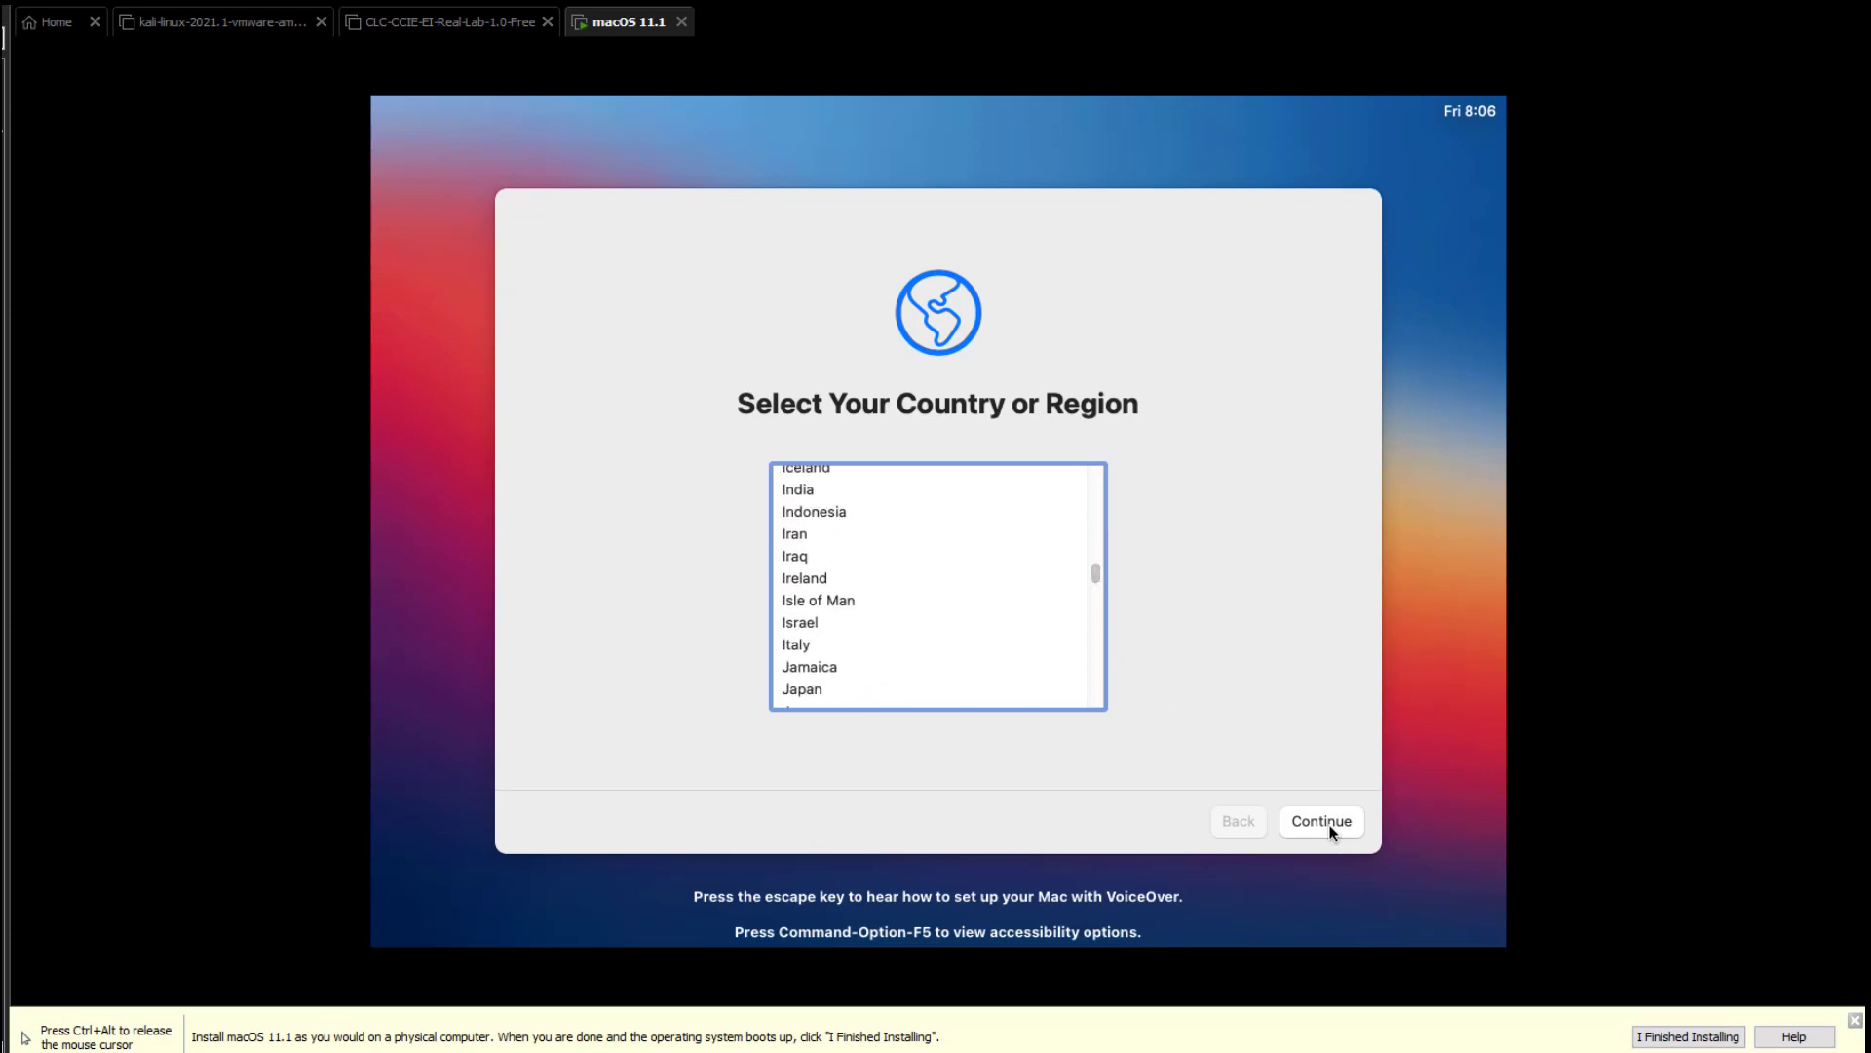
left_click(803, 493)
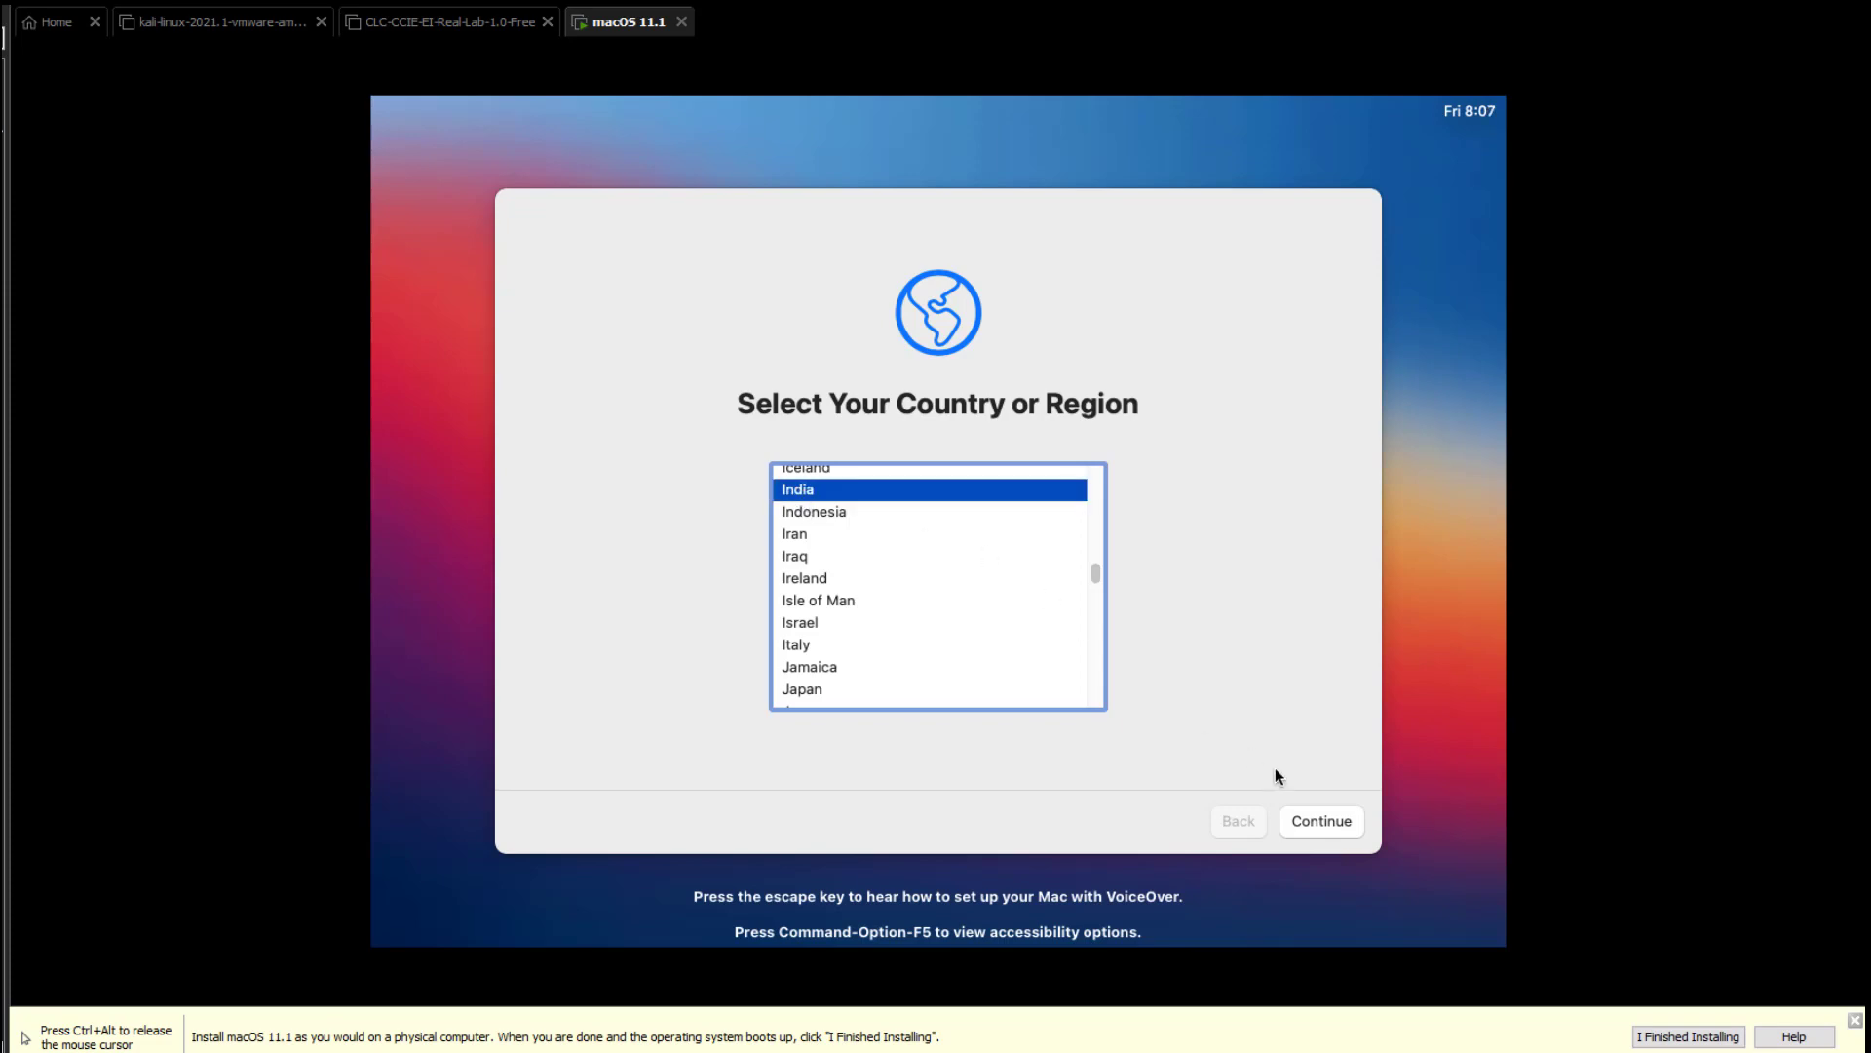
left_click(1333, 820)
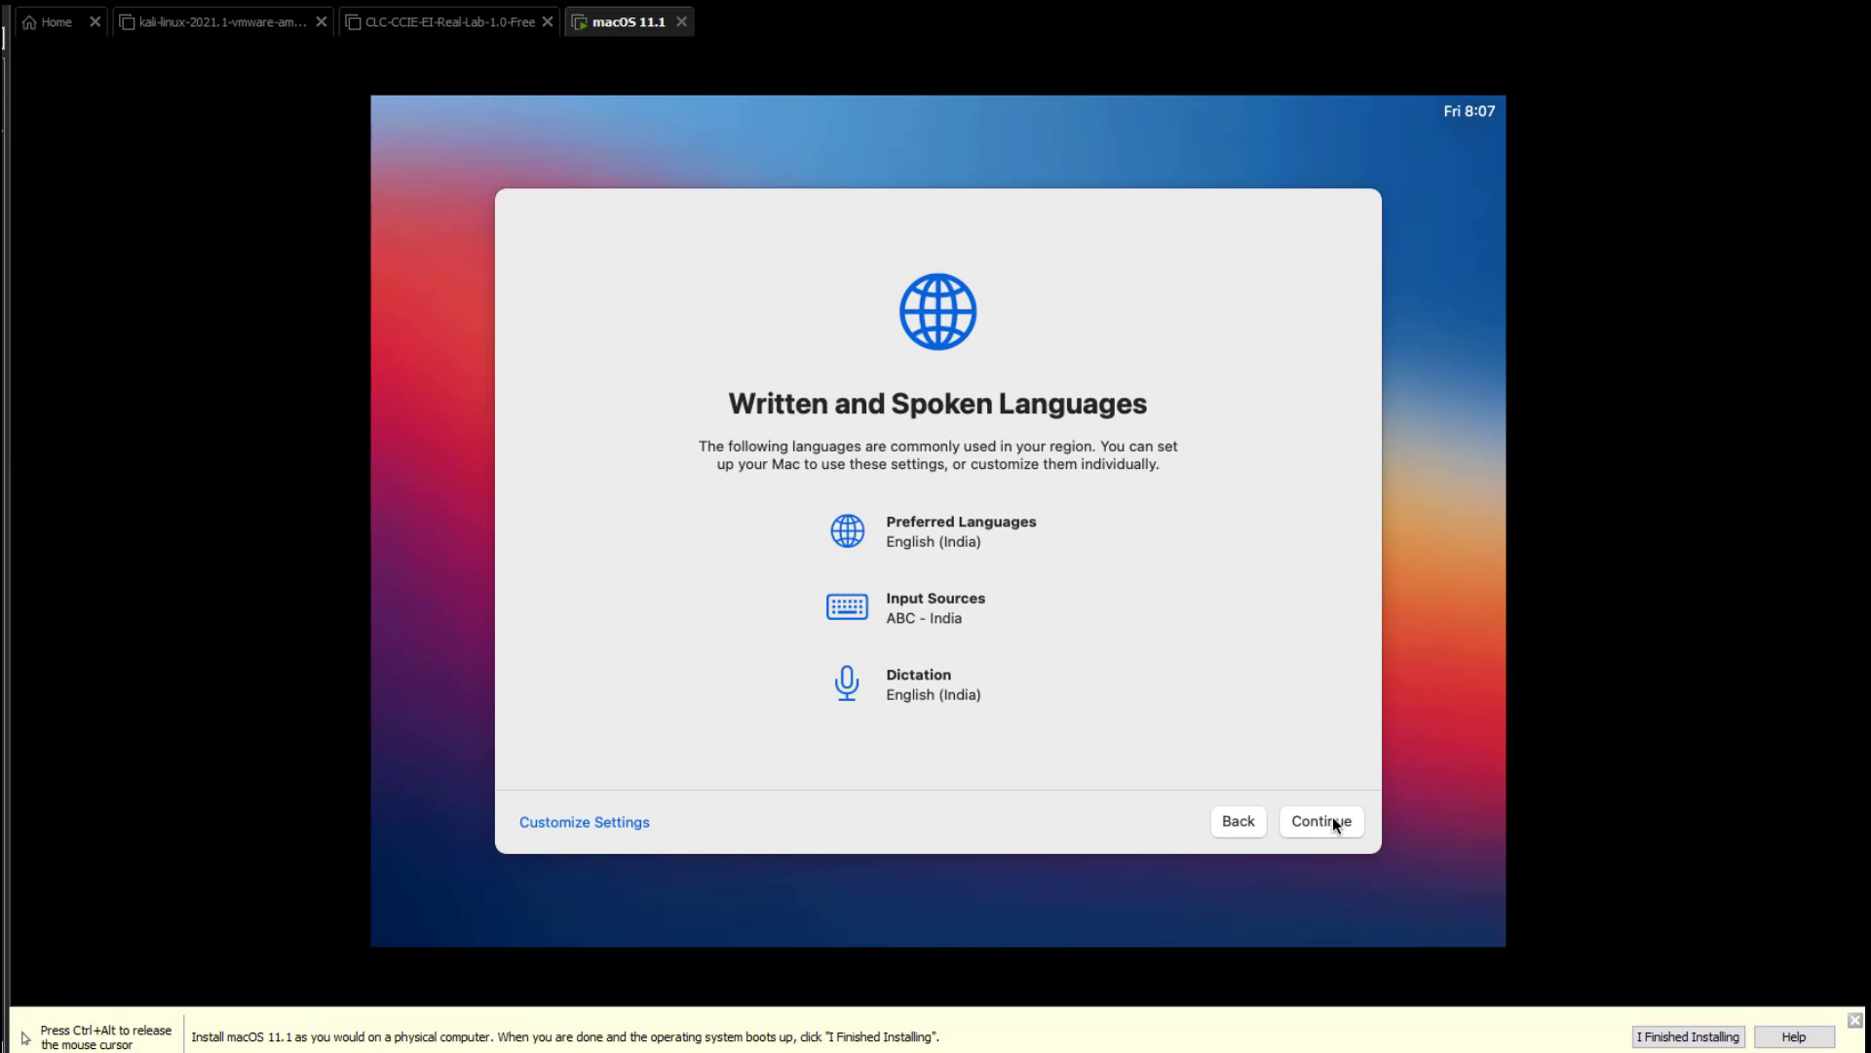
Accept the suggested languages, skip Accessibility, accept Data & Privacy, and skip Migration Assistant.
left_click(1335, 822)
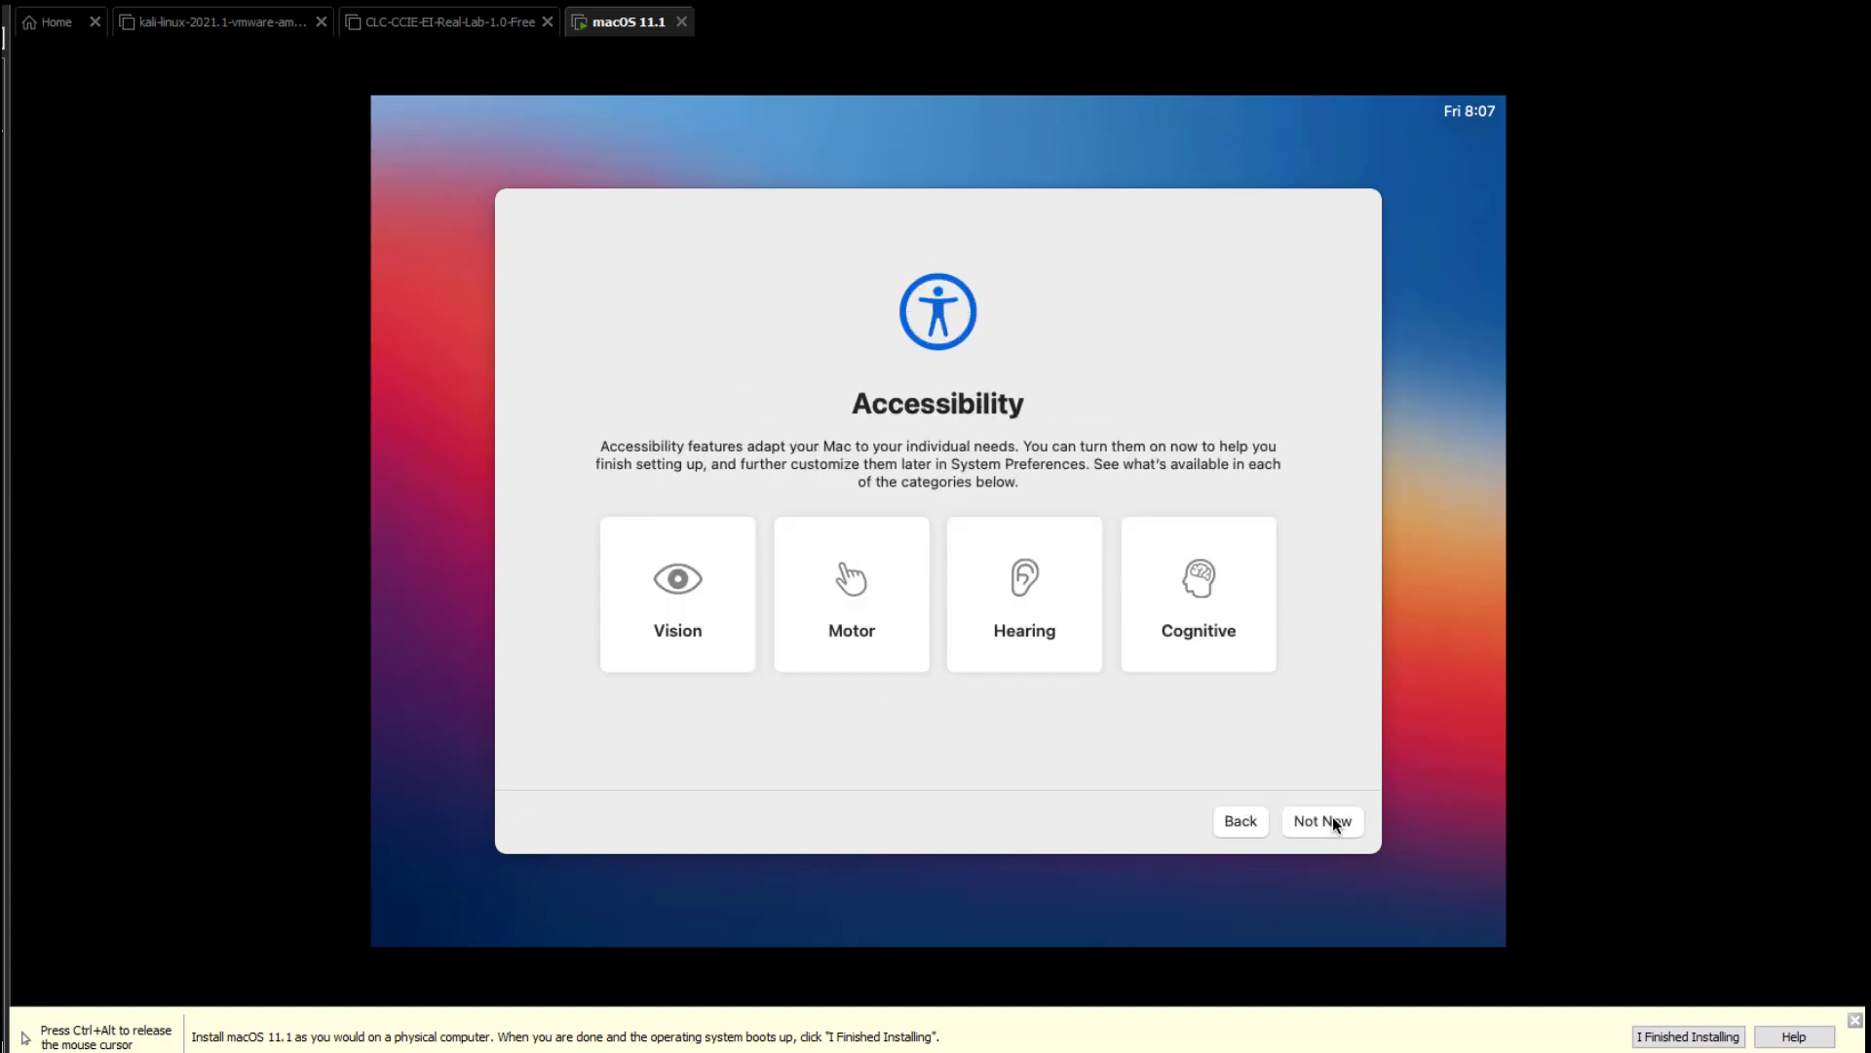
left_click(1334, 822)
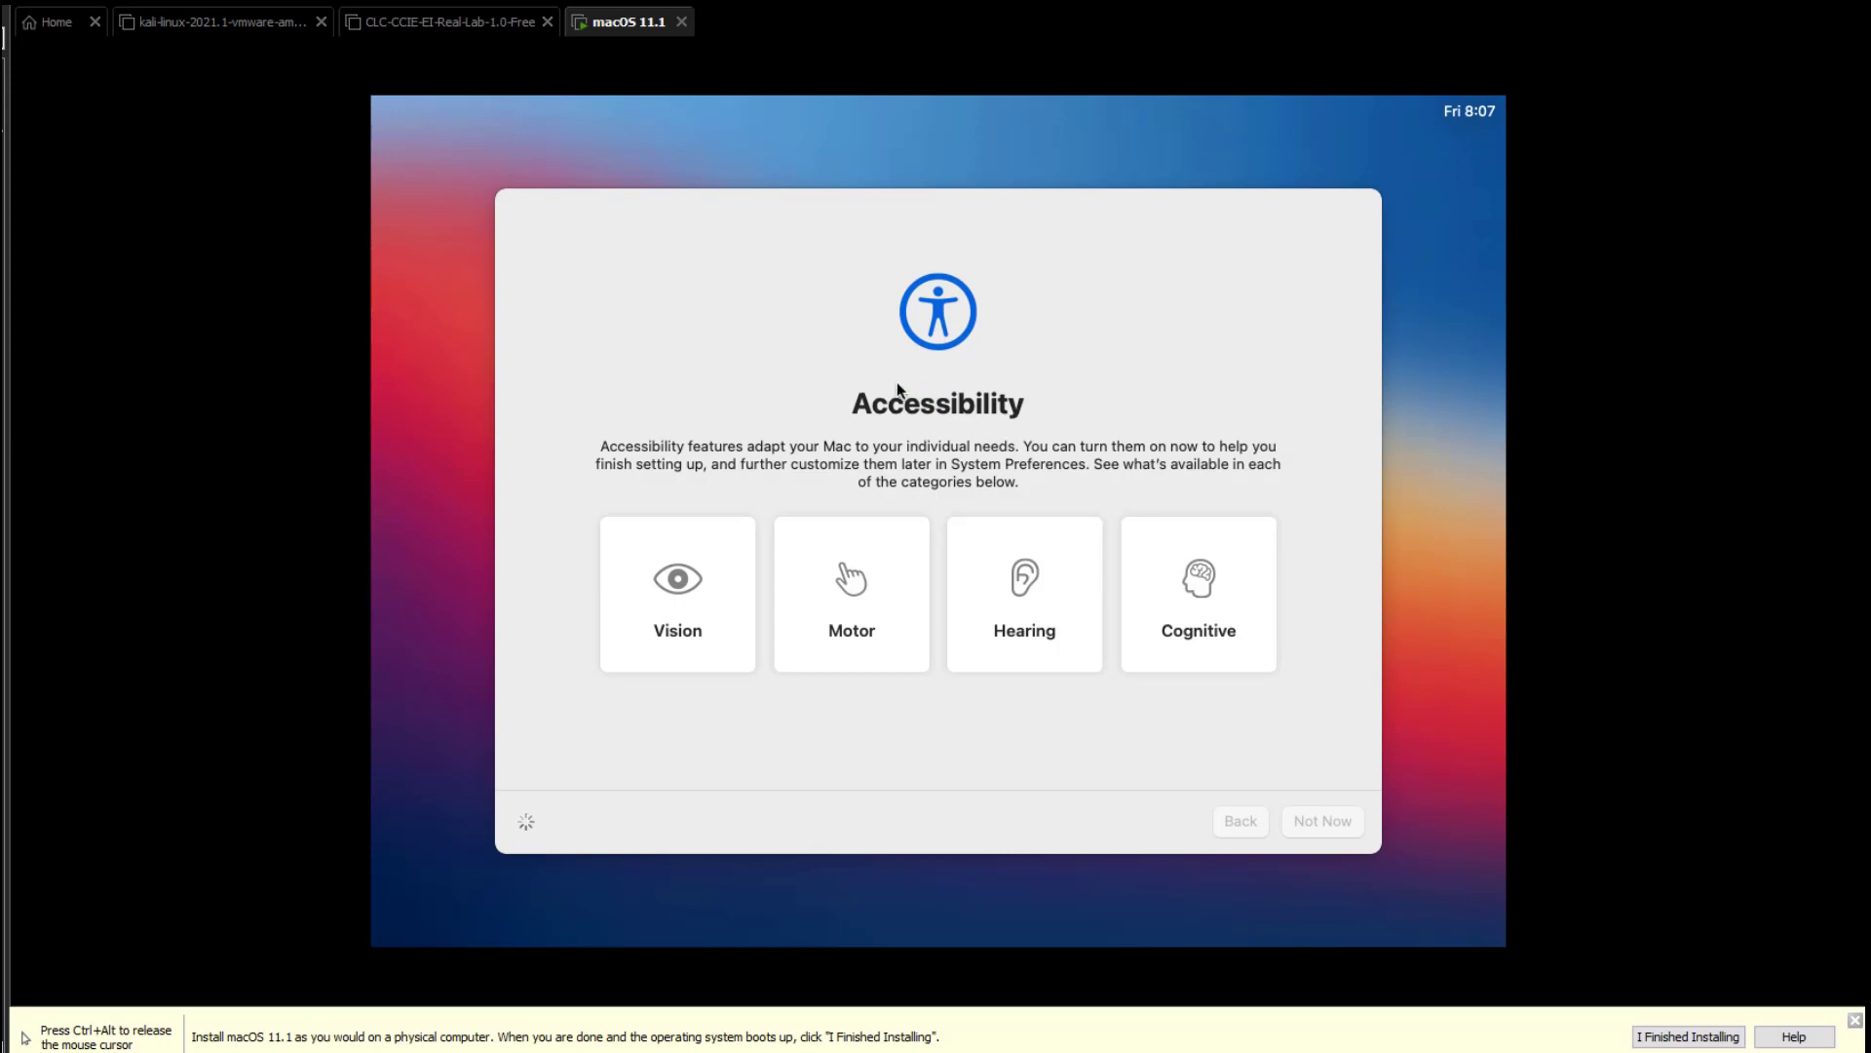
key("ctrl+alt")
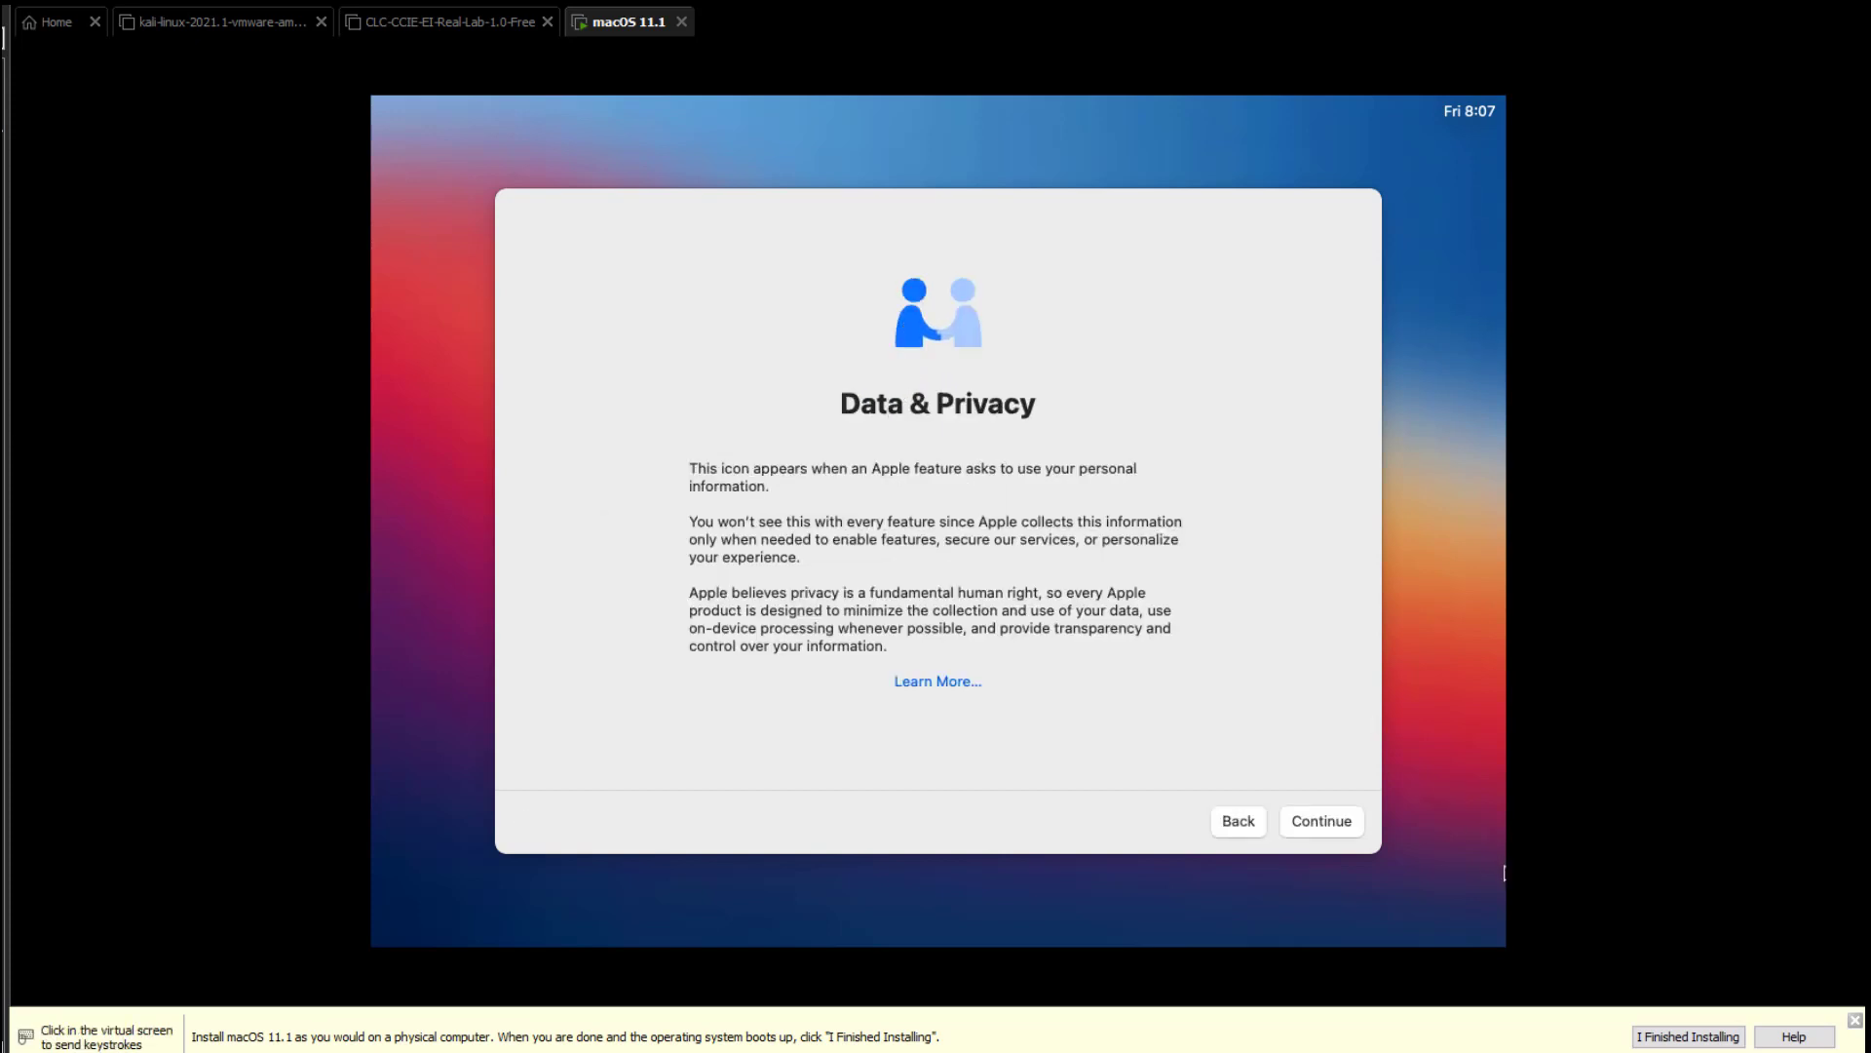
left_click(1327, 817)
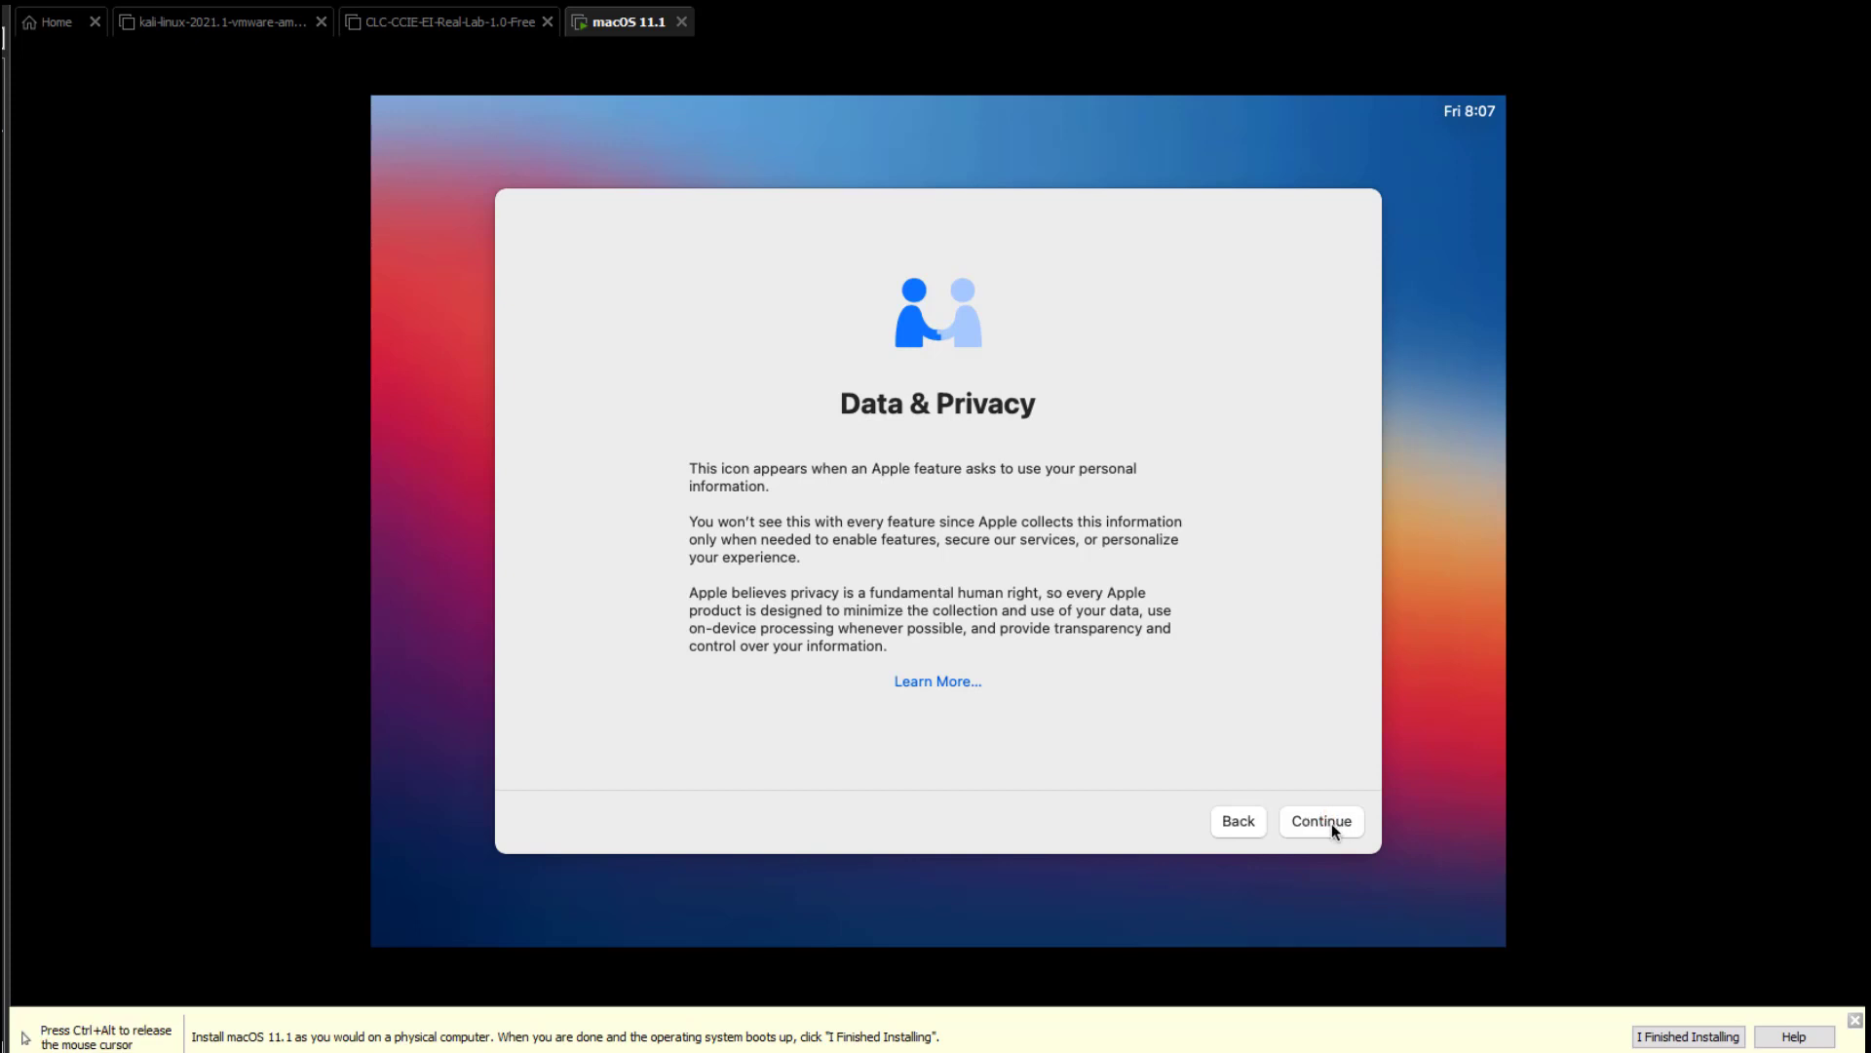
left_click(1332, 823)
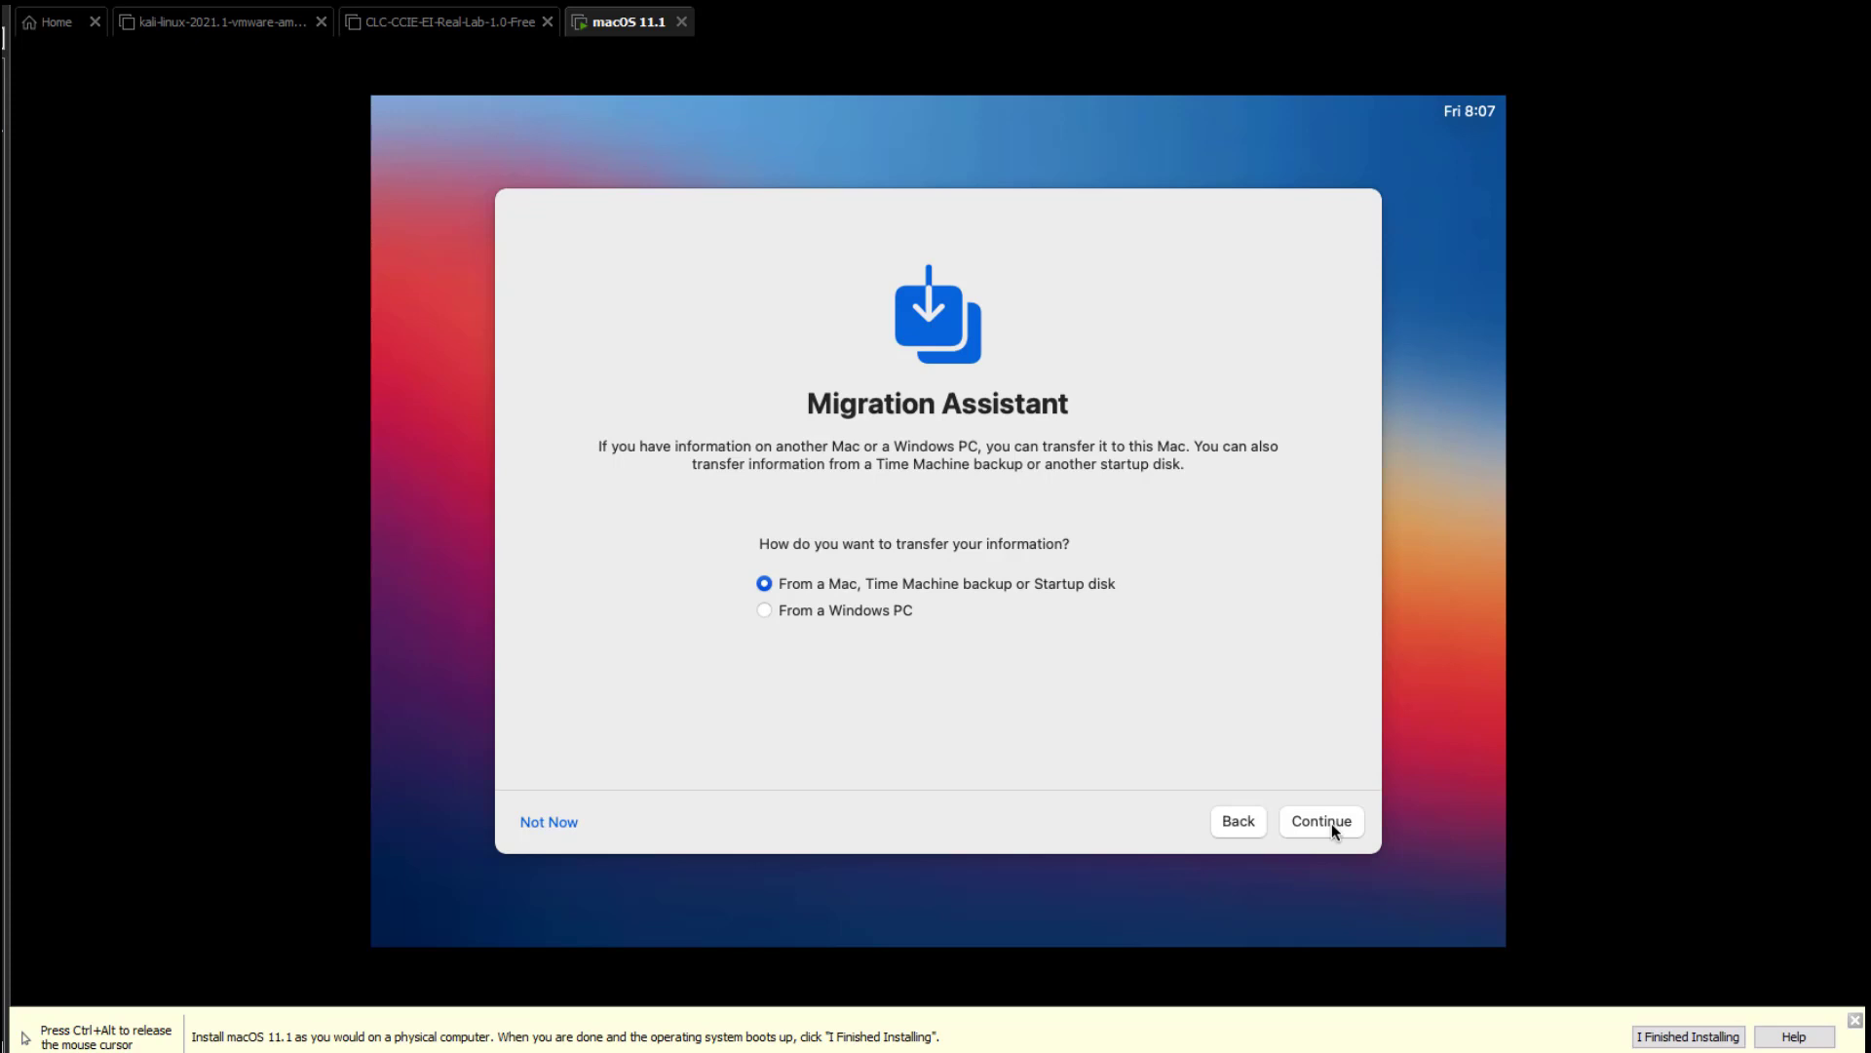
left_click(540, 823)
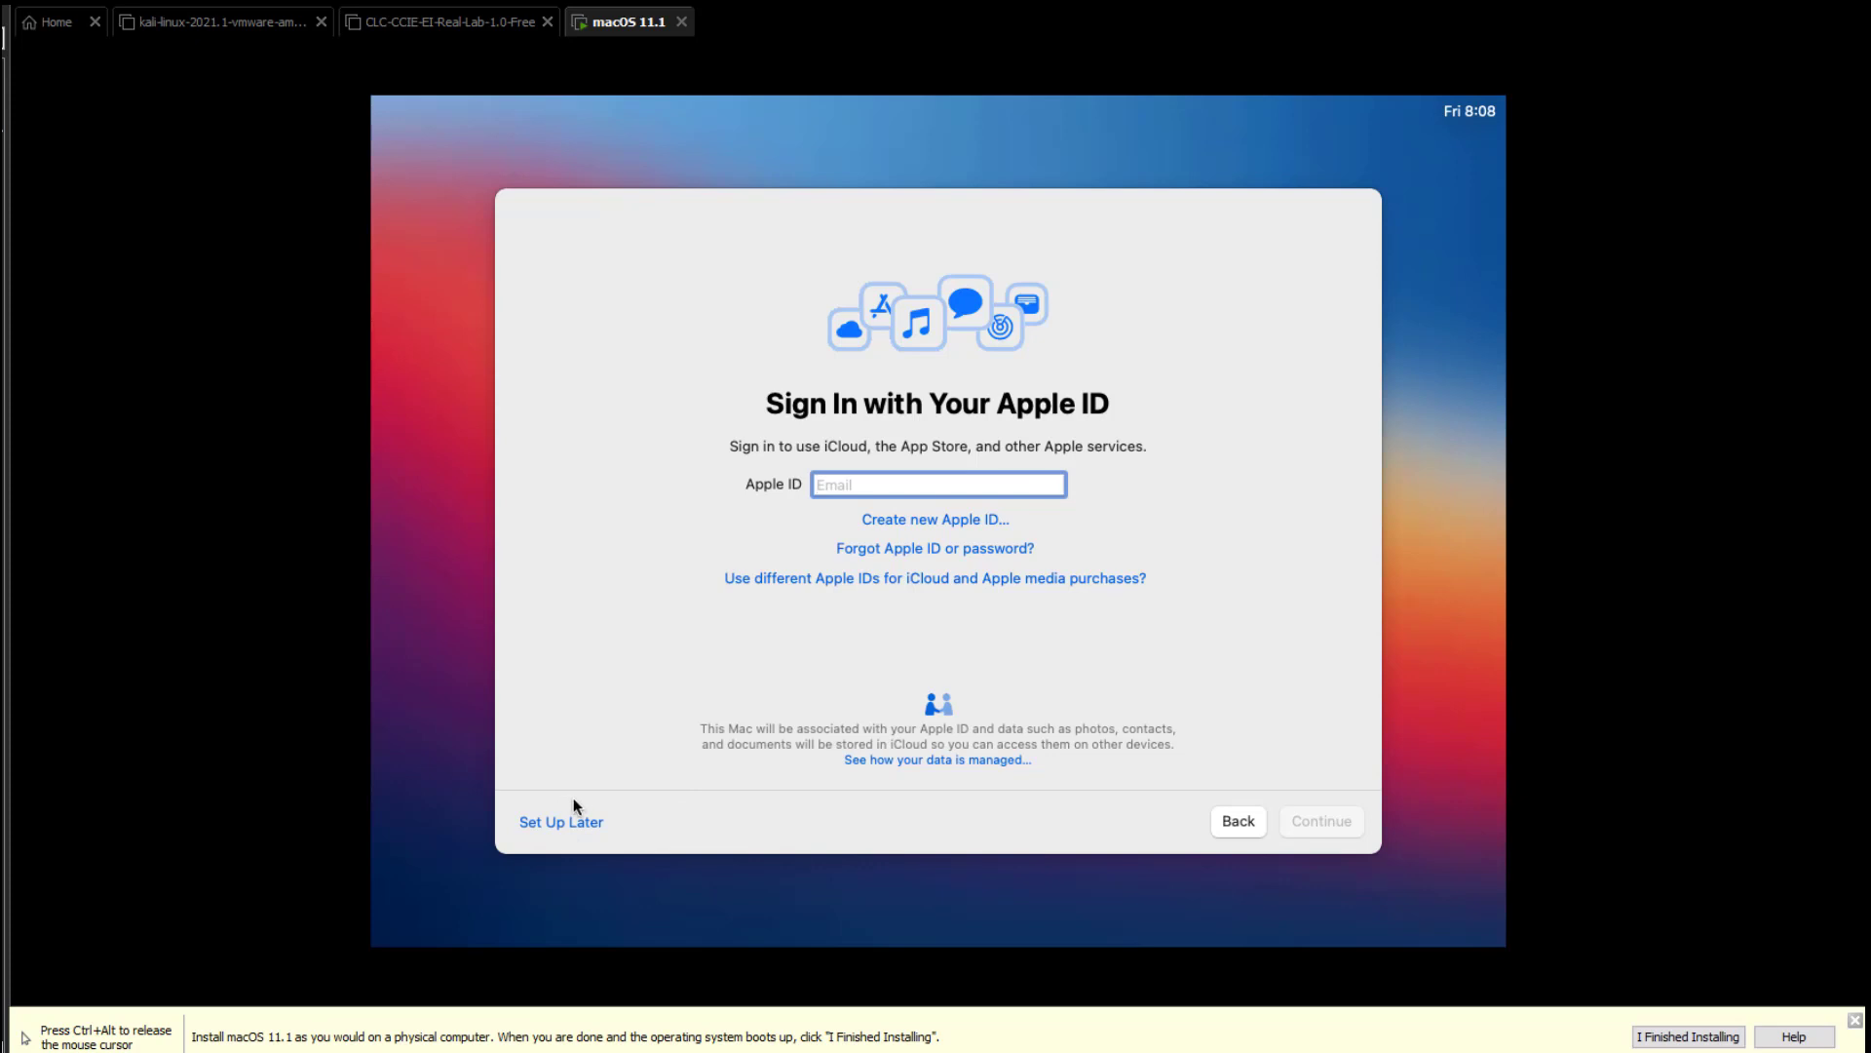
Choose Set Up Later for Apple ID, confirm Skip, and agree to the Terms and Conditions twice.
left_click(562, 824)
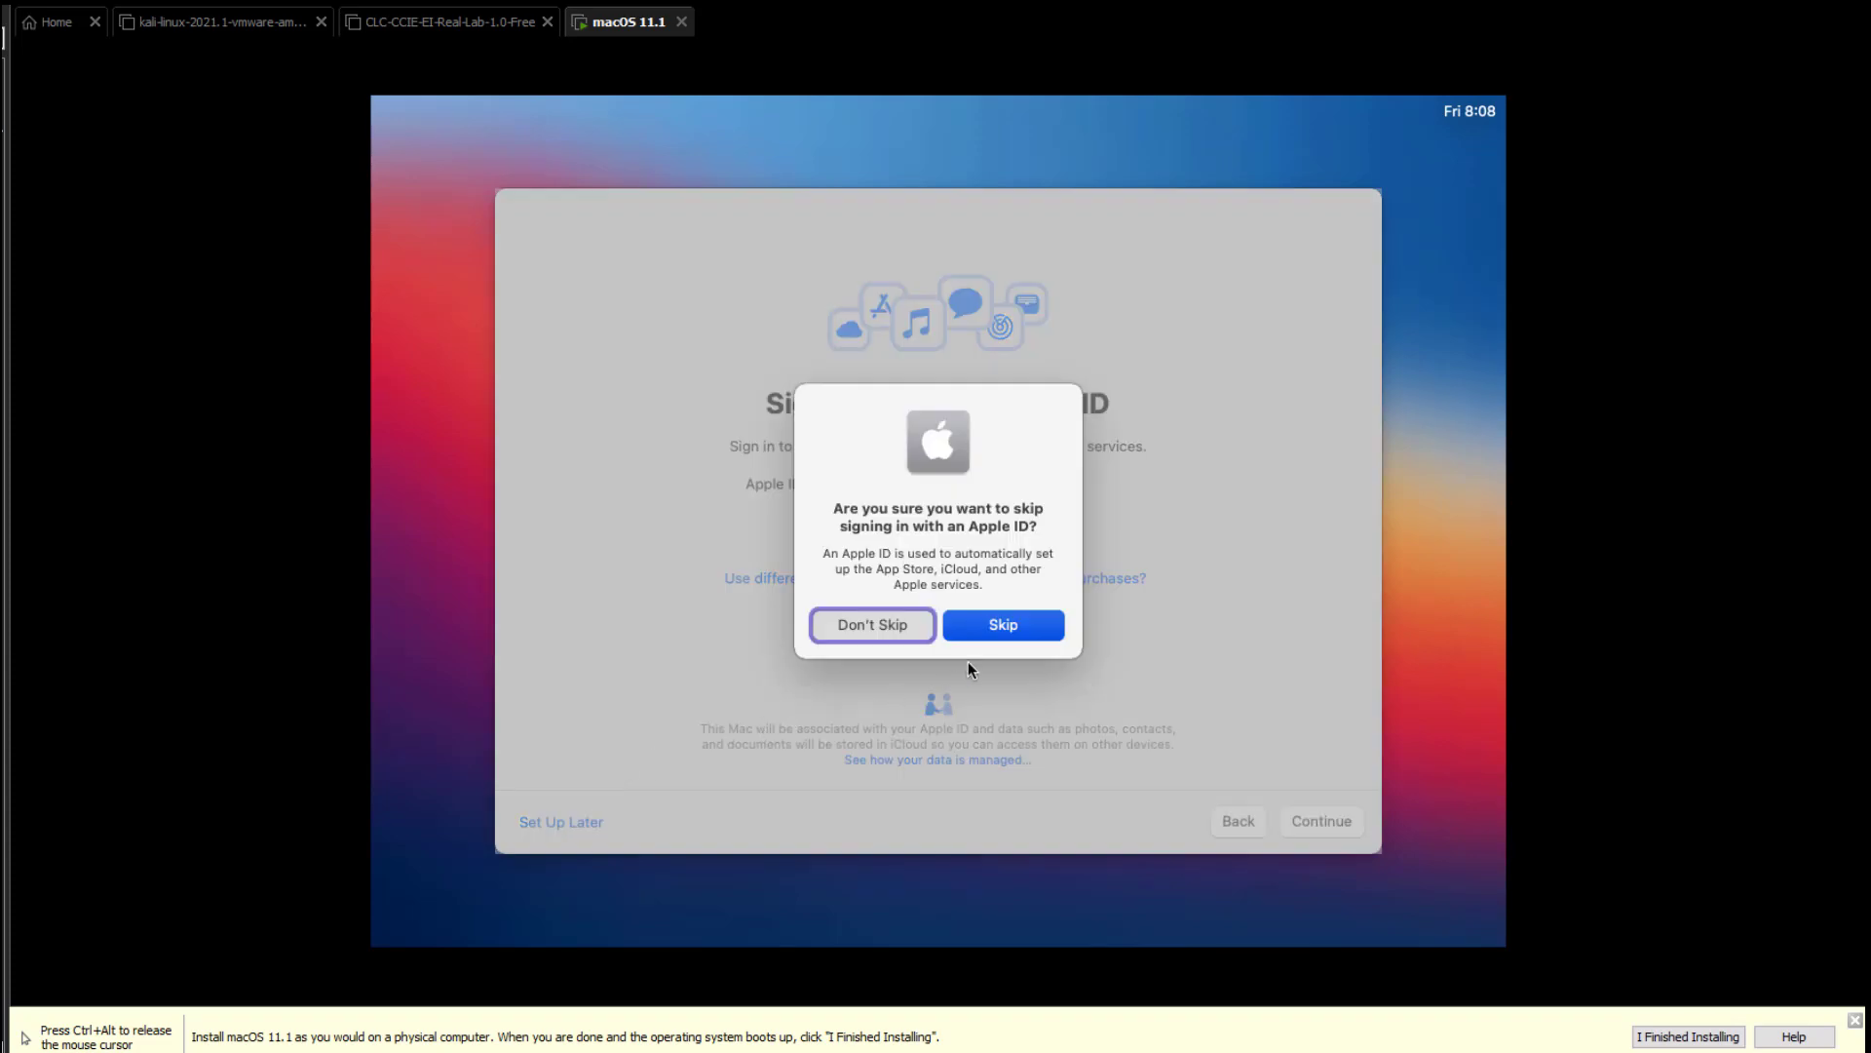
left_click(1014, 629)
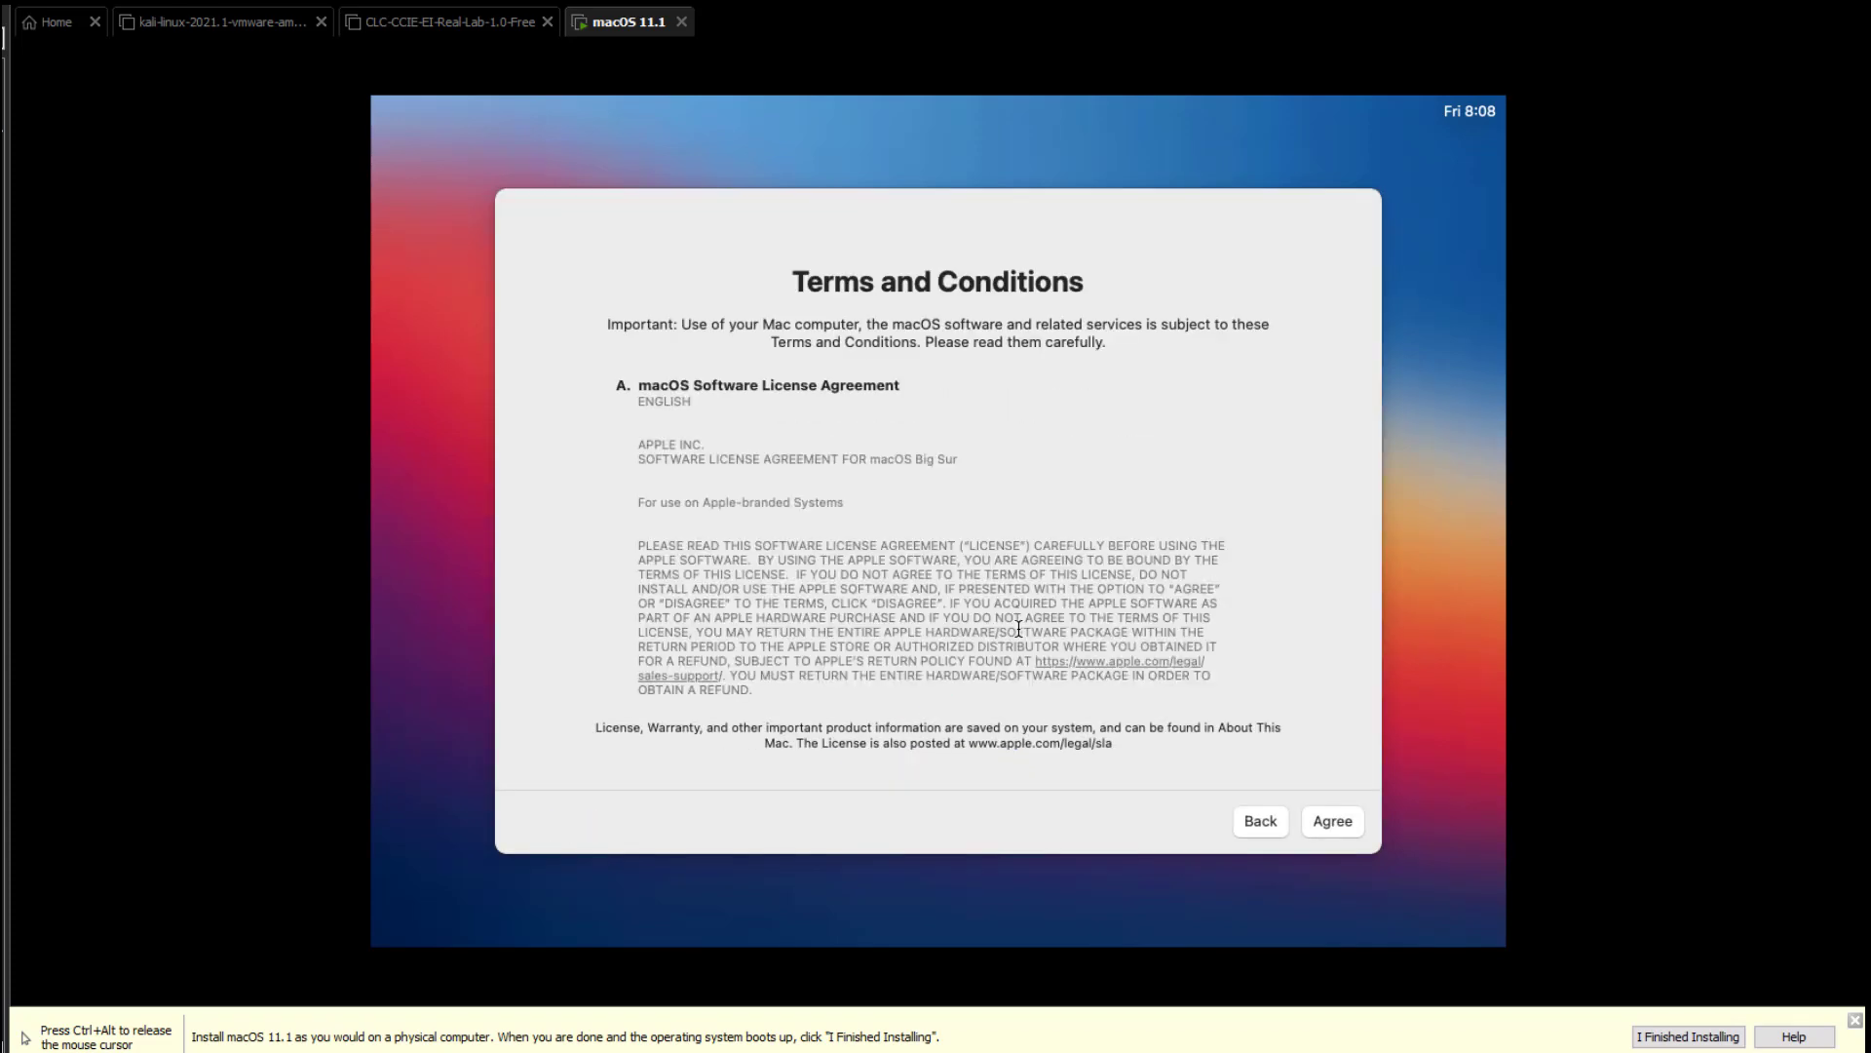
left_click(1343, 823)
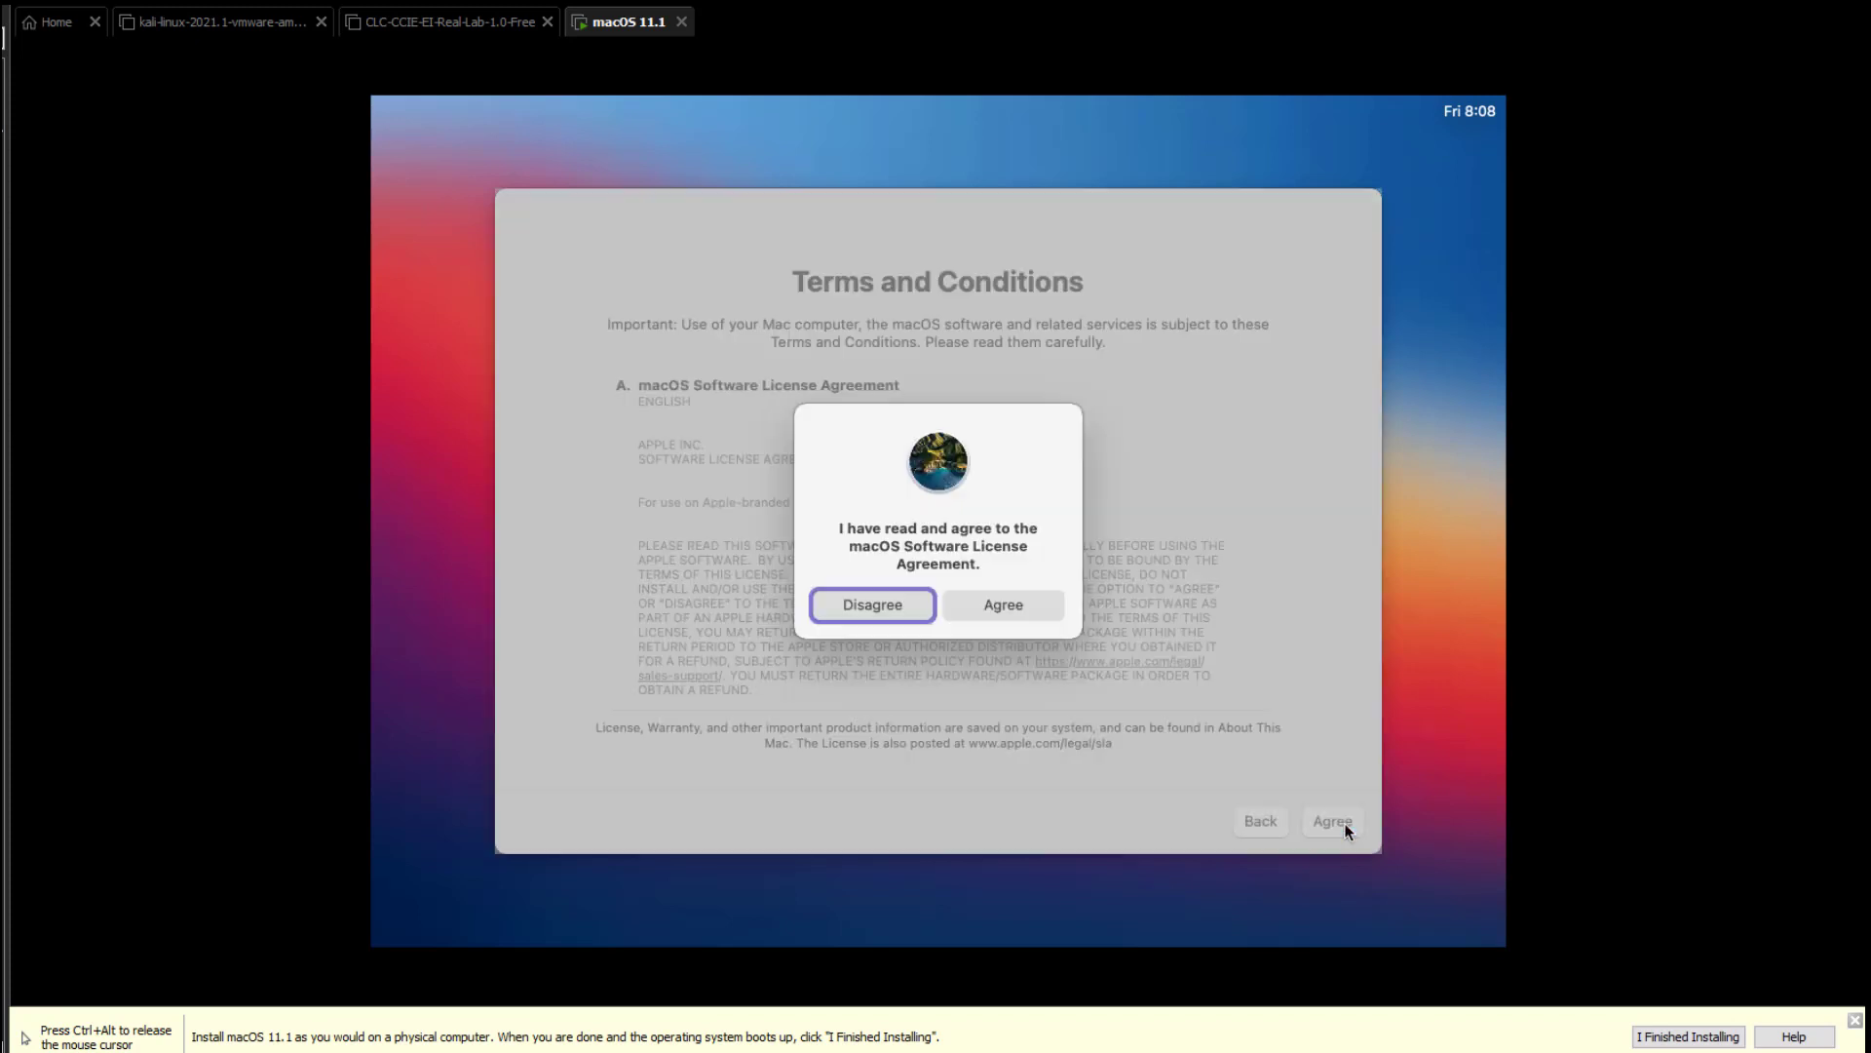
left_click(1004, 605)
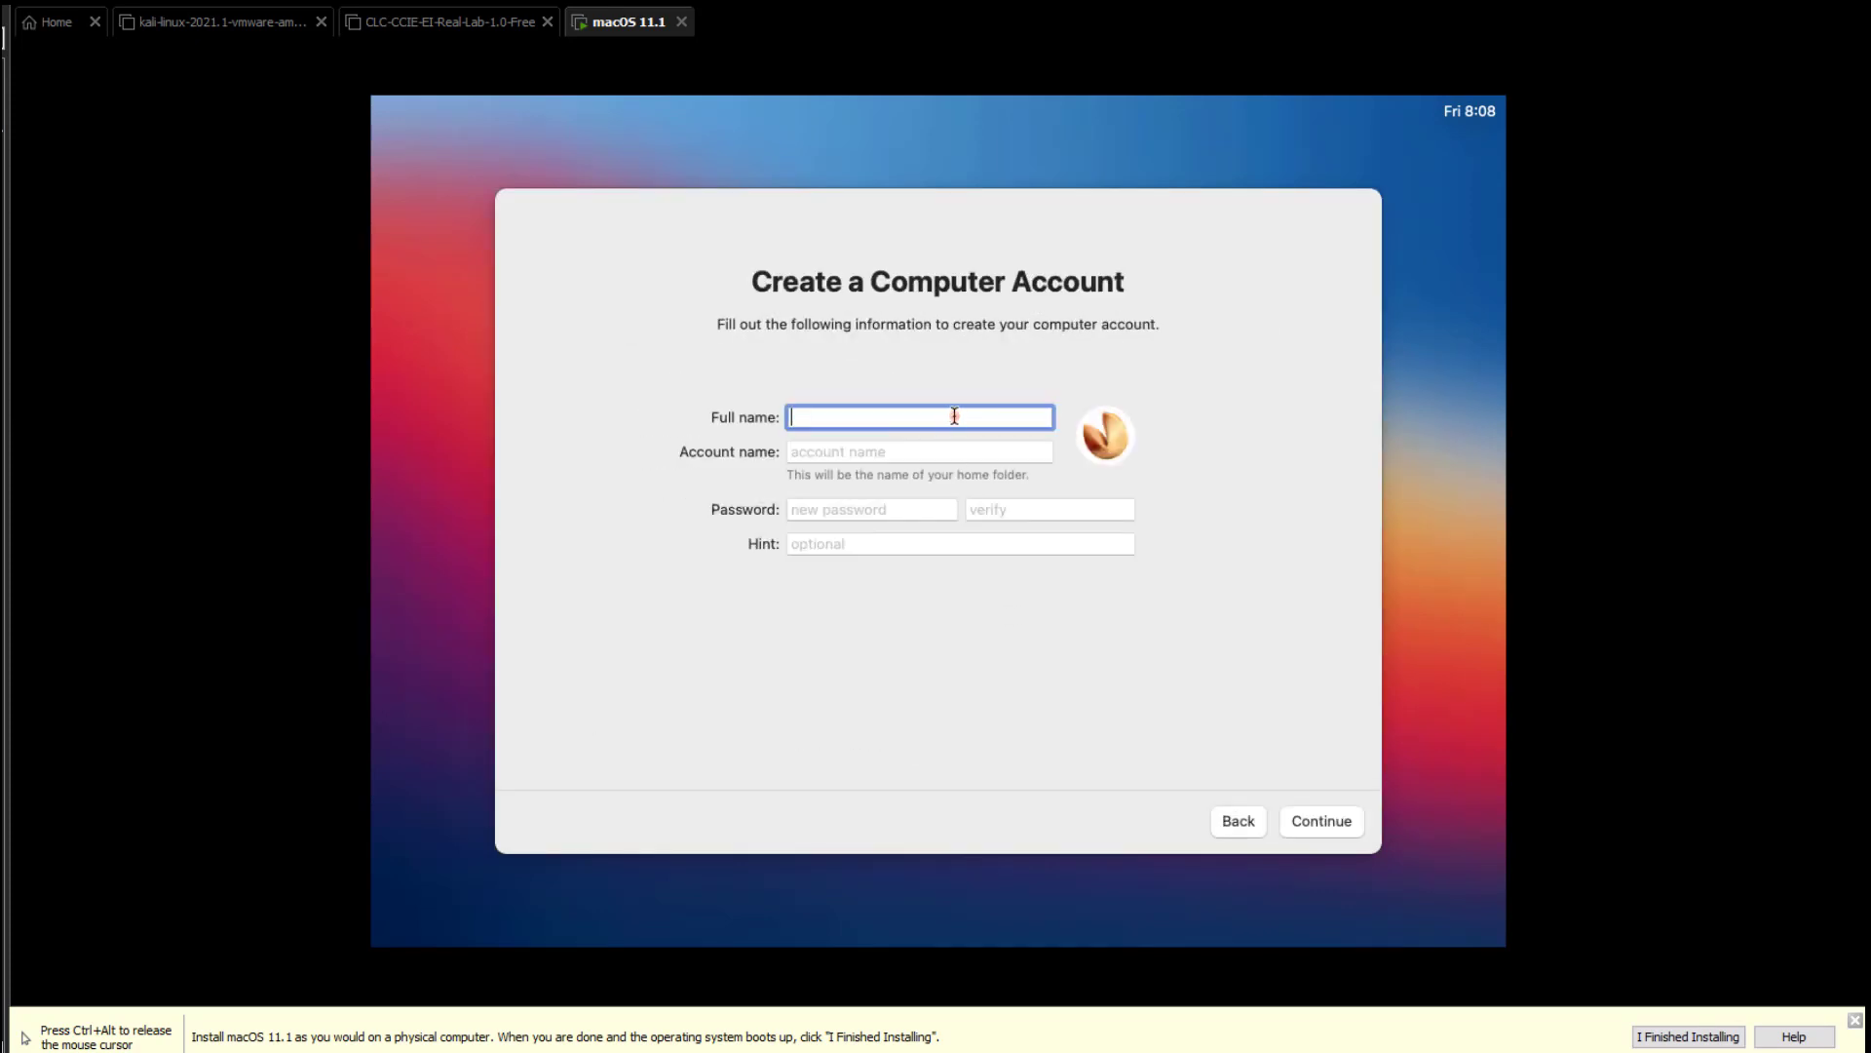
Enter the full name, keep the suggested account name, and set and verify a password.
type("sumitlab")
left_click(850, 451)
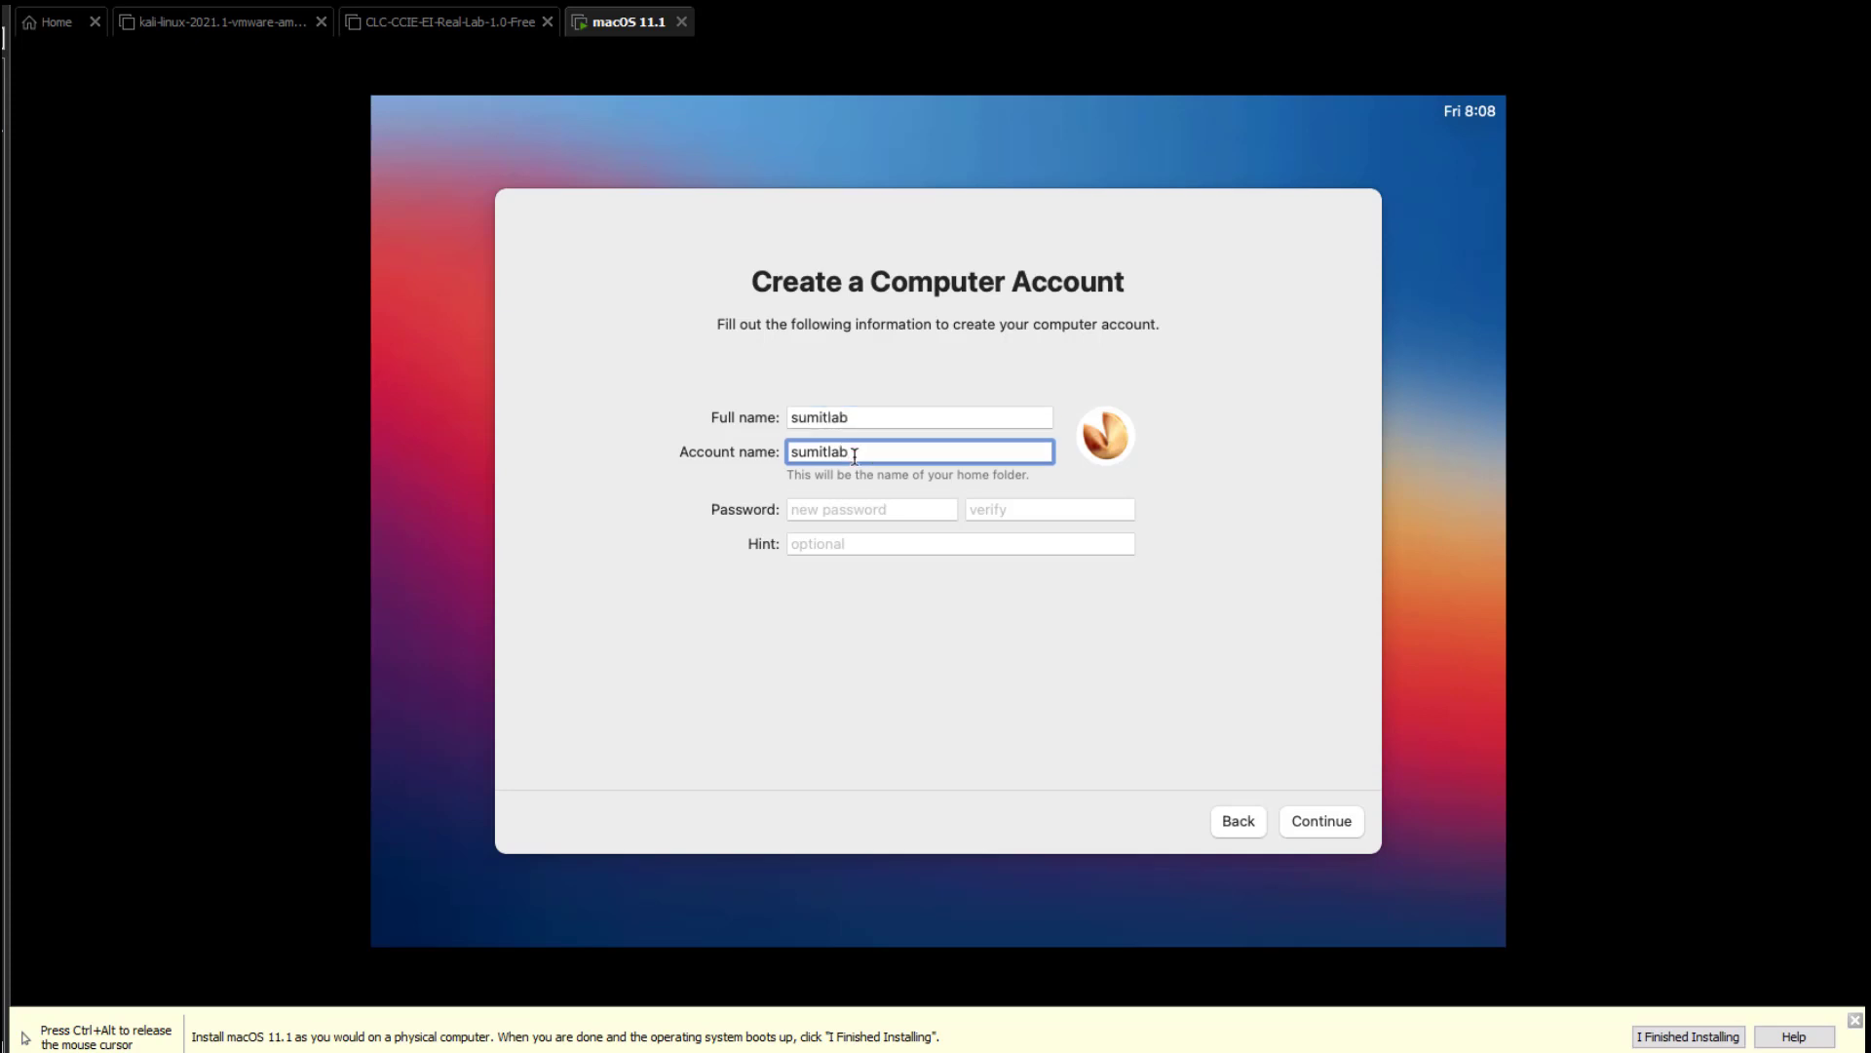
left_click(925, 515)
type("123456789")
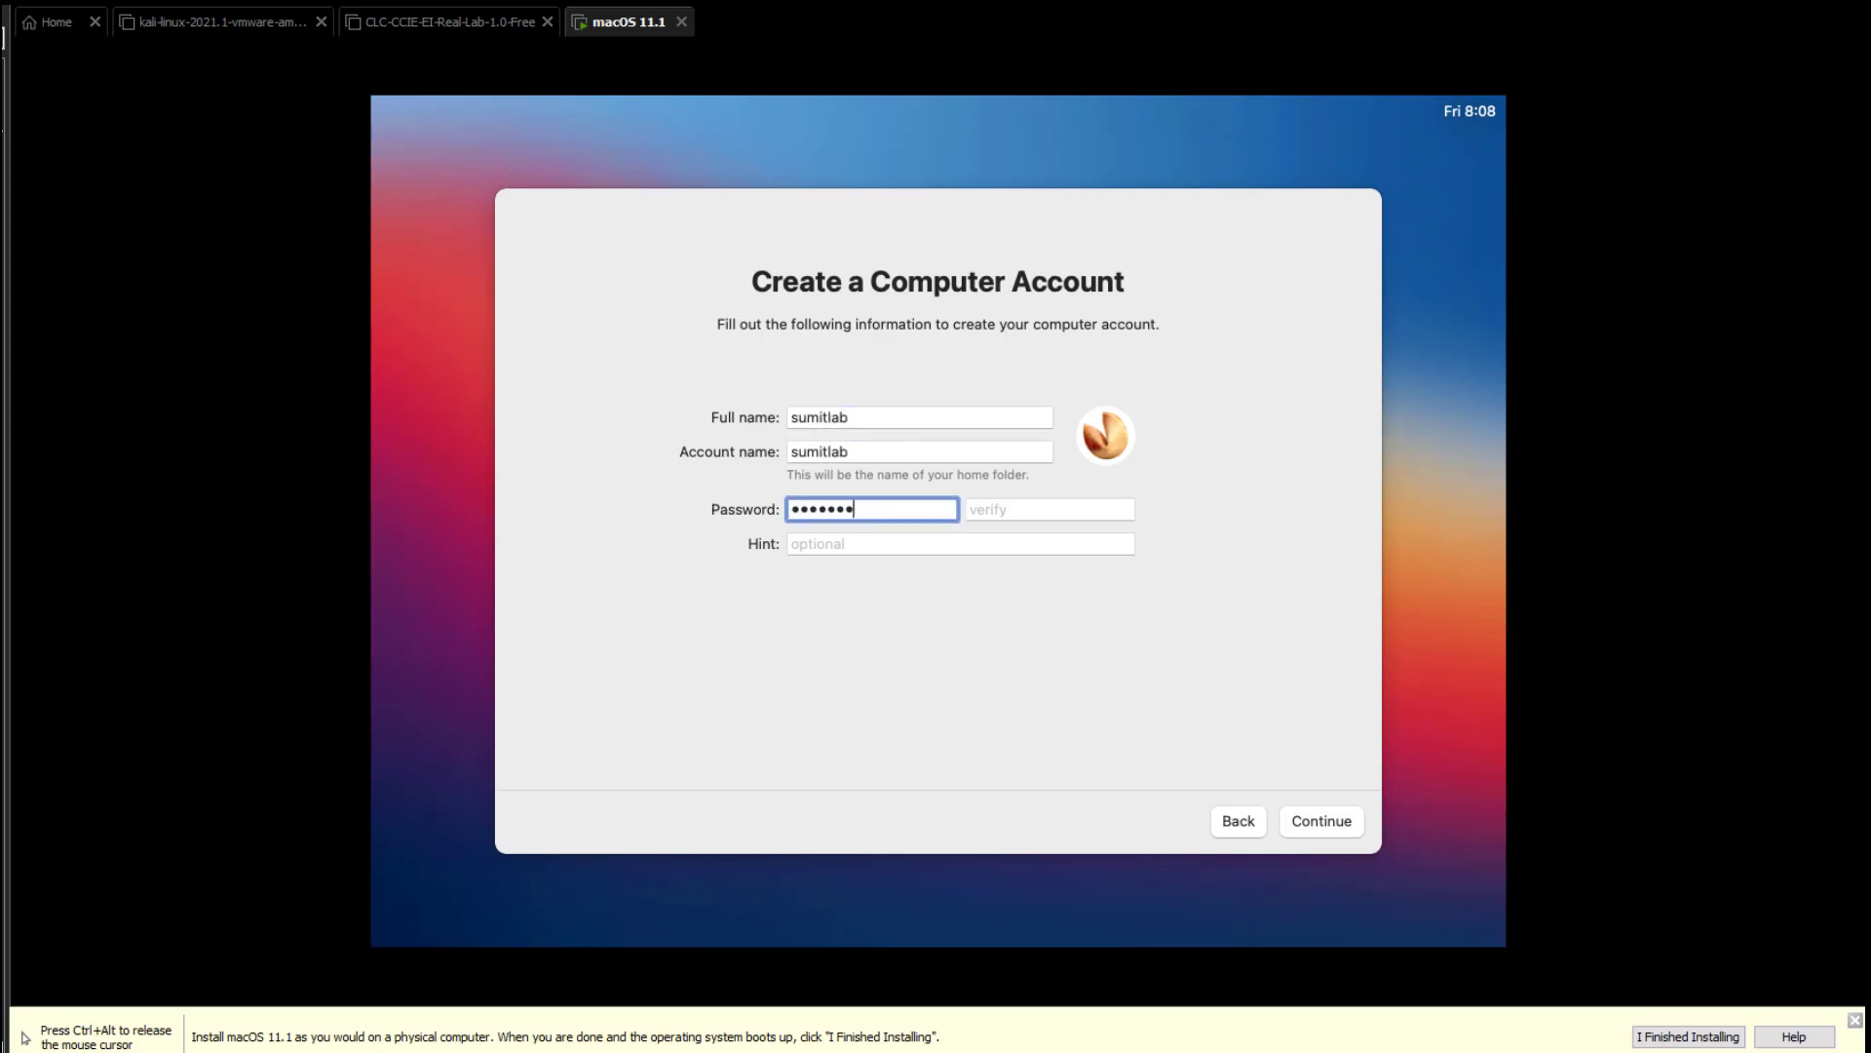
left_click(1050, 509)
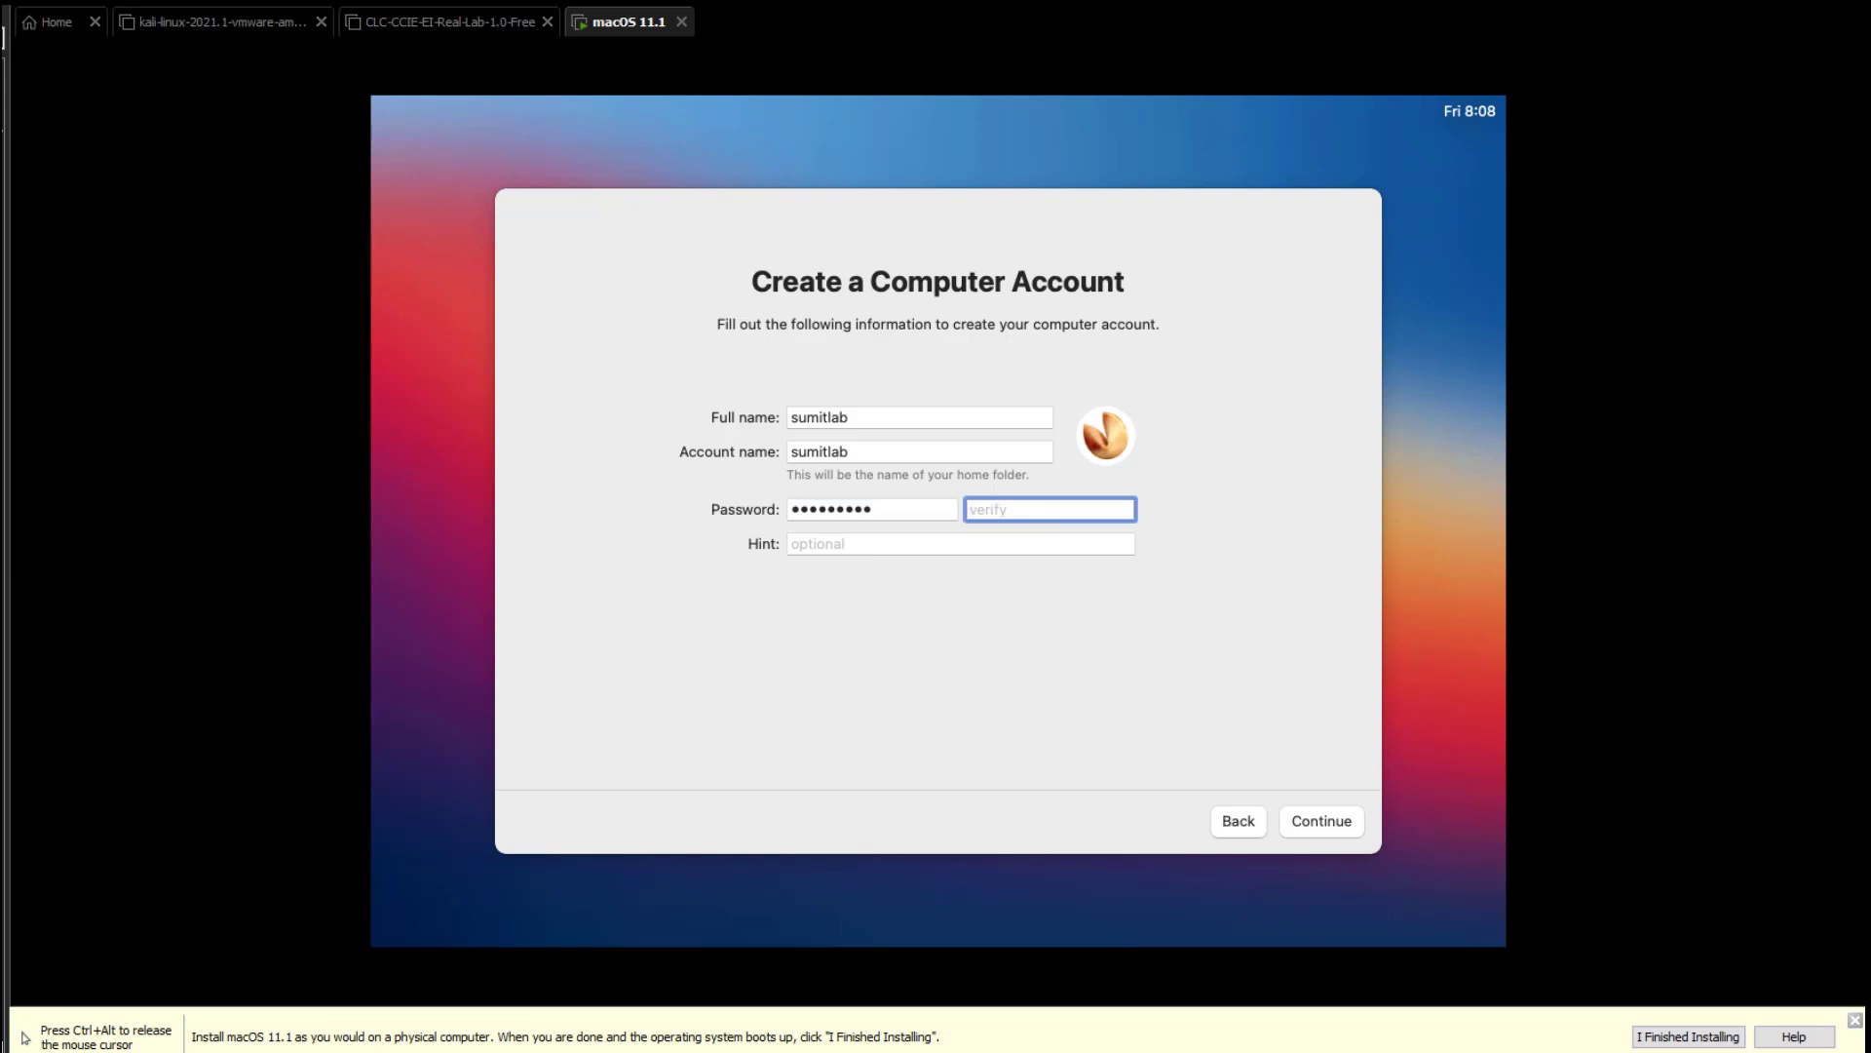
type("123456789")
left_click(1300, 823)
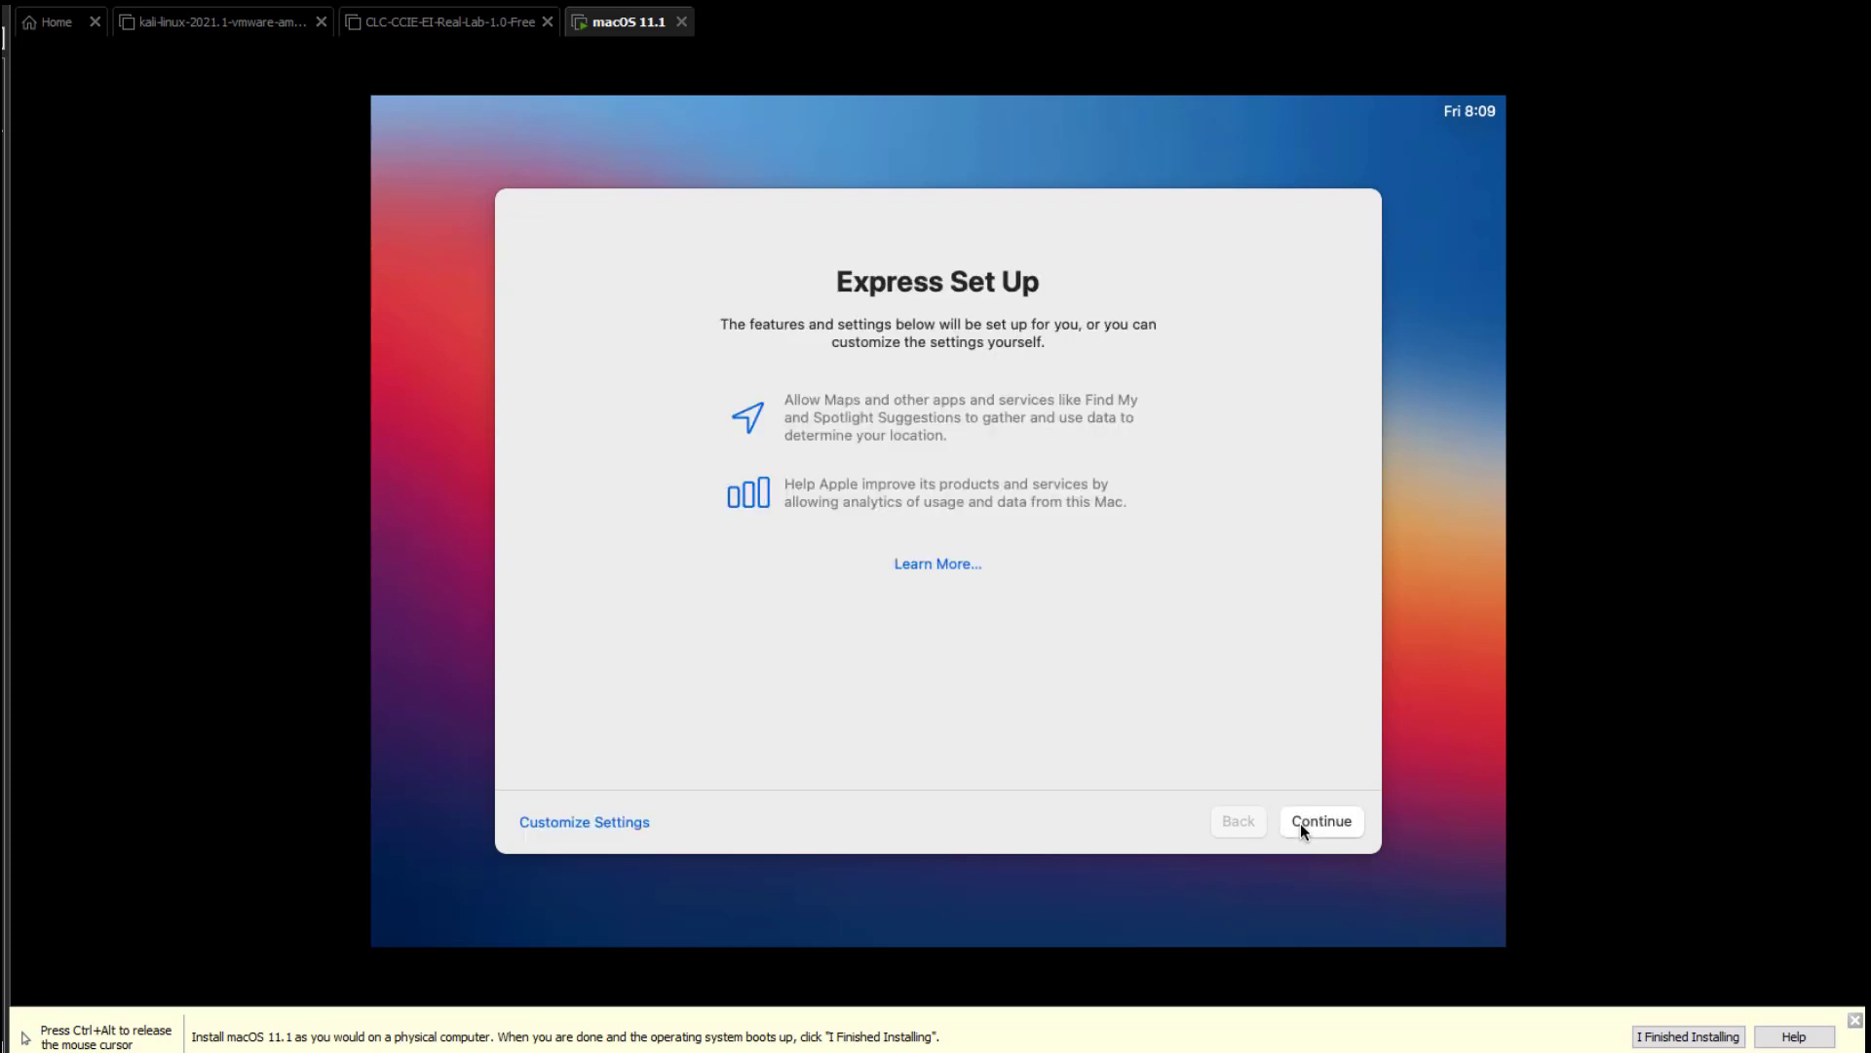
Accept Express Set Up, pass analytics and Screen Time, keep Ask Siri on, choose Light appearance.
left_click(1300, 823)
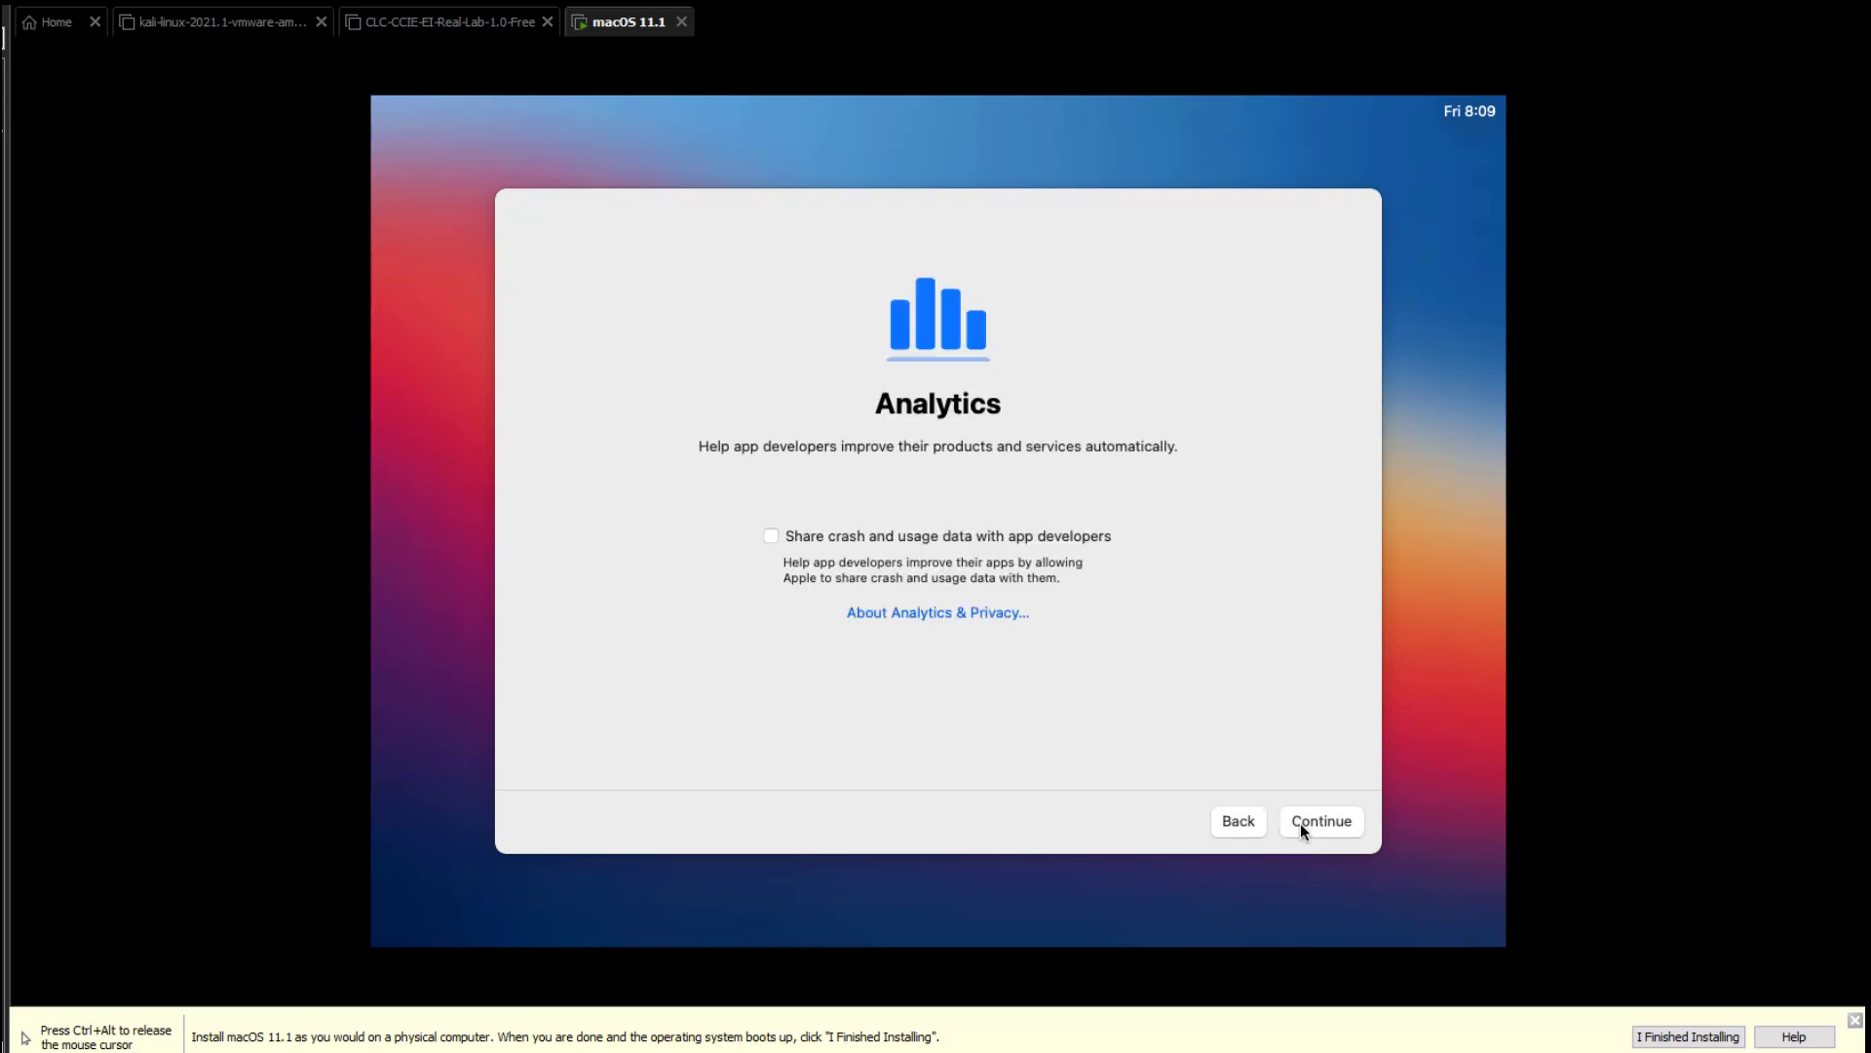
left_click(1302, 826)
left_click(1301, 822)
left_click(1300, 822)
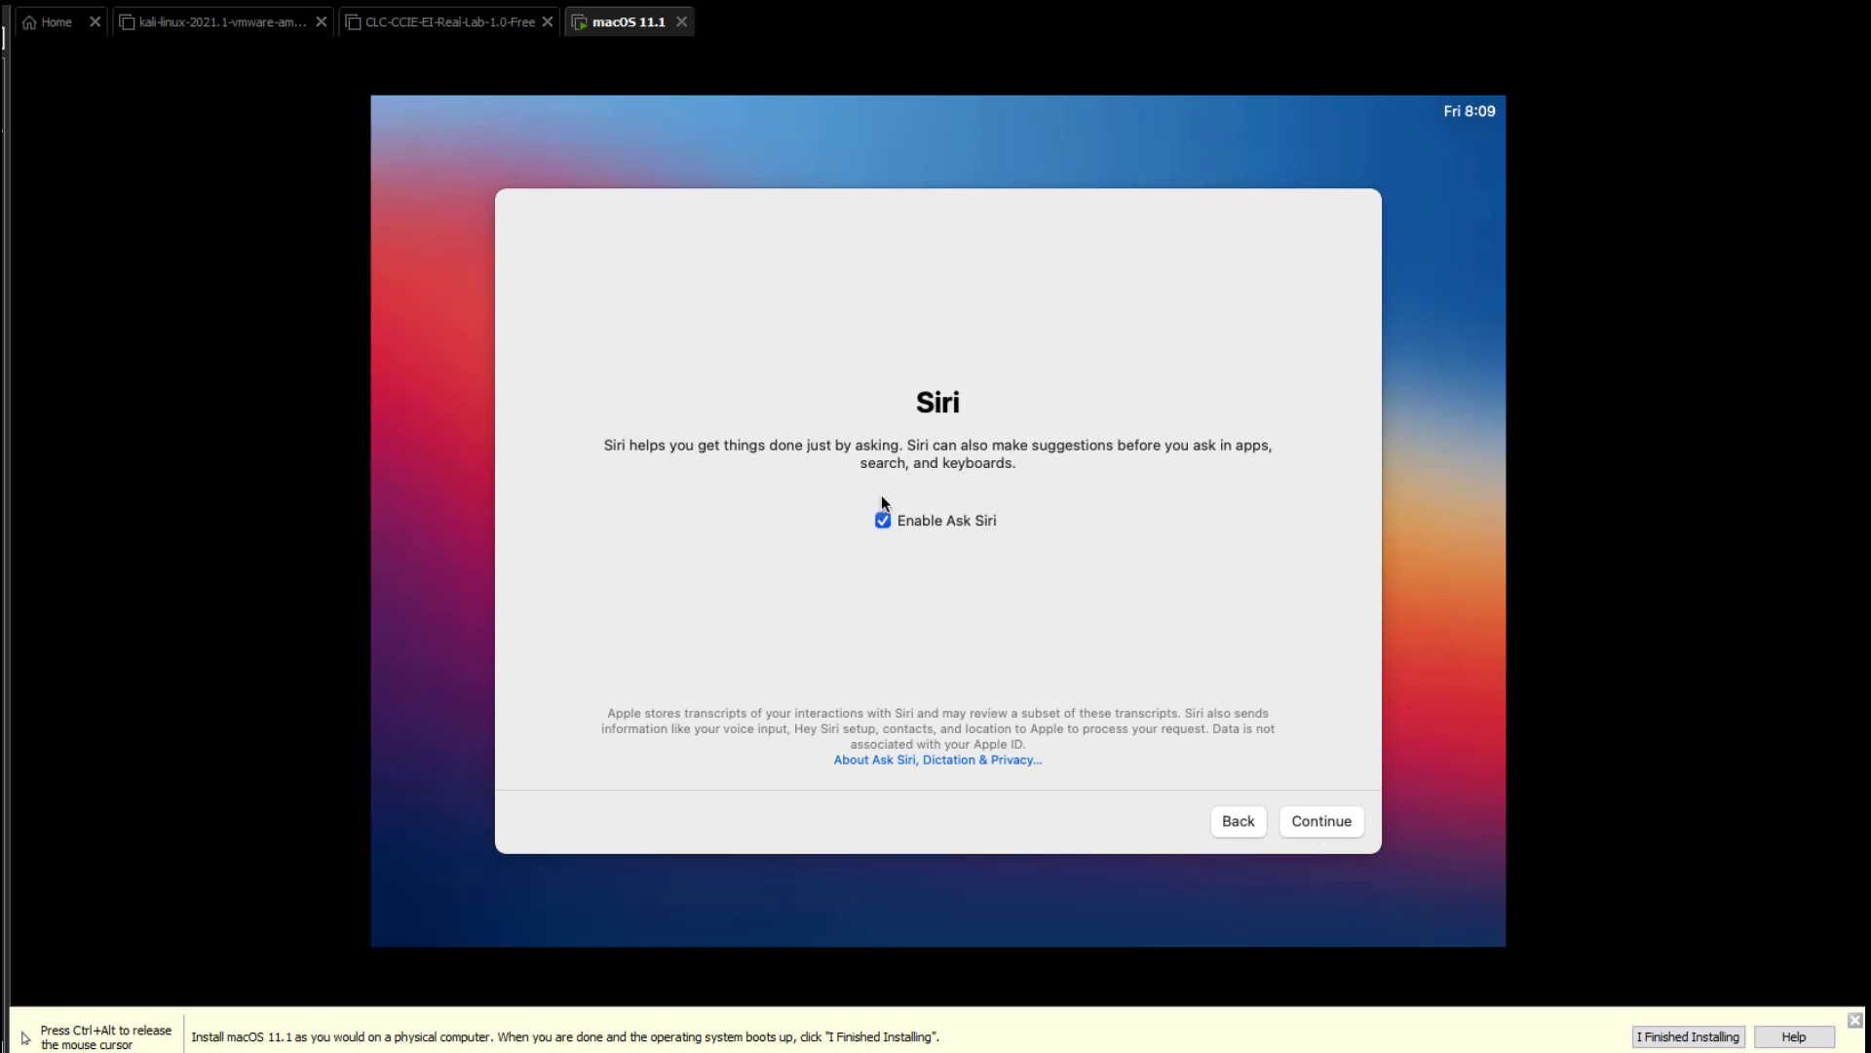
left_click(881, 523)
left_click(1340, 836)
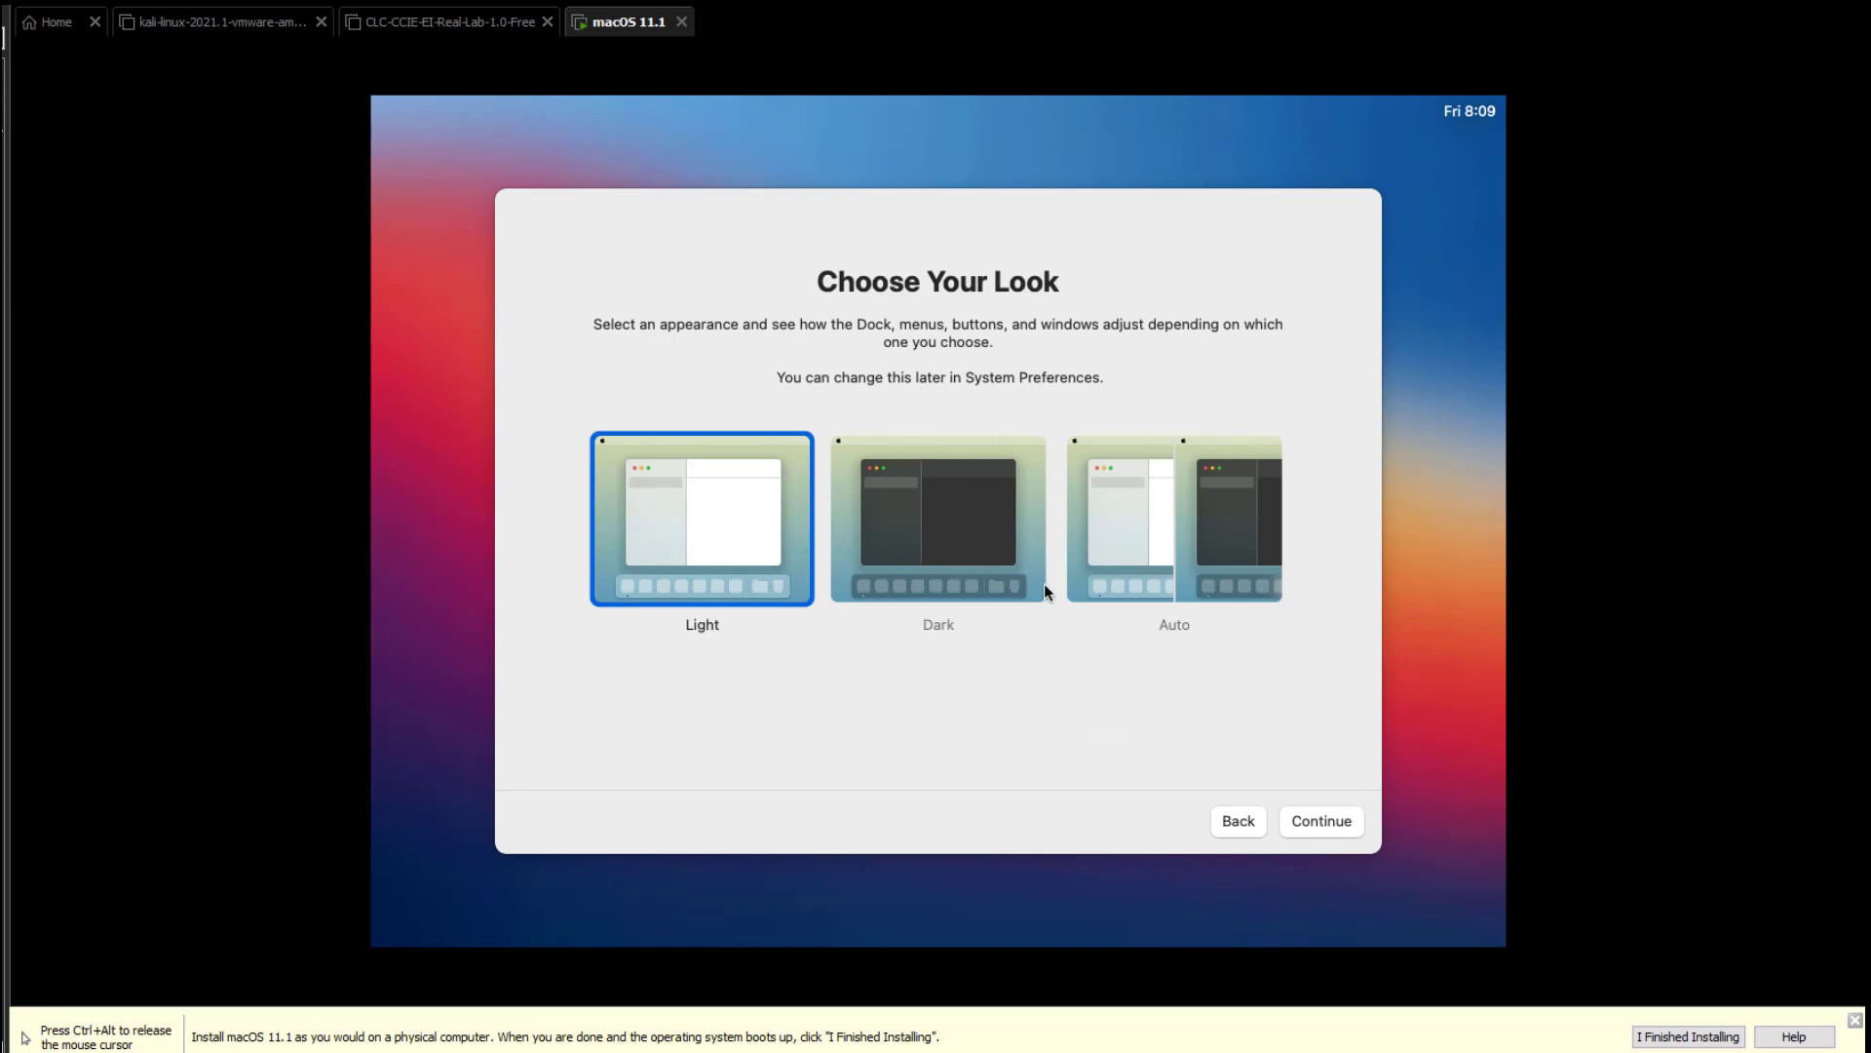
left_click(1332, 831)
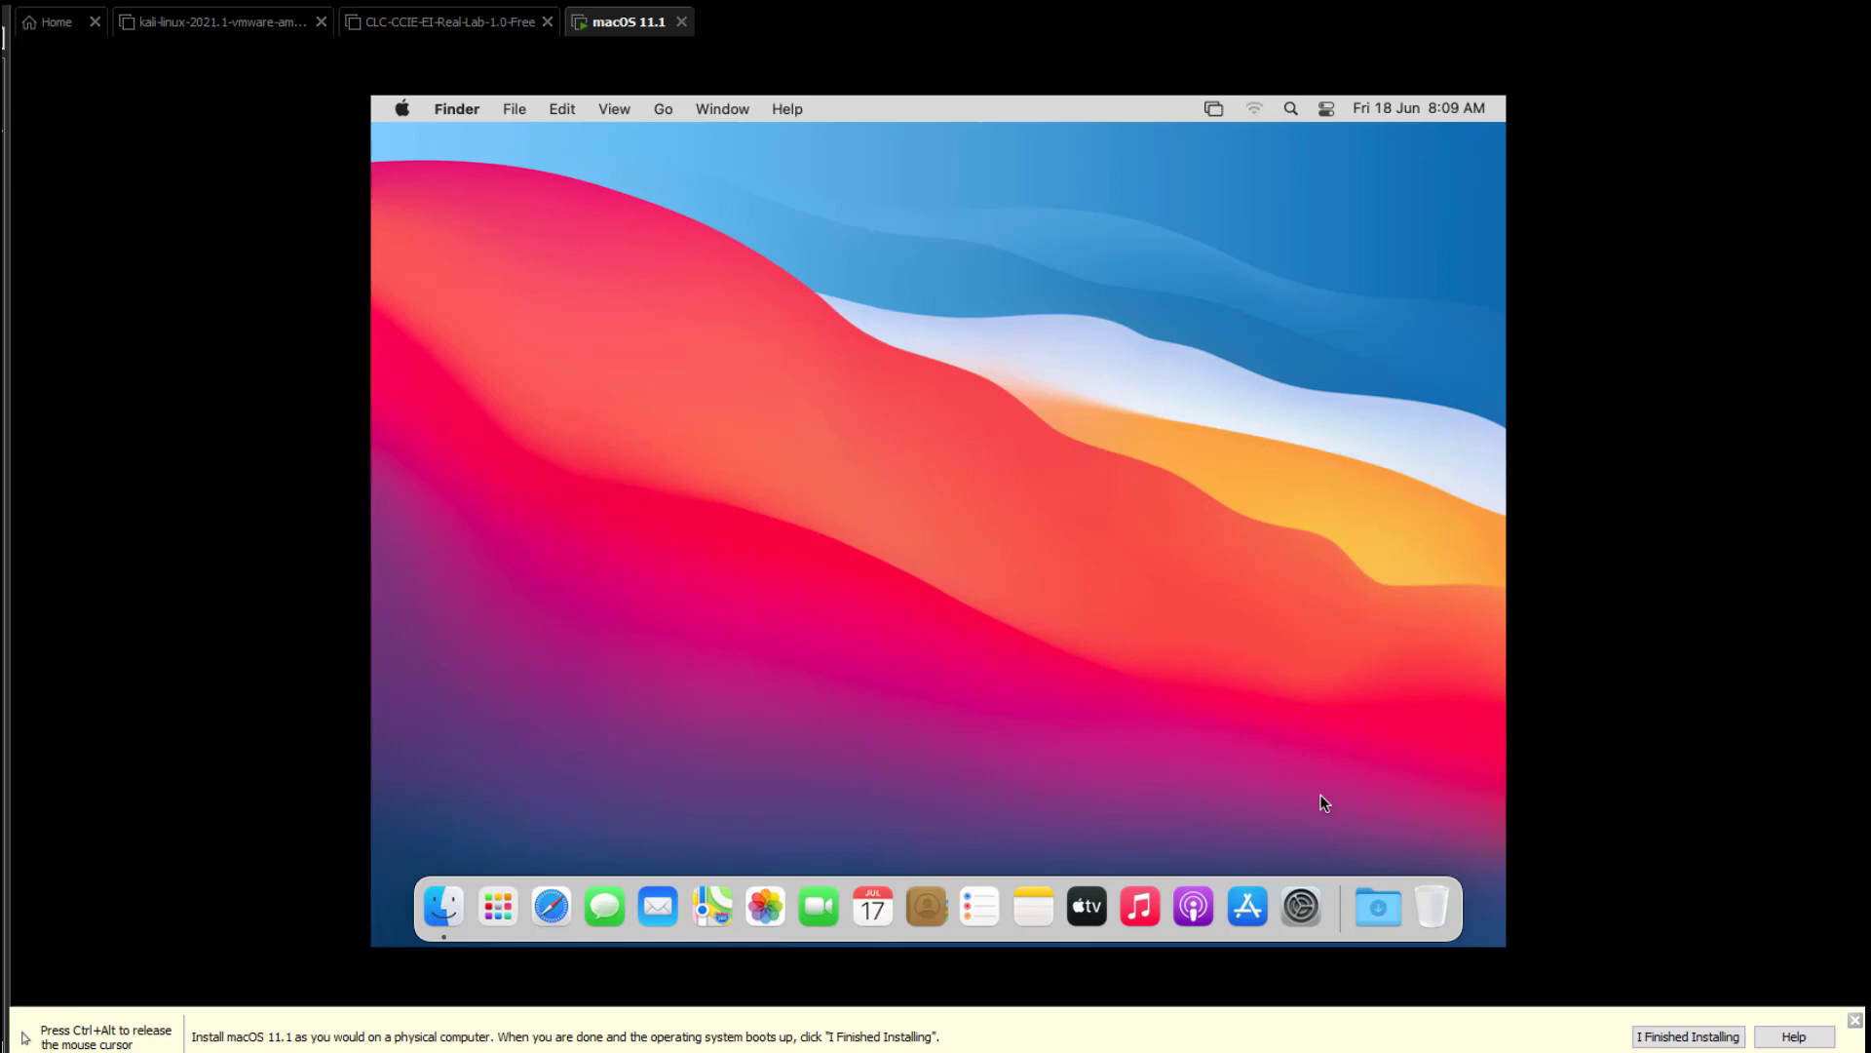
Mark the installation as finished and try the menu-bar screen mirroring options.
key("ctrl+alt")
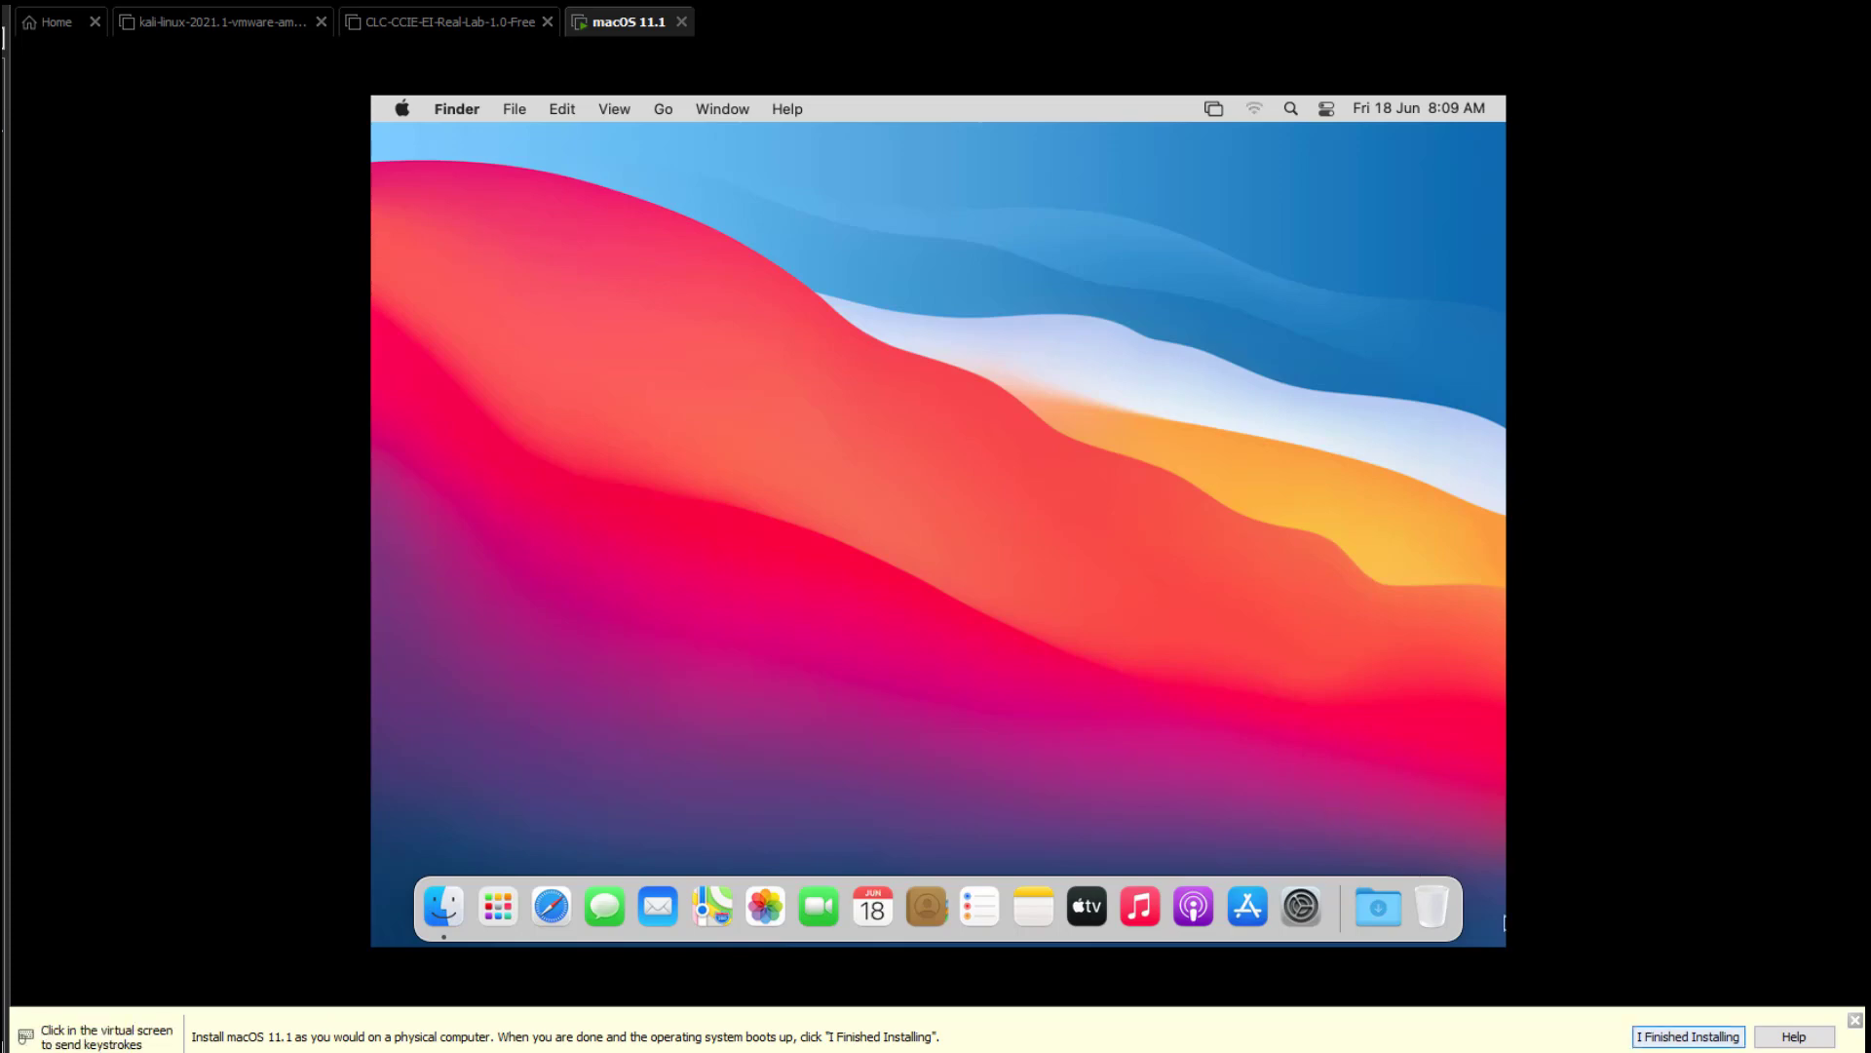
left_click(1672, 1036)
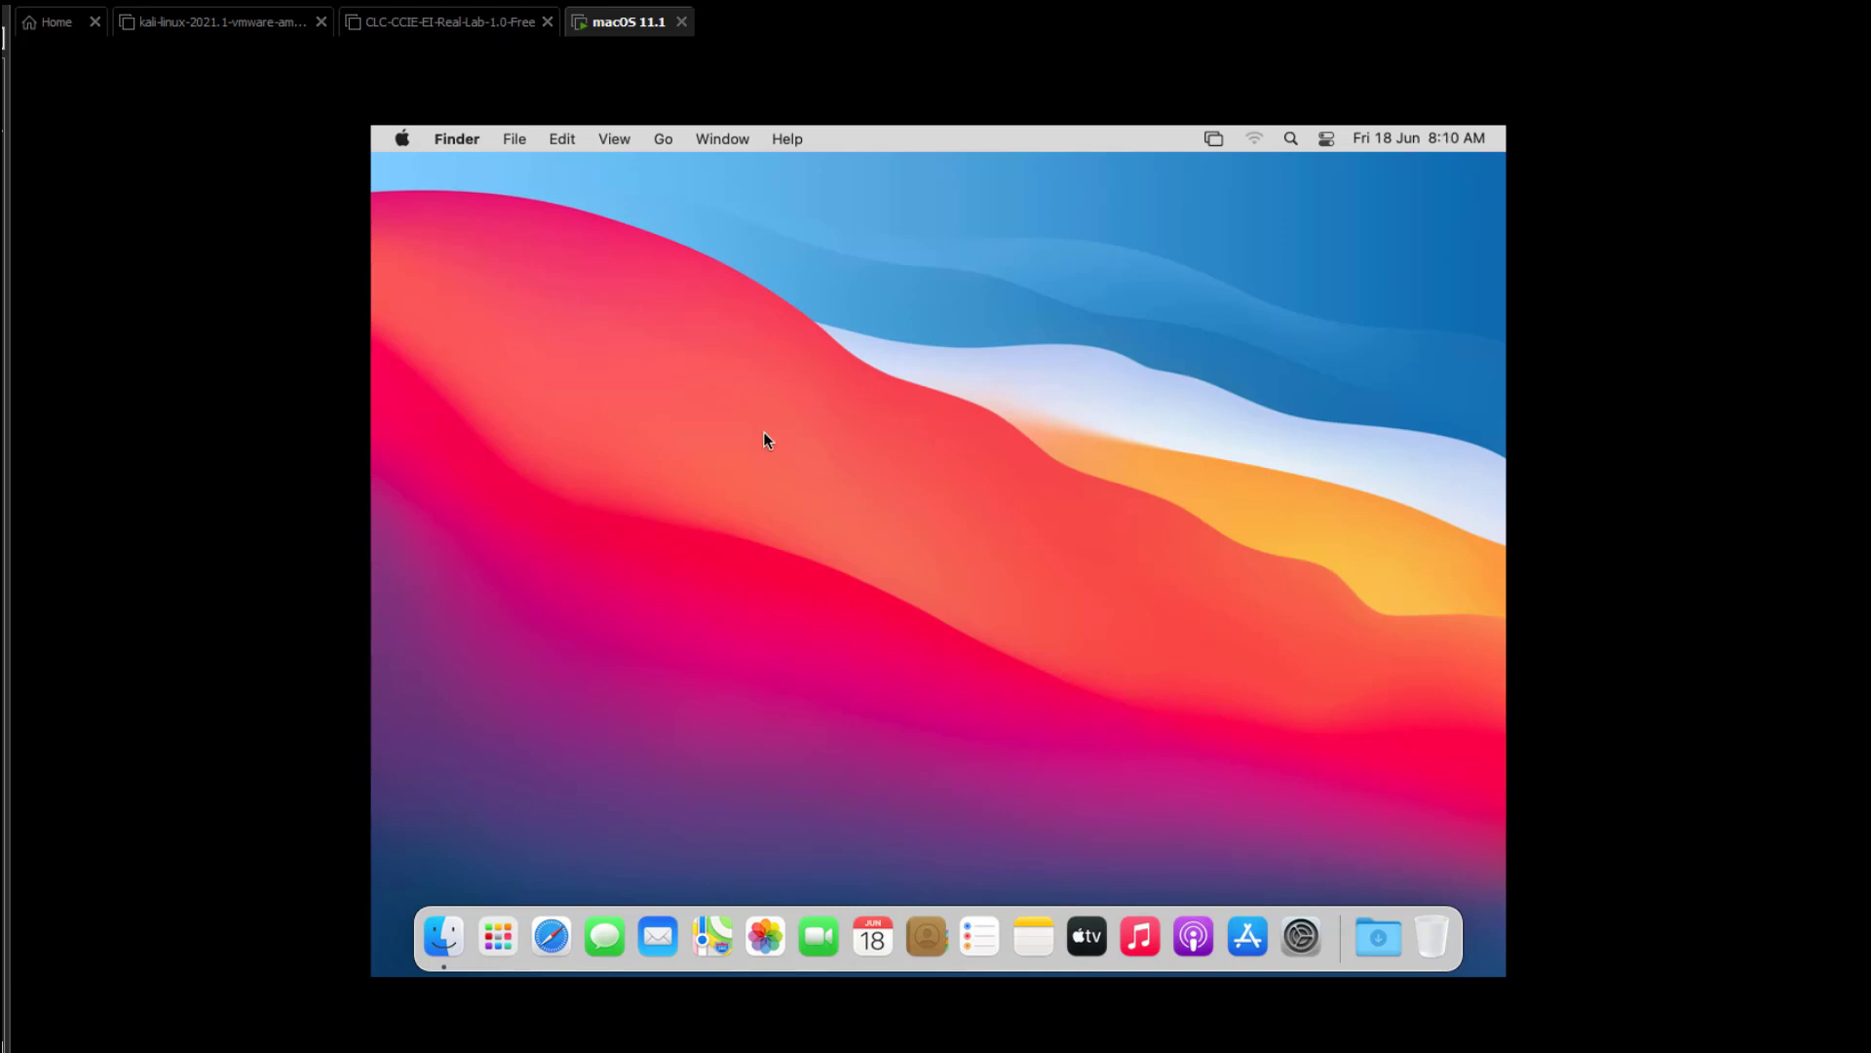
left_click(1213, 137)
left_click(1213, 137)
Try the desktop shortcut menu, select the Install macOS Big Sur disc, and open System Preferences.
right_click(957, 338)
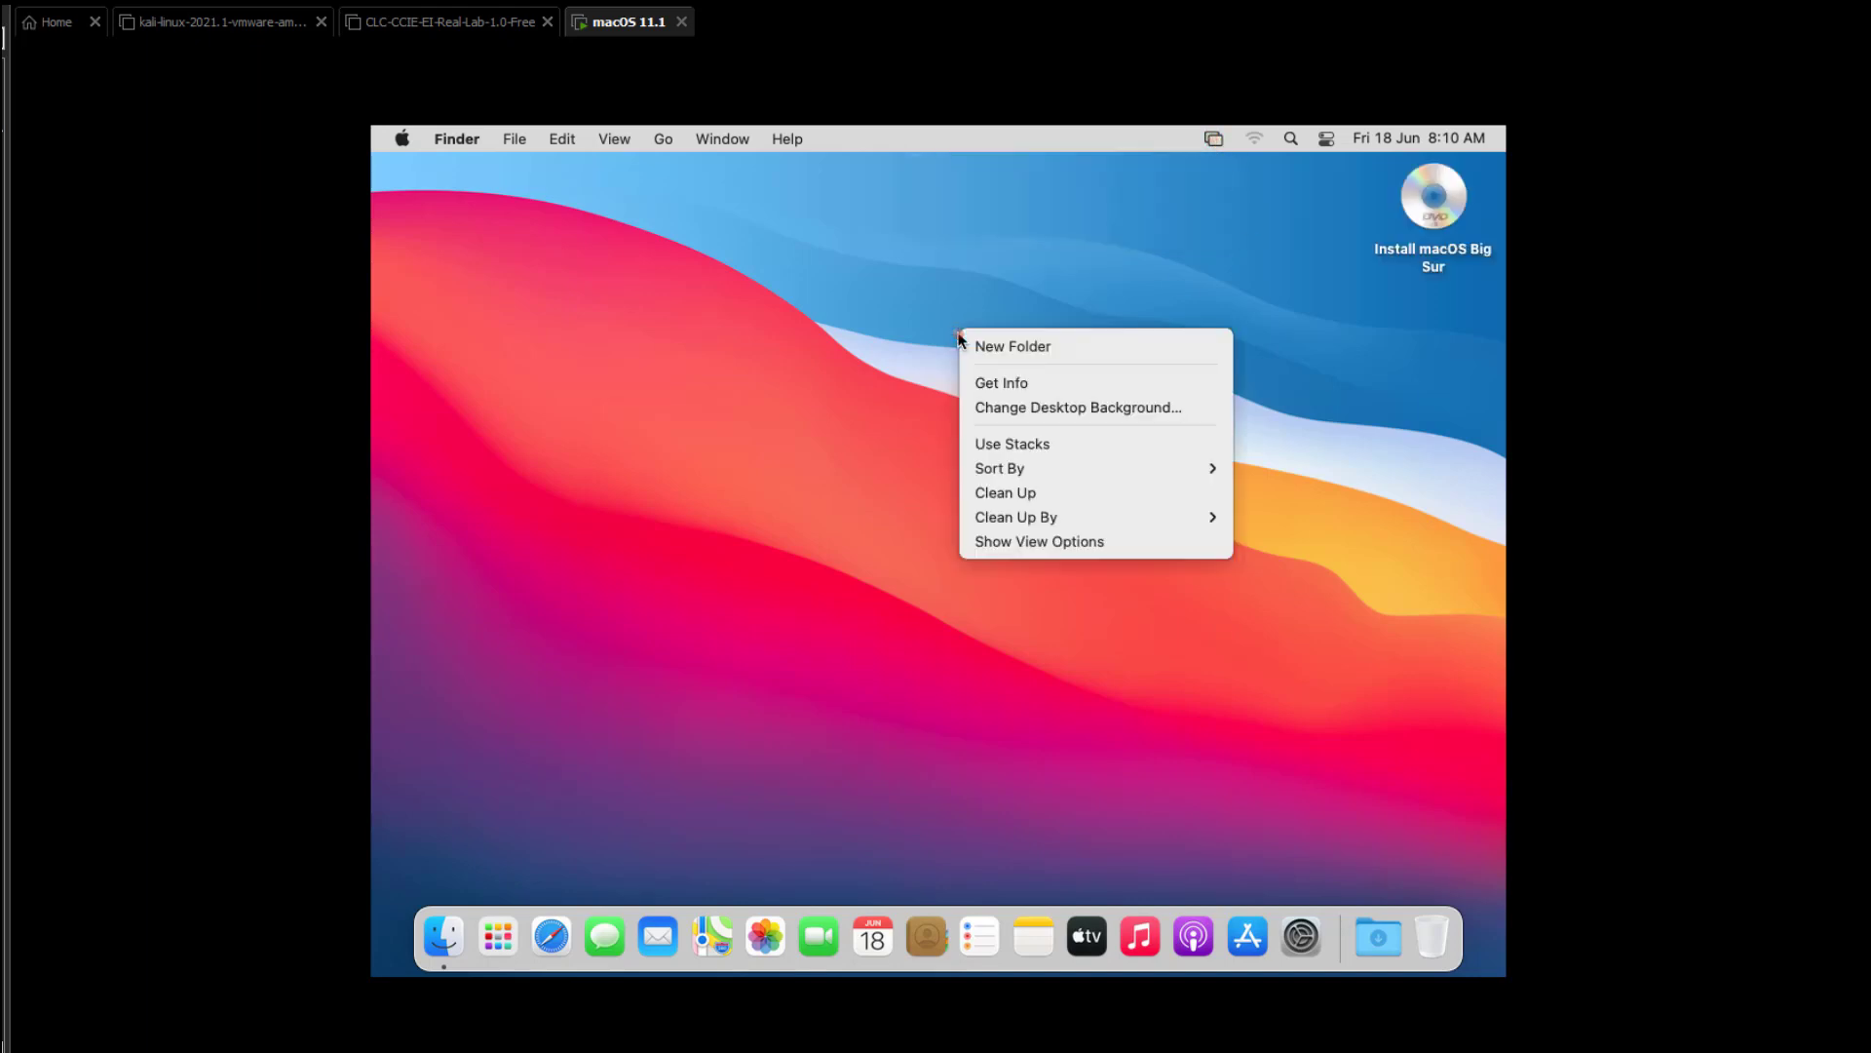
left_click(1439, 200)
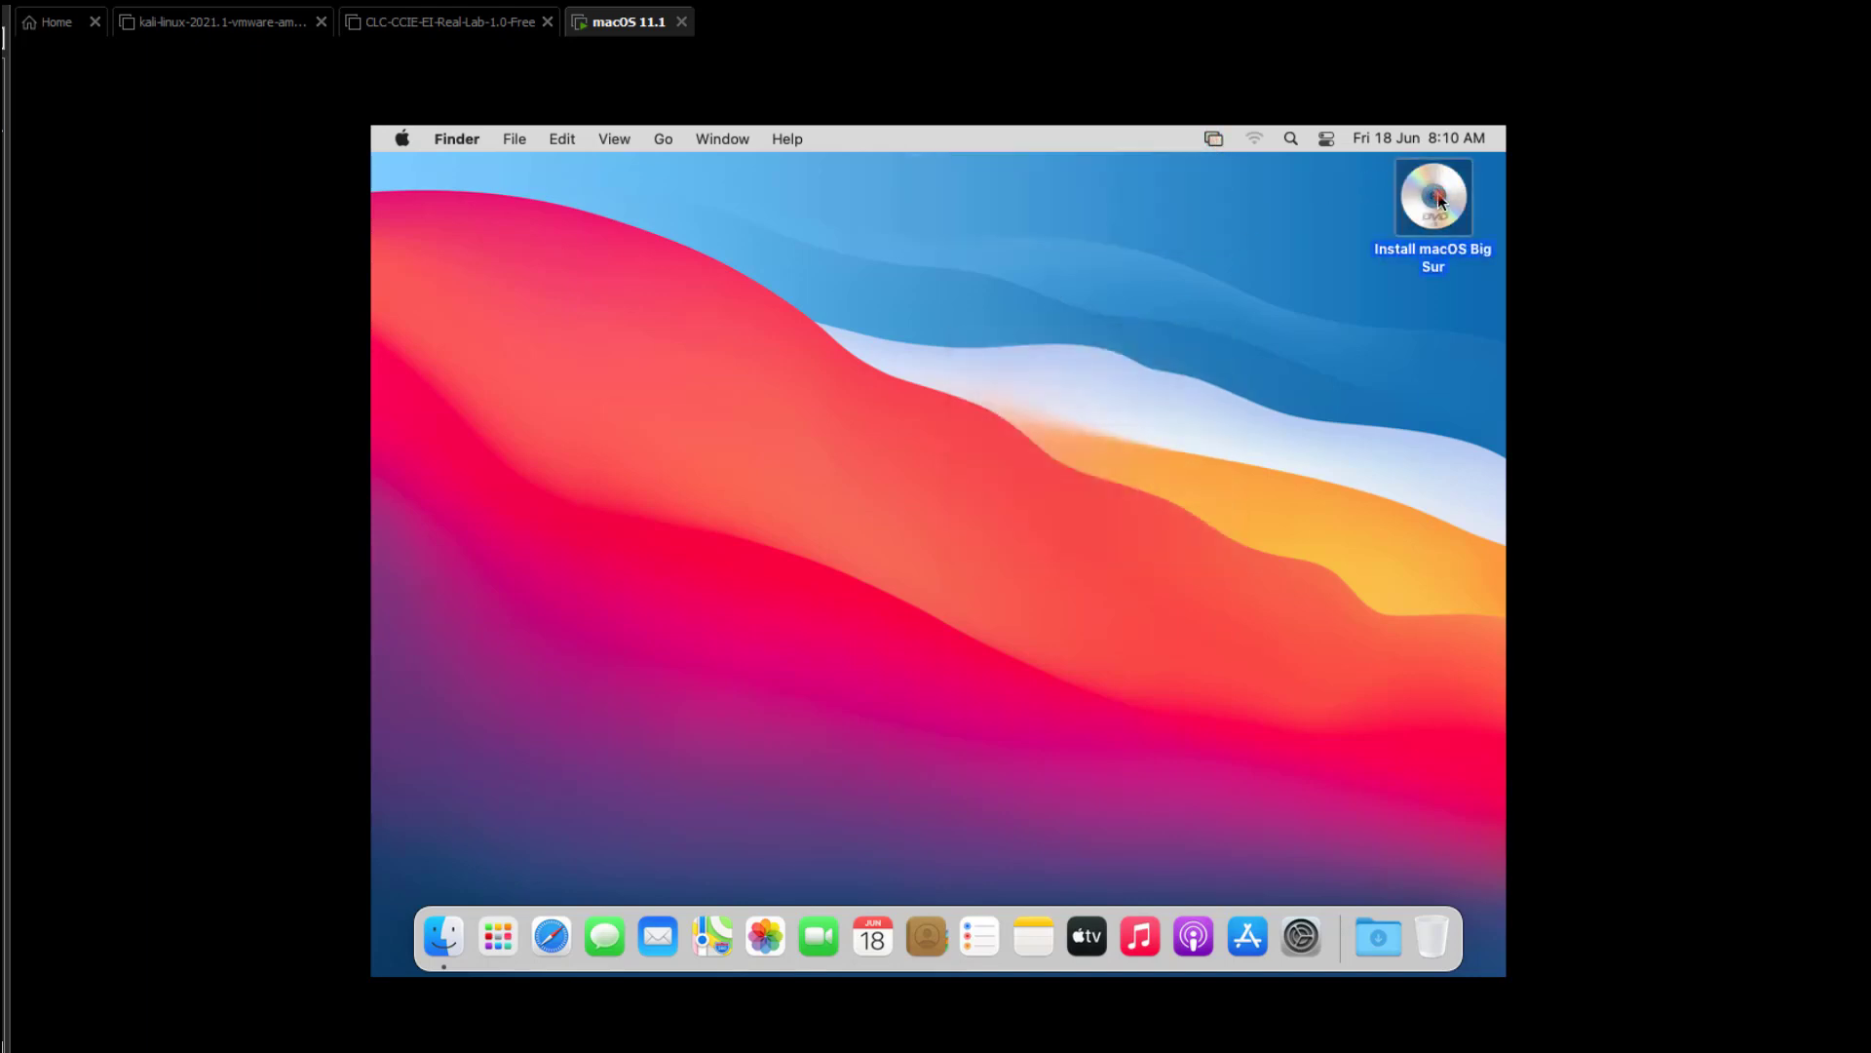
right_click(1040, 327)
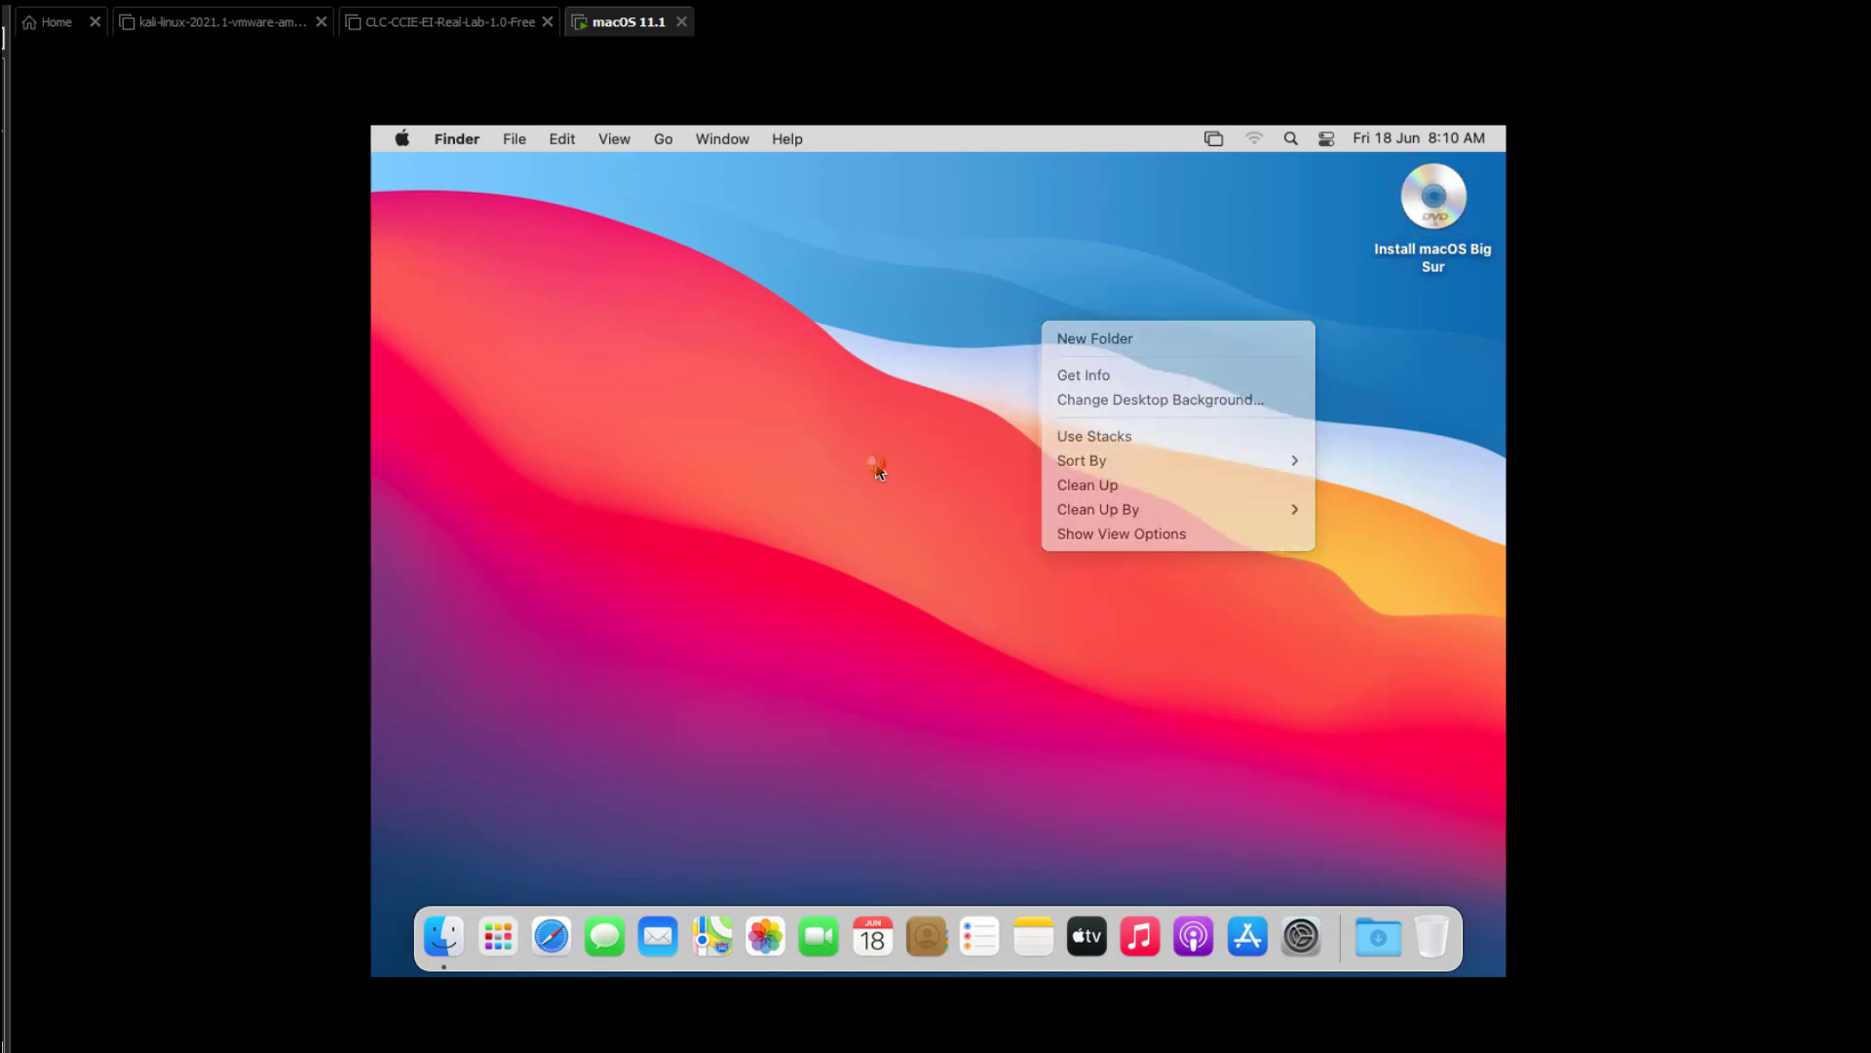
left_click(877, 459)
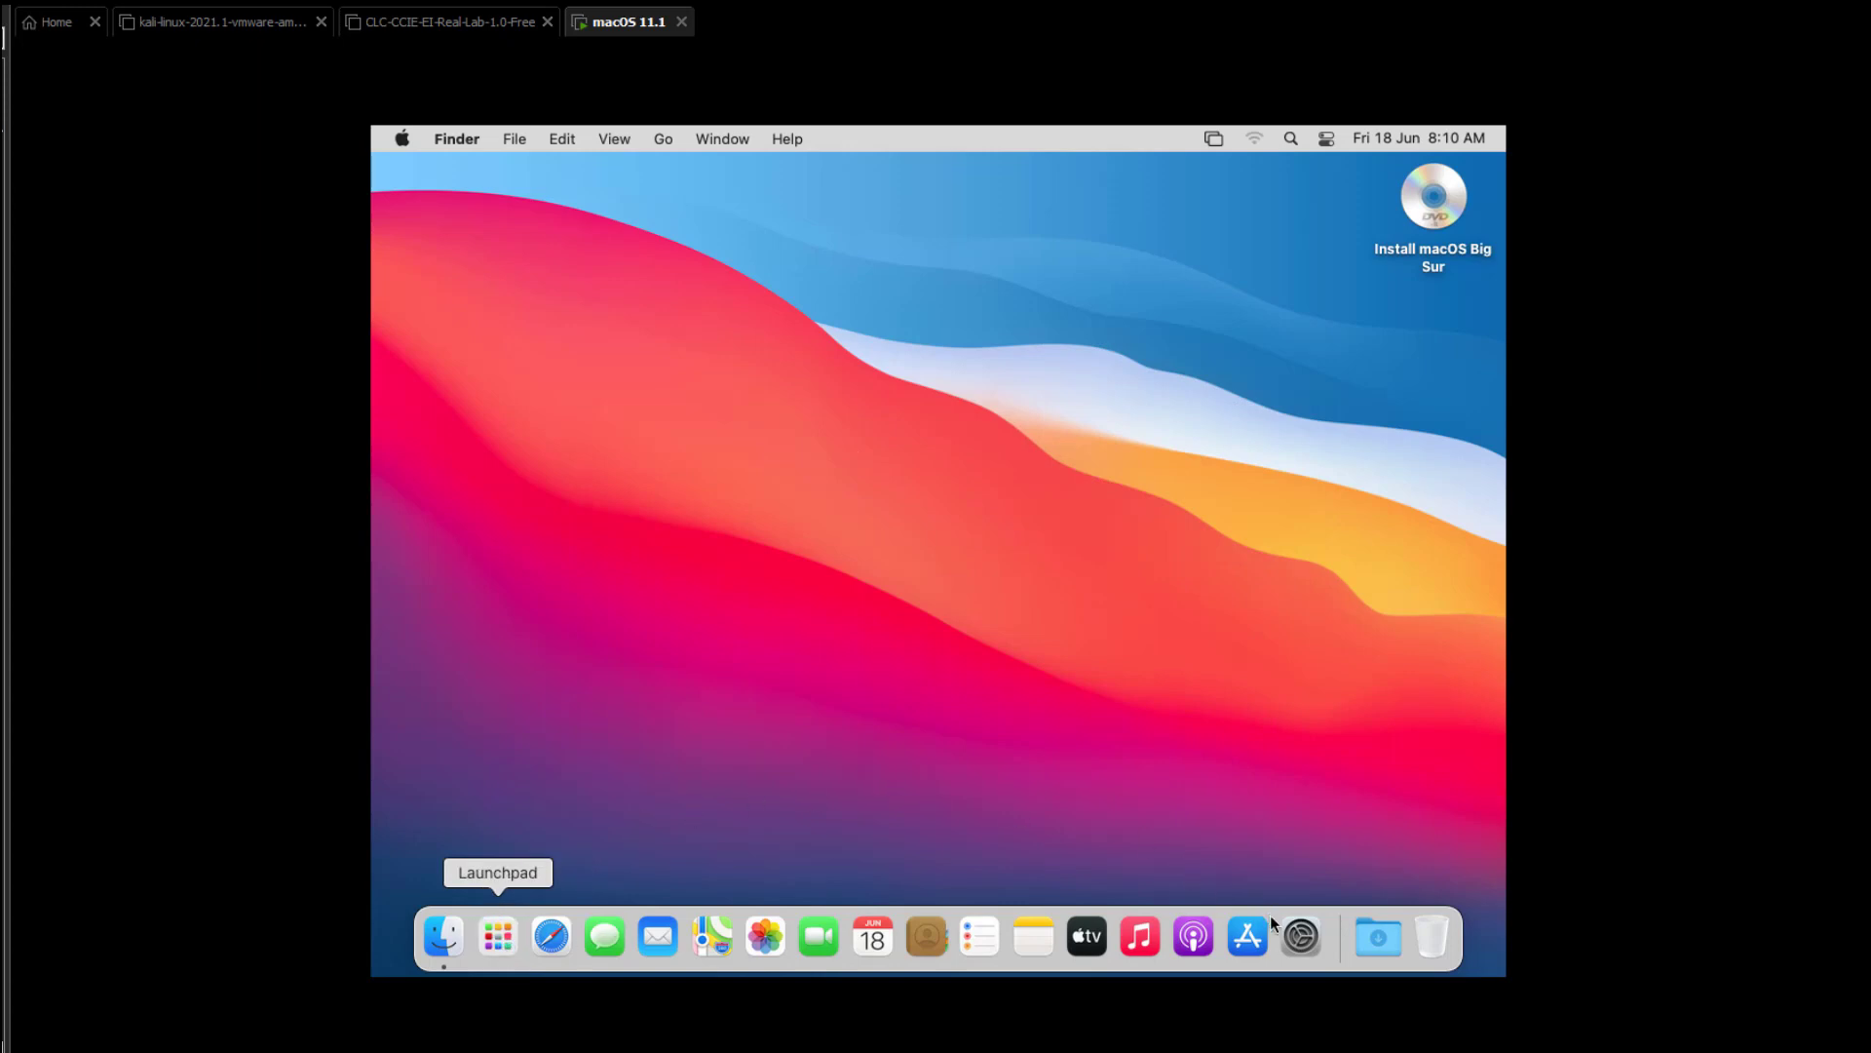
left_click(1298, 939)
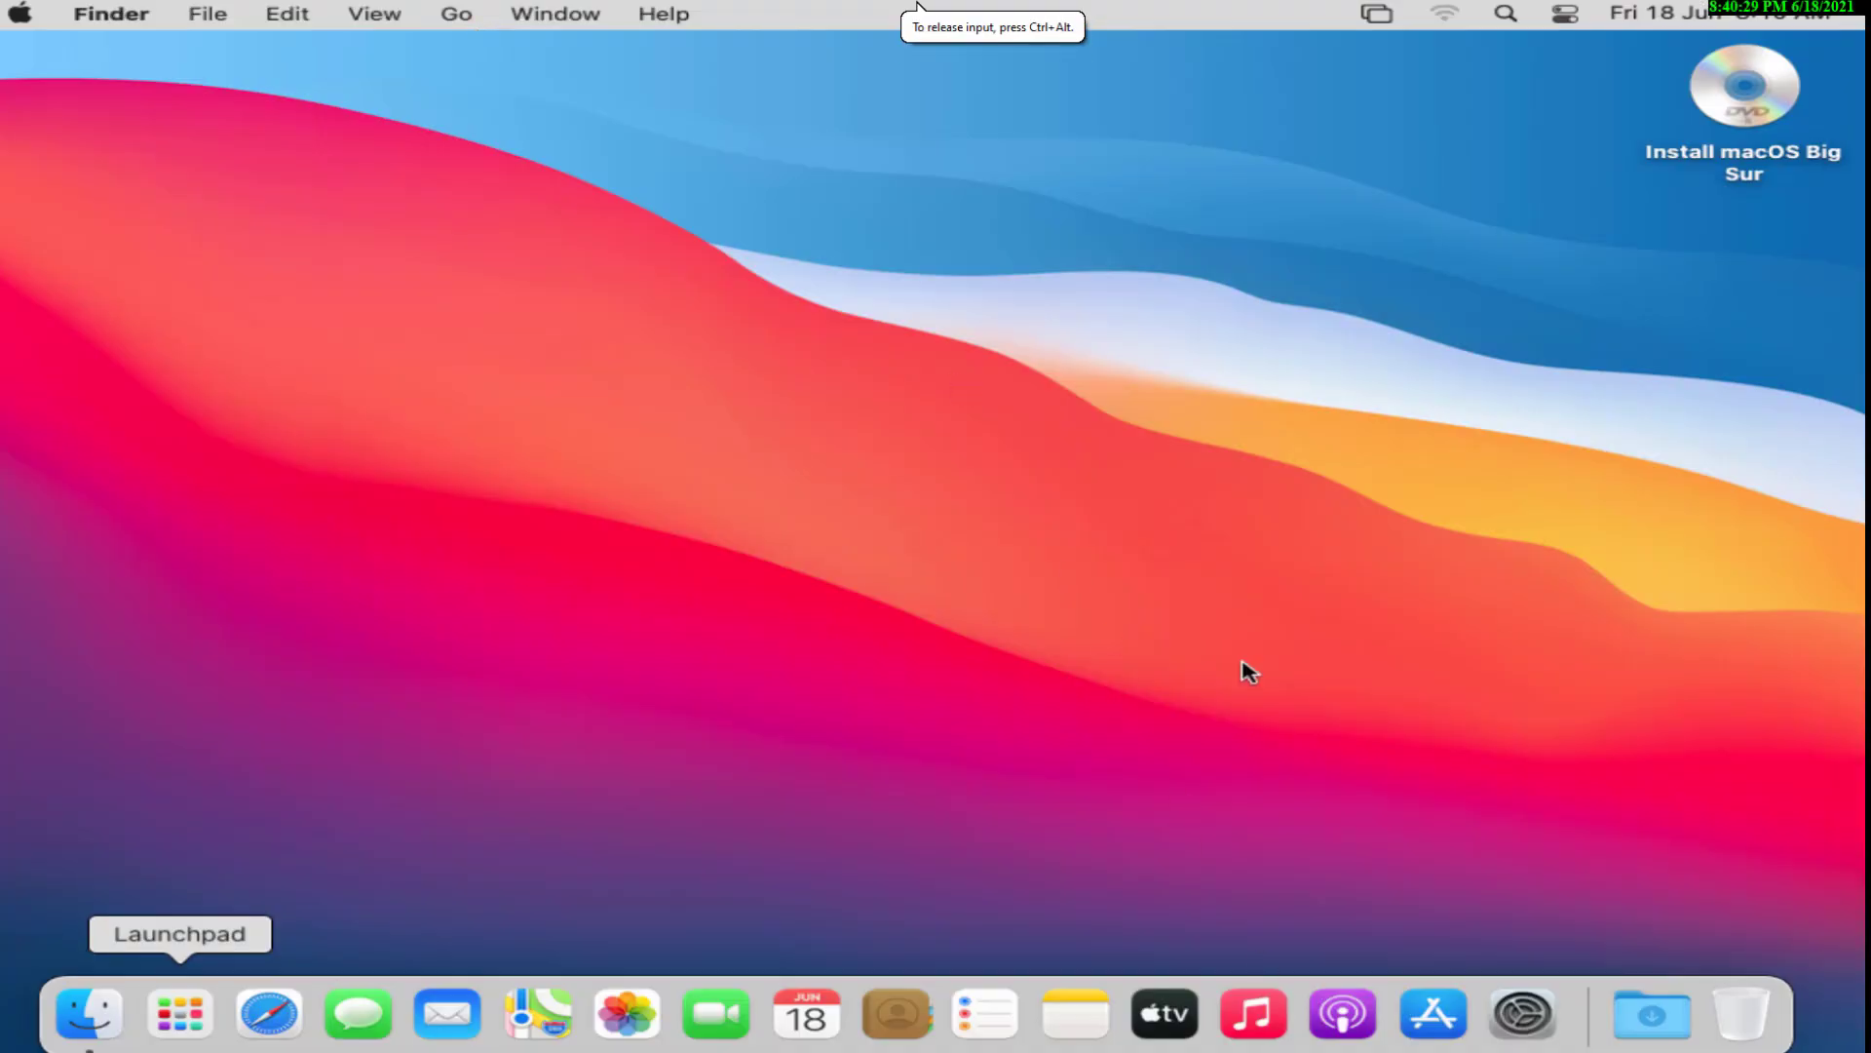
Close the Steps Recorder window, answering its save warning.
left_click(1523, 1019)
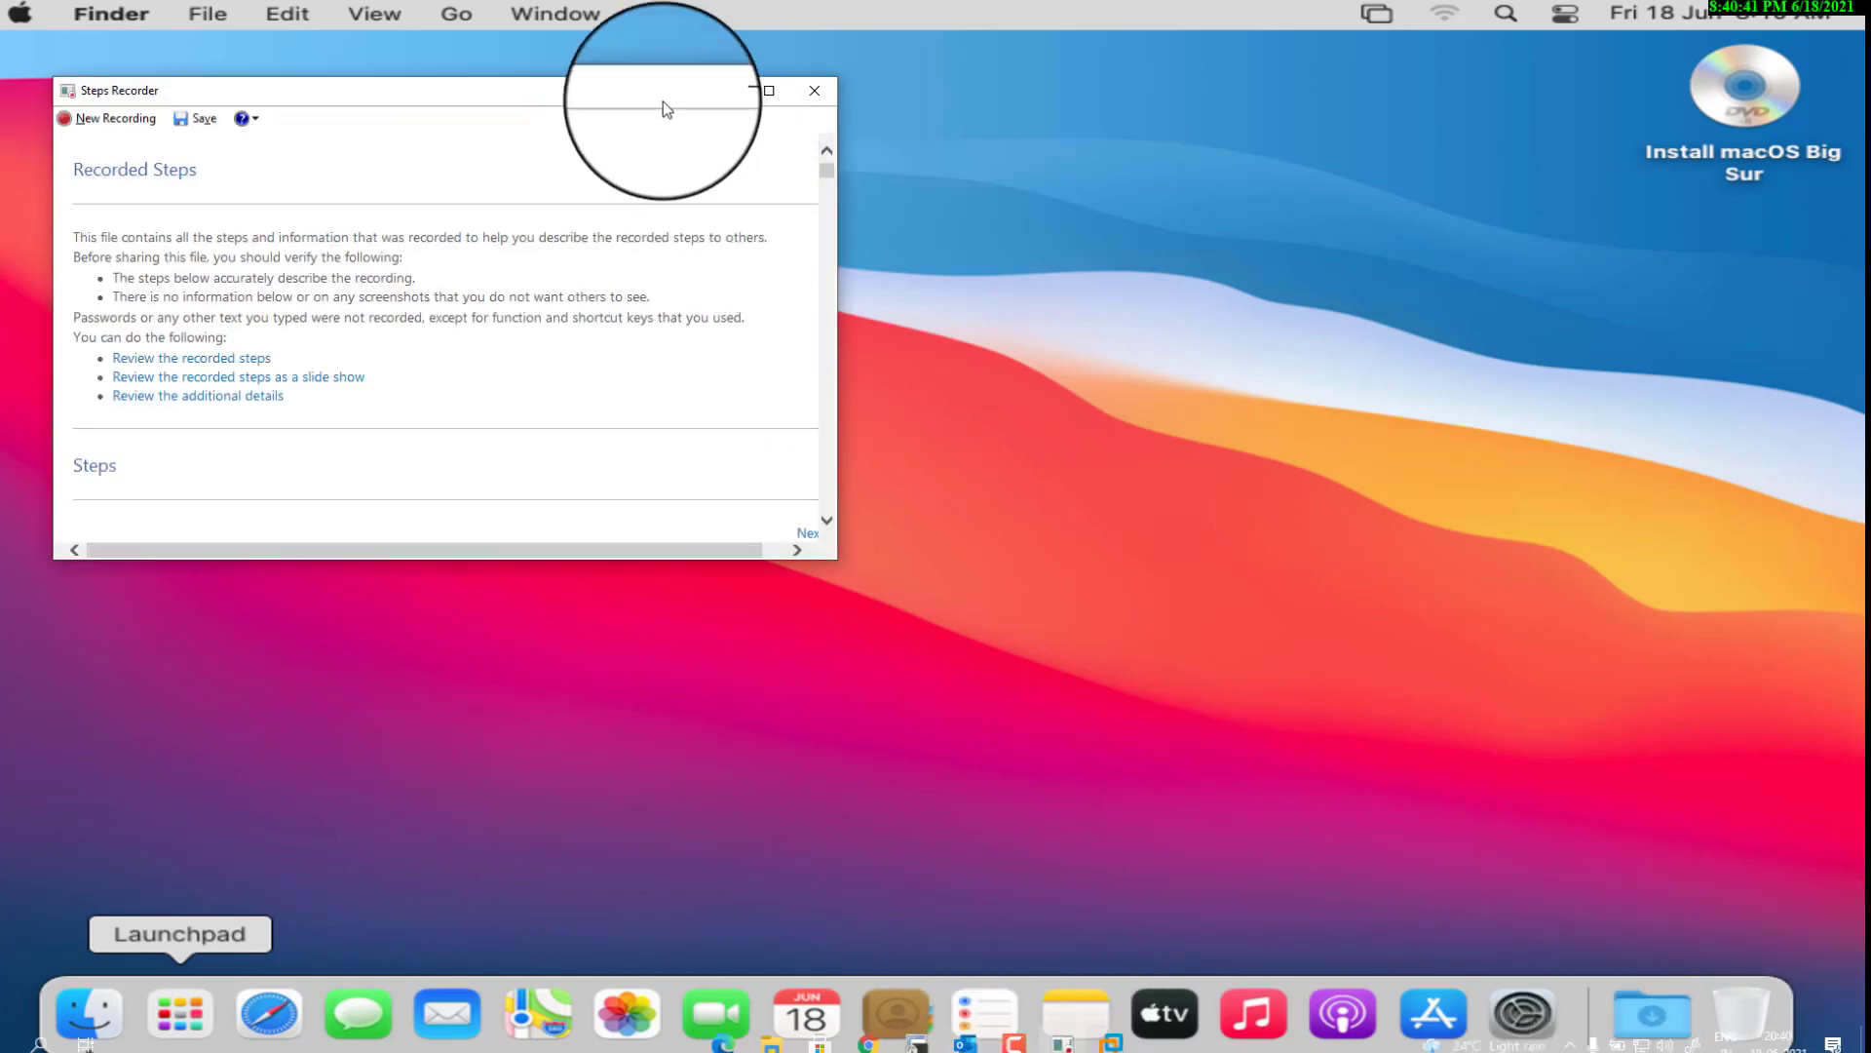
left_click(819, 97)
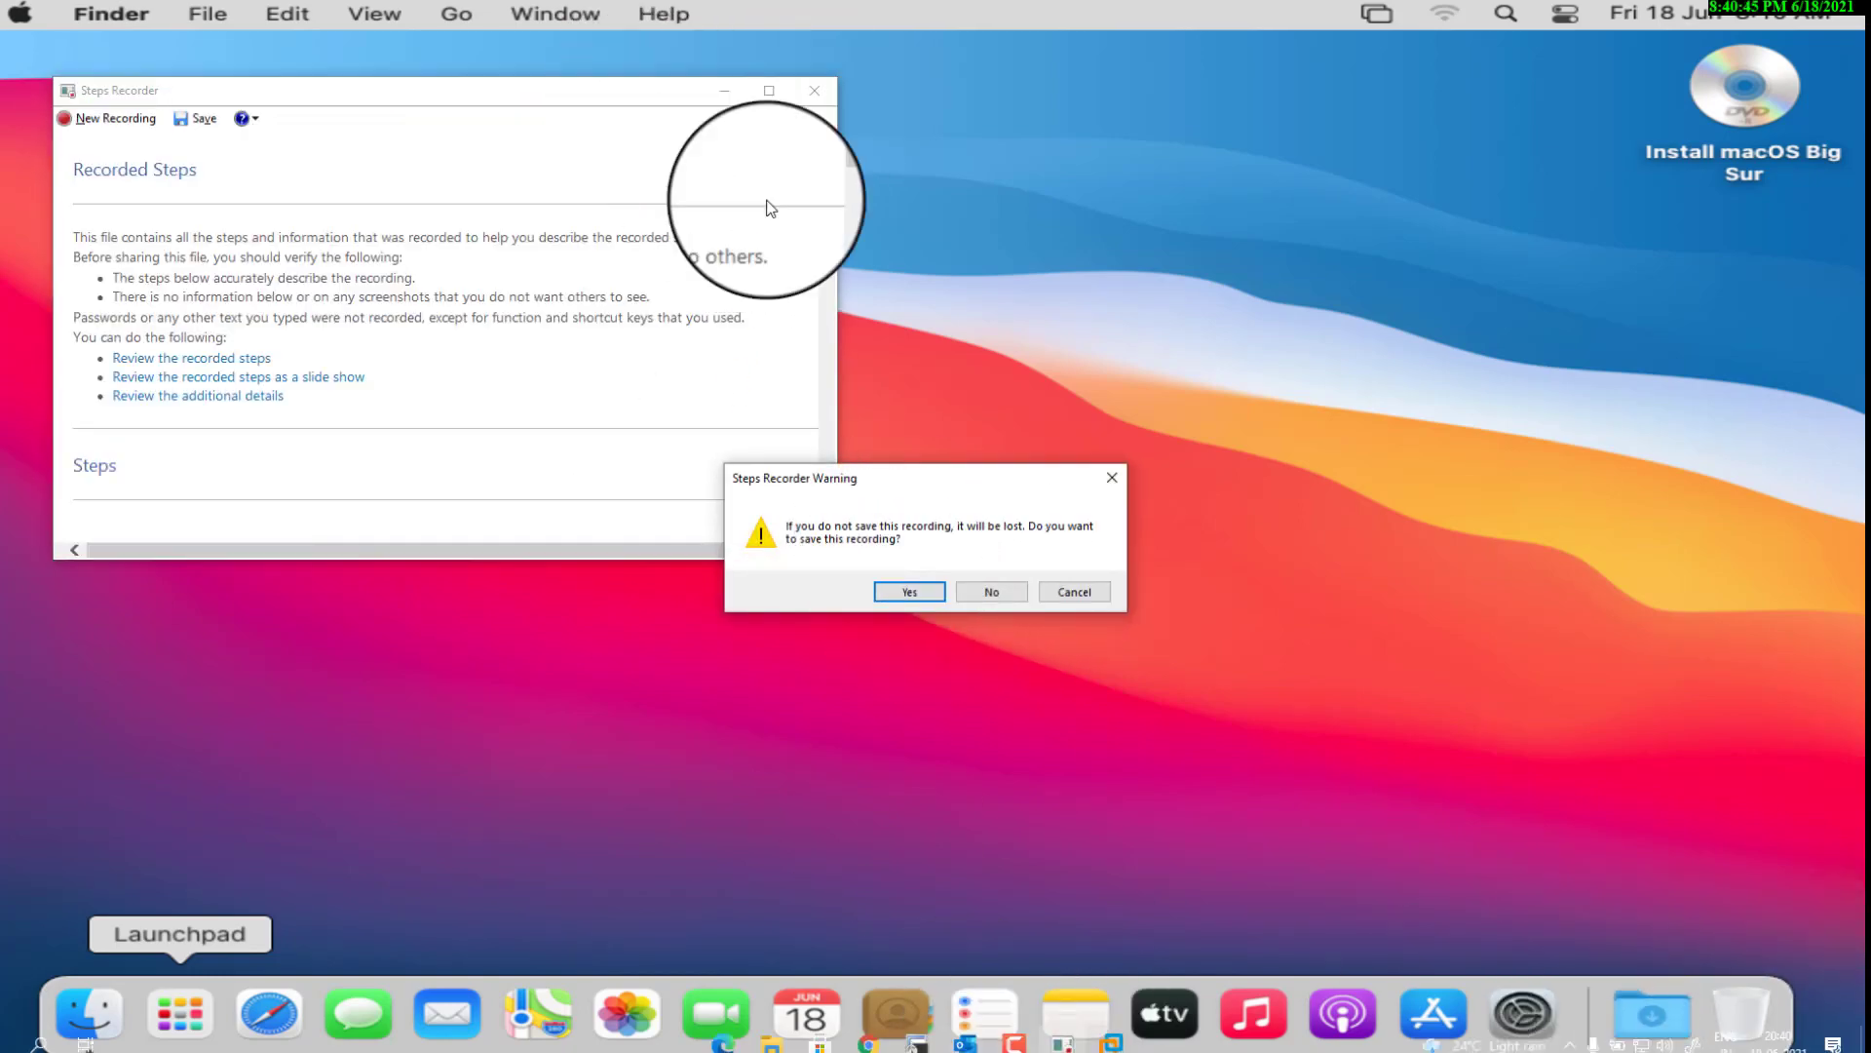
left_click(905, 589)
left_click(618, 151)
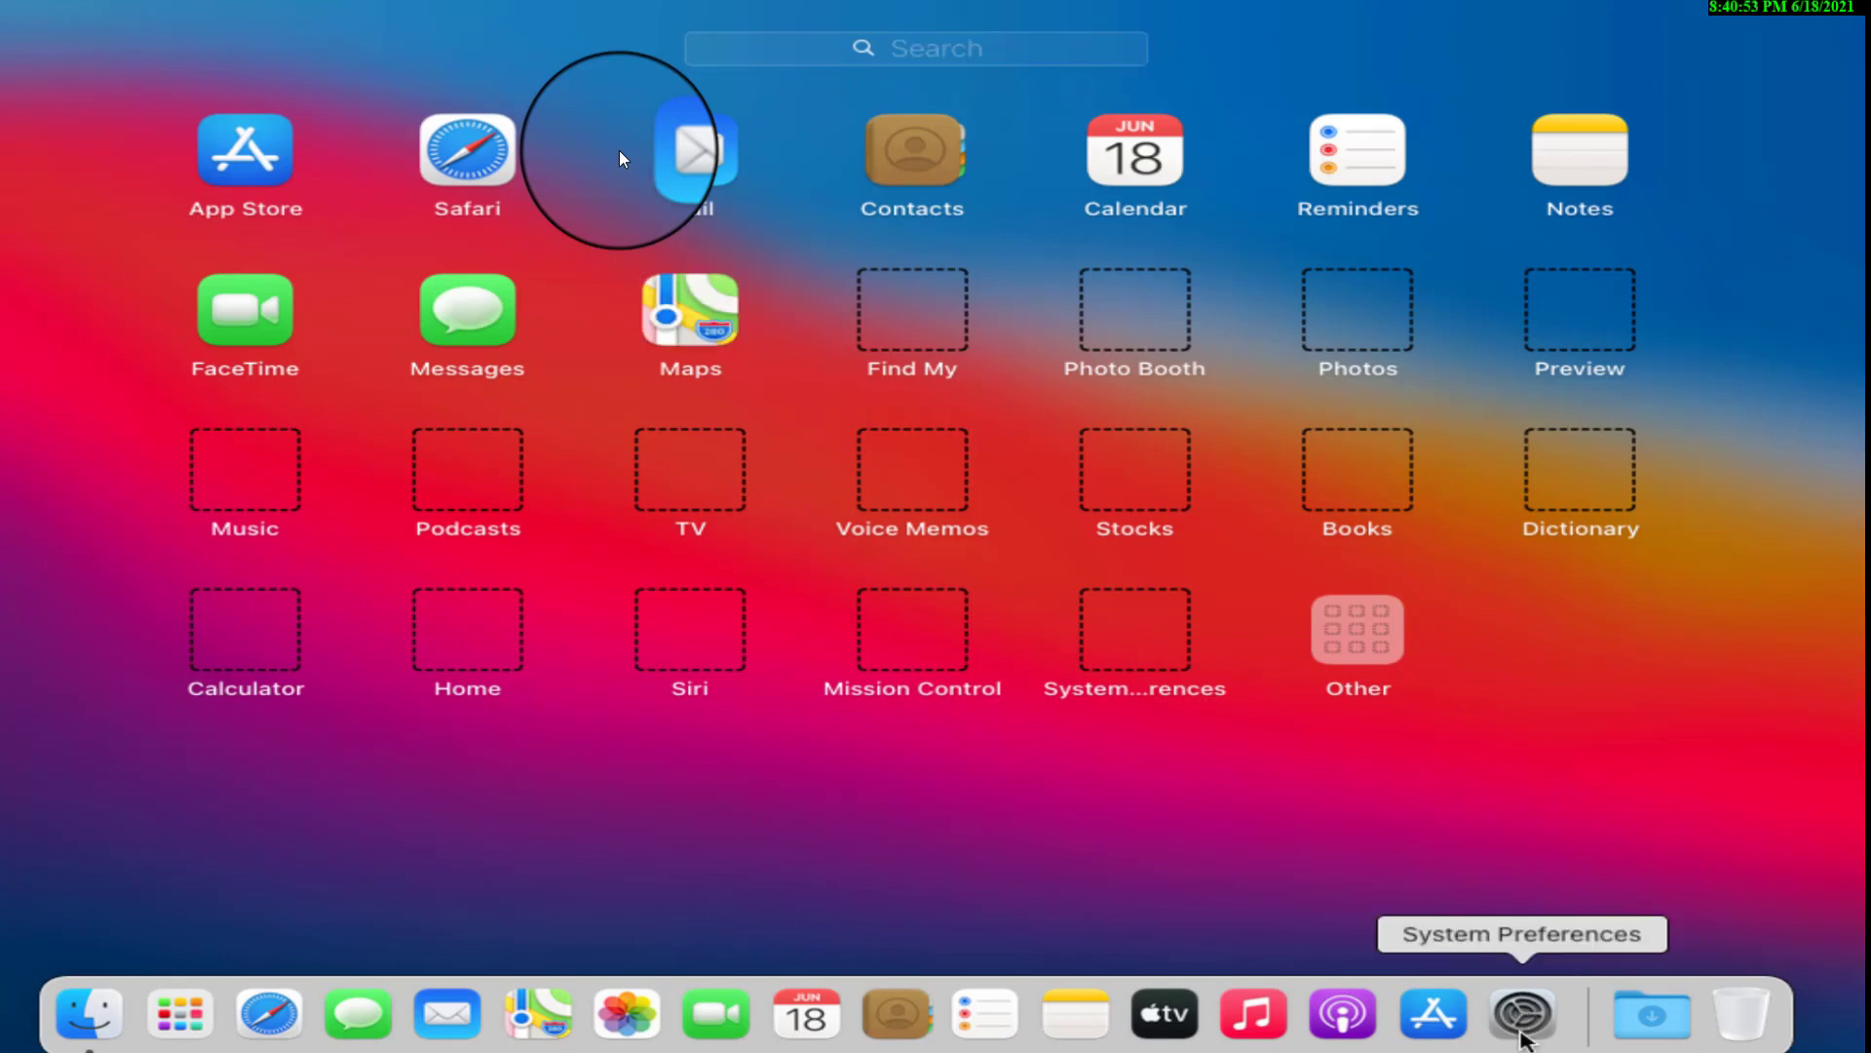
Browse Desktop & Screen Saver wallpaper choices, then close and reopen System Preferences.
left_click(1522, 1023)
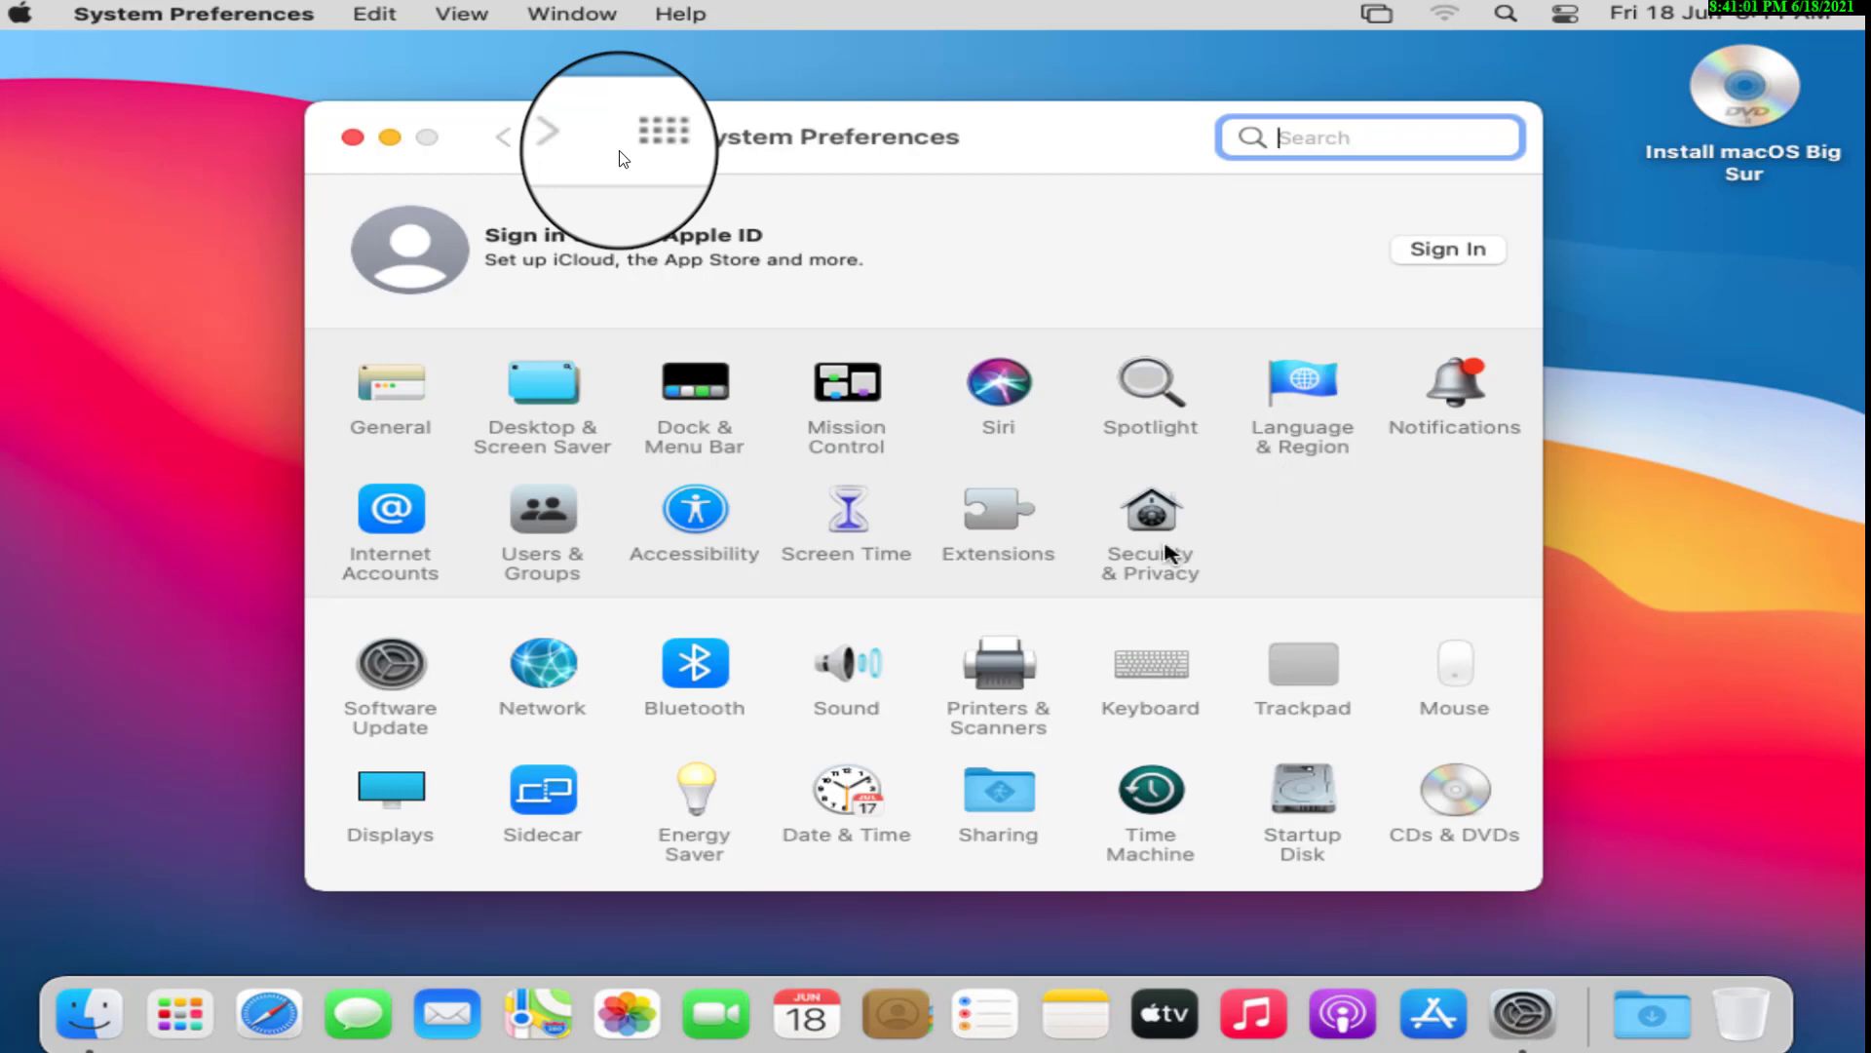
left_click(546, 390)
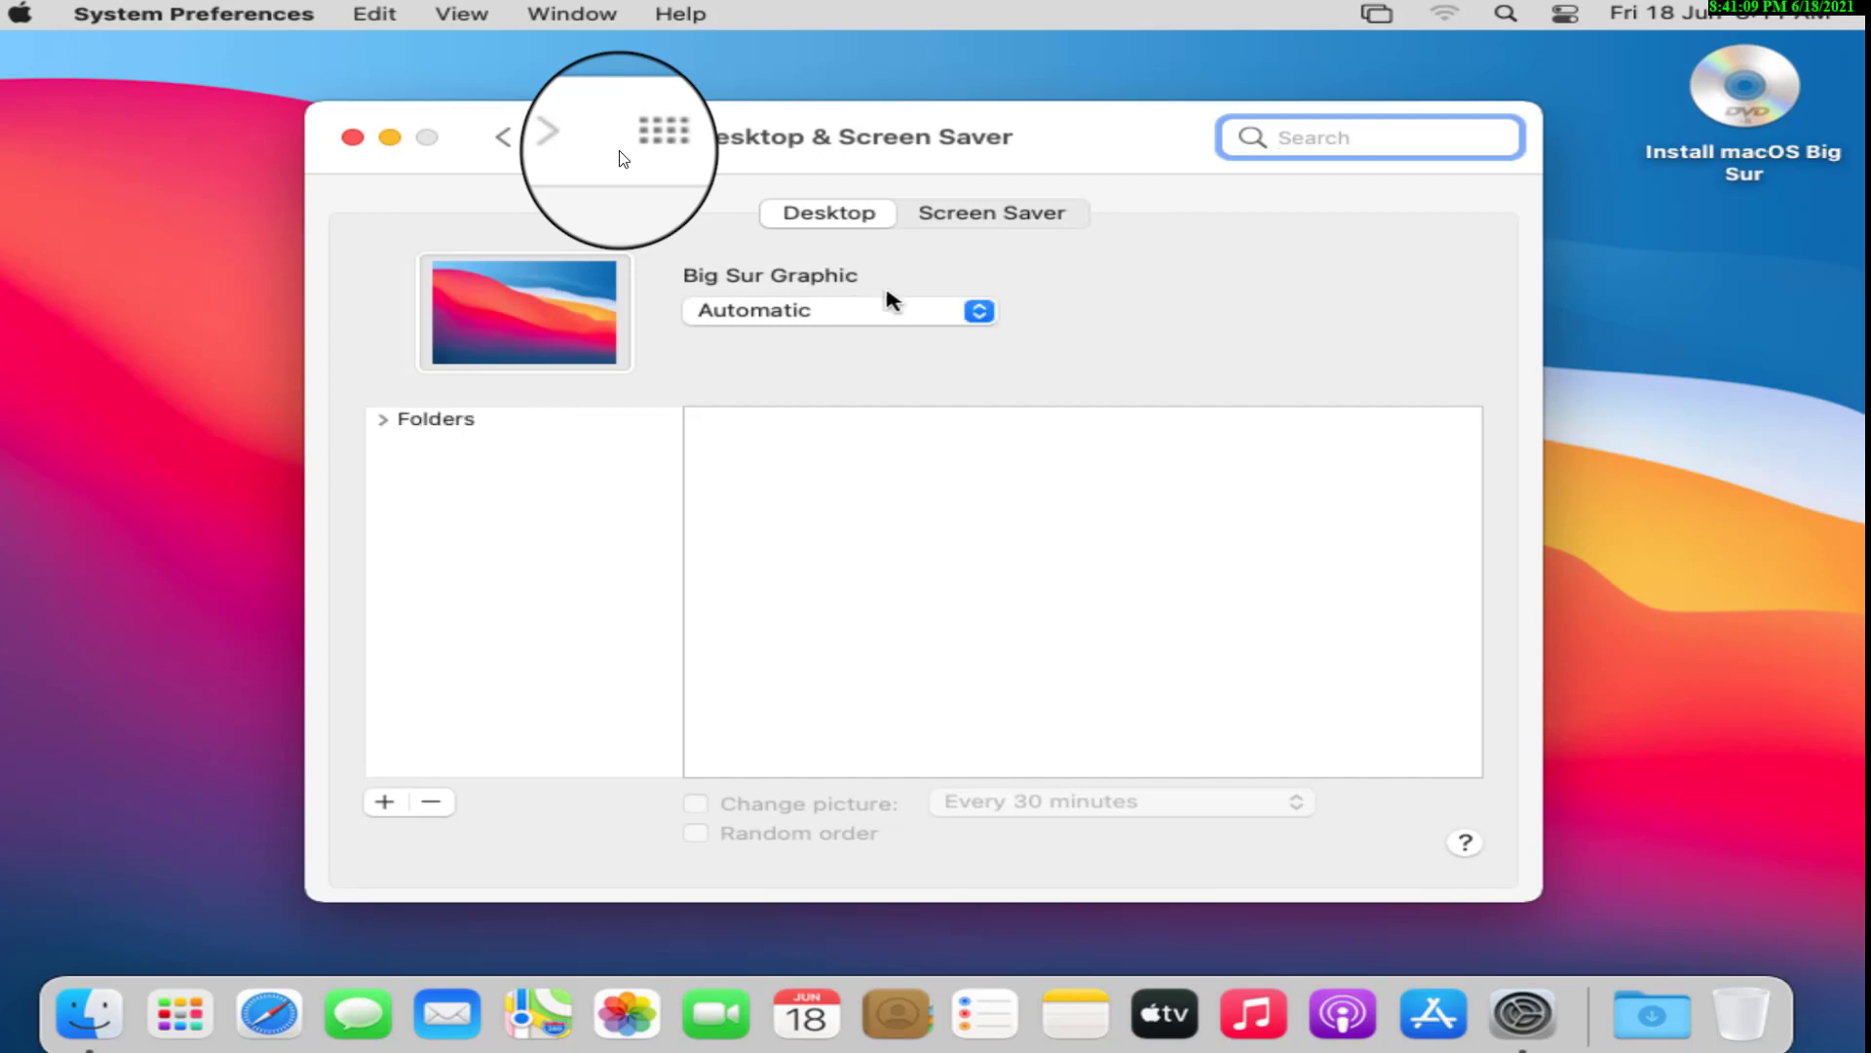
left_click(894, 322)
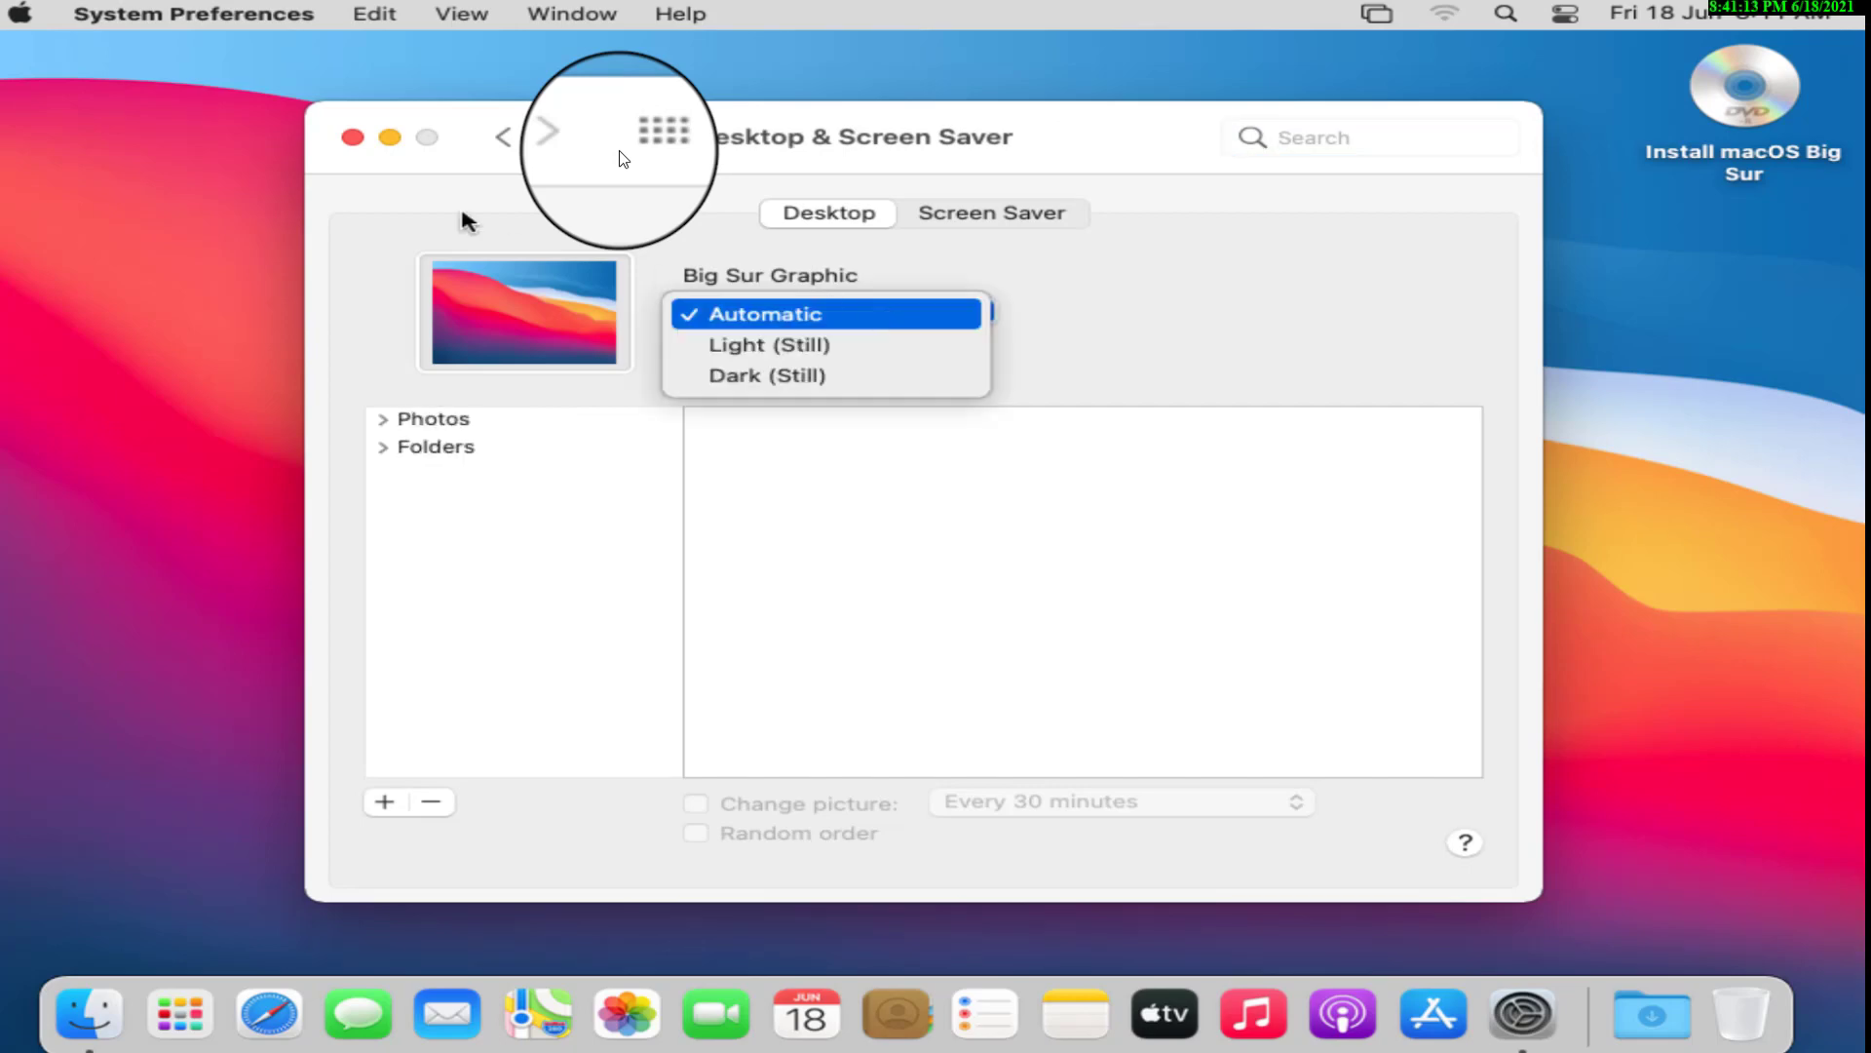
left_click(353, 137)
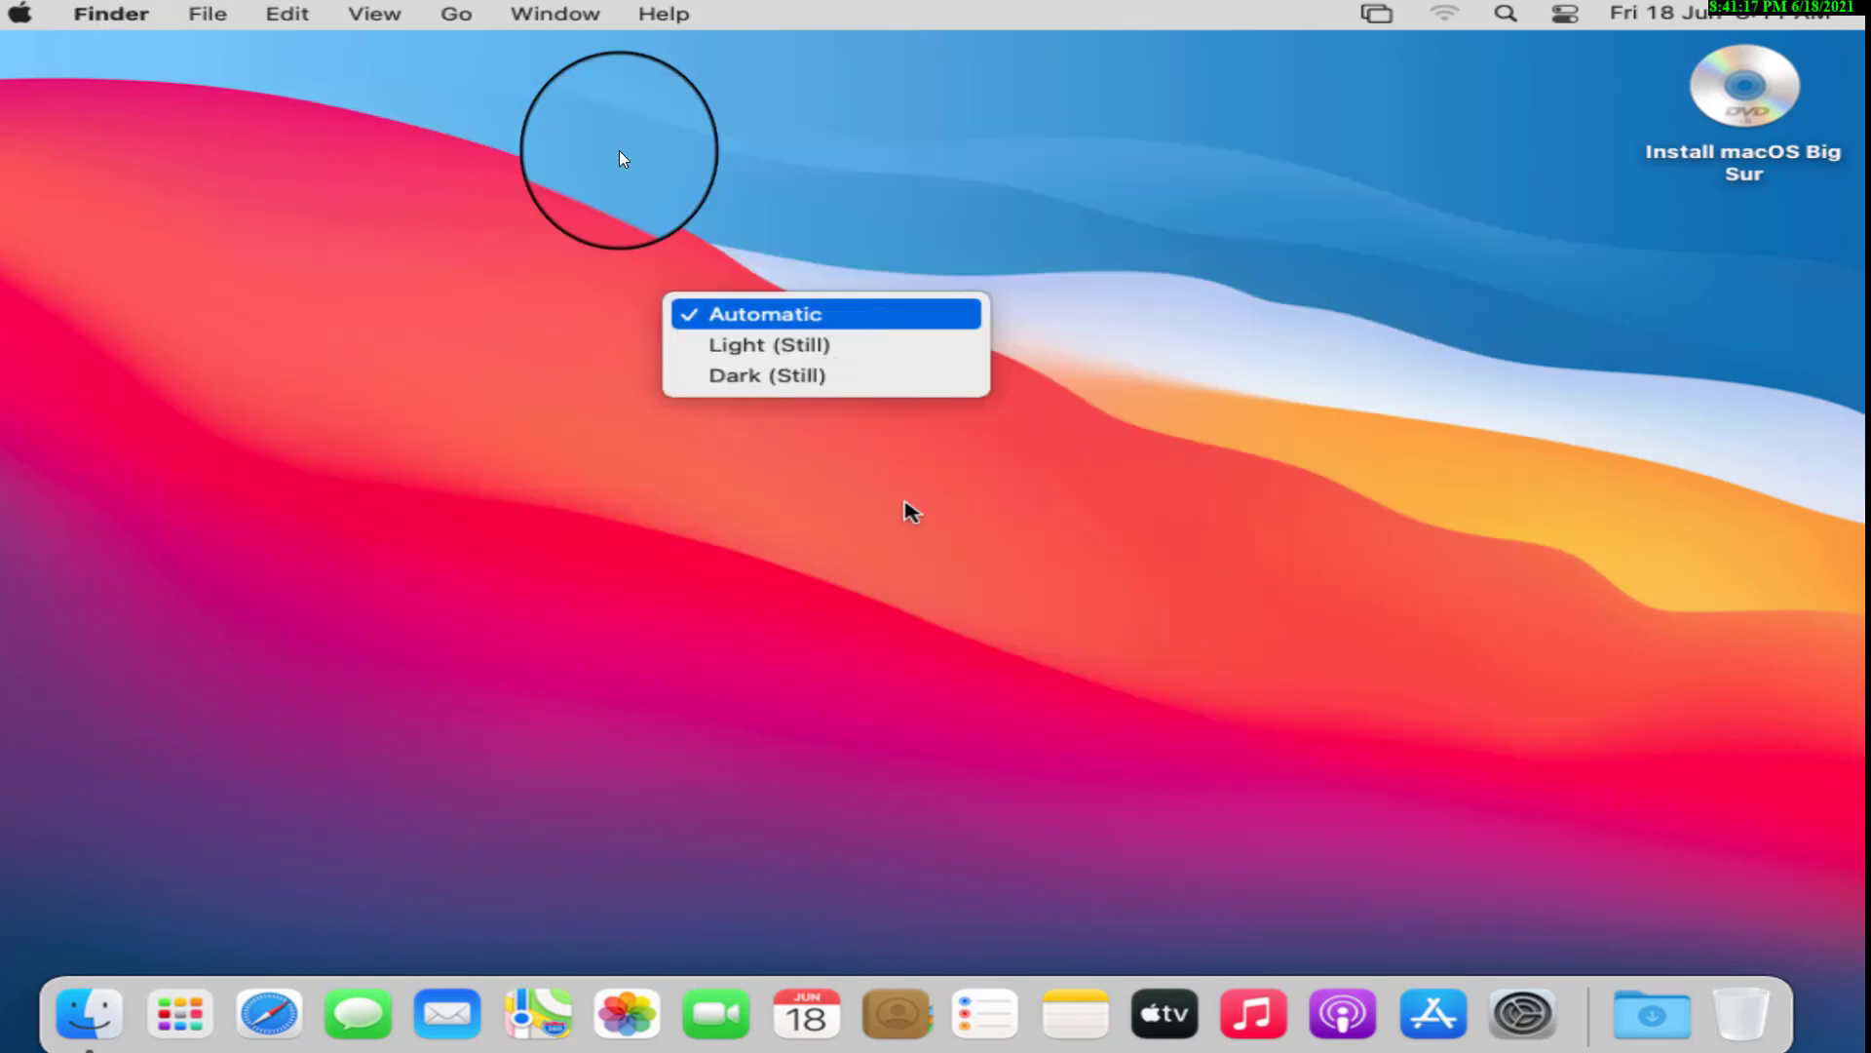
left_click(1523, 1015)
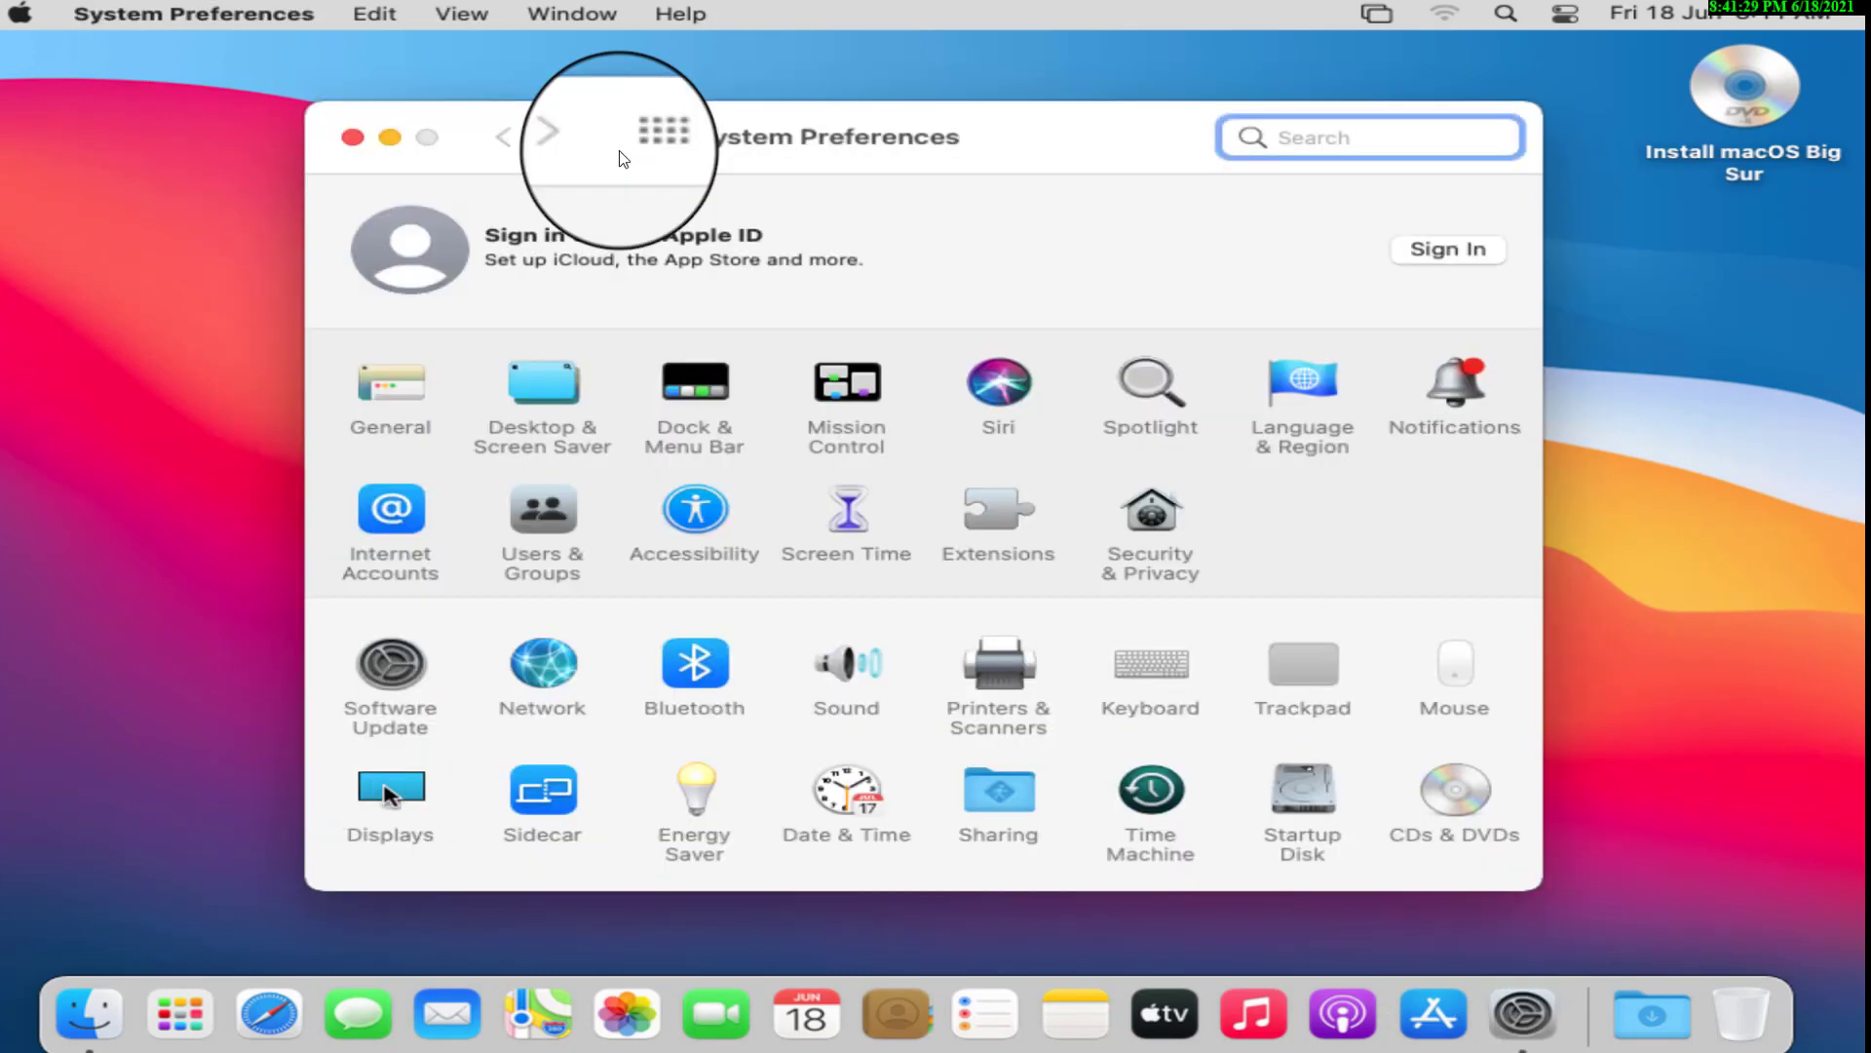
In Displays, try Scaled 1024 × 768 resolution, then return to Default for display.
left_click(387, 789)
left_click(984, 223)
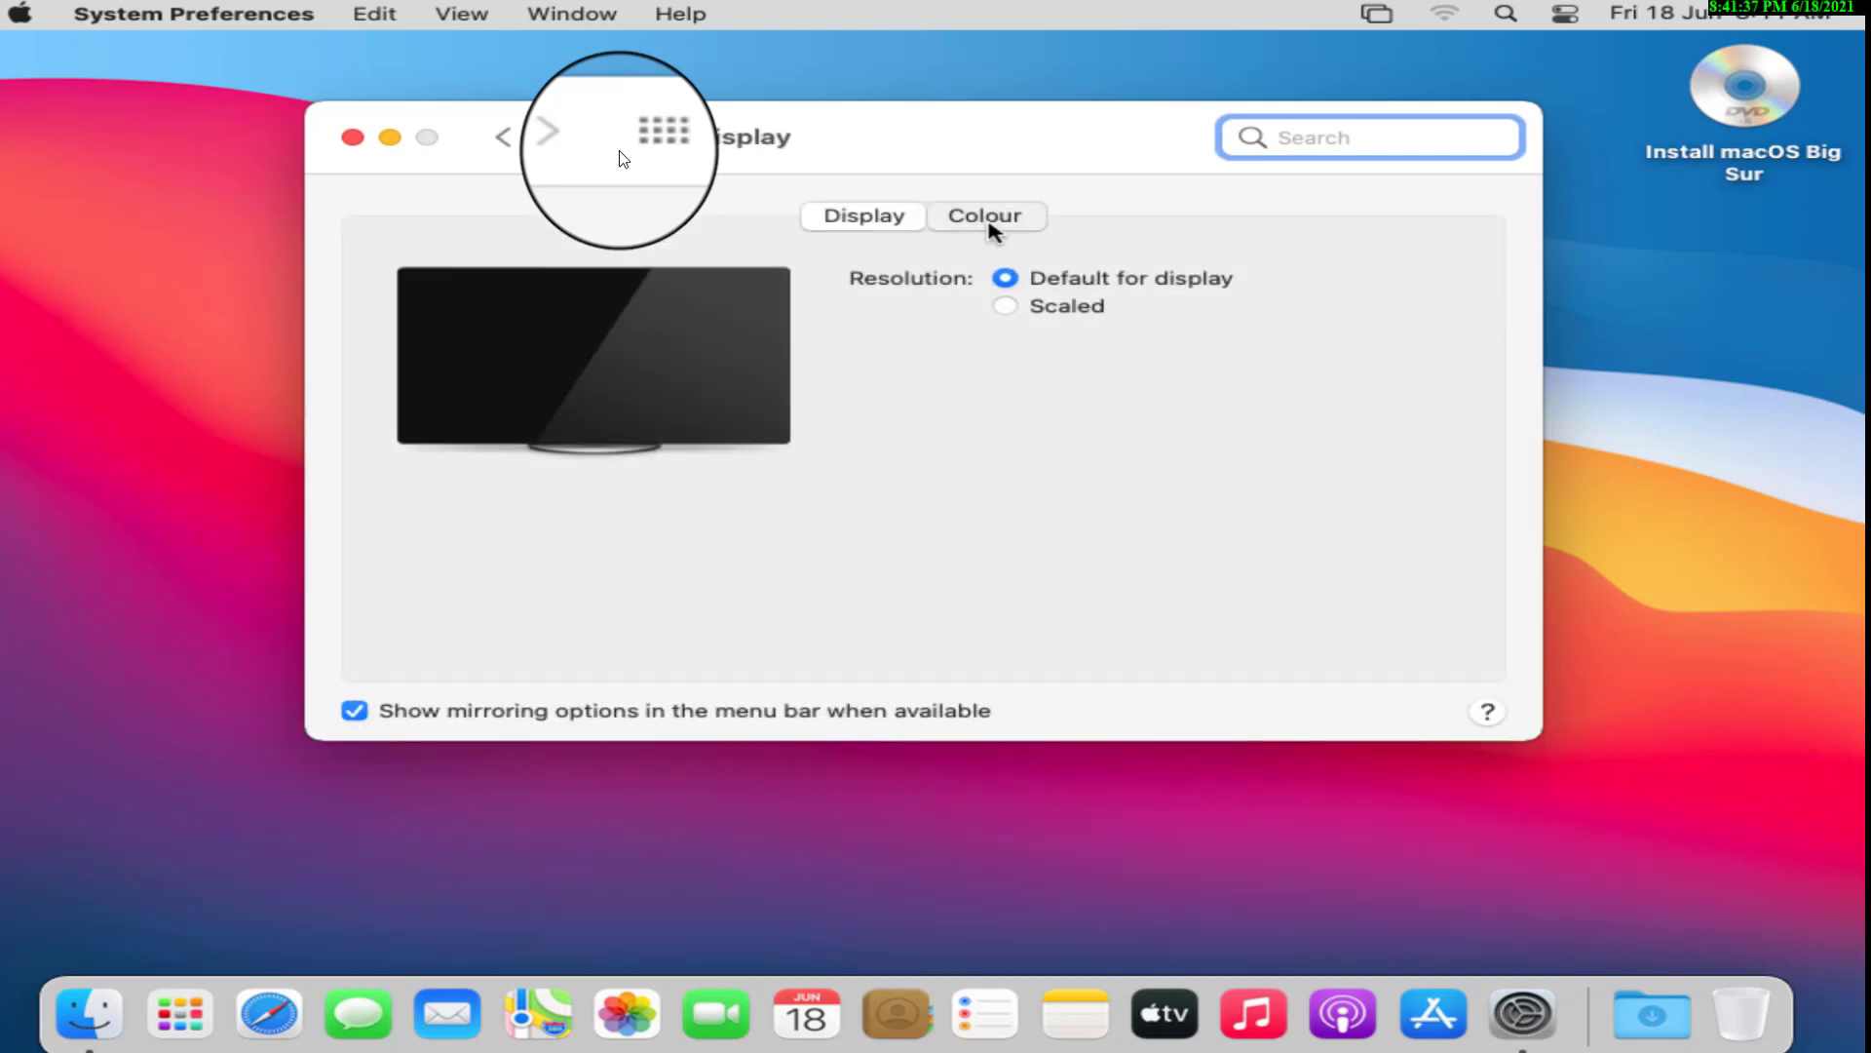
left_click(895, 222)
left_click(1005, 305)
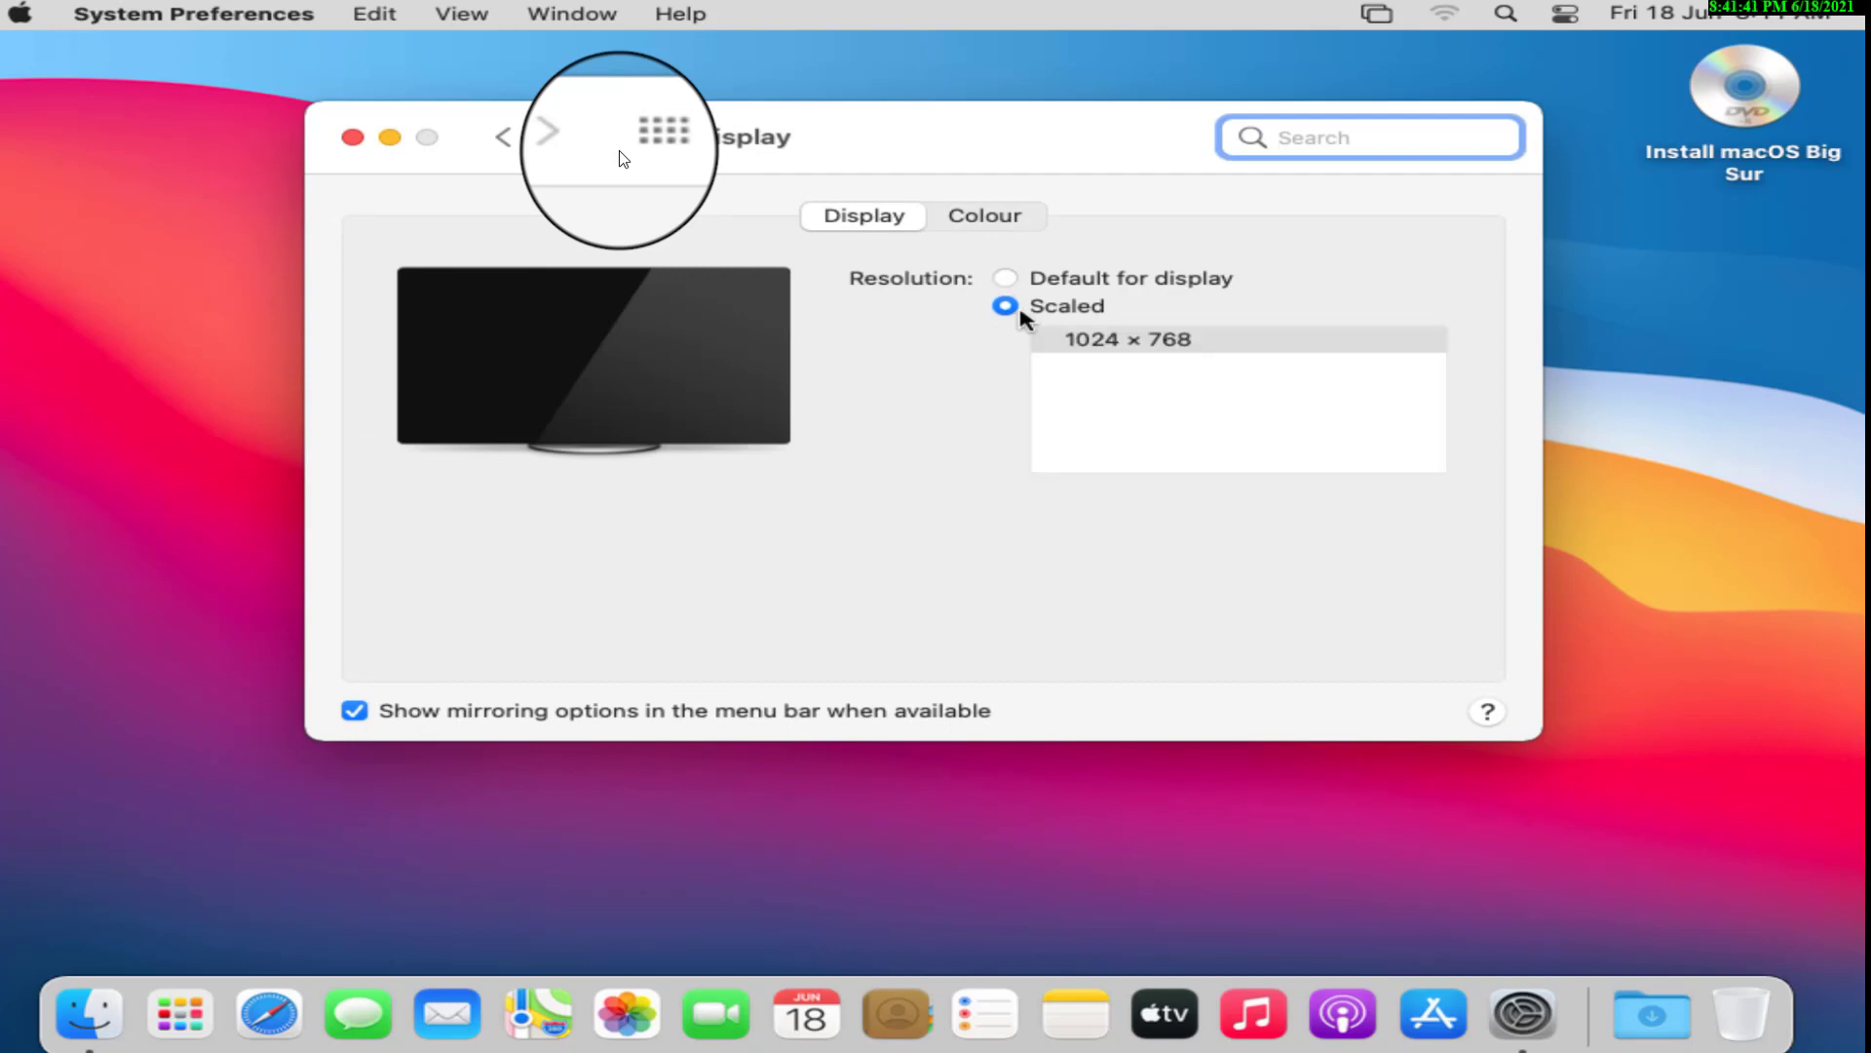
left_click(1127, 338)
left_click(1005, 278)
Run the Colour tab calibration assistant to save a Display Calibrated profile, then show all panes.
left_click(983, 217)
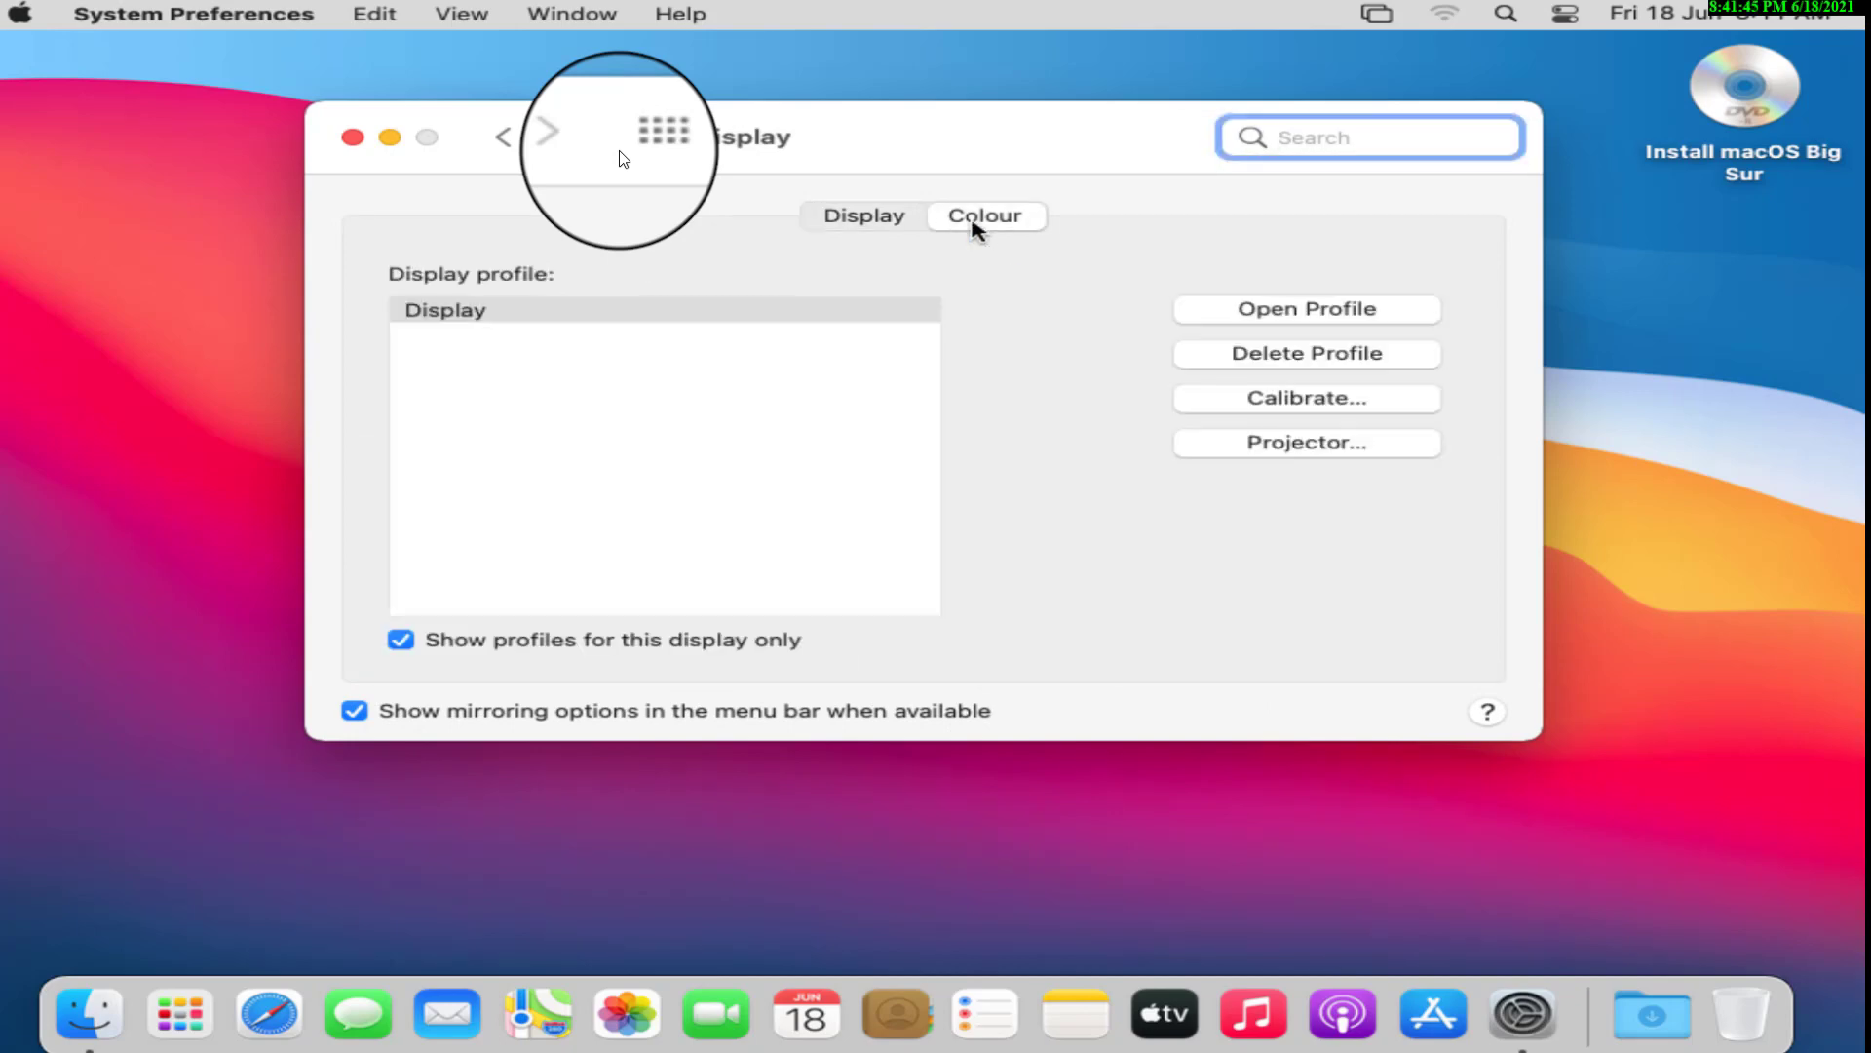
left_click(1267, 399)
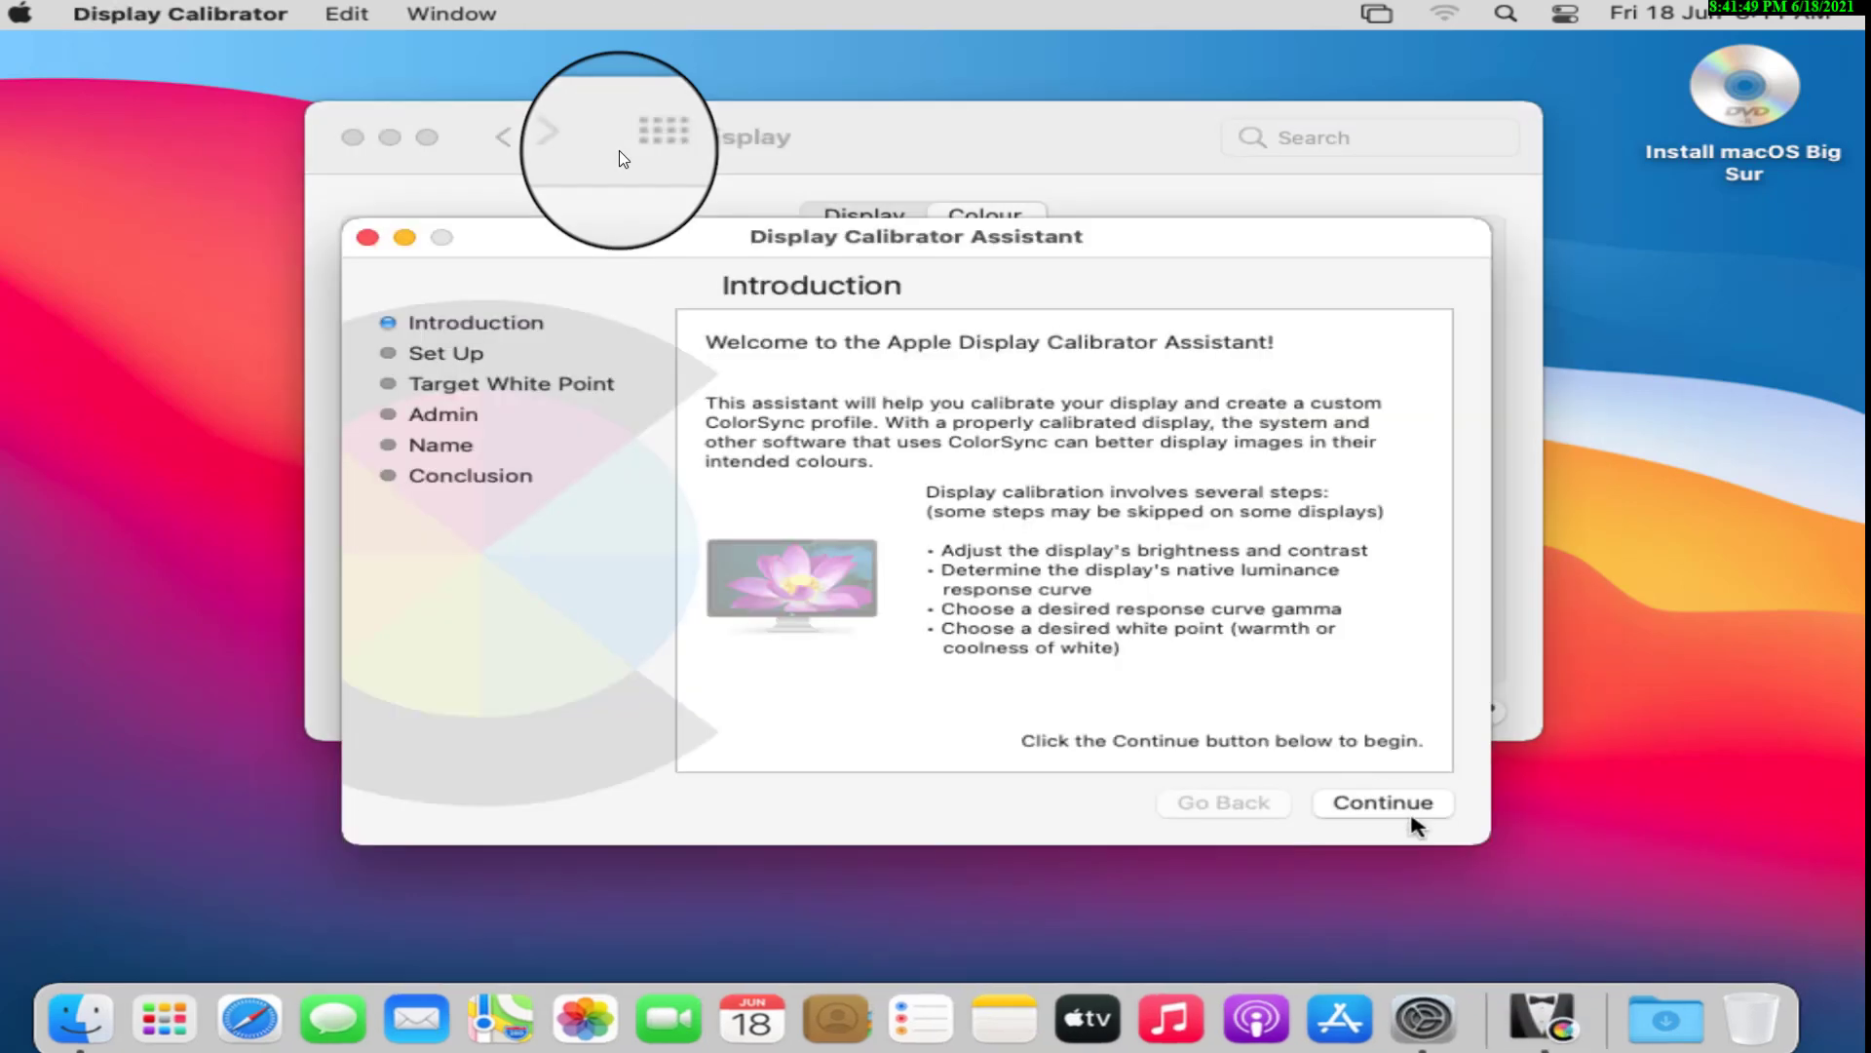
left_click(1384, 809)
left_click(1383, 804)
left_click(1383, 804)
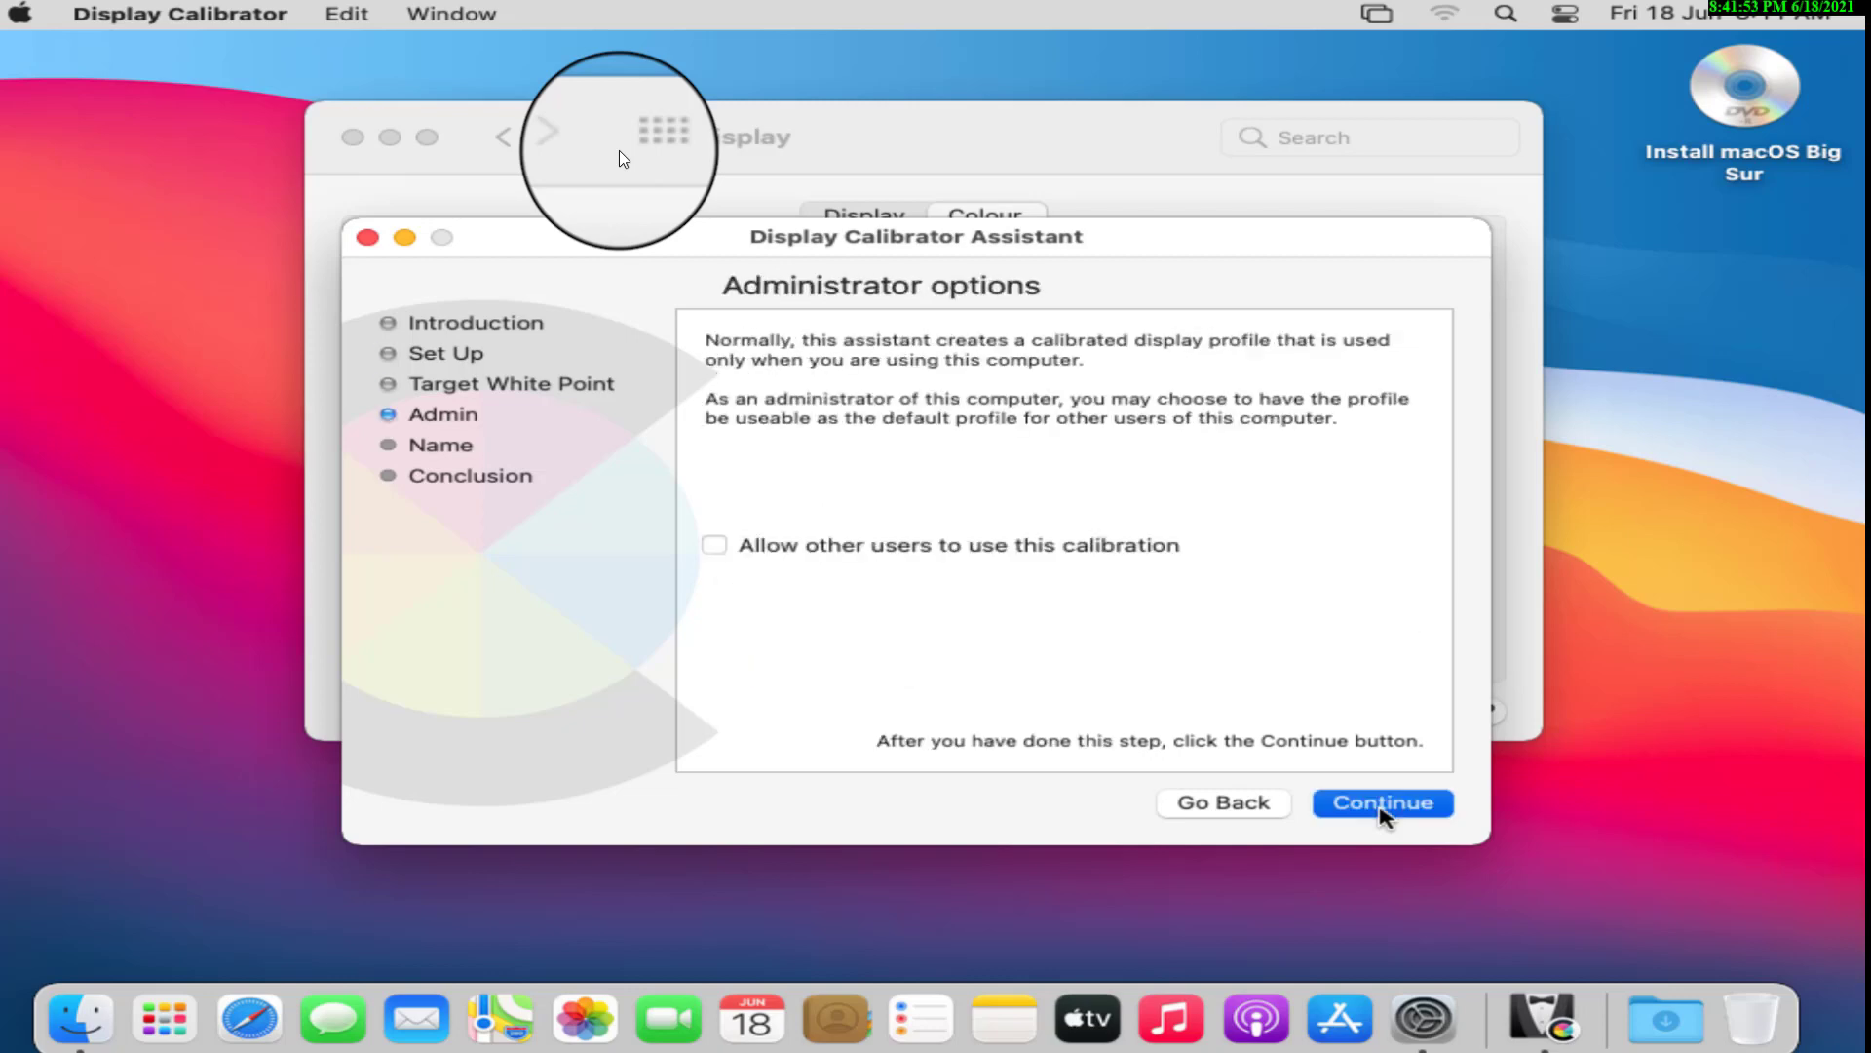
left_click(1383, 804)
left_click(1383, 805)
left_click(1383, 804)
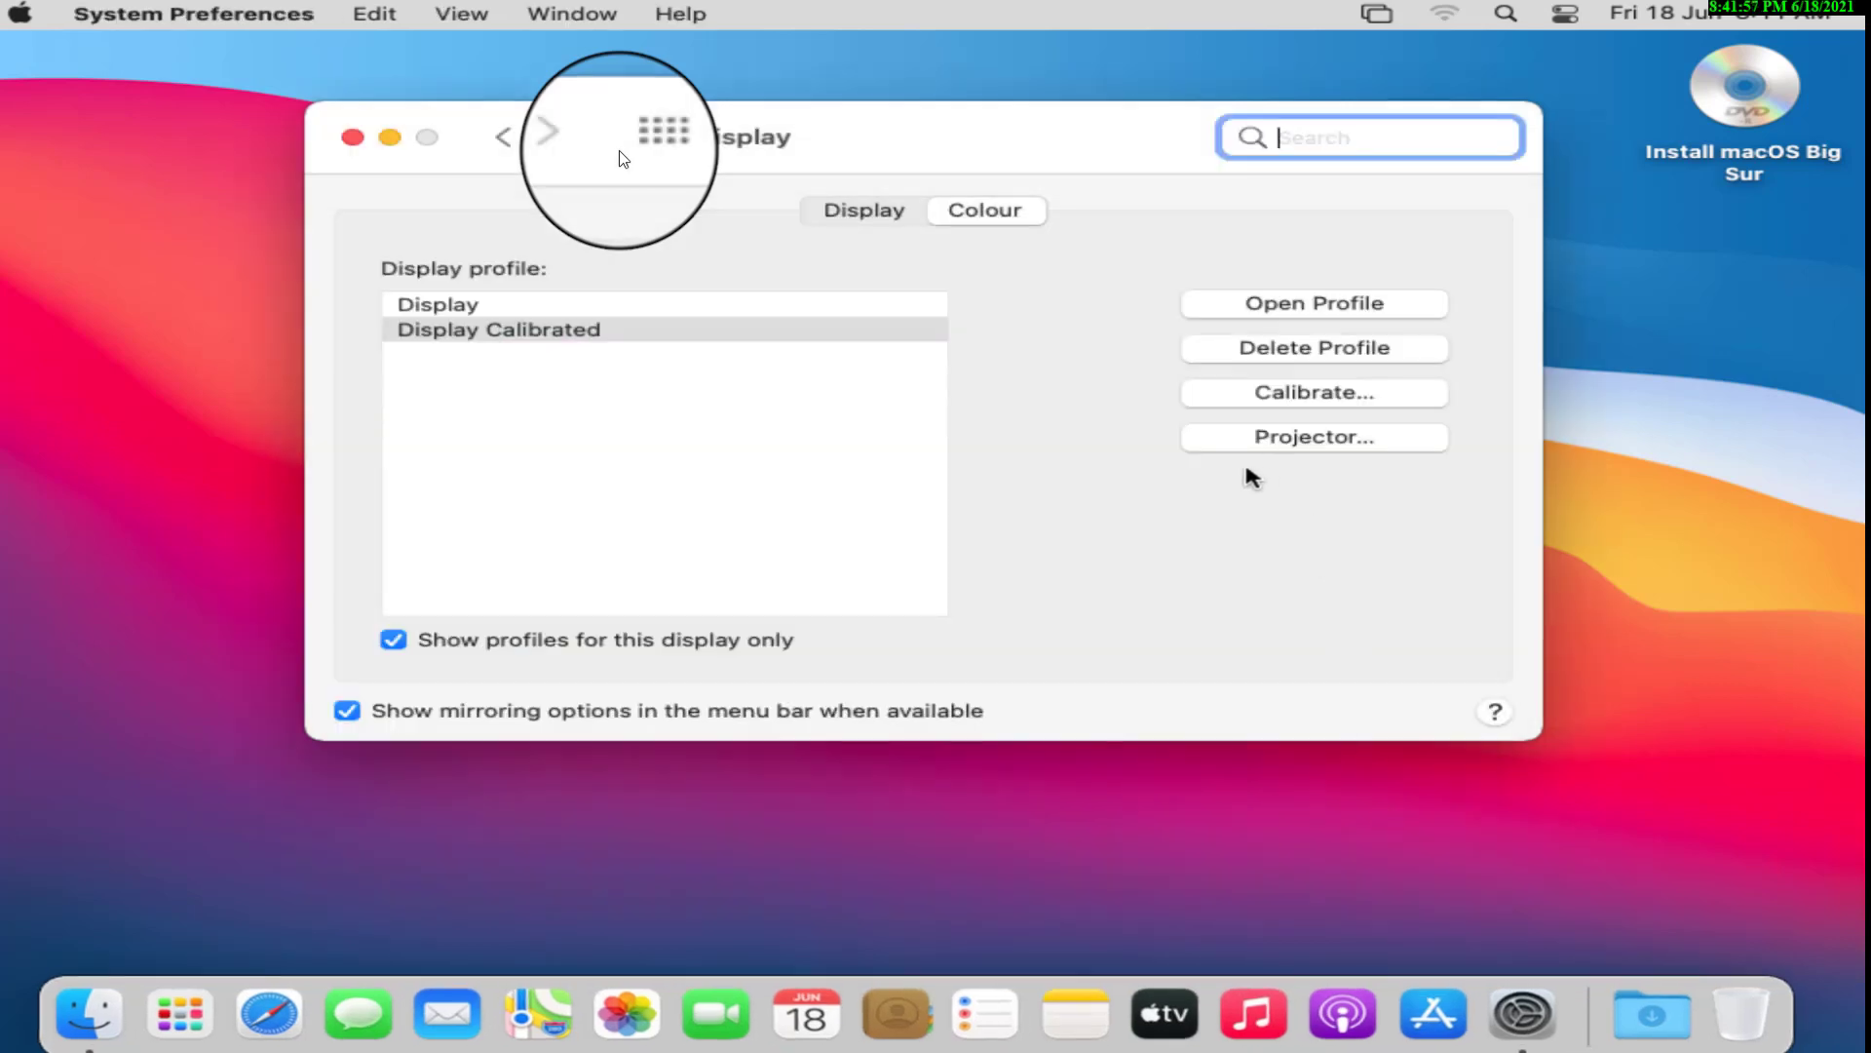
left_click(848, 220)
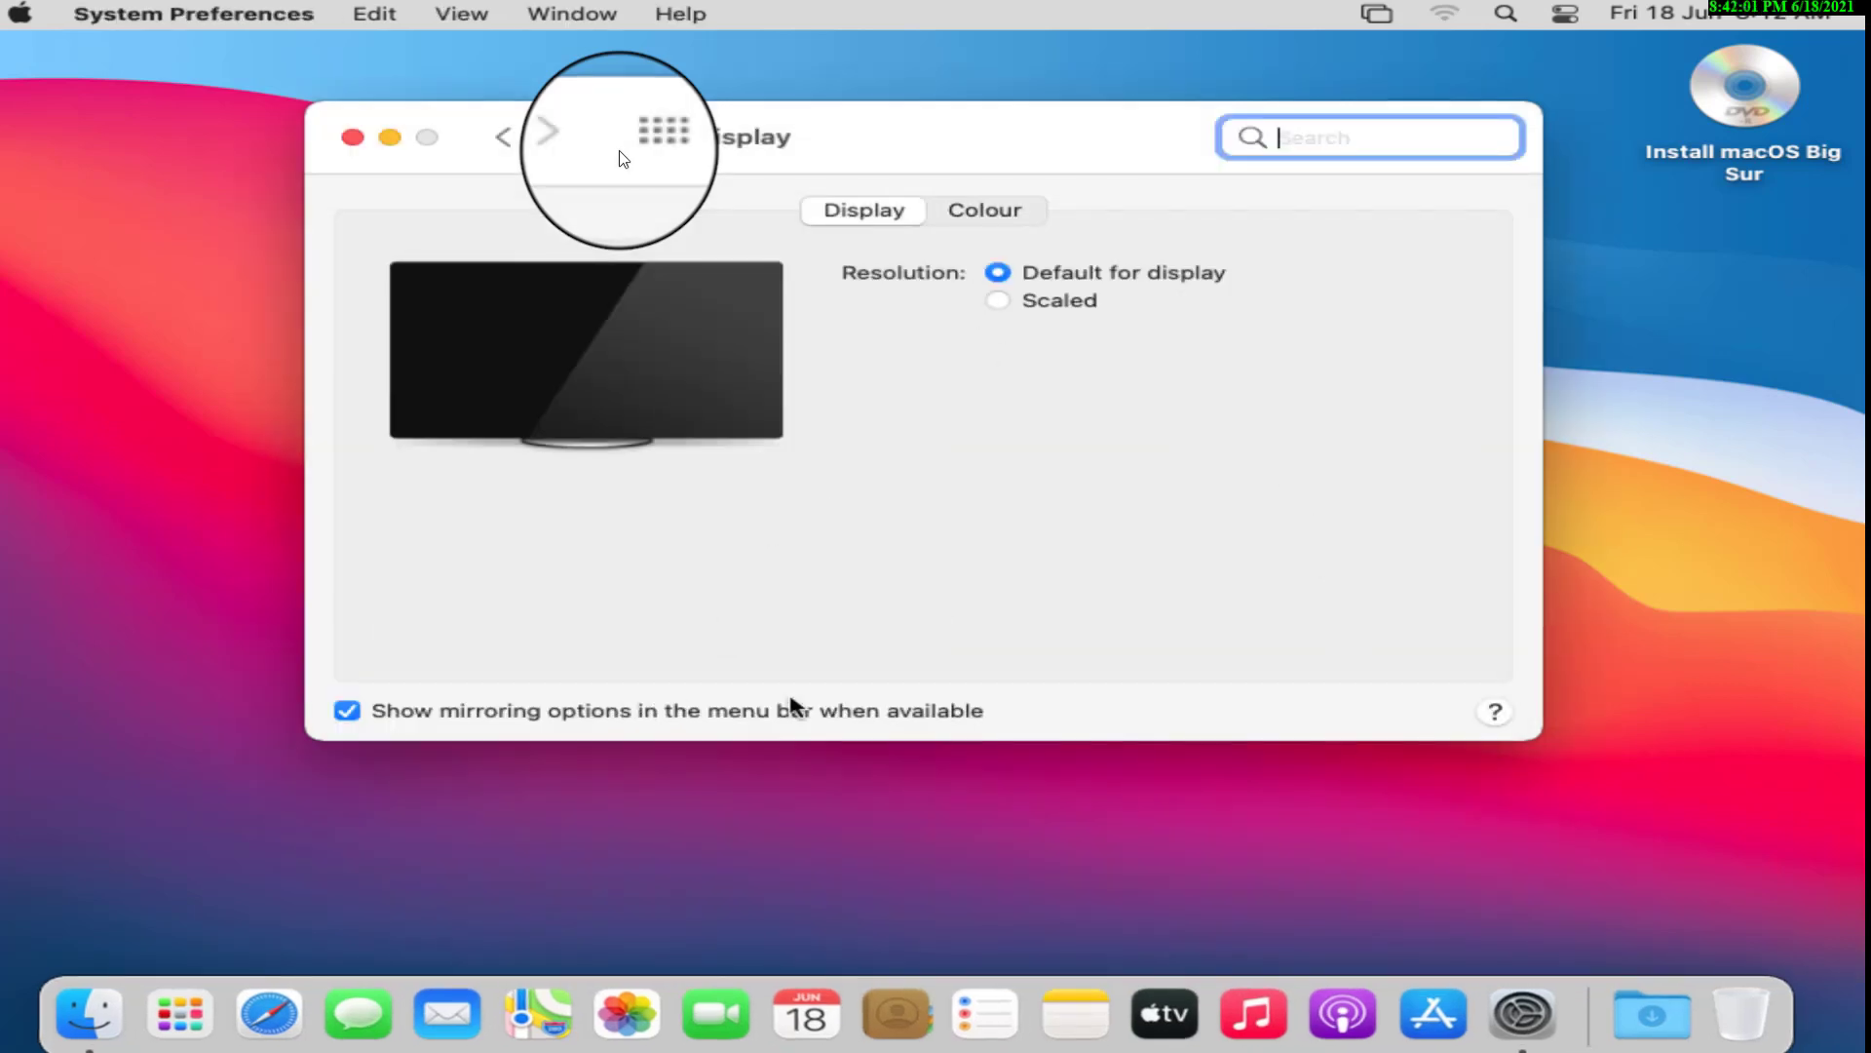
left_click(671, 148)
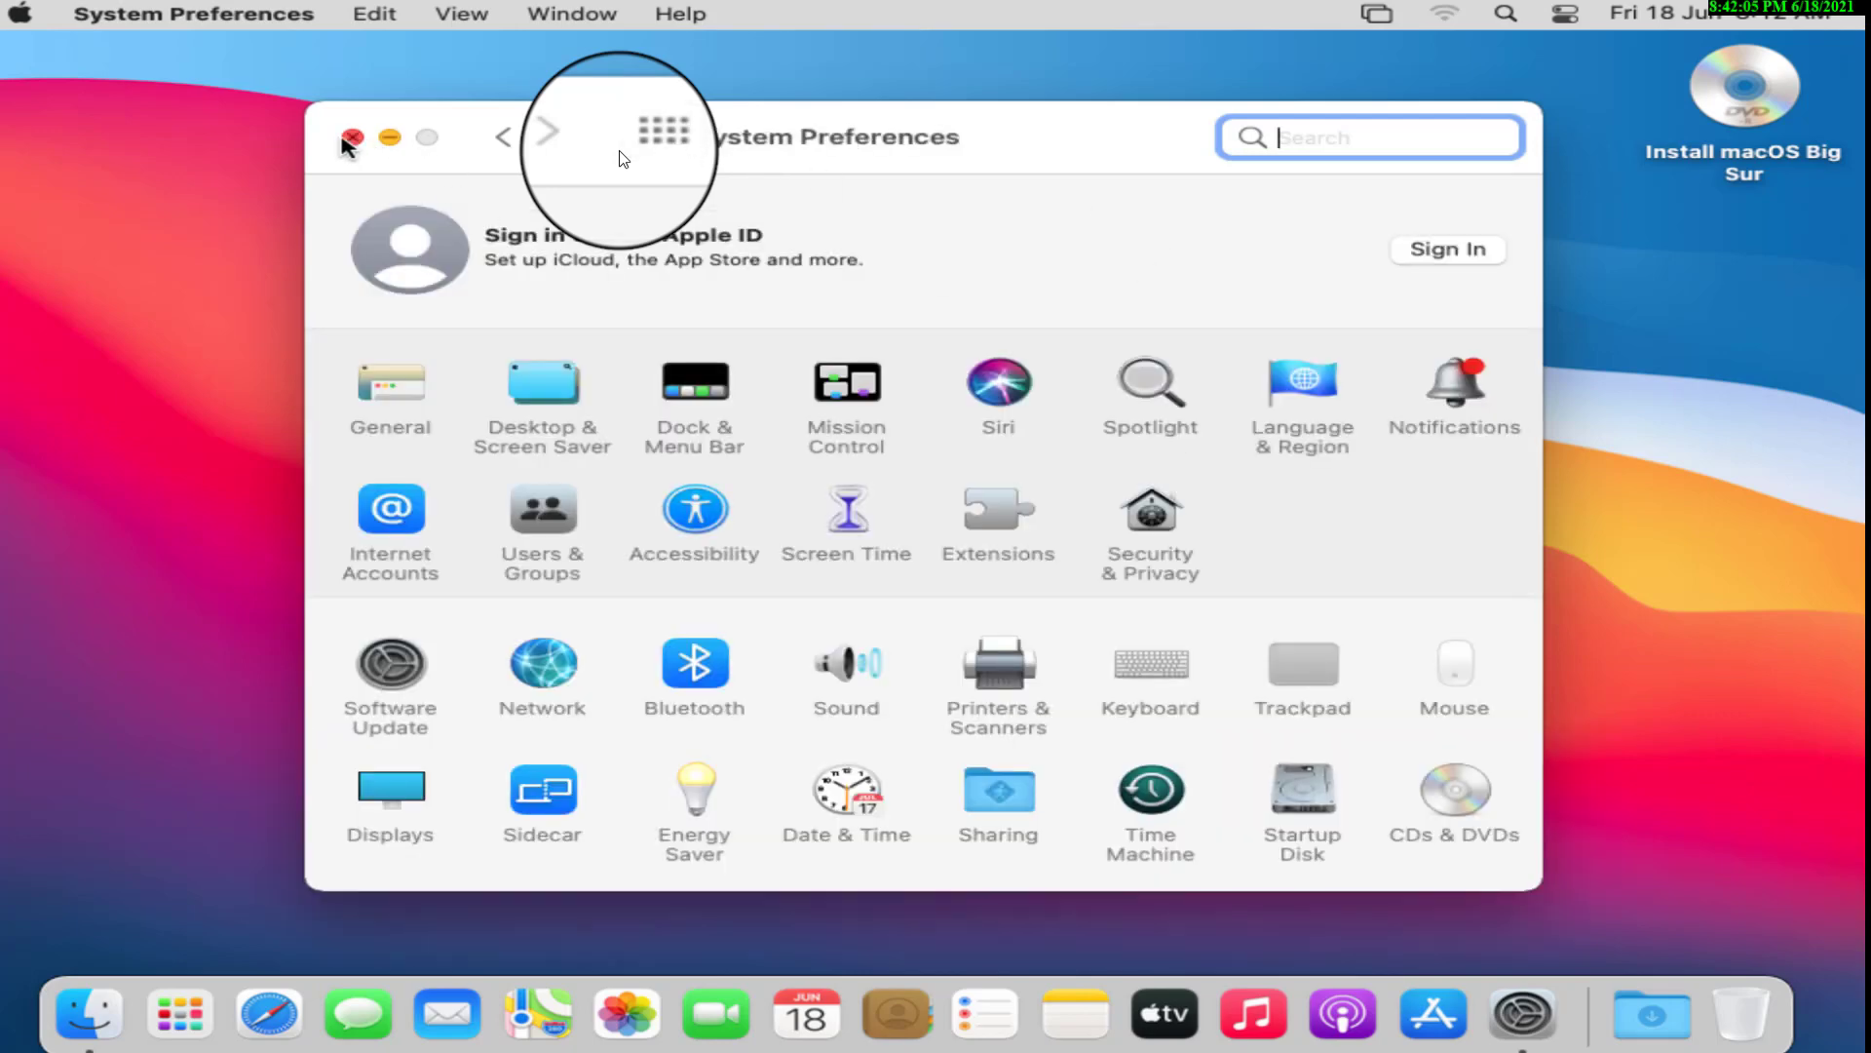
Quit System Preferences with Cmd+Q, leave full screen with Ctrl+Alt+Enter, and right-click the desktop.
key("super+q")
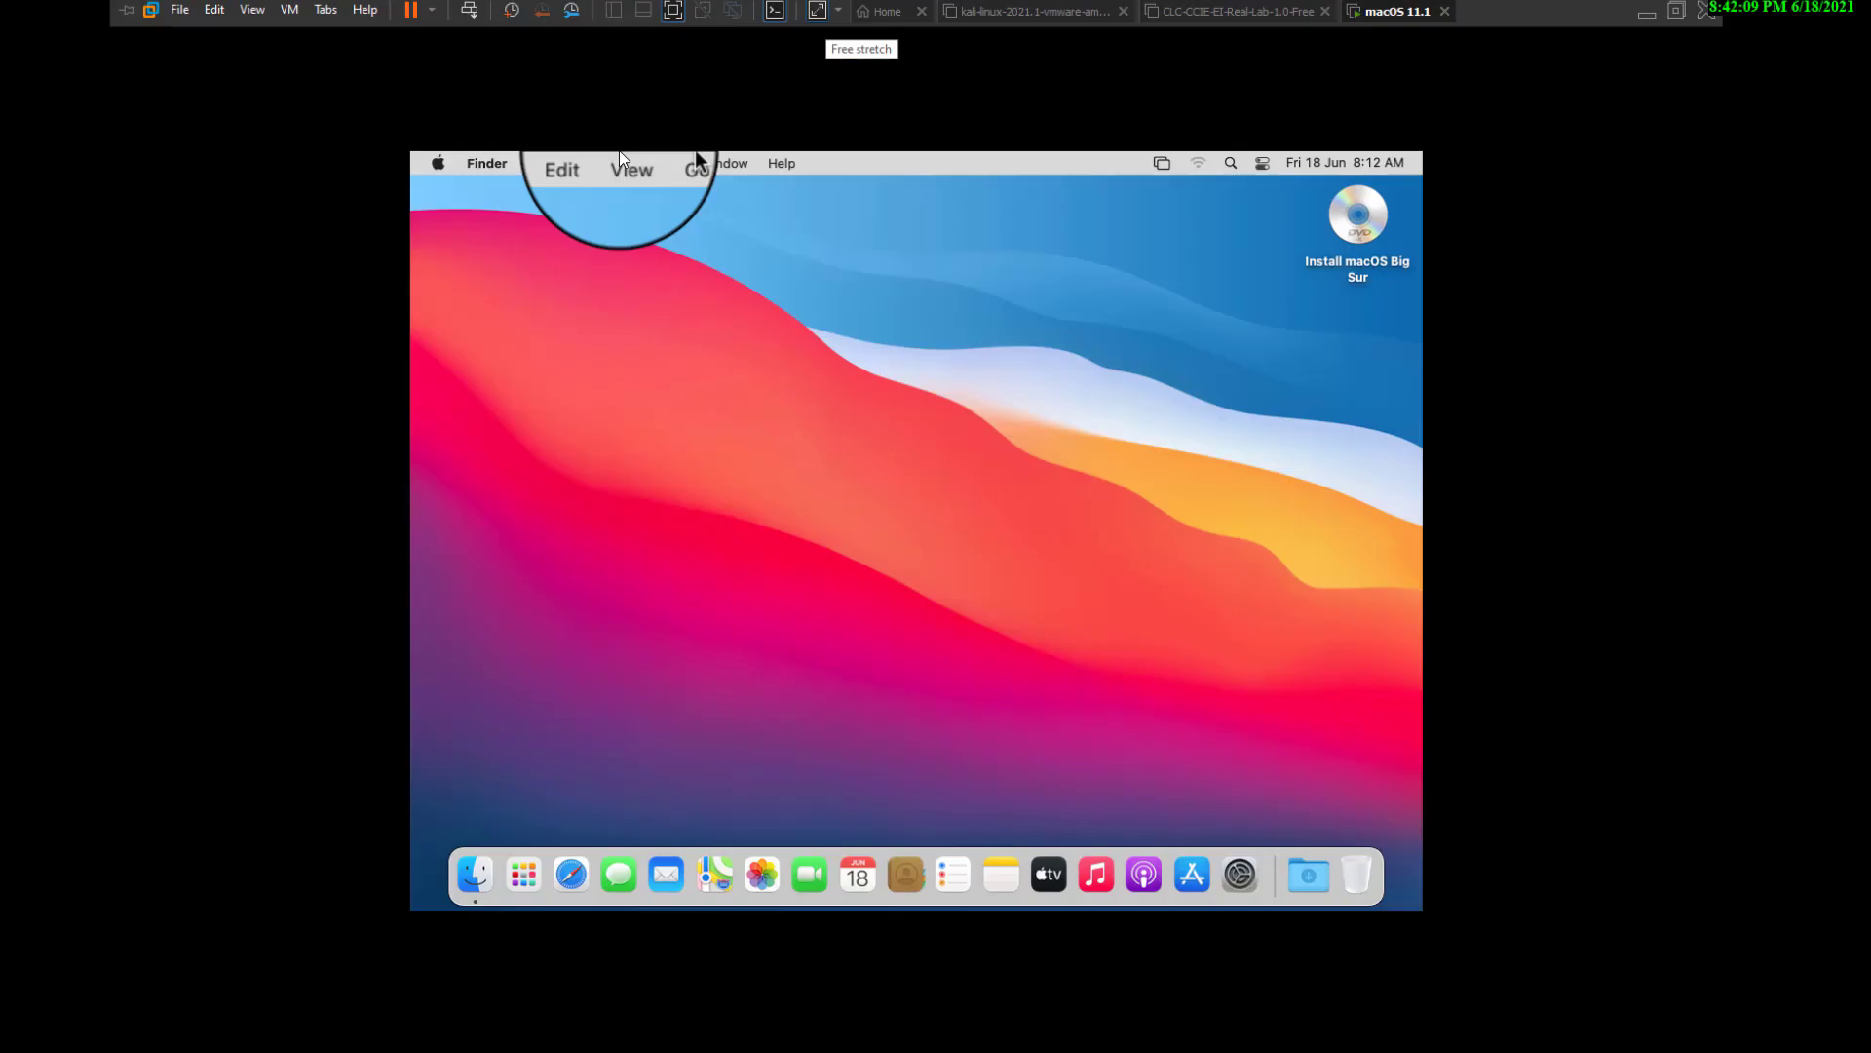
key("ctrl+alt+Return")
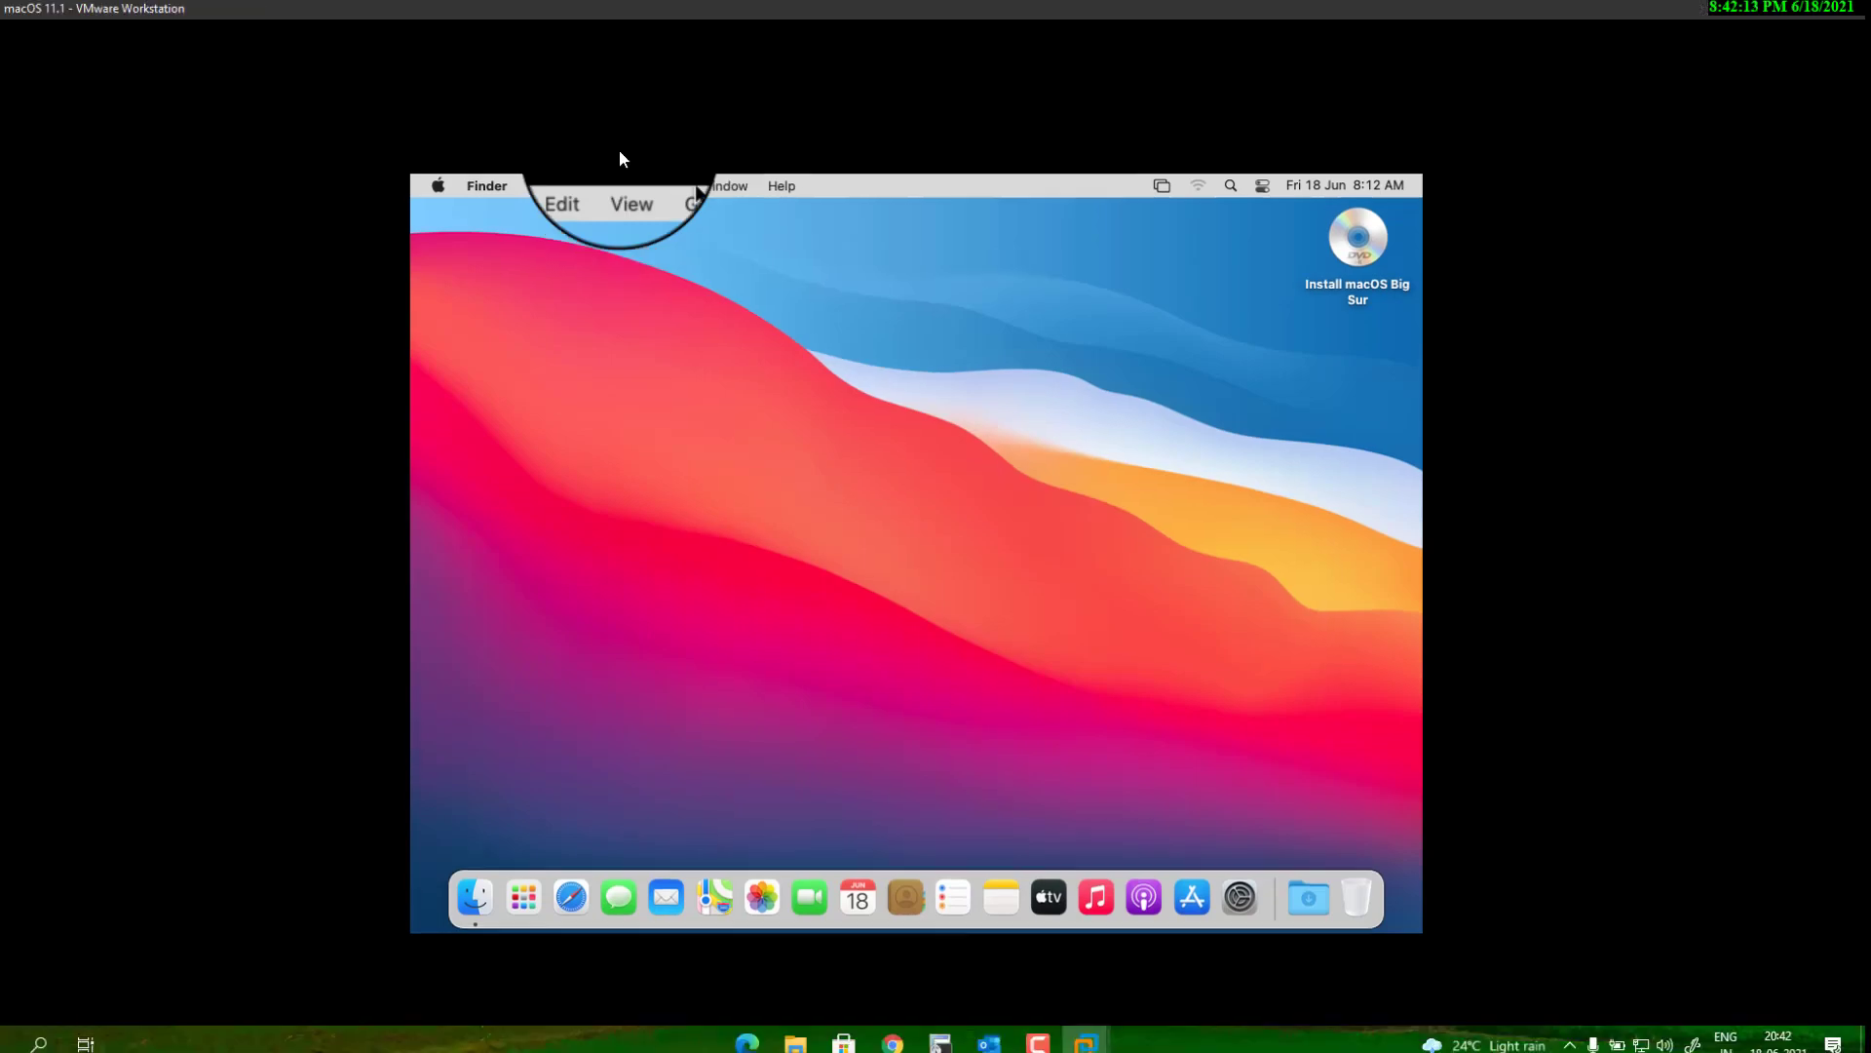
right_click(1011, 411)
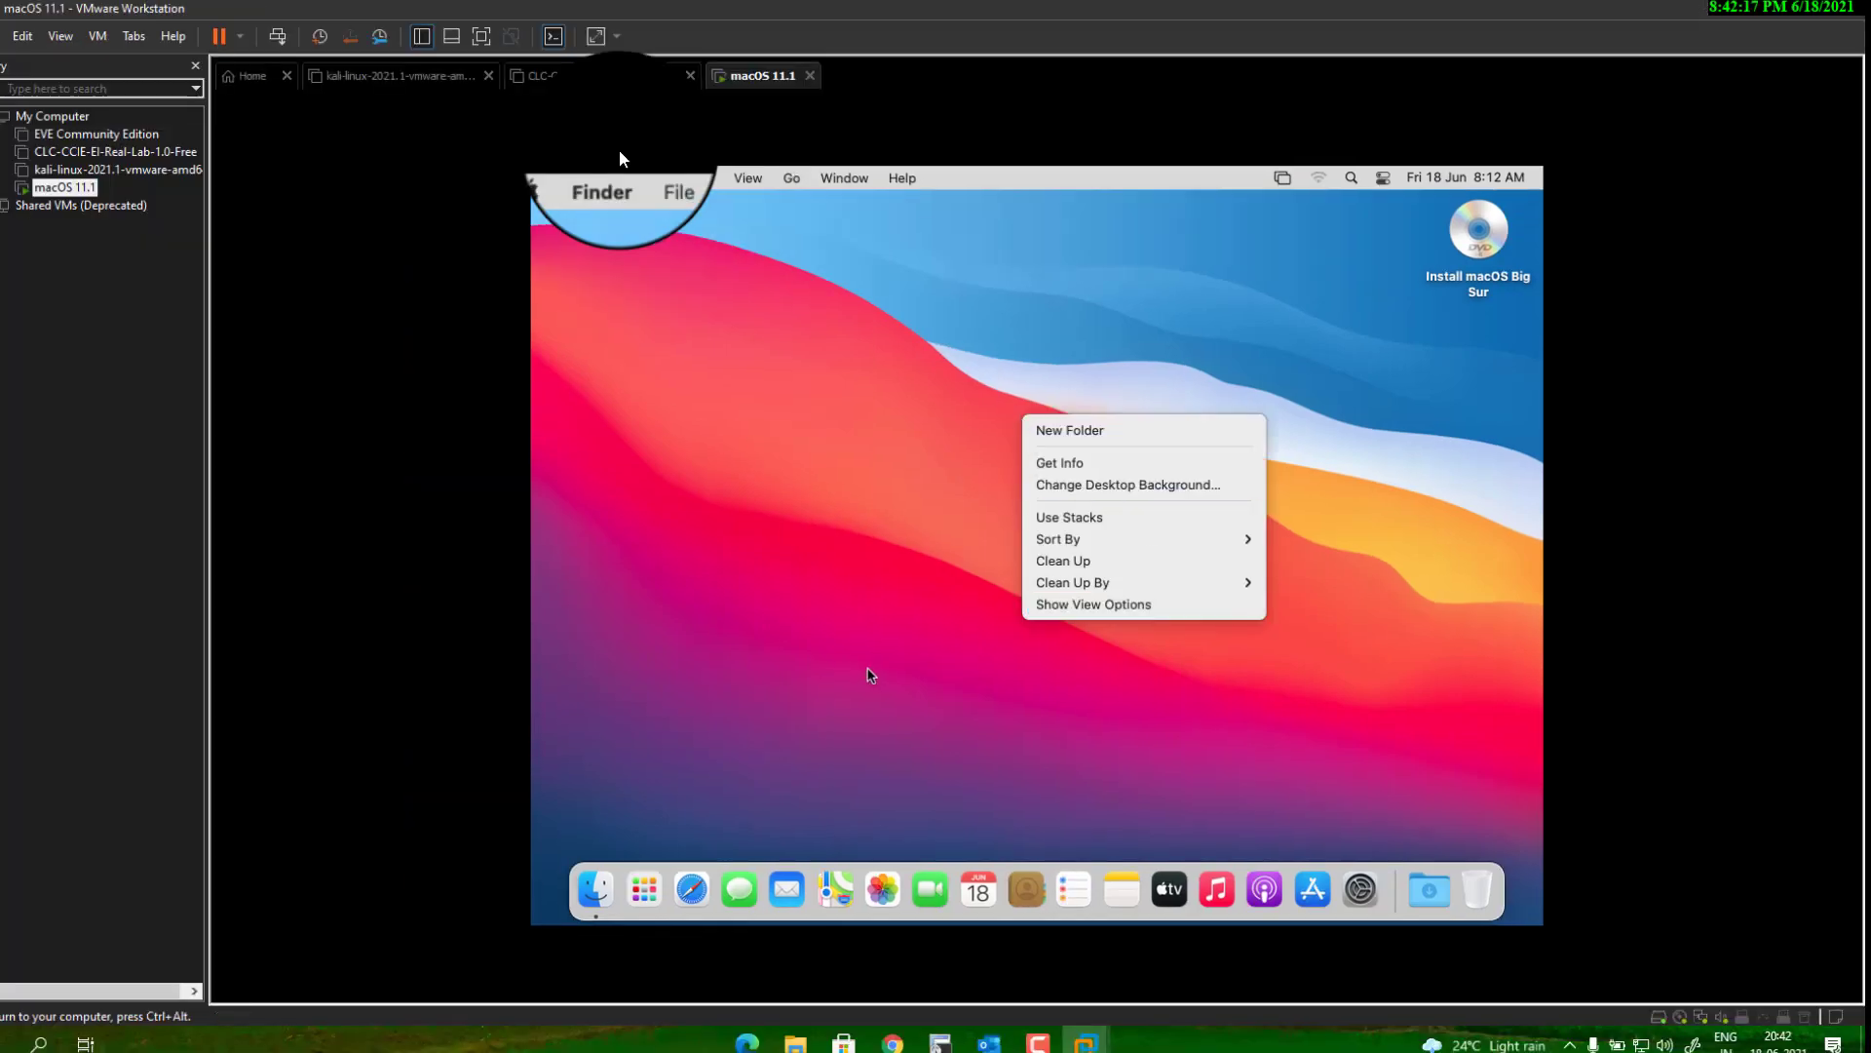